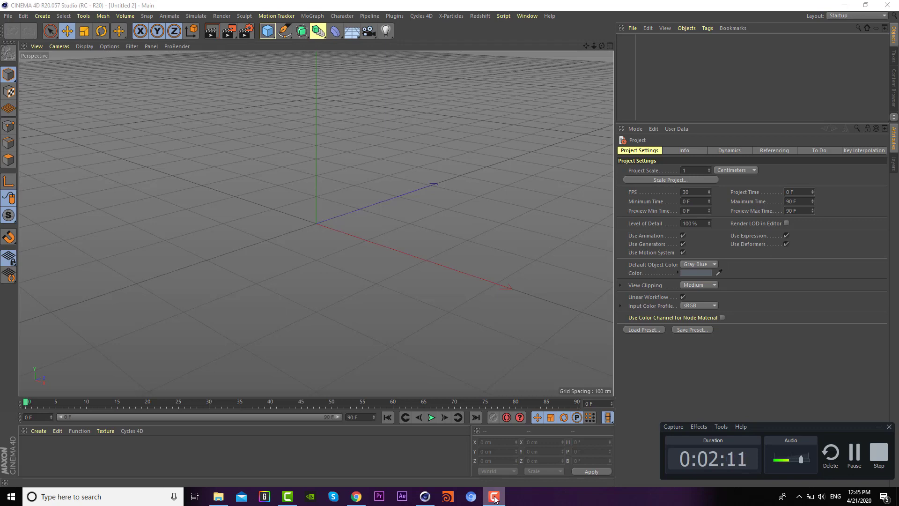
- Add a sphere and Ctrl-drag two copies, Sphere.1 and Sphere.2, into a row across the grid
{"action": "left_click", "coordinate": [267, 30]}
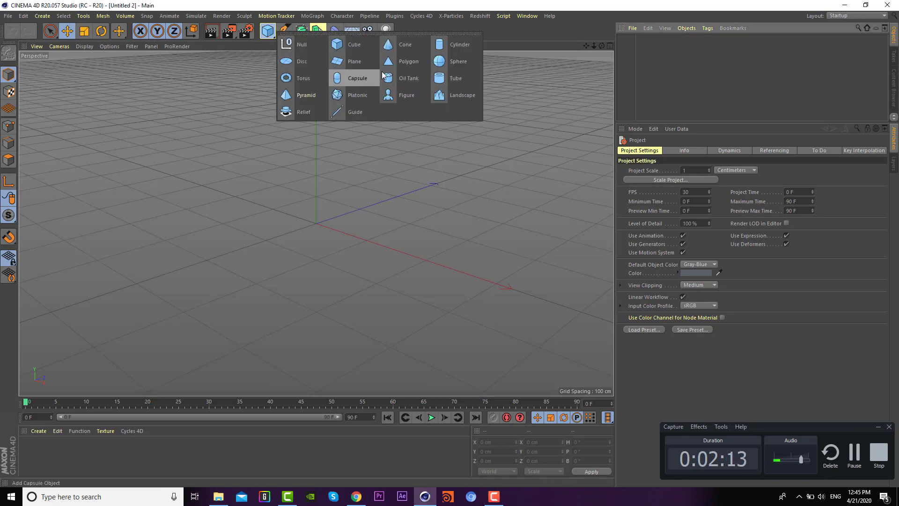
{"action": "left_click", "coordinate": [459, 63]}
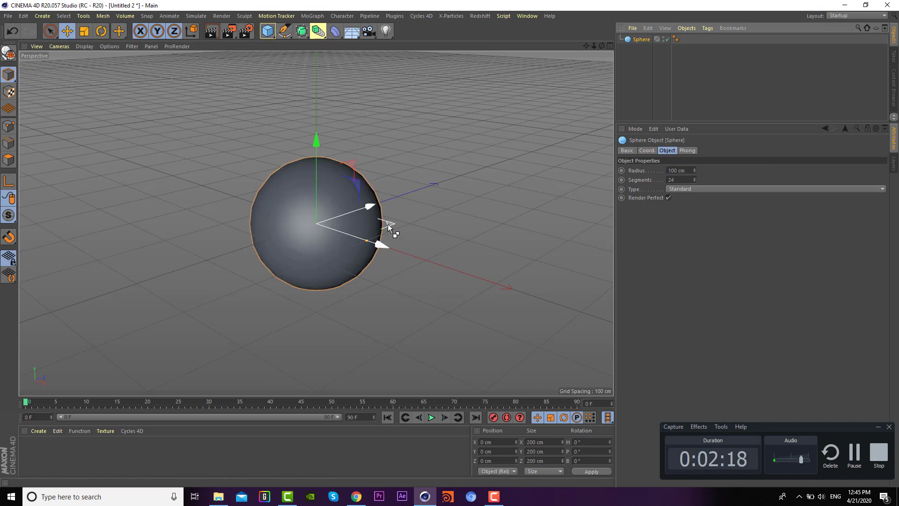
{"action": "left_click_drag", "start_coordinate": [388, 224], "coordinate": [504, 186], "text": "ctrl"}
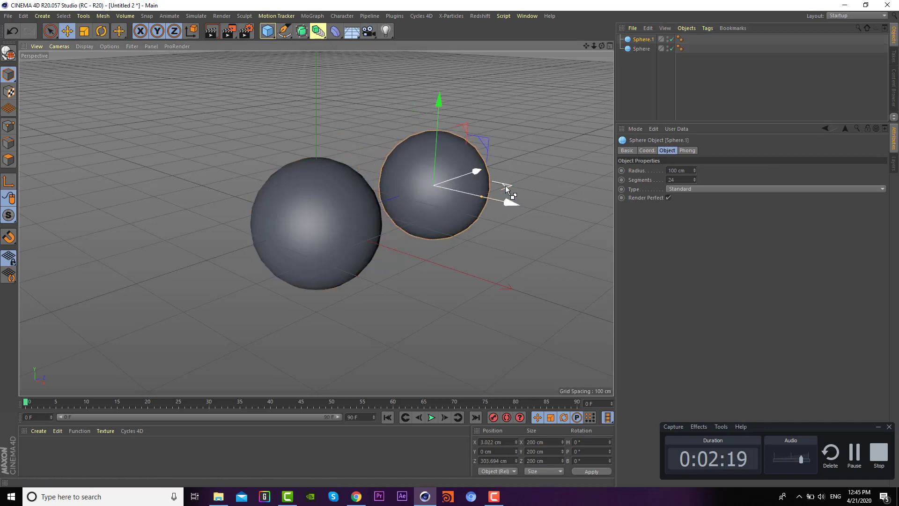
{"action": "key", "text": "ctrl+z"}
{"action": "mouse_move", "coordinate": [355, 231]}
{"action": "left_mouse_down", "text": "ctrl"}
{"action": "mouse_move", "coordinate": [443, 244]}
{"action": "mouse_move", "coordinate": [560, 217]}
{"action": "left_mouse_up", "text": "ctrl"}
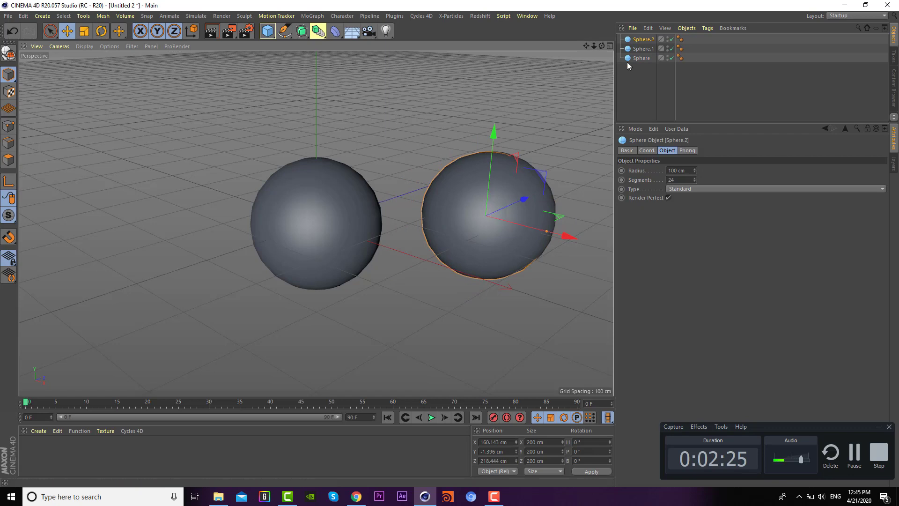
{"action": "key", "text": "ctrl+z"}
{"action": "mouse_move", "coordinate": [543, 230]}
{"action": "left_mouse_down", "text": "ctrl"}
{"action": "mouse_move", "coordinate": [327, 196]}
{"action": "mouse_move", "coordinate": [321, 179]}
{"action": "mouse_move", "coordinate": [255, 188]}
{"action": "left_mouse_up", "text": "ctrl"}
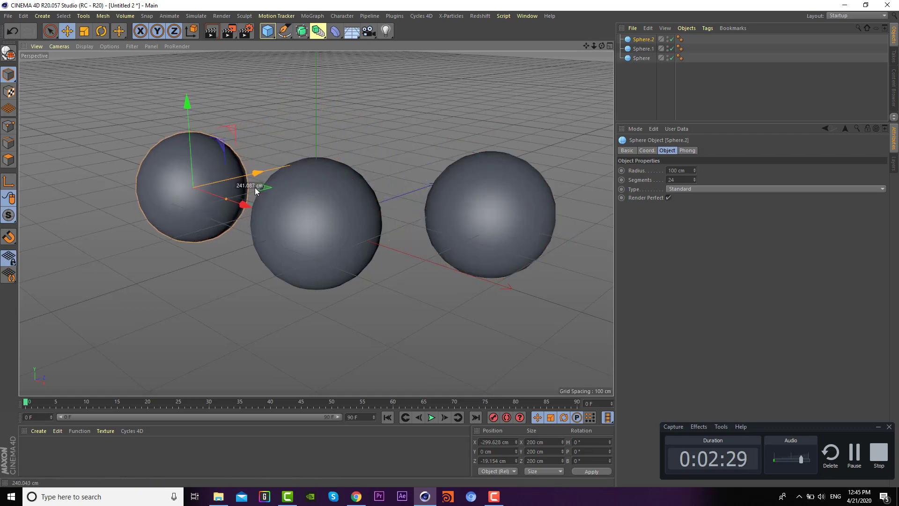
{"action": "left_click", "coordinate": [270, 34]}
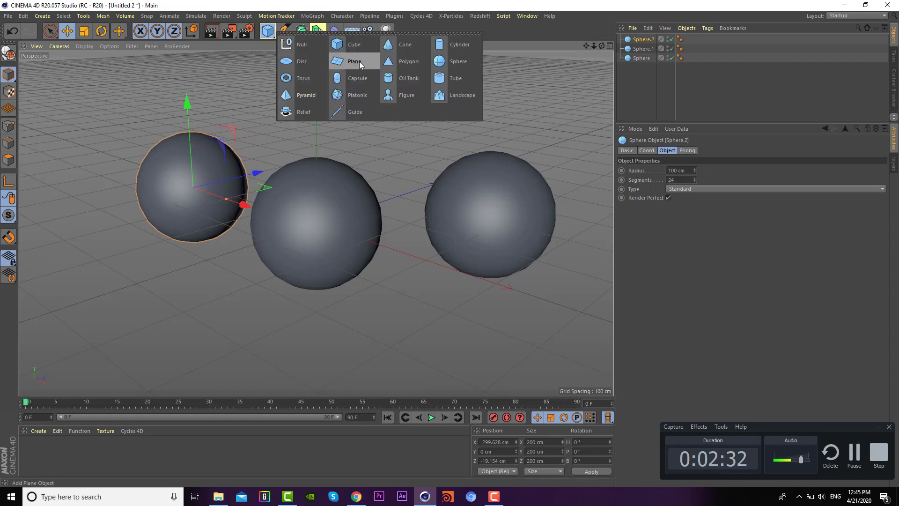
- Add a Plane, scale it into a wide floor, and lower it to the spheres' base
{"action": "left_click", "coordinate": [358, 61]}
{"action": "left_click", "coordinate": [86, 32]}
{"action": "mouse_move", "coordinate": [117, 96]}
{"action": "left_mouse_down"}
{"action": "mouse_move", "coordinate": [196, 99]}
{"action": "mouse_move", "coordinate": [157, 248]}
{"action": "left_mouse_up"}
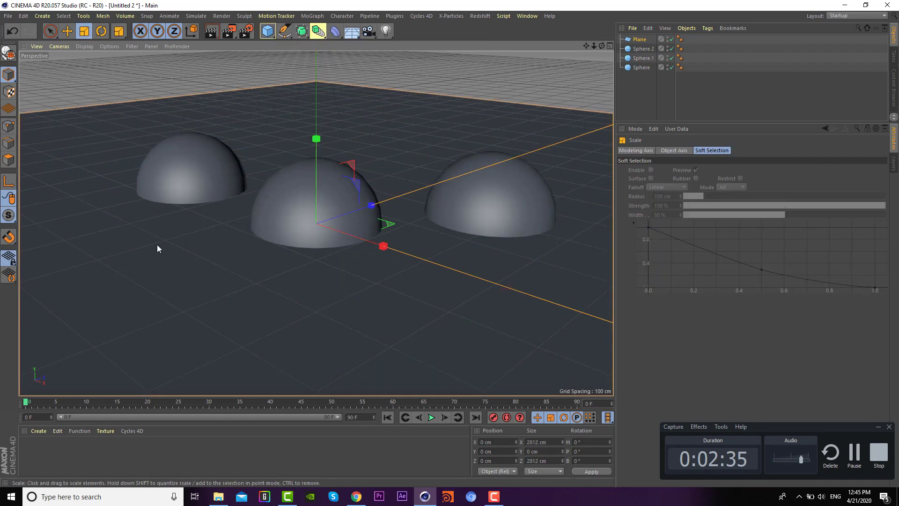
{"action": "middle_click", "coordinate": [220, 218]}
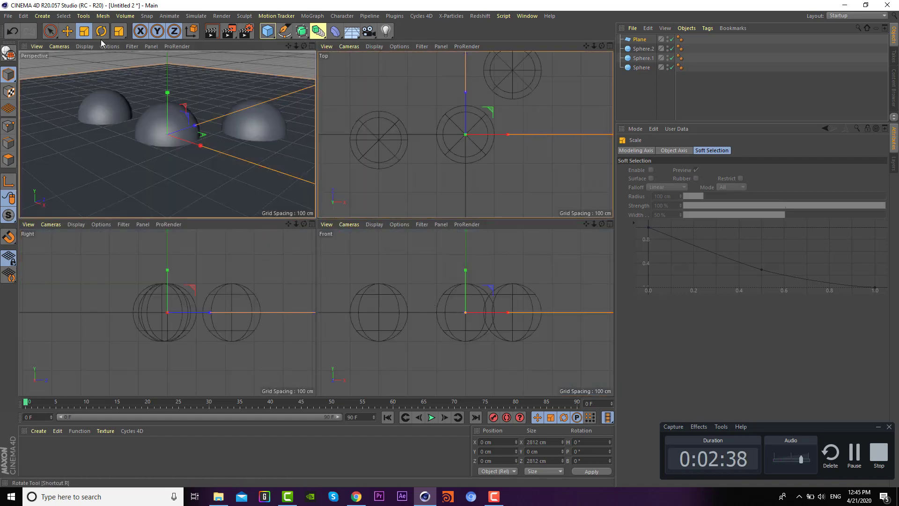
{"action": "left_click", "coordinate": [67, 30]}
{"action": "left_click_drag", "start_coordinate": [468, 282], "coordinate": [467, 310]}
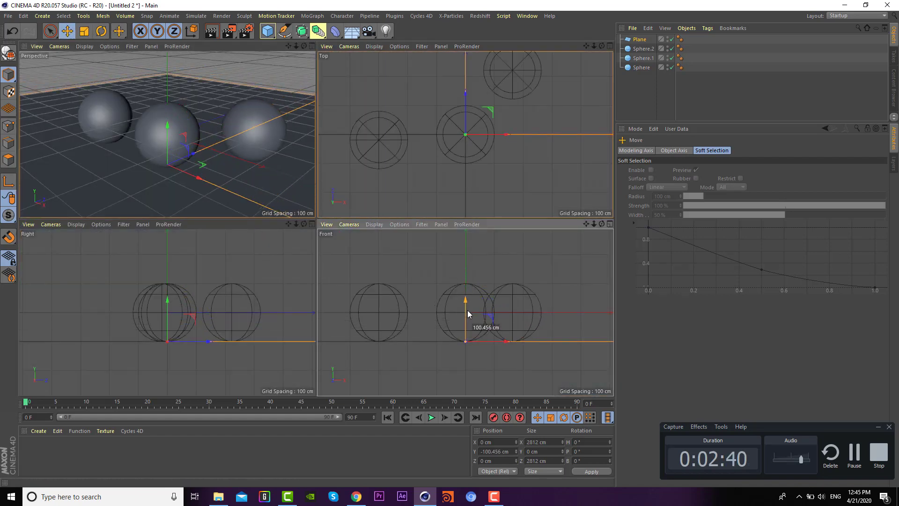
{"action": "middle_click", "coordinate": [168, 175]}
{"action": "mouse_move", "coordinate": [178, 179]}
{"action": "left_mouse_down", "text": "alt"}
{"action": "mouse_move", "coordinate": [178, 196]}
{"action": "mouse_move", "coordinate": [252, 231]}
{"action": "mouse_move", "coordinate": [247, 237]}
{"action": "mouse_move", "coordinate": [248, 226]}
{"action": "left_mouse_up", "text": "alt"}
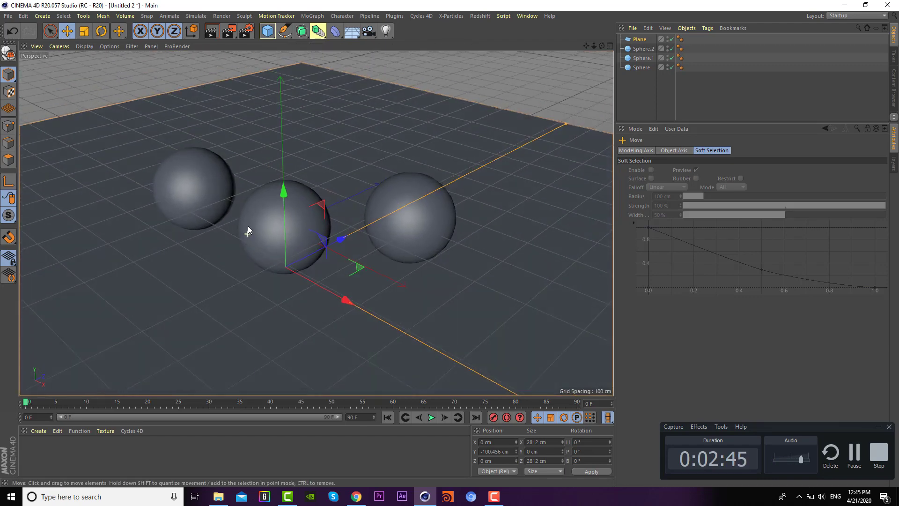
{"action": "right_click_drag", "start_coordinate": [248, 224], "coordinate": [271, 218], "text": "alt"}
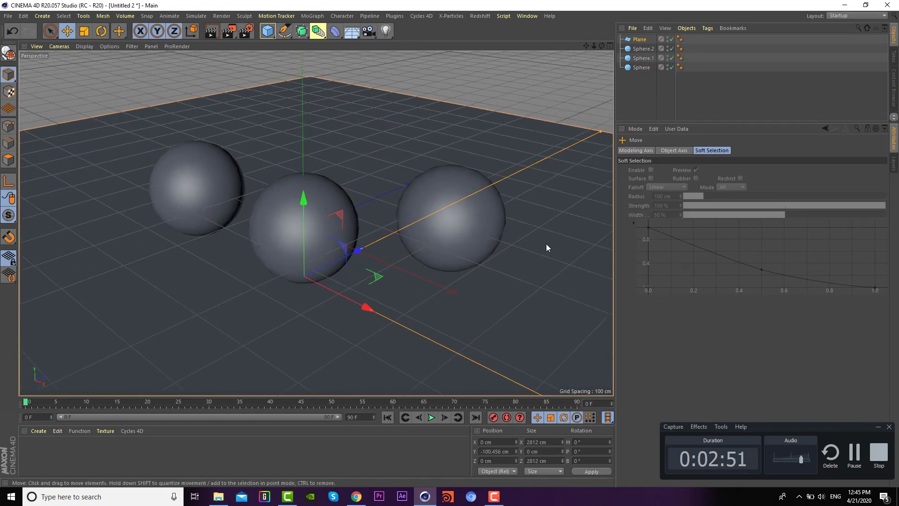
- Render the grey spheres in the viewport and Picture Viewer, then glance at Render Settings
{"action": "left_click", "coordinate": [212, 33]}
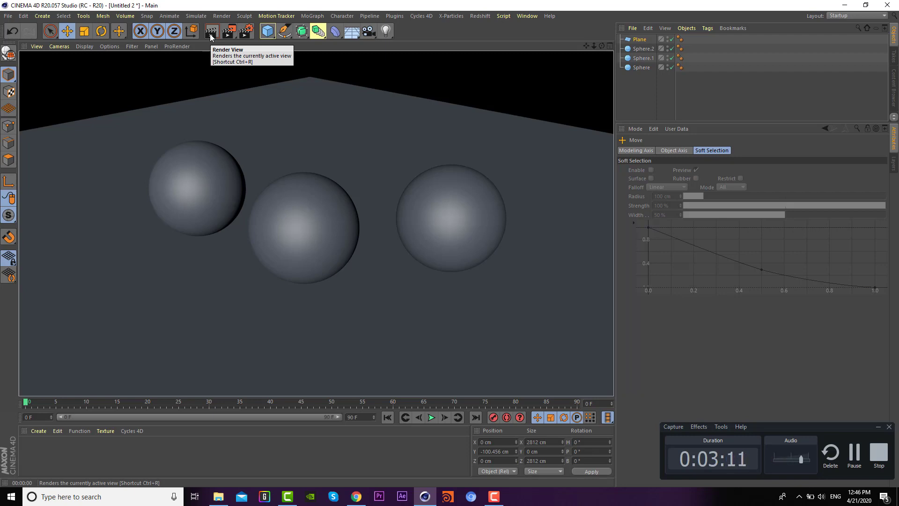
{"action": "left_click", "coordinate": [229, 32]}
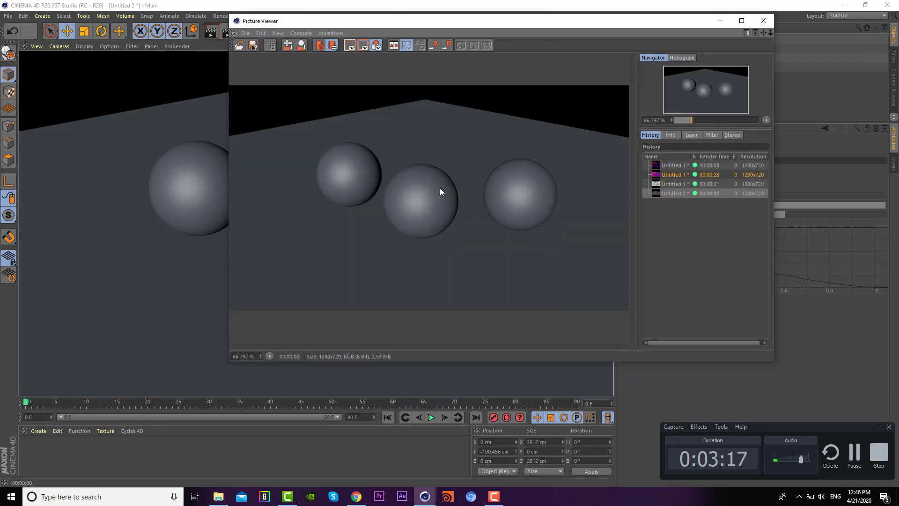
{"action": "scroll", "coordinate": [440, 188], "scroll_direction": "up", "scroll_amount": 1}
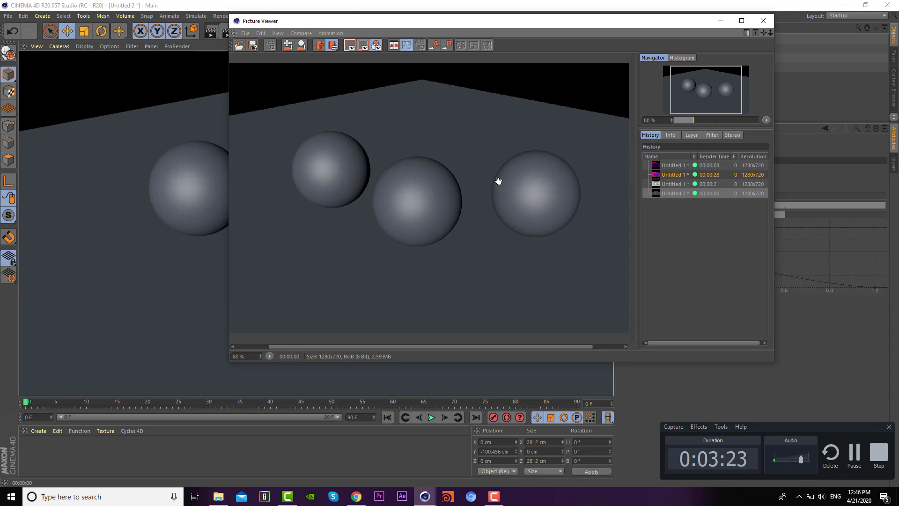
{"action": "left_click", "coordinate": [763, 20]}
{"action": "left_click", "coordinate": [228, 31]}
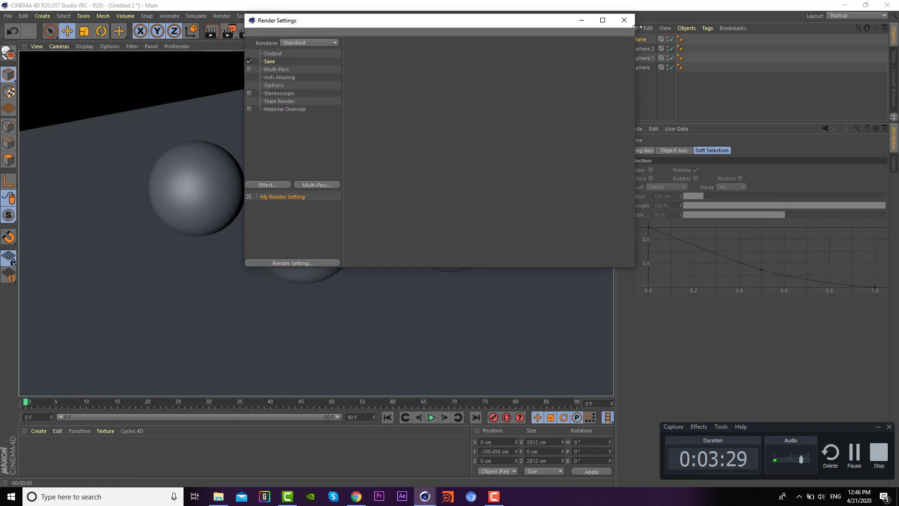
{"action": "left_click", "coordinate": [624, 21]}
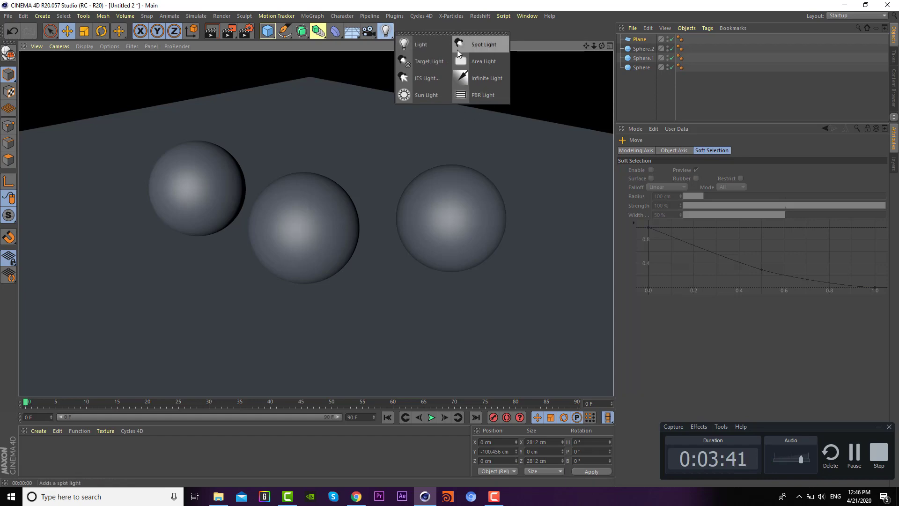
- Add a light above and behind the spheres and render it to the Picture Viewer
{"action": "left_click", "coordinate": [429, 52]}
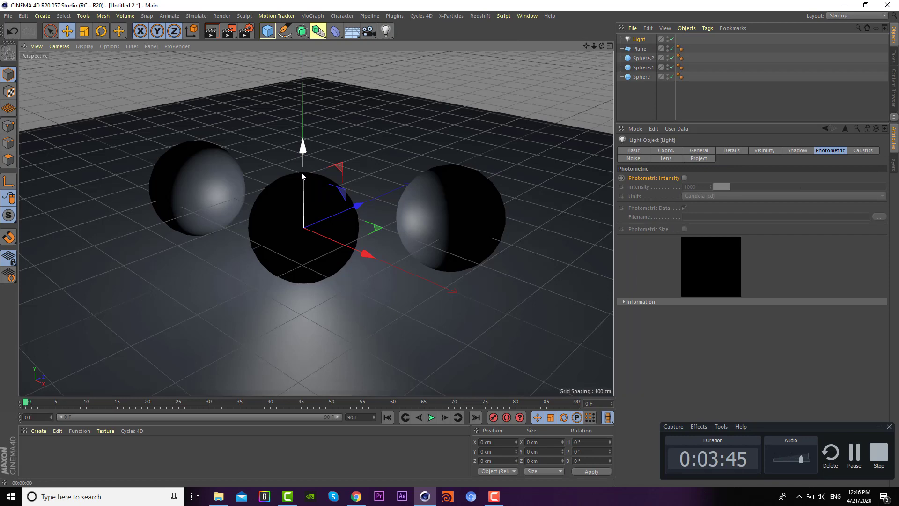
{"action": "left_click_drag", "start_coordinate": [302, 175], "coordinate": [305, 60]}
{"action": "mouse_move", "coordinate": [349, 102]}
{"action": "left_mouse_down"}
{"action": "mouse_move", "coordinate": [408, 78]}
{"action": "mouse_move", "coordinate": [382, 58]}
{"action": "left_mouse_up"}
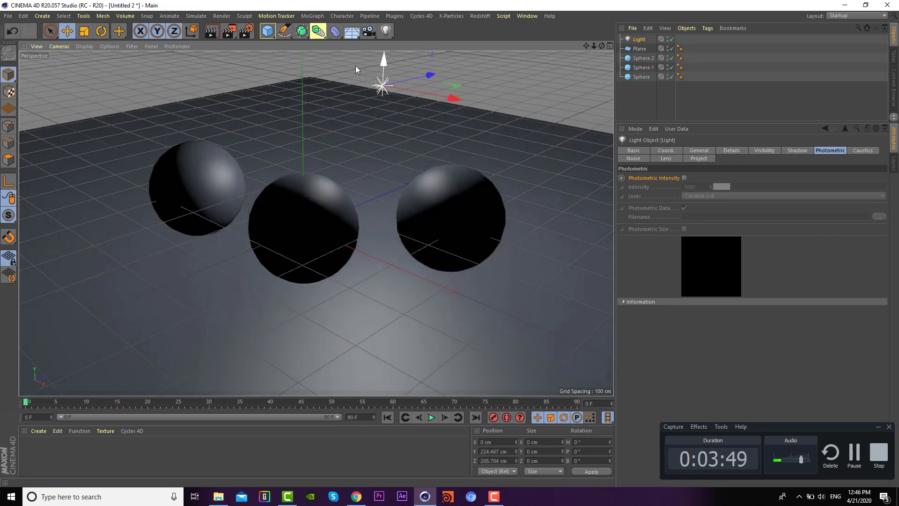
{"action": "left_click", "coordinate": [228, 32]}
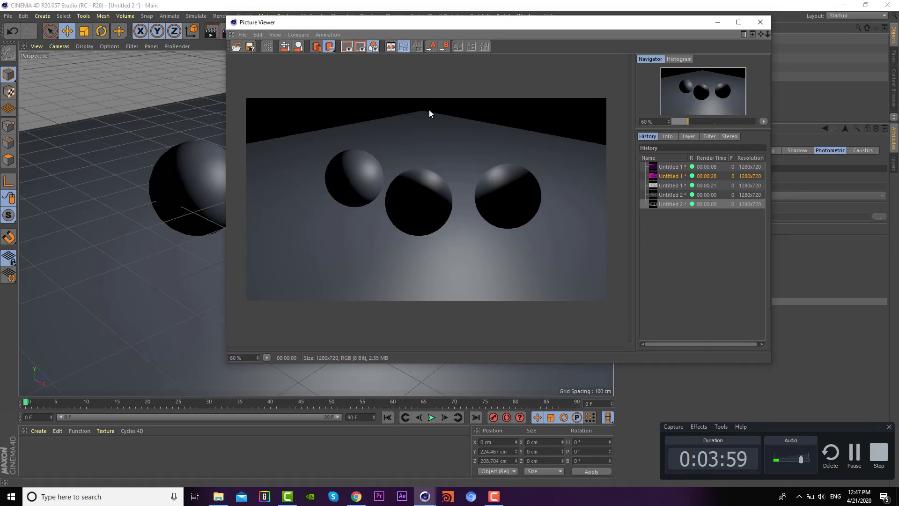
{"action": "left_click_drag", "start_coordinate": [665, 26], "coordinate": [429, 67]}
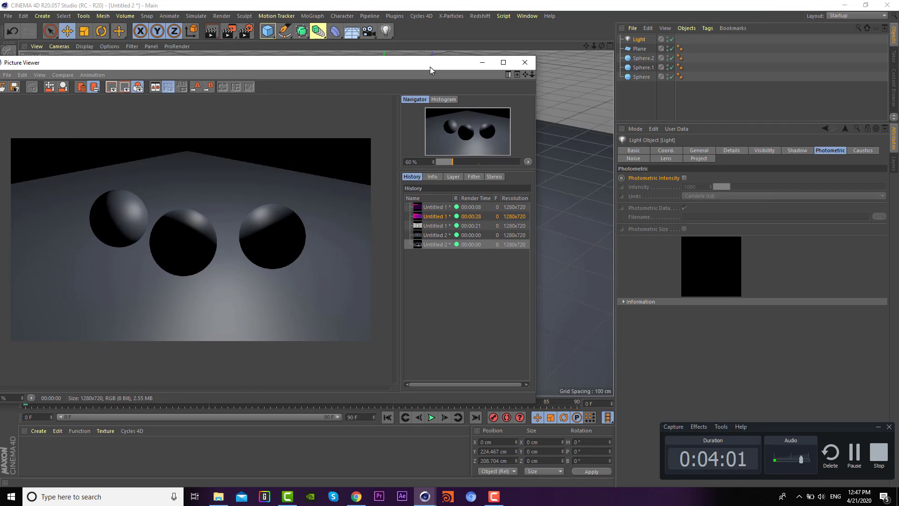
- Set the light's Shadow type to Area
{"action": "left_click", "coordinate": [878, 427]}
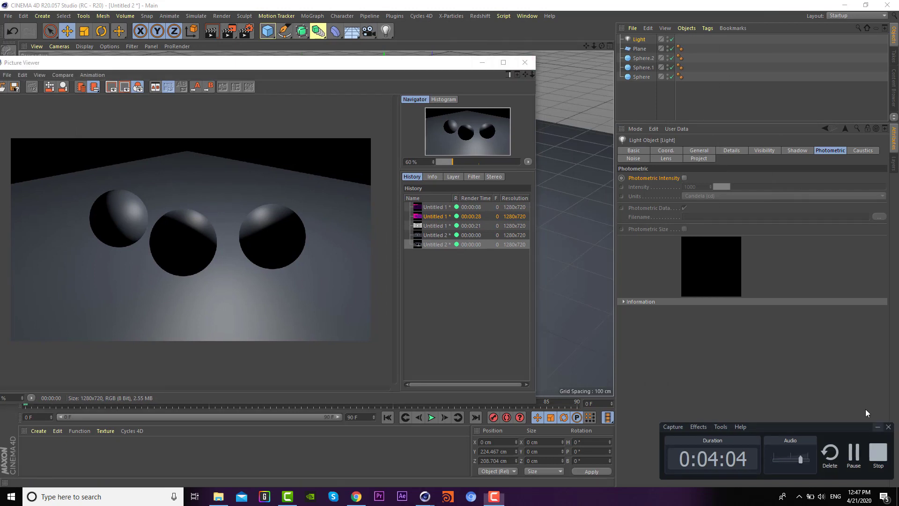
{"action": "left_click", "coordinate": [639, 40]}
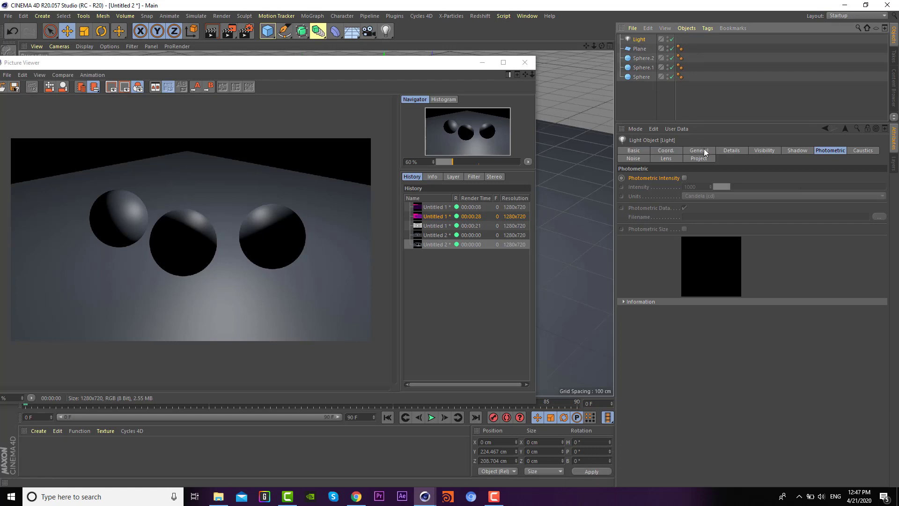
{"action": "left_click", "coordinate": [799, 150]}
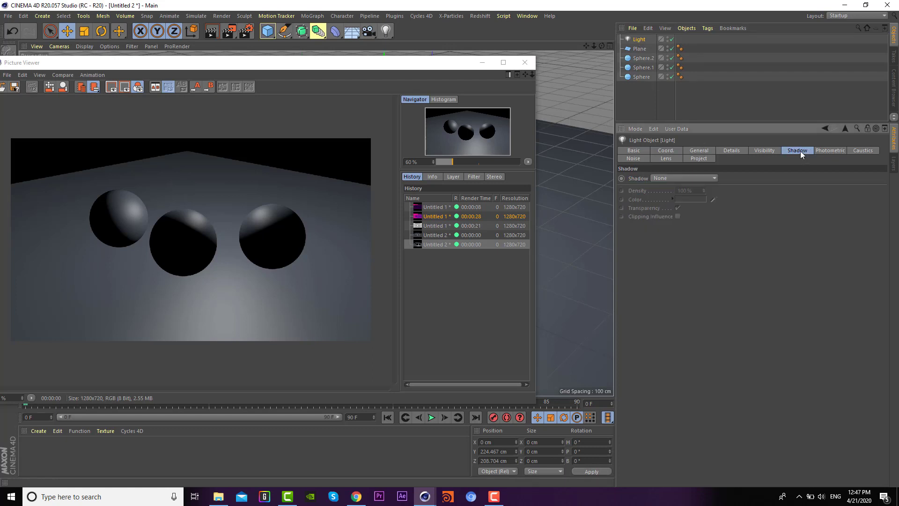
{"action": "left_click", "coordinate": [655, 179]}
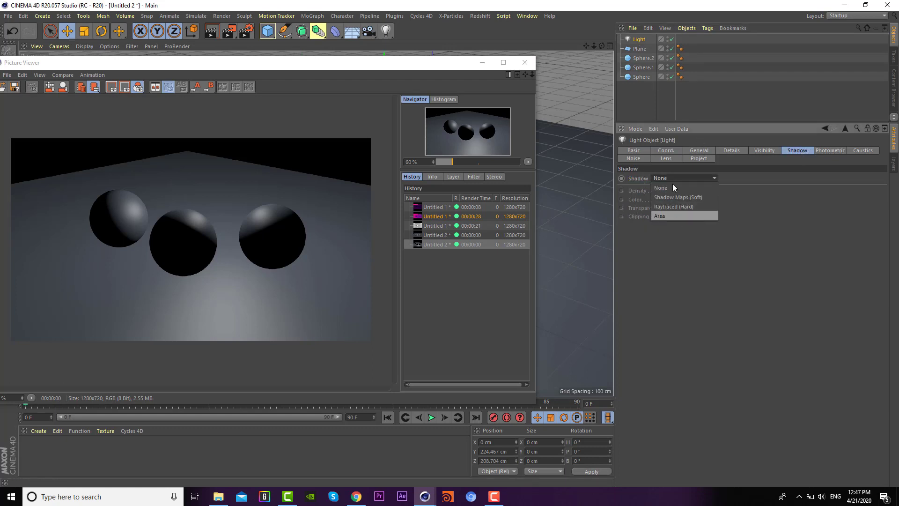
{"action": "left_click", "coordinate": [683, 217]}
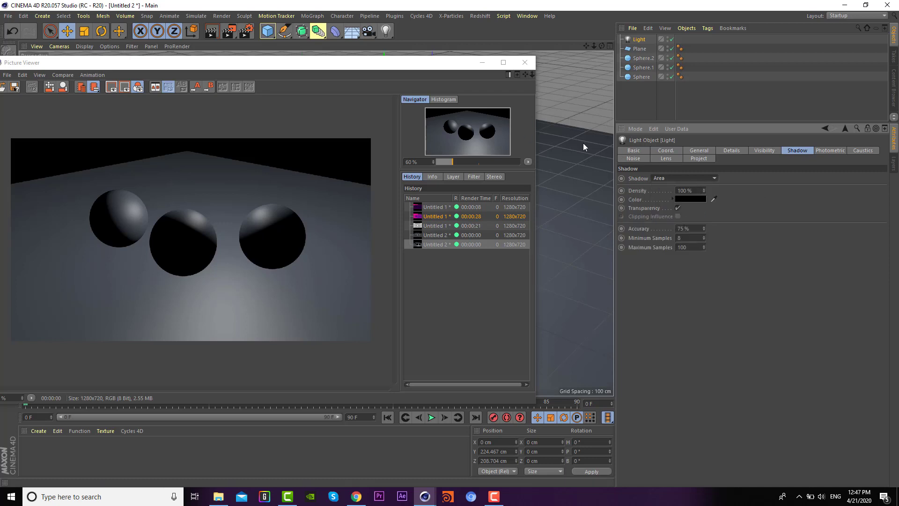
- Re-render the scene to the Picture Viewer to see the sphere shadows
{"action": "left_click", "coordinate": [528, 66]}
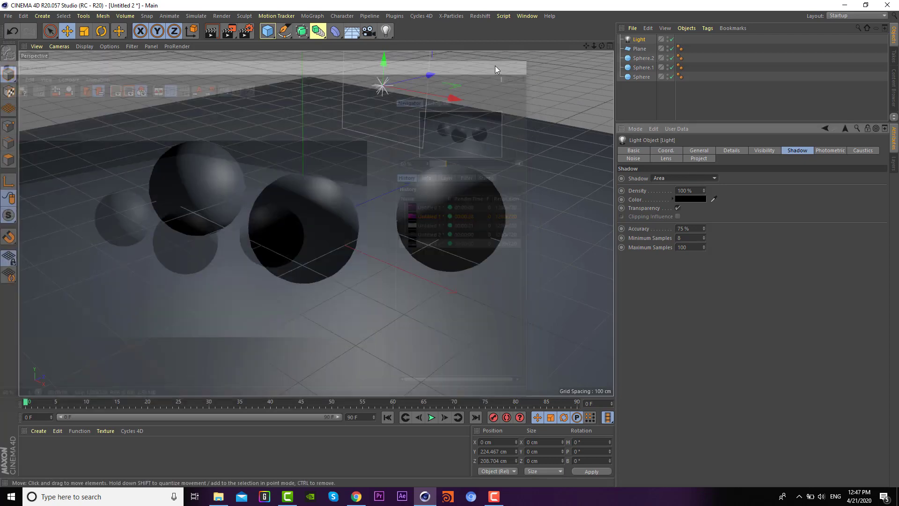
{"action": "left_click", "coordinate": [236, 29]}
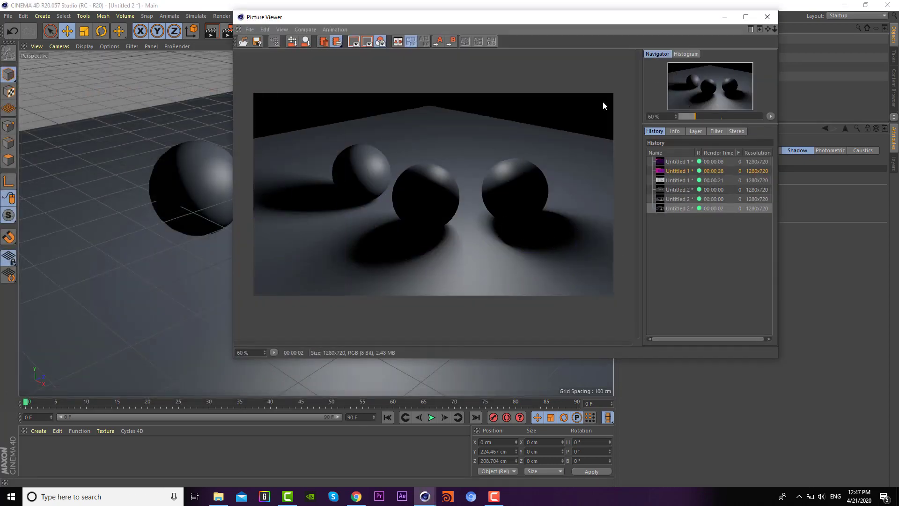
{"action": "left_click_drag", "start_coordinate": [587, 18], "coordinate": [524, 280]}
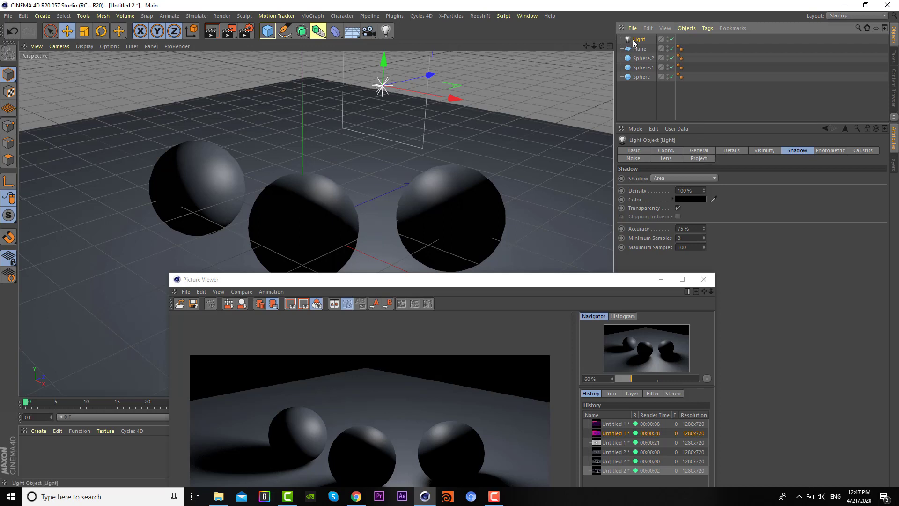
- Narrow the area light's Size X to 79 cm in the Details settings
{"action": "left_click", "coordinate": [704, 151]}
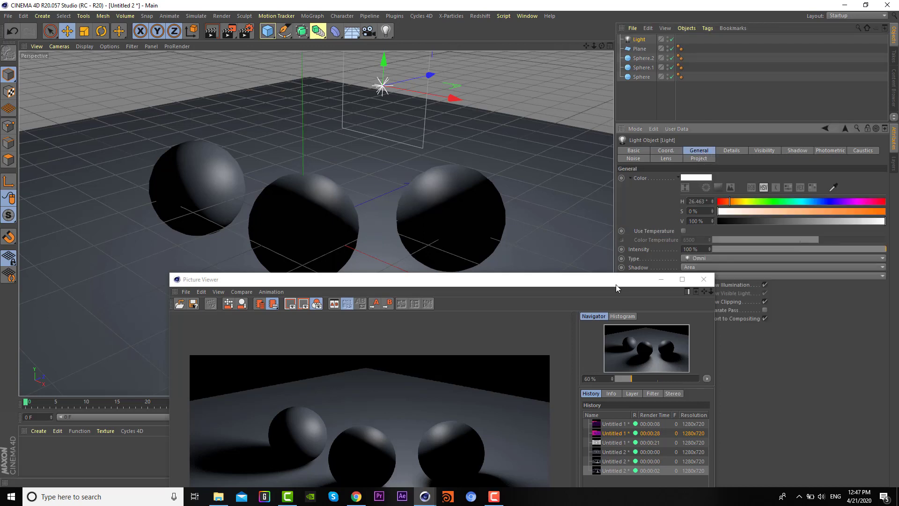
{"action": "left_click_drag", "start_coordinate": [616, 285], "coordinate": [430, 278]}
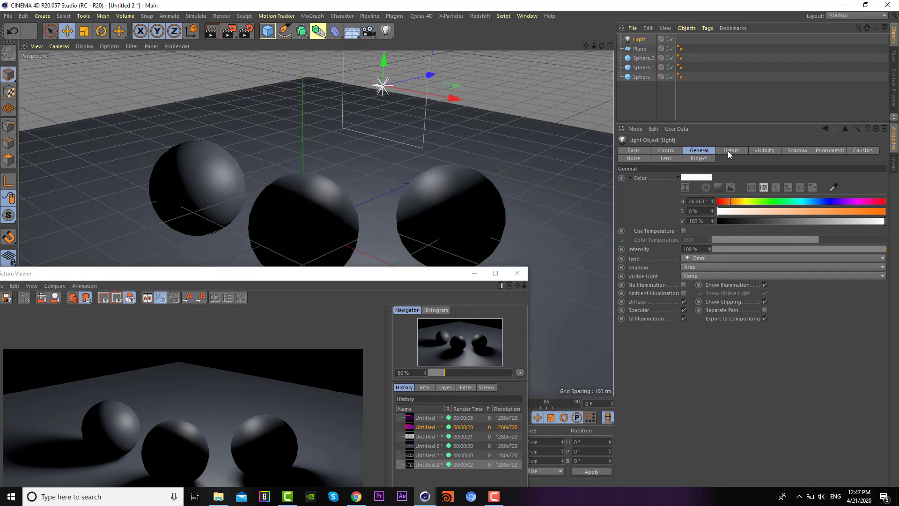
{"action": "left_click", "coordinate": [728, 151]}
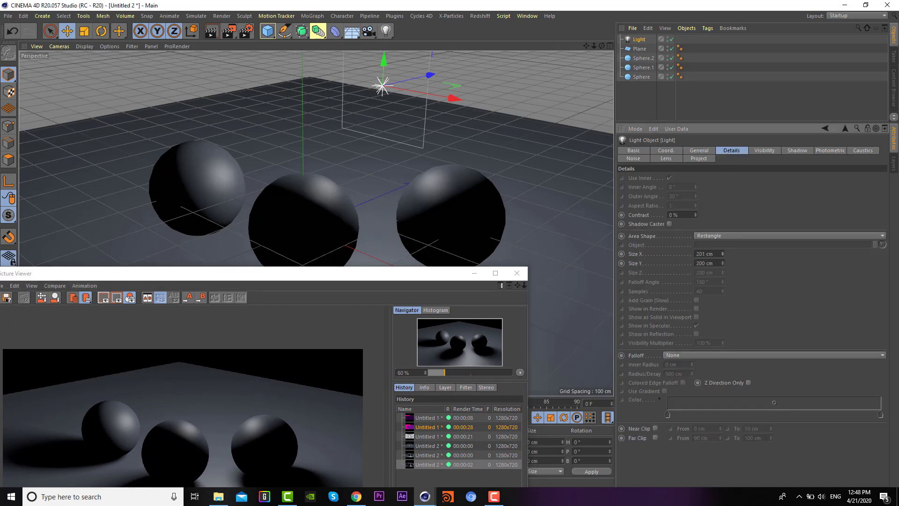
{"action": "mouse_move", "coordinate": [722, 254]}
{"action": "left_mouse_down"}
{"action": "mouse_move", "coordinate": [723, 281]}
{"action": "mouse_move", "coordinate": [723, 261]}
{"action": "left_mouse_up"}
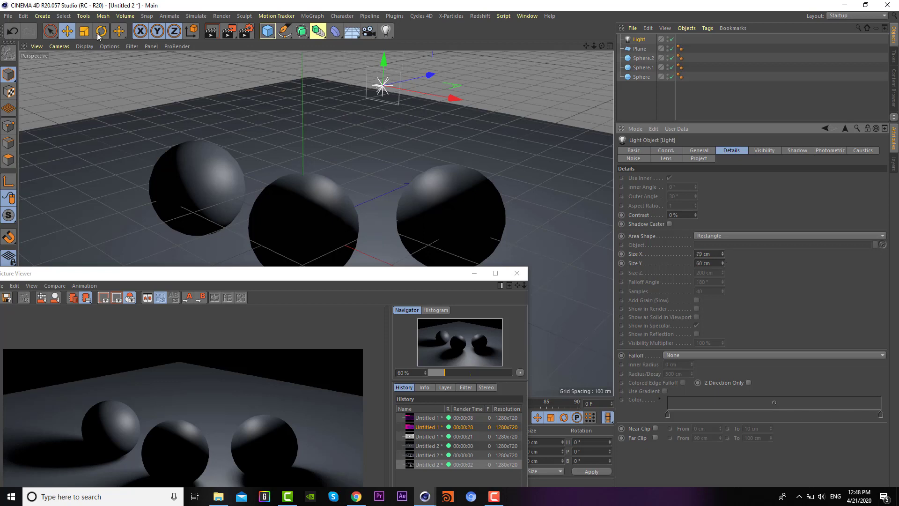
- Test-render the scene and compare the latest render in the Picture Viewer history
{"action": "left_click", "coordinate": [229, 31]}
{"action": "scroll", "coordinate": [199, 243], "scroll_direction": "up", "scroll_amount": 2}
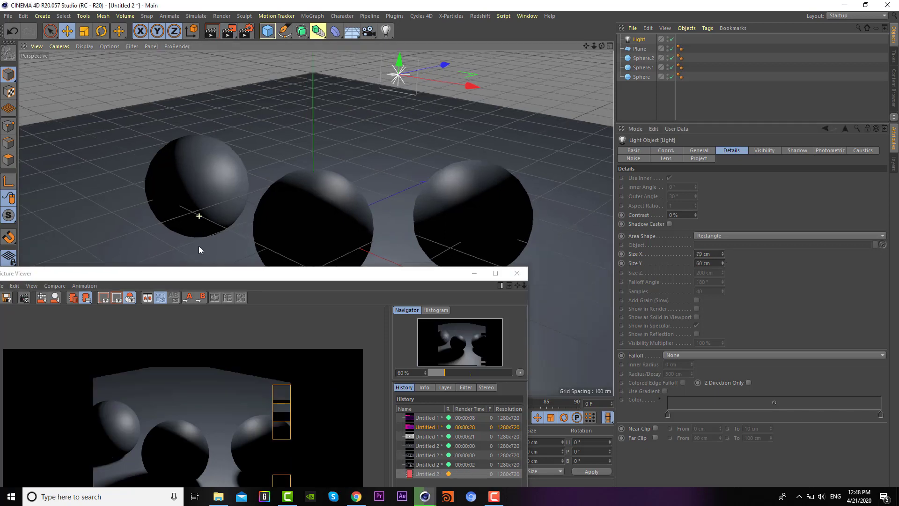
{"action": "left_click_drag", "start_coordinate": [201, 278], "coordinate": [526, 116]}
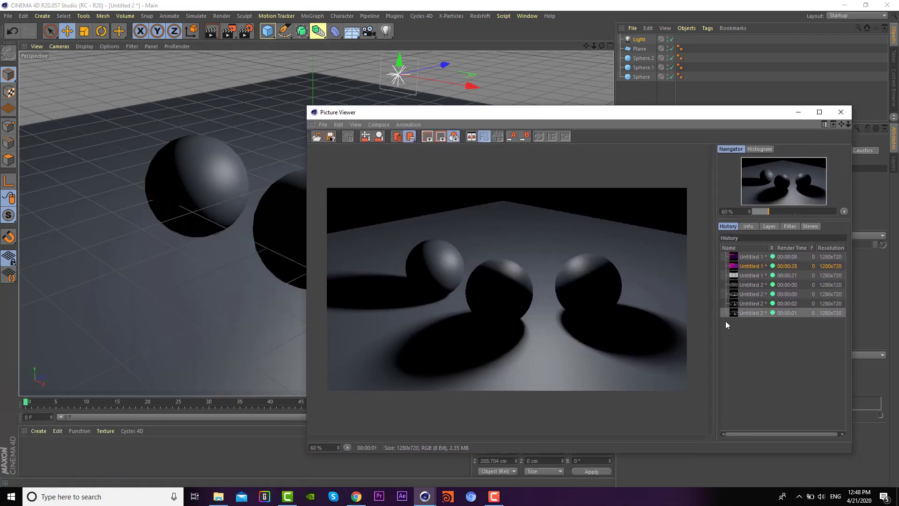
{"action": "left_click", "coordinate": [748, 303]}
{"action": "left_click", "coordinate": [747, 313]}
{"action": "left_click_drag", "start_coordinate": [395, 117], "coordinate": [374, 158]}
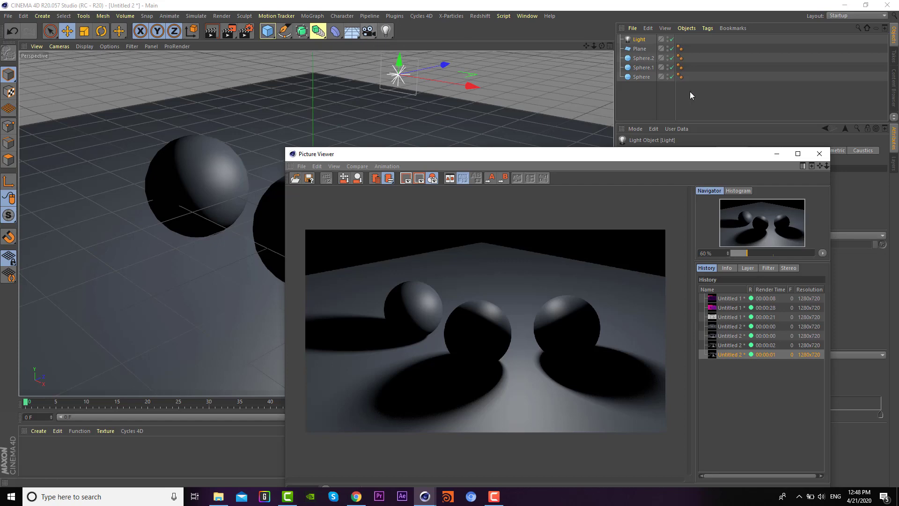
{"action": "left_click", "coordinate": [823, 155]}
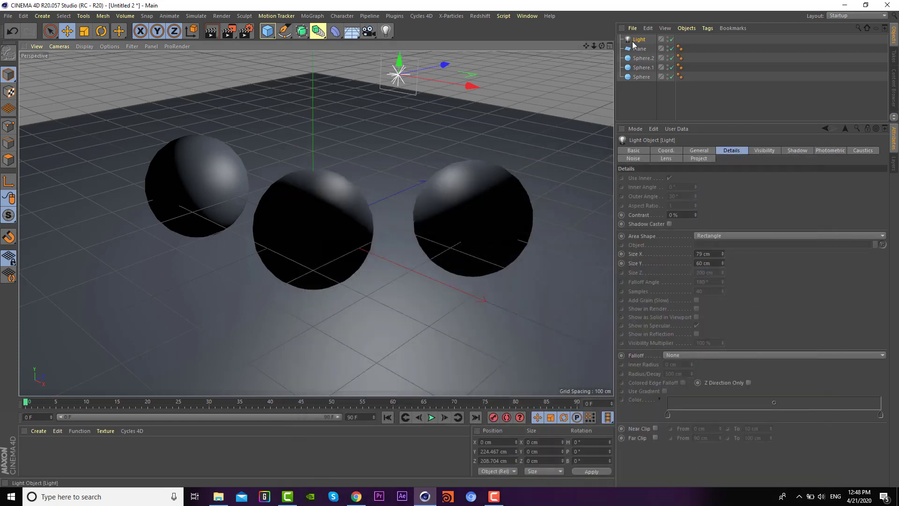
- Try a pale teal colour for the light in the Color Picker
{"action": "left_click", "coordinate": [687, 150]}
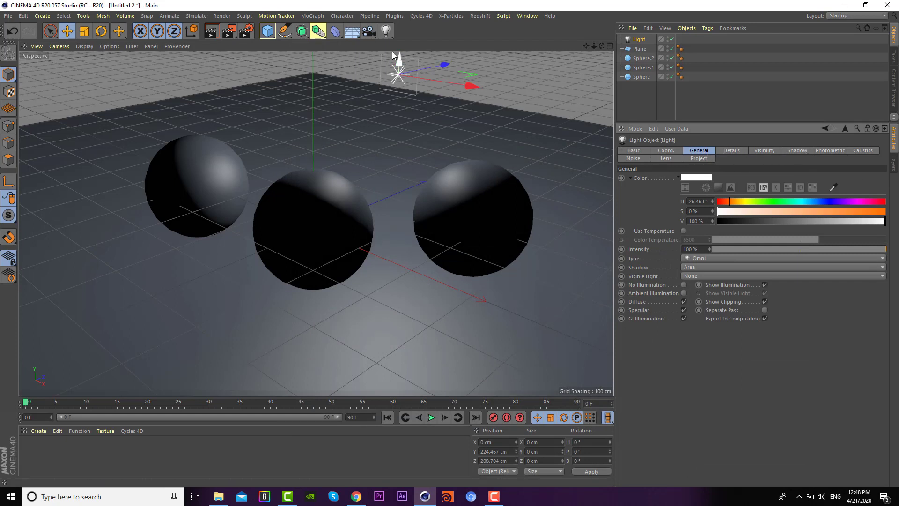
{"action": "left_click", "coordinate": [702, 176]}
{"action": "left_click", "coordinate": [707, 176]}
{"action": "left_click", "coordinate": [735, 186]}
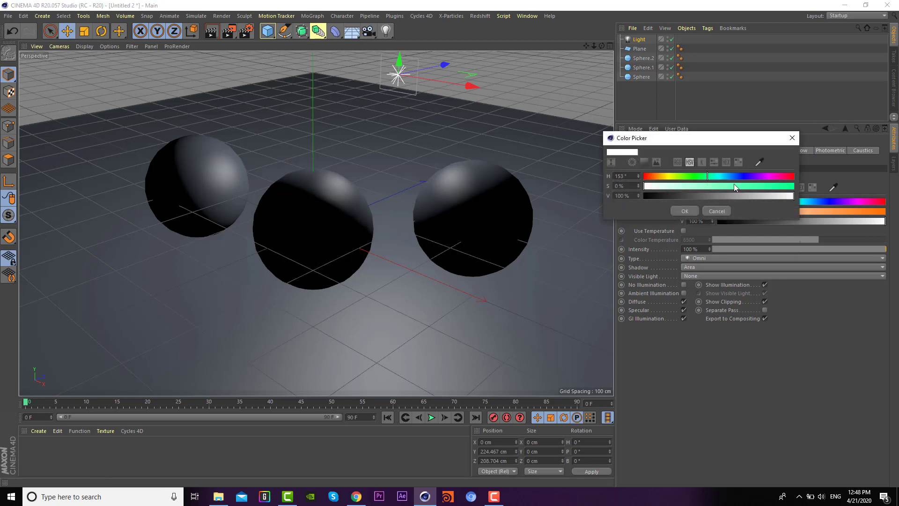
{"action": "left_click", "coordinate": [693, 186]}
{"action": "left_click", "coordinate": [685, 210]}
- Change the light colour to pale cyan and test-render it
{"action": "left_click", "coordinate": [689, 178]}
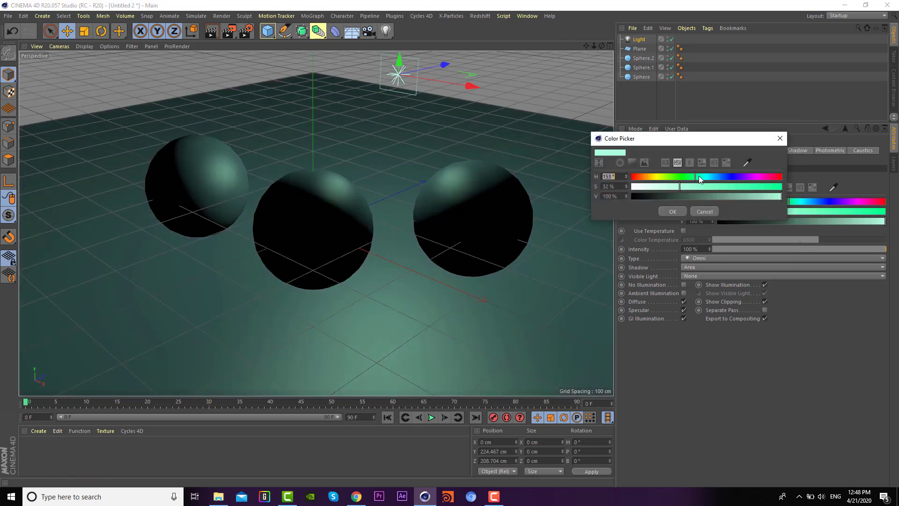
{"action": "left_click", "coordinate": [658, 187]}
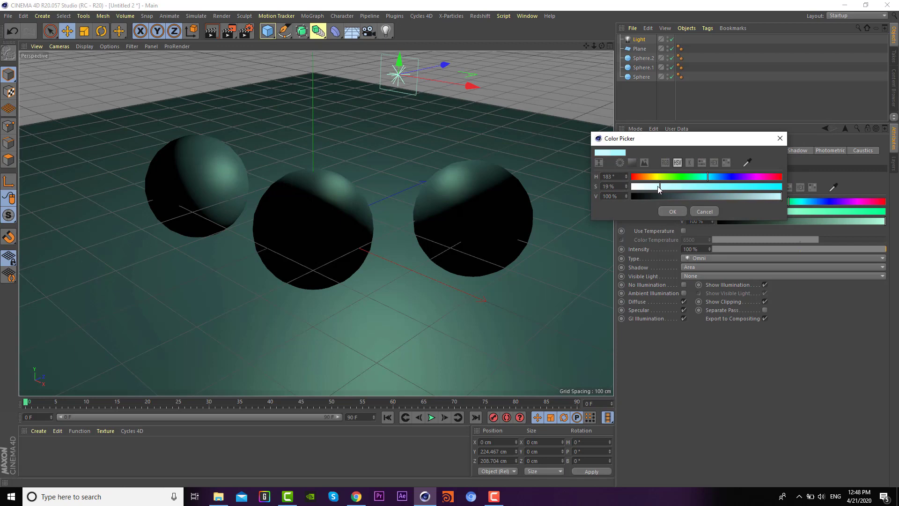
{"action": "left_click", "coordinate": [665, 209]}
{"action": "left_click", "coordinate": [230, 31]}
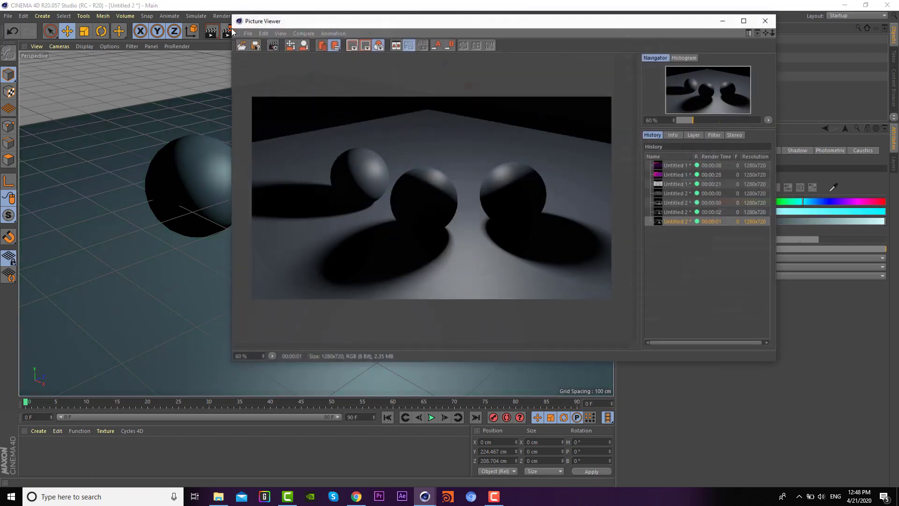
{"action": "left_click", "coordinate": [765, 21]}
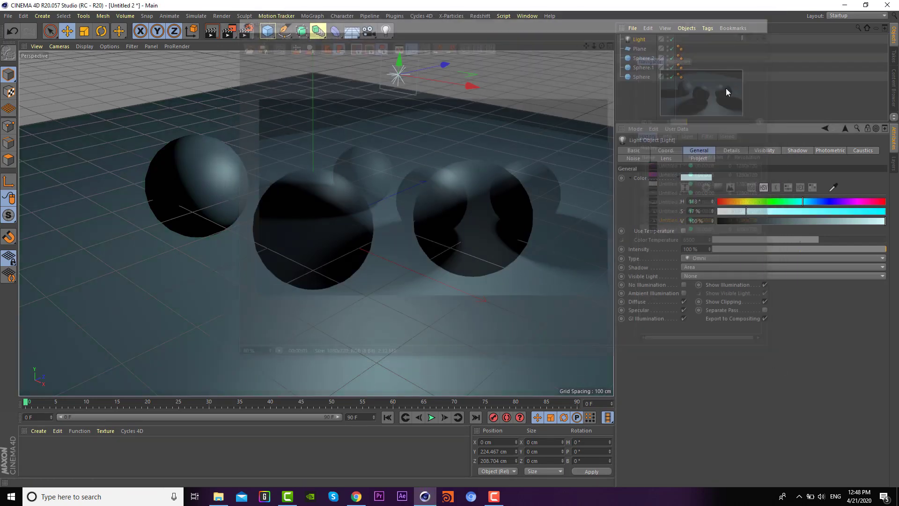
- Settle on a near-white warm light colour, H 21° S 7%, and render to check
{"action": "left_click", "coordinate": [690, 178]}
{"action": "left_click_drag", "start_coordinate": [662, 176], "coordinate": [647, 176]}
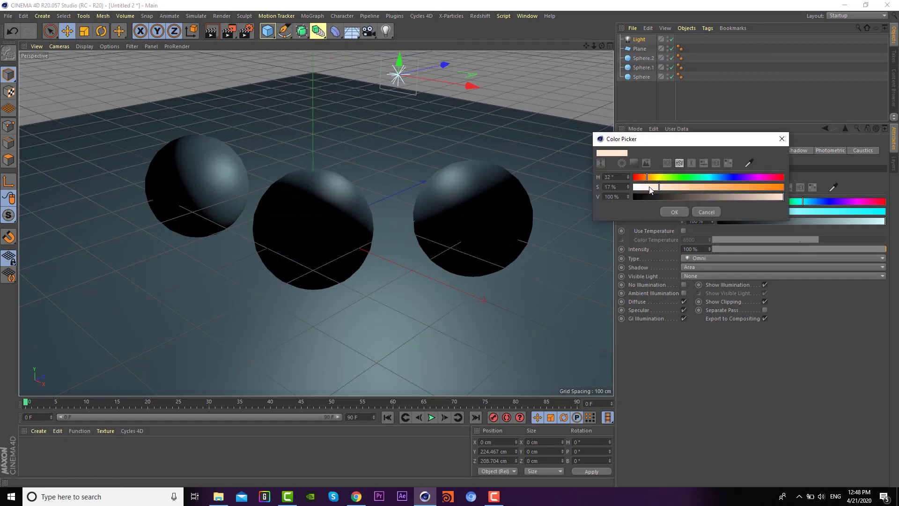
{"action": "mouse_move", "coordinate": [679, 187]}
{"action": "left_mouse_down"}
{"action": "mouse_move", "coordinate": [797, 189]}
{"action": "mouse_move", "coordinate": [671, 194]}
{"action": "mouse_move", "coordinate": [649, 192]}
{"action": "mouse_move", "coordinate": [643, 179]}
{"action": "left_mouse_up"}
{"action": "left_click", "coordinate": [714, 176]}
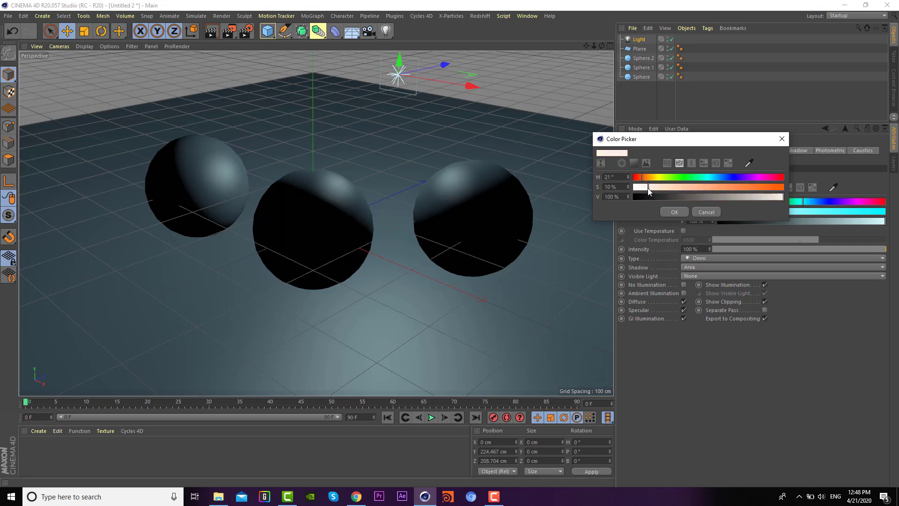
{"action": "left_click", "coordinate": [644, 186]}
{"action": "left_click", "coordinate": [670, 212]}
{"action": "left_click", "coordinate": [234, 33]}
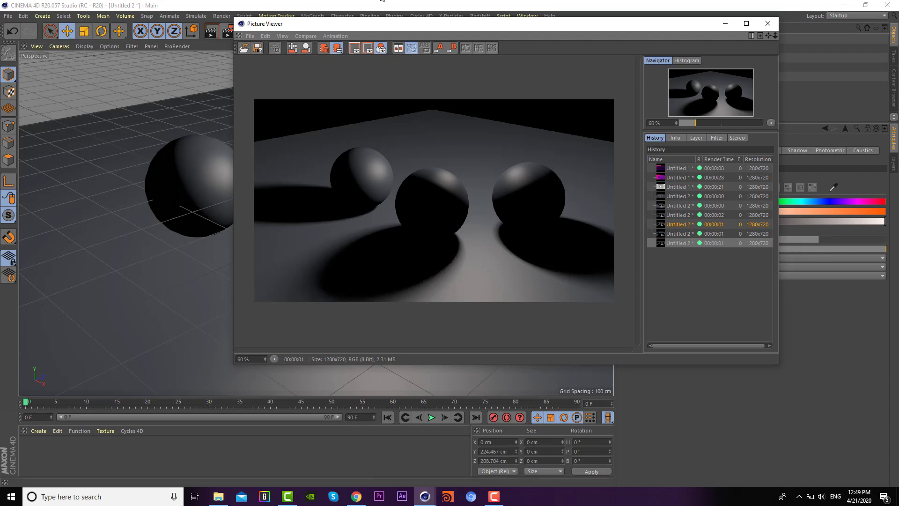
{"action": "left_click", "coordinate": [767, 25]}
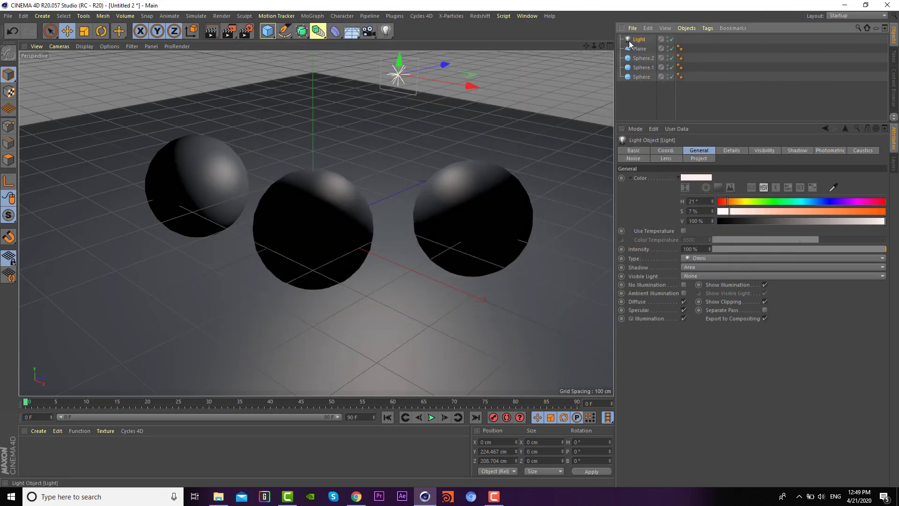
- Delete the old light and add a new Area Light
{"action": "key", "text": "Delete"}
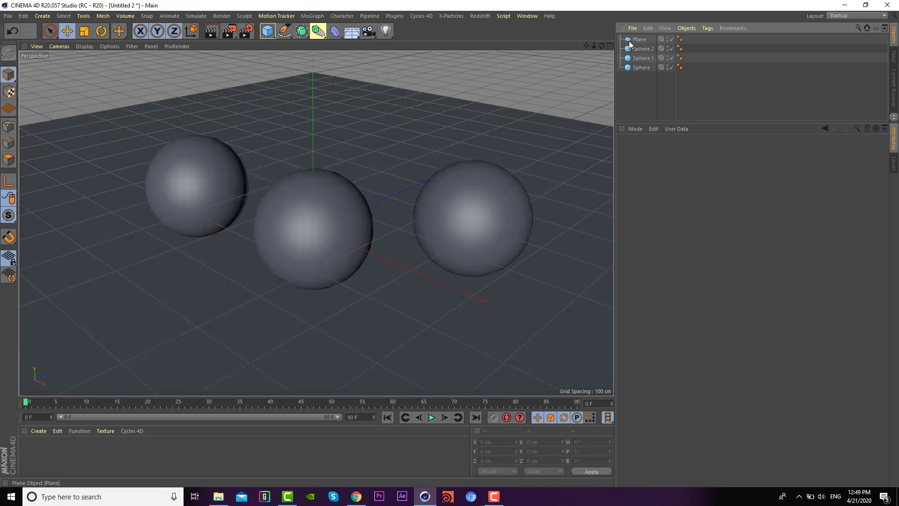
{"action": "left_click", "coordinate": [385, 31]}
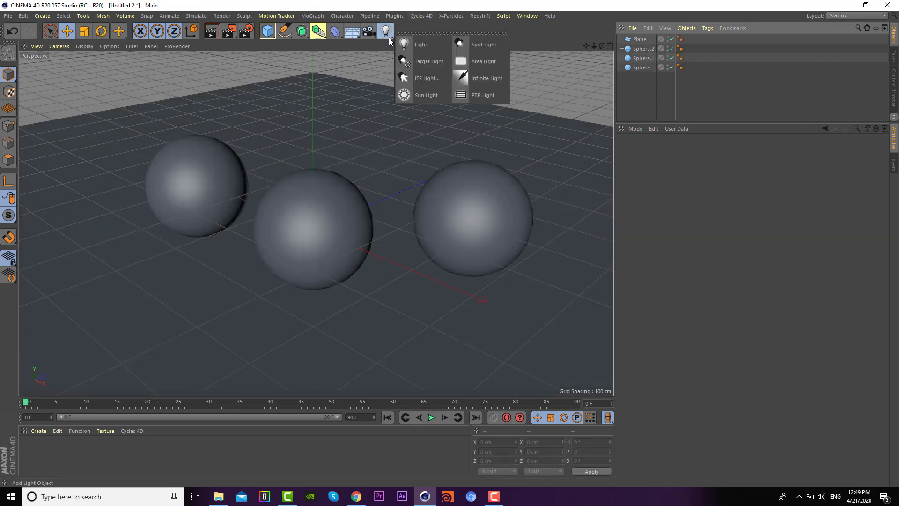
{"action": "left_click", "coordinate": [471, 61]}
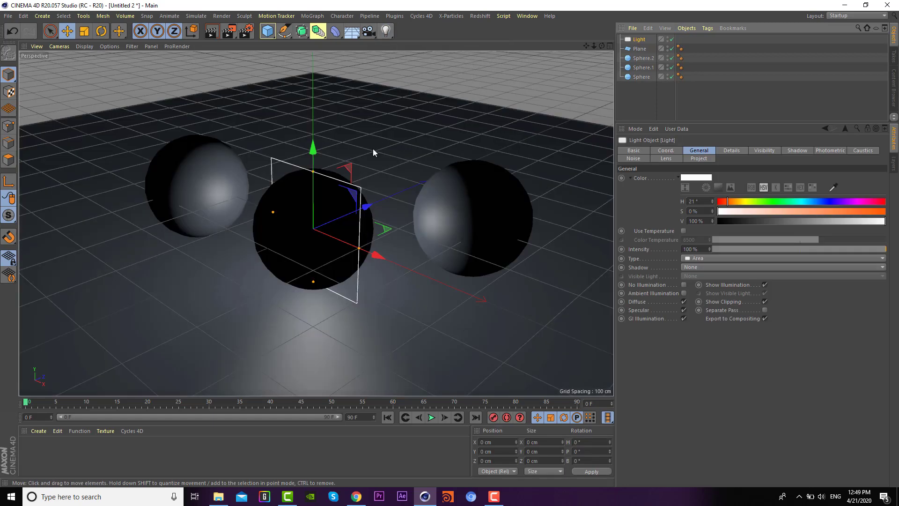
- Raise the area light, make it wider and shorter, push it back, and render
{"action": "mouse_move", "coordinate": [313, 151]}
{"action": "left_mouse_down"}
{"action": "mouse_move", "coordinate": [313, 74]}
{"action": "mouse_move", "coordinate": [313, 103]}
{"action": "left_mouse_up"}
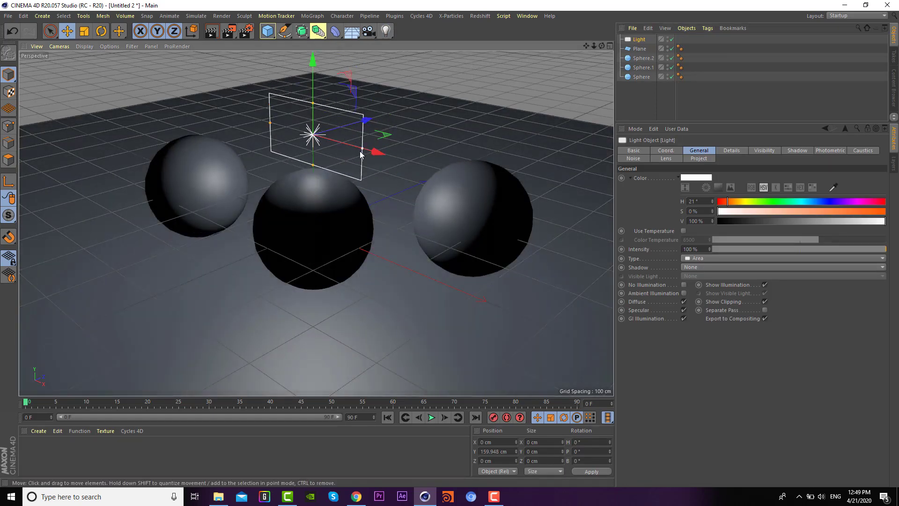
{"action": "left_click_drag", "start_coordinate": [361, 149], "coordinate": [379, 156]}
{"action": "mouse_move", "coordinate": [353, 127]}
{"action": "left_mouse_down"}
{"action": "mouse_move", "coordinate": [448, 100]}
{"action": "mouse_move", "coordinate": [425, 104]}
{"action": "left_mouse_up"}
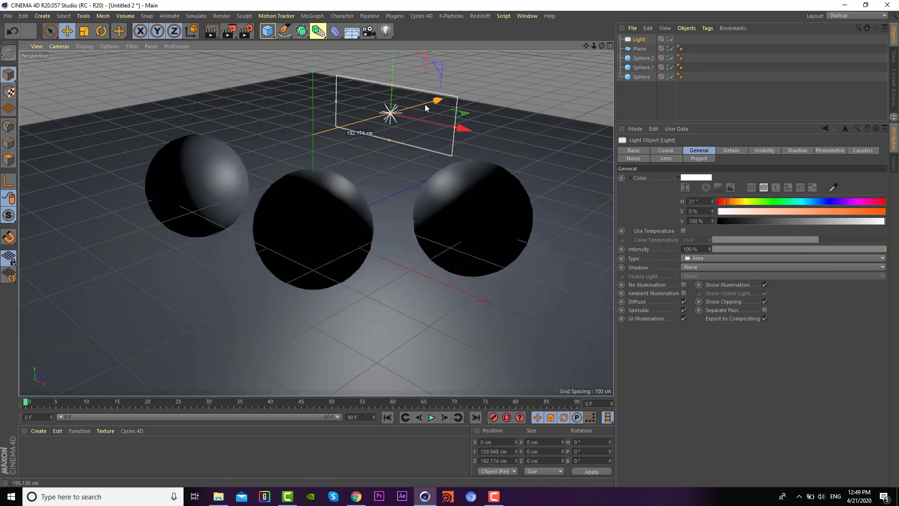
{"action": "left_click", "coordinate": [228, 32]}
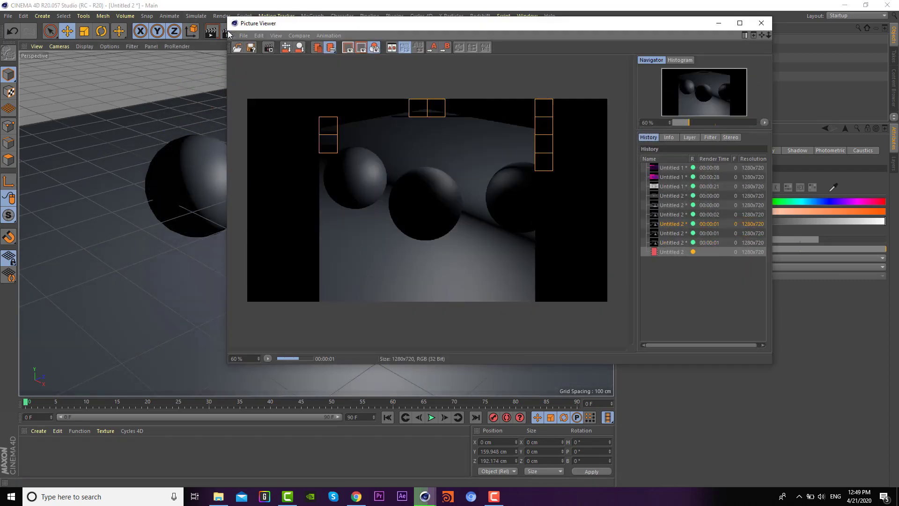
{"action": "left_click", "coordinate": [761, 23]}
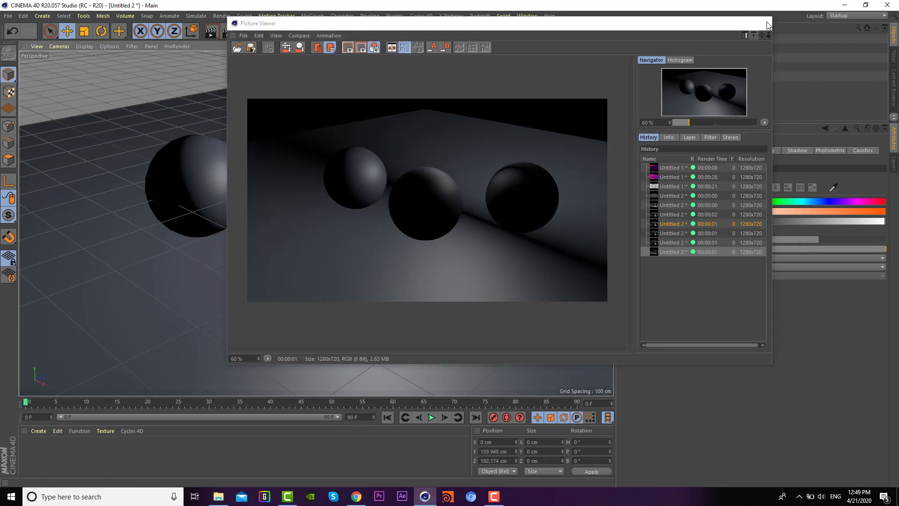
{"action": "left_click", "coordinate": [797, 151]}
- Give the light Area shadows, tilt it to H 18° P 24°, and test-render
{"action": "left_click", "coordinate": [684, 178]}
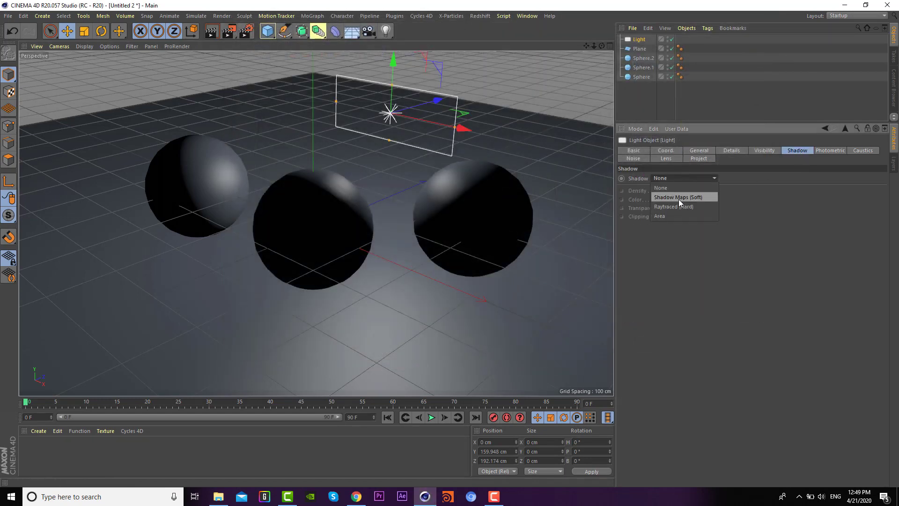
{"action": "left_click", "coordinate": [676, 215]}
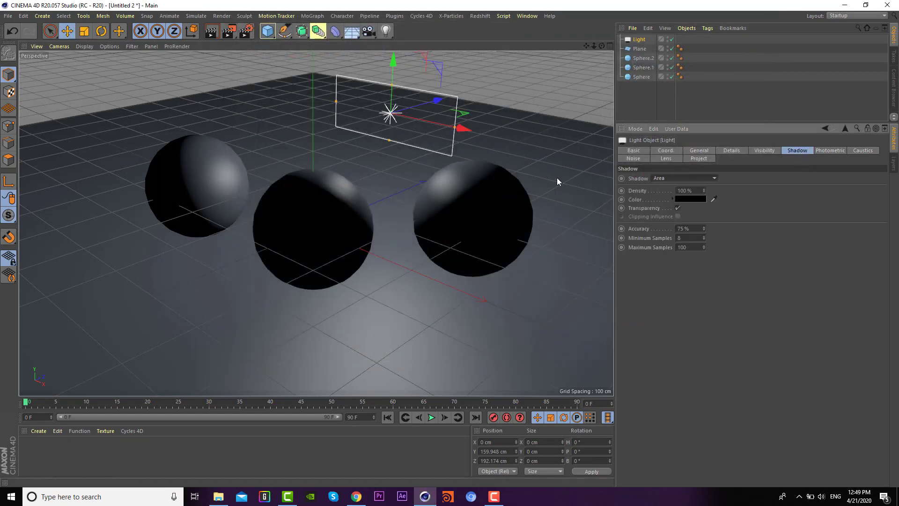
{"action": "left_click", "coordinate": [101, 31]}
{"action": "left_click_drag", "start_coordinate": [369, 133], "coordinate": [375, 125]}
{"action": "left_click", "coordinate": [229, 31]}
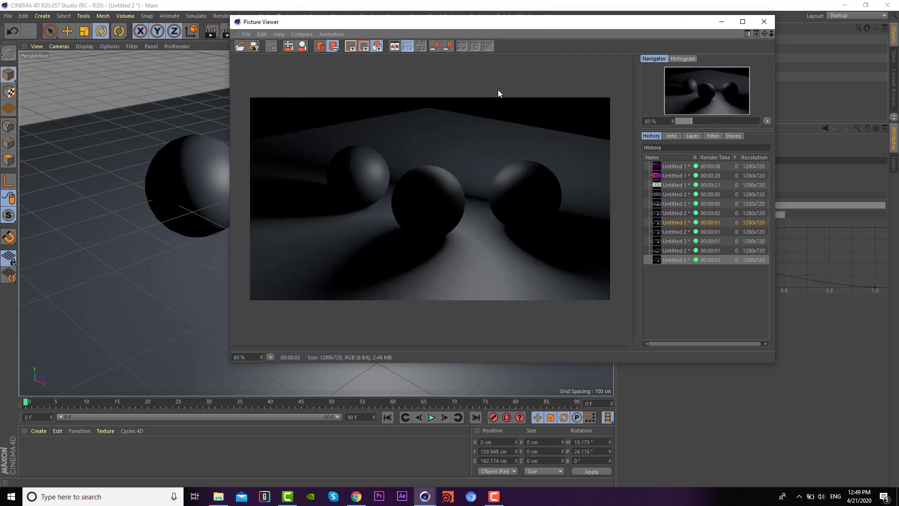
{"action": "left_click", "coordinate": [764, 22]}
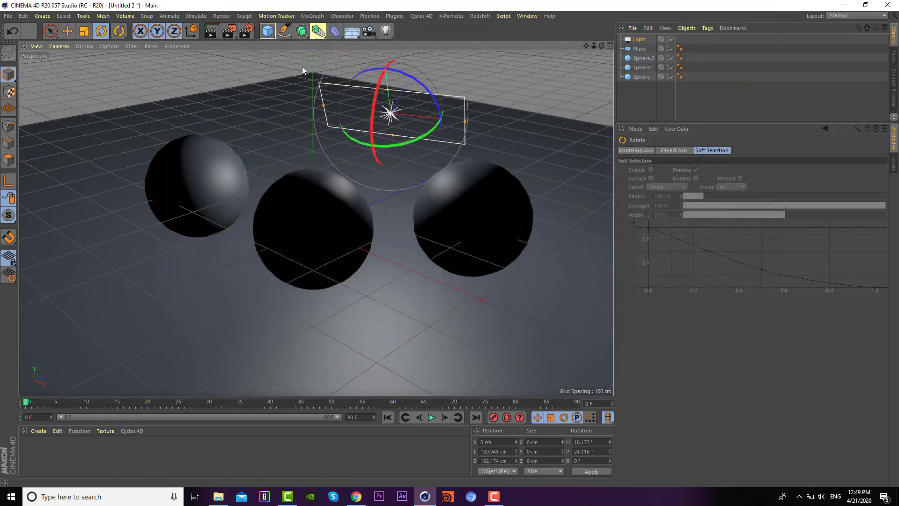
- Move the light up and back to Y 187 cm, Z 274 cm, and re-render
{"action": "left_click", "coordinate": [67, 31]}
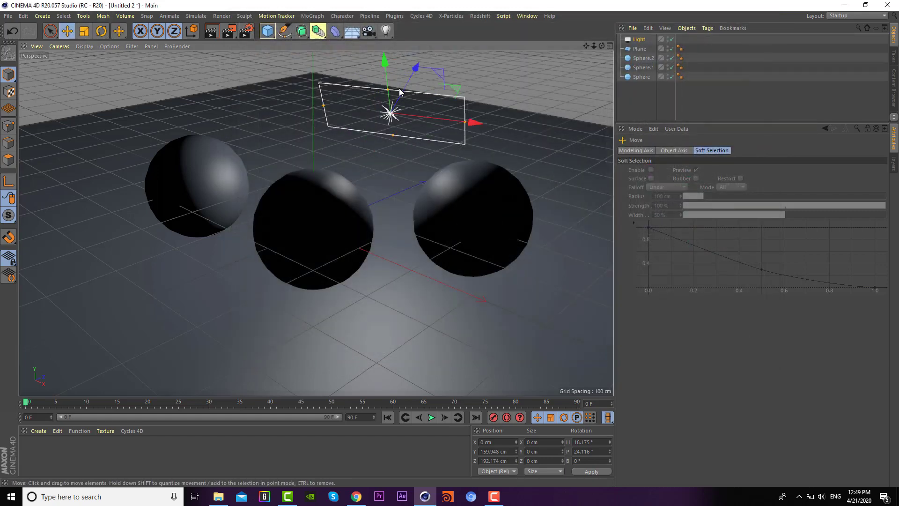
{"action": "left_click_drag", "start_coordinate": [401, 91], "coordinate": [418, 61]}
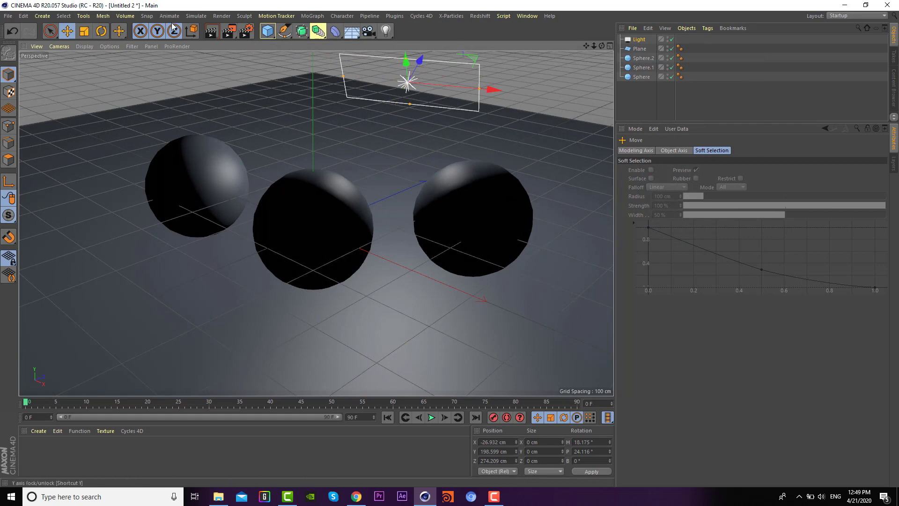
{"action": "left_click", "coordinate": [229, 31]}
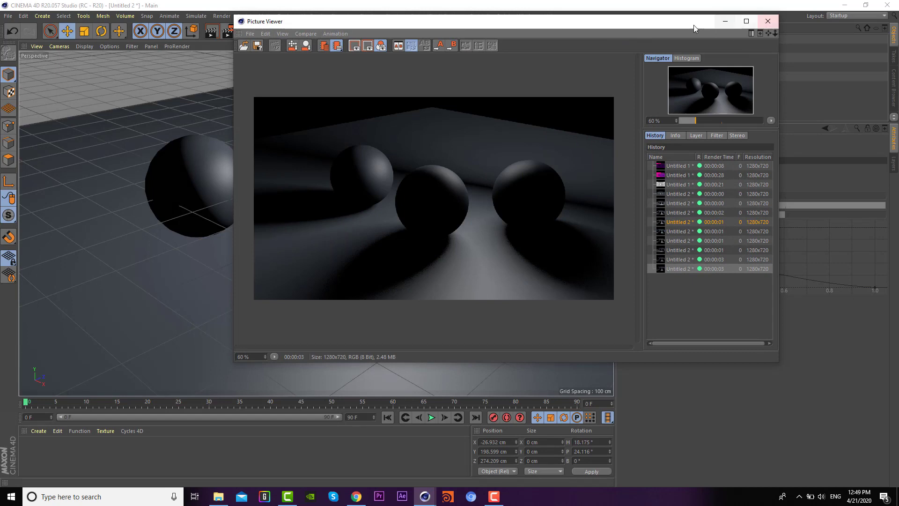
{"action": "left_click_drag", "start_coordinate": [693, 25], "coordinate": [649, 42]}
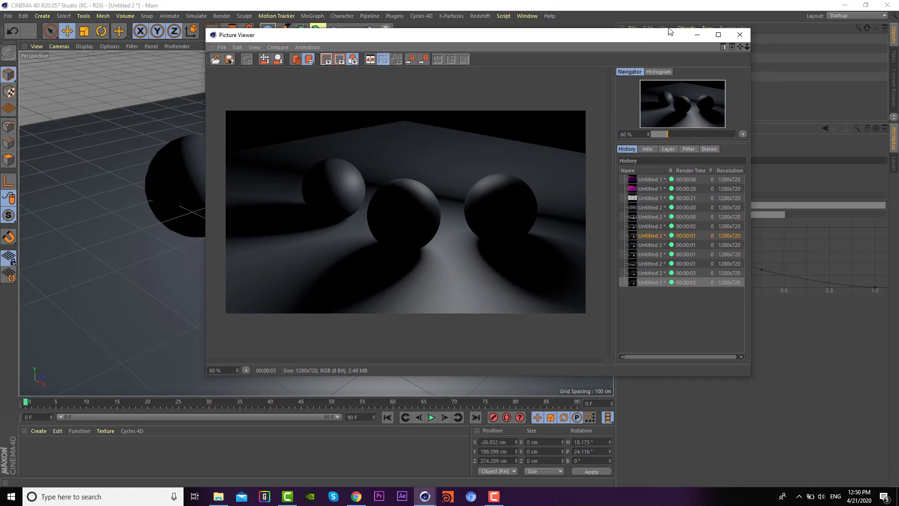
{"action": "left_click", "coordinate": [740, 35]}
- Set the light's Intensity to 5000% and start a test render, then stop it
{"action": "left_click", "coordinate": [641, 41]}
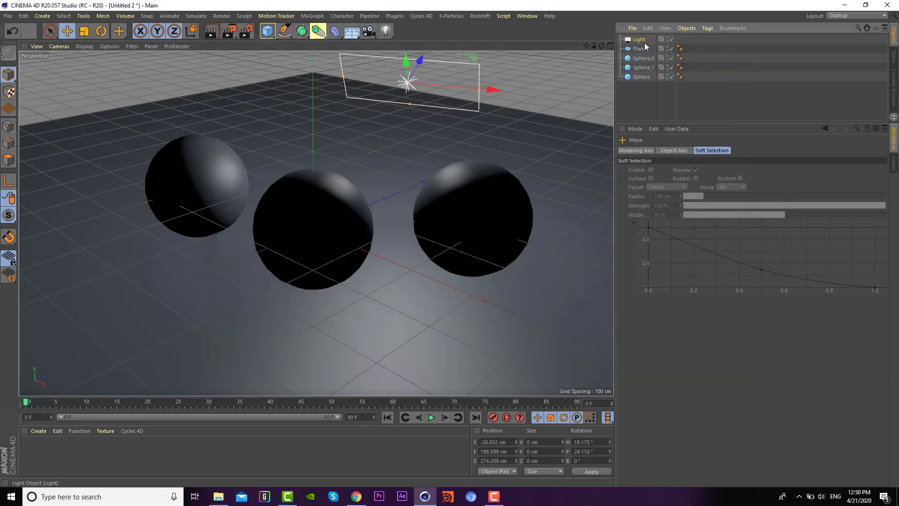
{"action": "left_click", "coordinate": [719, 187]}
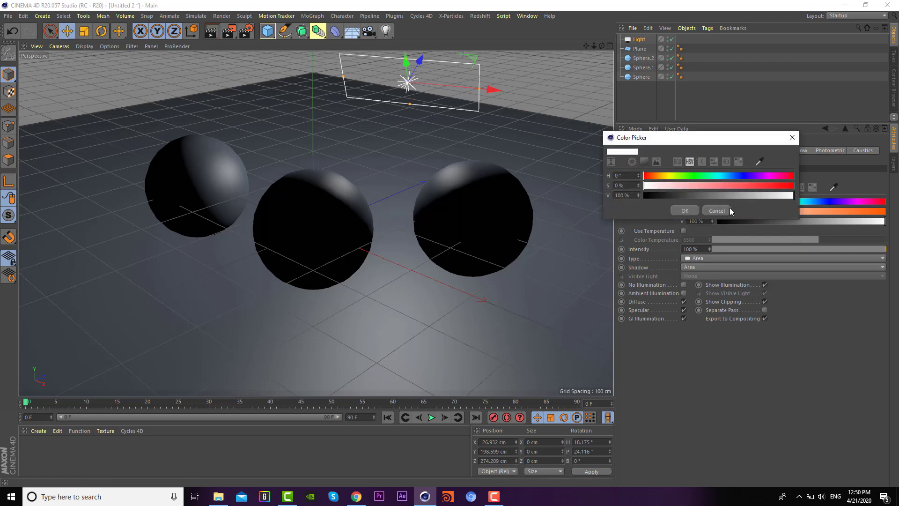
{"action": "left_click", "coordinate": [716, 211]}
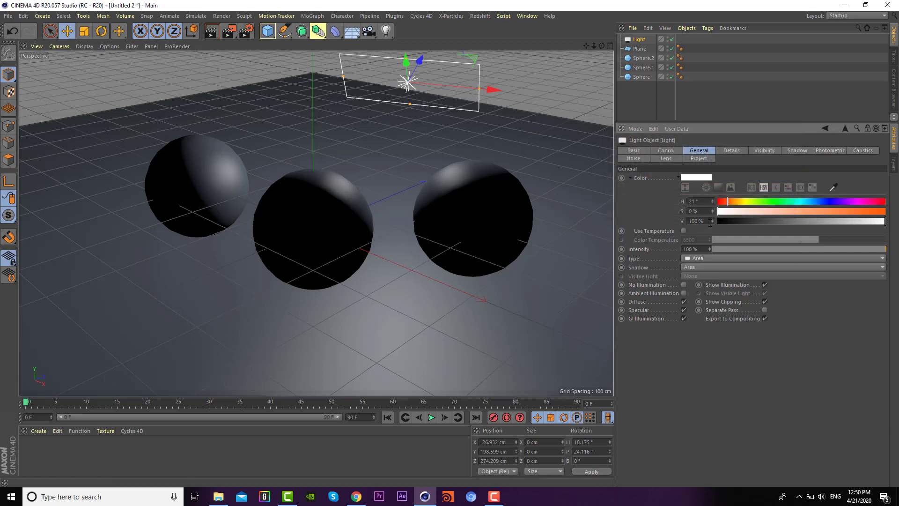
{"action": "left_click", "coordinate": [696, 249]}
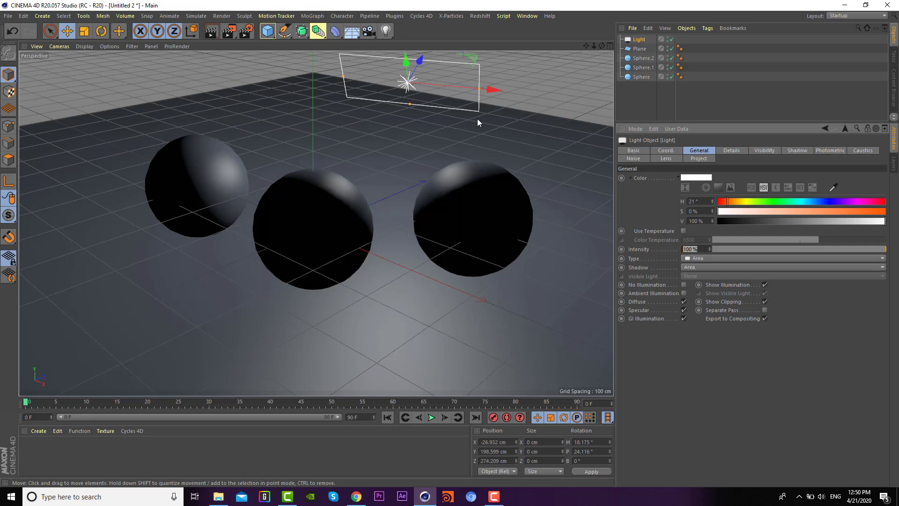
{"action": "type", "text": "500"}
{"action": "type", "text": "0"}
{"action": "key", "text": "Return"}
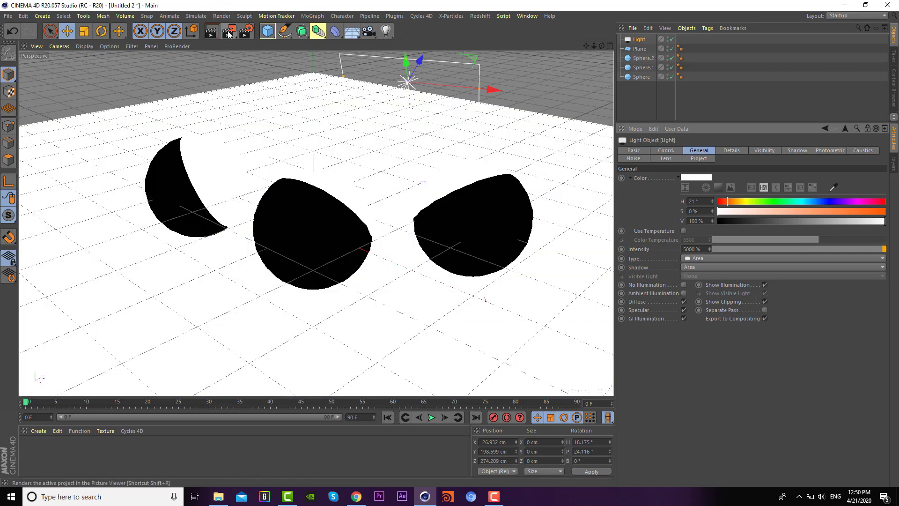
{"action": "left_click", "coordinate": [228, 33]}
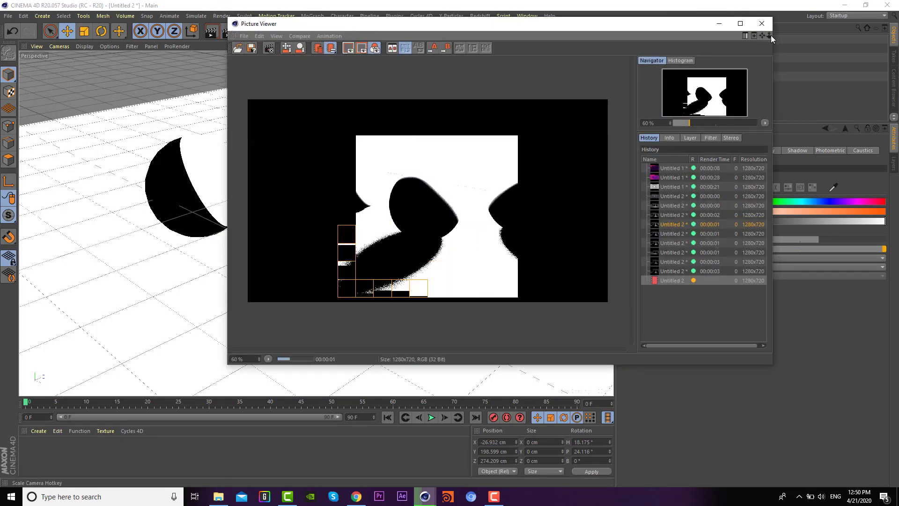
{"action": "left_click", "coordinate": [761, 24]}
{"action": "left_click", "coordinate": [464, 280]}
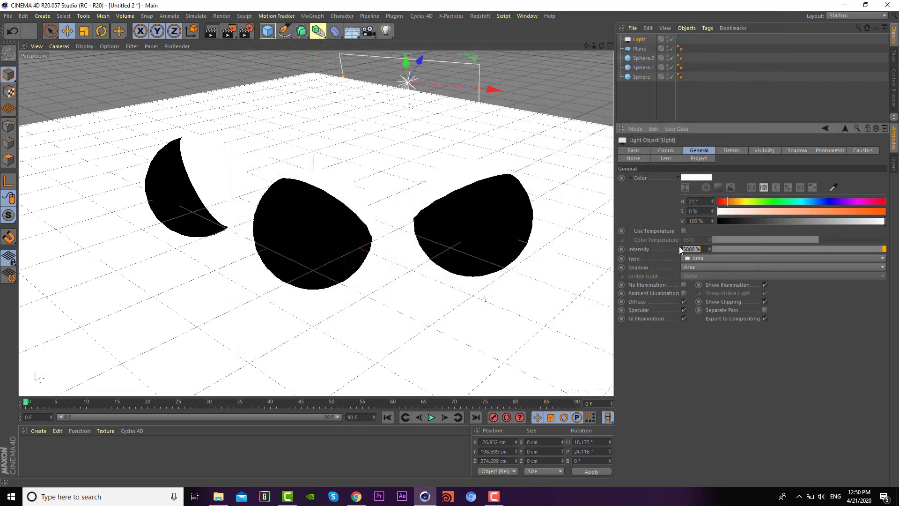
- Reset the light's Intensity to 100% and delete the light
{"action": "type", "text": "0"}
{"action": "key", "text": "Return"}
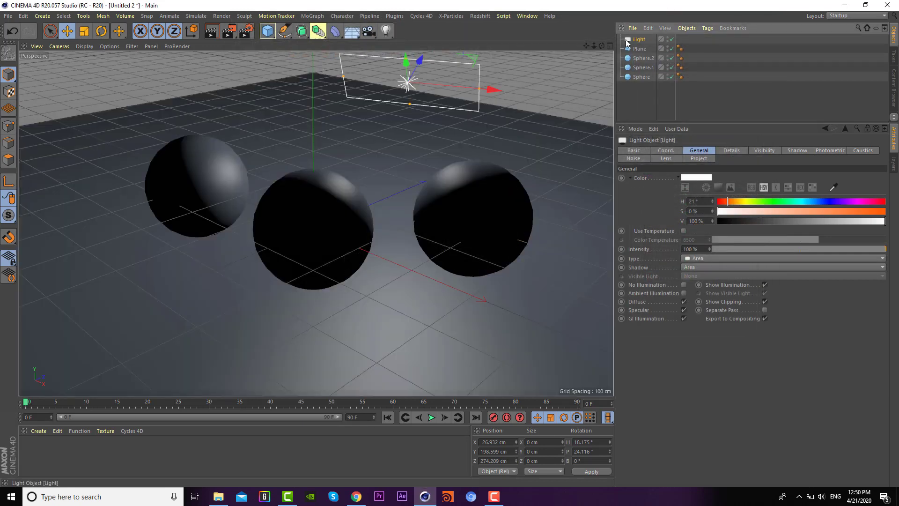
{"action": "key", "text": "Delete"}
- Add an infinite light and rotate it to heading about 148° and pitch −30°
{"action": "left_click", "coordinate": [384, 31]}
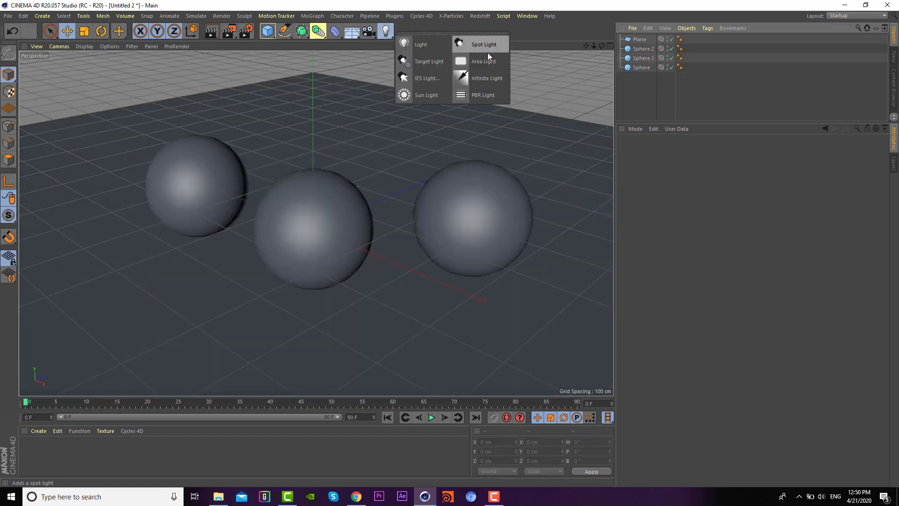
{"action": "left_click", "coordinate": [488, 75]}
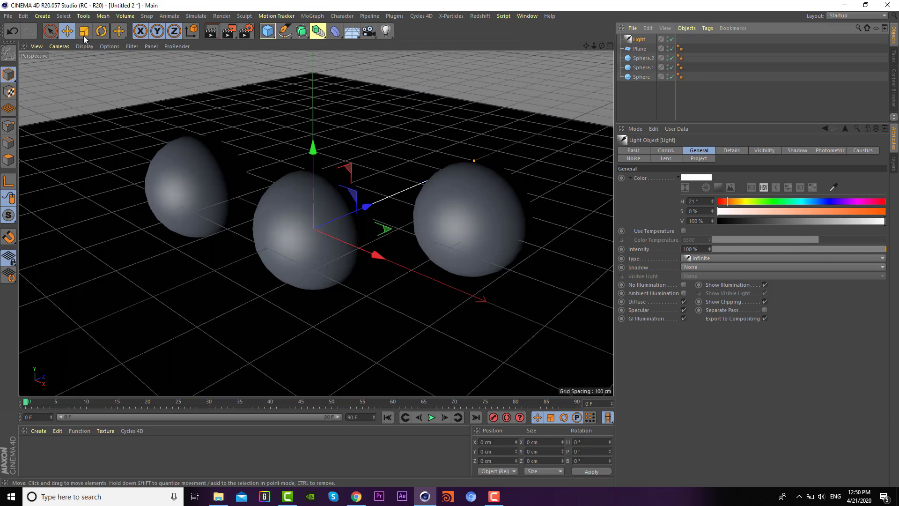
{"action": "left_click", "coordinate": [100, 31]}
{"action": "mouse_move", "coordinate": [284, 250]}
{"action": "left_mouse_down"}
{"action": "mouse_move", "coordinate": [361, 251]}
{"action": "mouse_move", "coordinate": [496, 173]}
{"action": "left_mouse_up"}
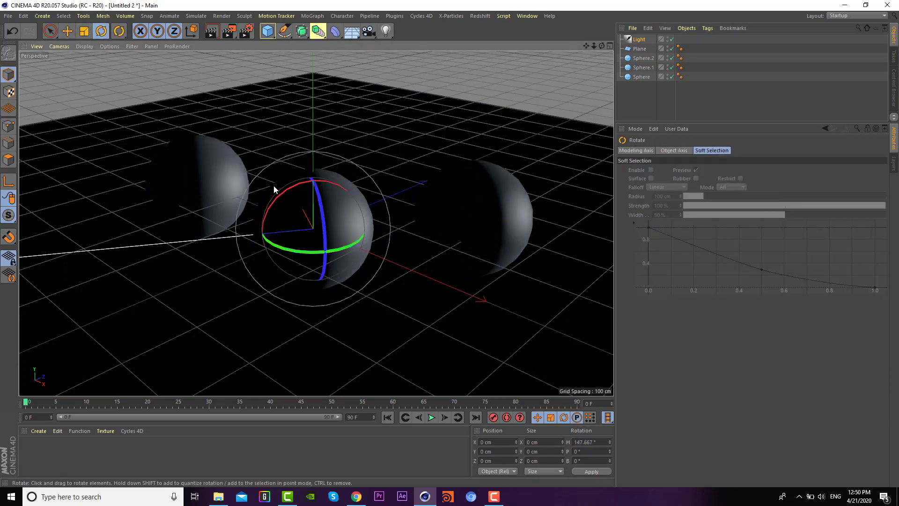
{"action": "left_click_drag", "start_coordinate": [278, 195], "coordinate": [262, 220]}
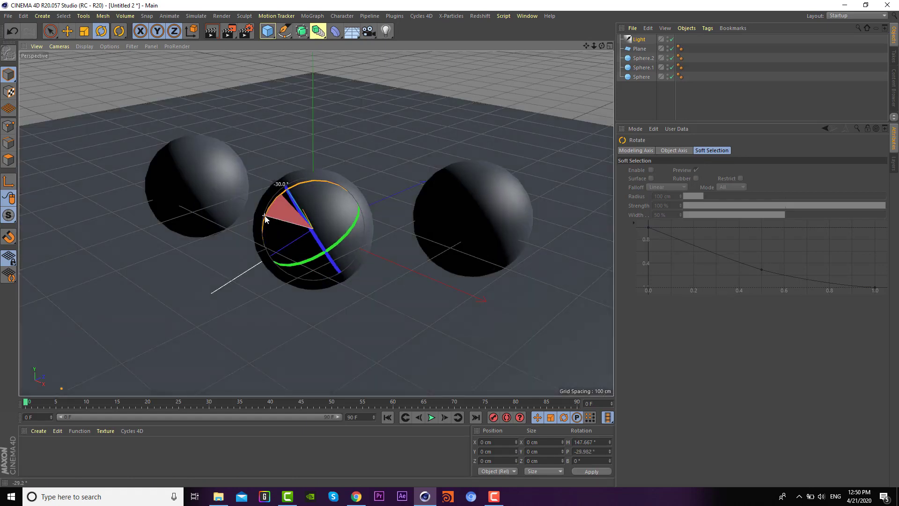
- Move the light up-right to about X 139, Y 150, Z 220 cm and test-render it
{"action": "left_click", "coordinate": [68, 31]}
{"action": "left_click_drag", "start_coordinate": [269, 258], "coordinate": [425, 154]}
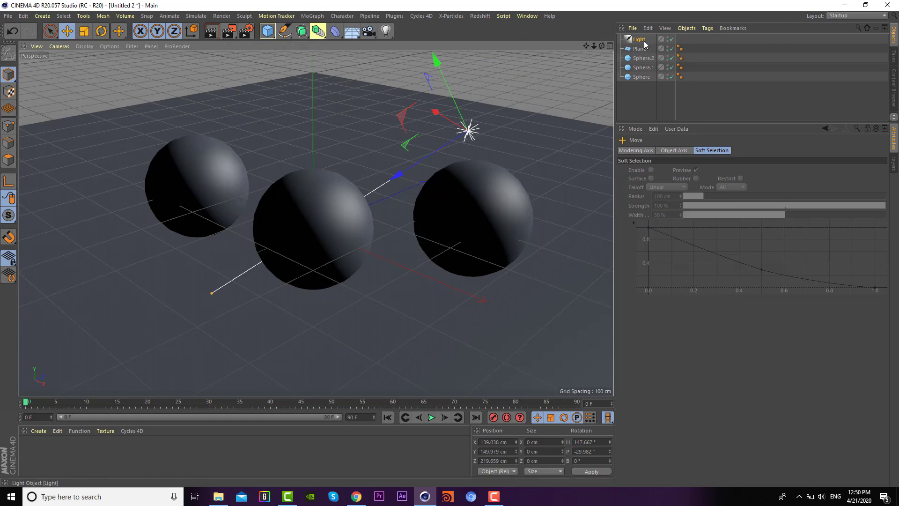
{"action": "key", "text": "shift+r"}
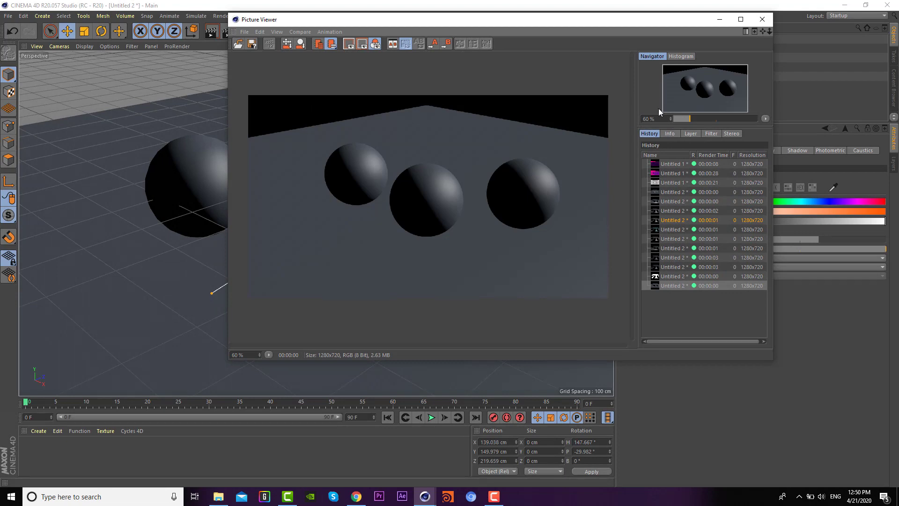
{"action": "left_click", "coordinate": [768, 19]}
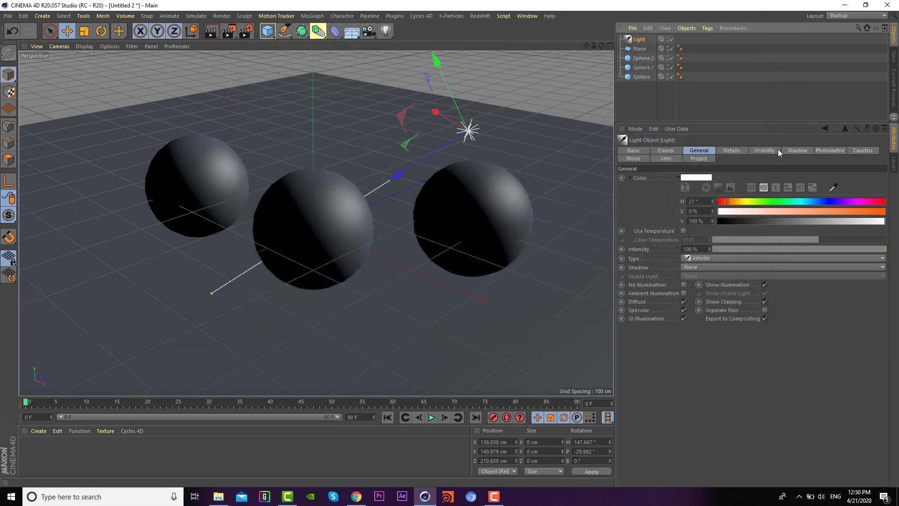
- Give the infinite light Area shadows and check them in a test render
{"action": "left_click", "coordinate": [798, 151]}
{"action": "left_click", "coordinate": [705, 178]}
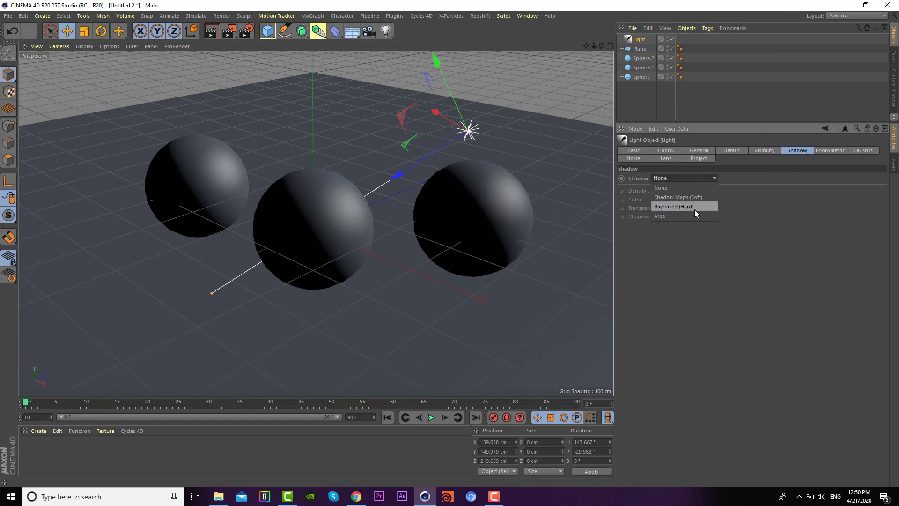
{"action": "left_click", "coordinate": [693, 215]}
{"action": "left_click", "coordinate": [231, 32]}
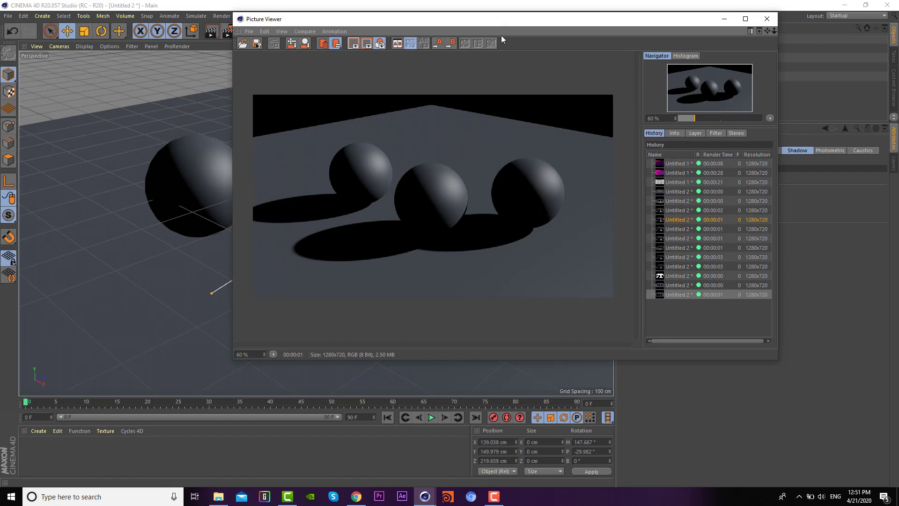
{"action": "mouse_move", "coordinate": [501, 18]}
{"action": "left_mouse_down"}
{"action": "mouse_move", "coordinate": [466, 236]}
{"action": "mouse_move", "coordinate": [465, 66]}
{"action": "left_mouse_up"}
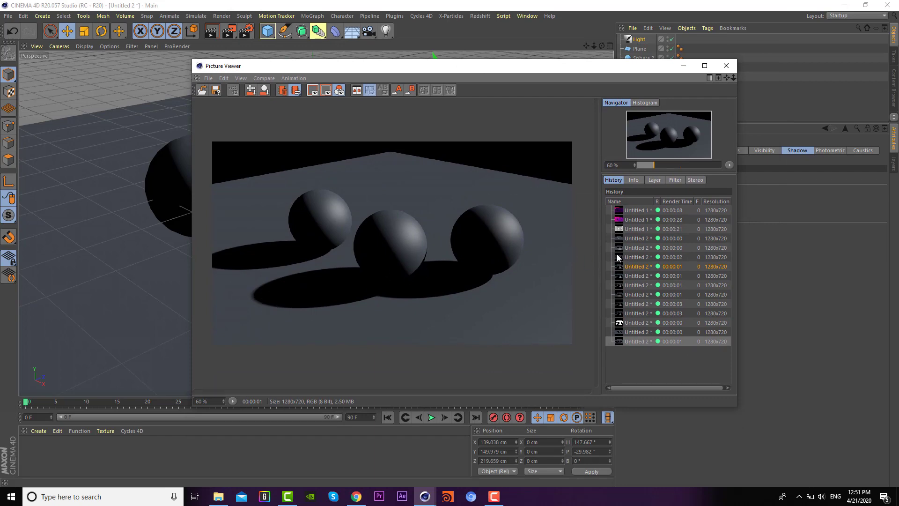
{"action": "left_click", "coordinate": [721, 69]}
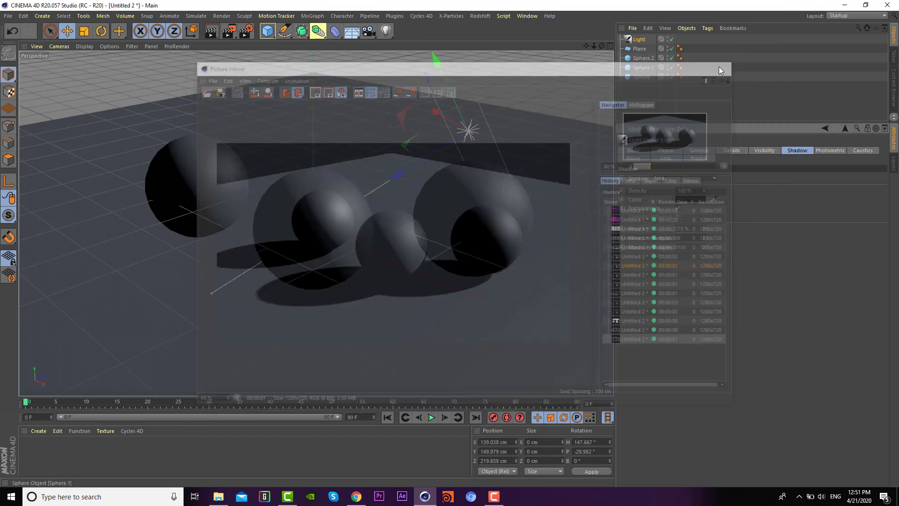
- Return to the light's General tab and delete the infinite light
{"action": "left_click", "coordinate": [701, 152]}
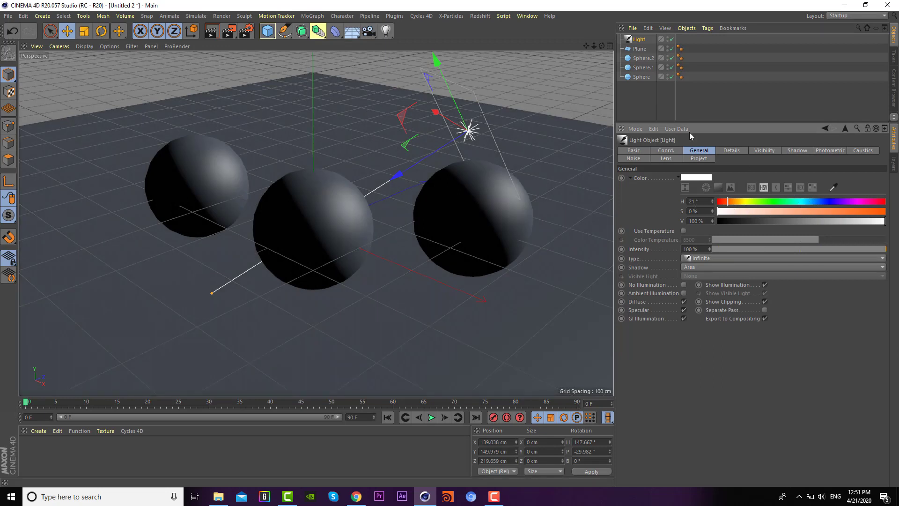
{"action": "left_click", "coordinate": [635, 40]}
{"action": "key", "text": "Delete"}
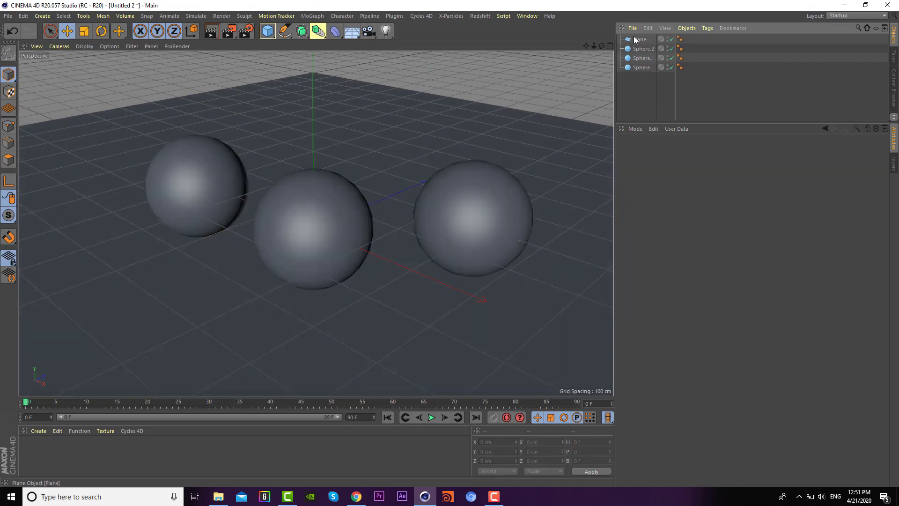
- Add a Sun light to the scene and test-render it
{"action": "left_click", "coordinate": [384, 31]}
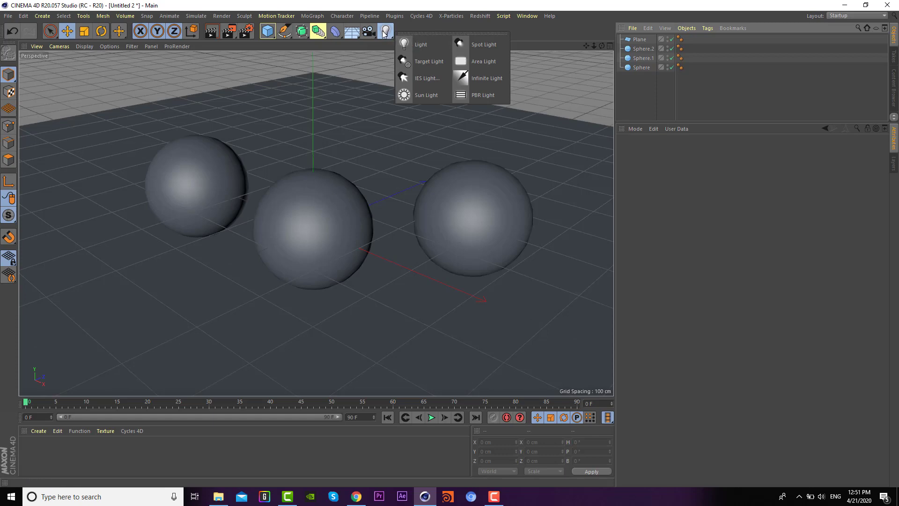
{"action": "left_click", "coordinate": [422, 95]}
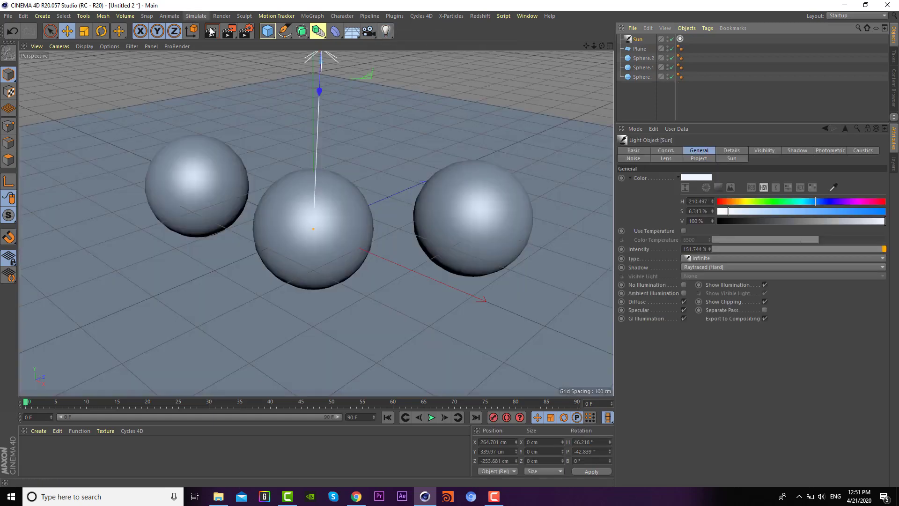
{"action": "left_click", "coordinate": [238, 31]}
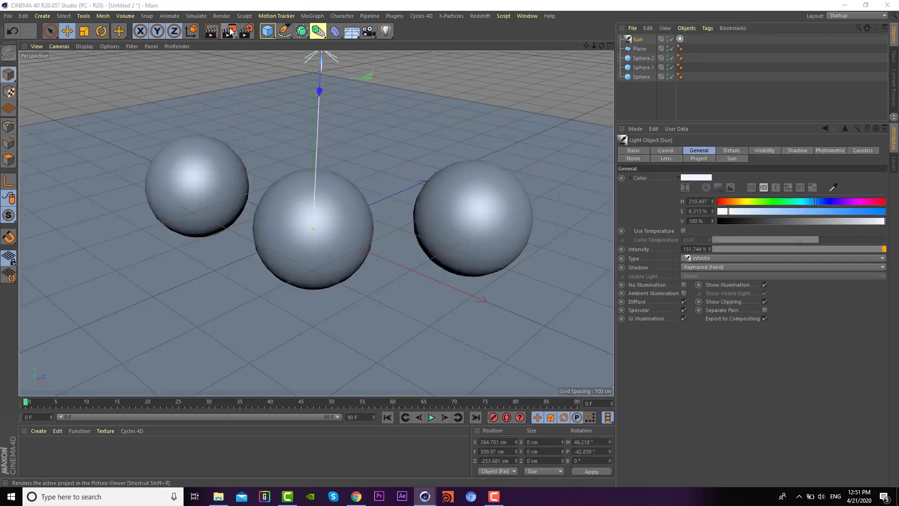
{"action": "left_click_drag", "start_coordinate": [639, 32], "coordinate": [387, 179]}
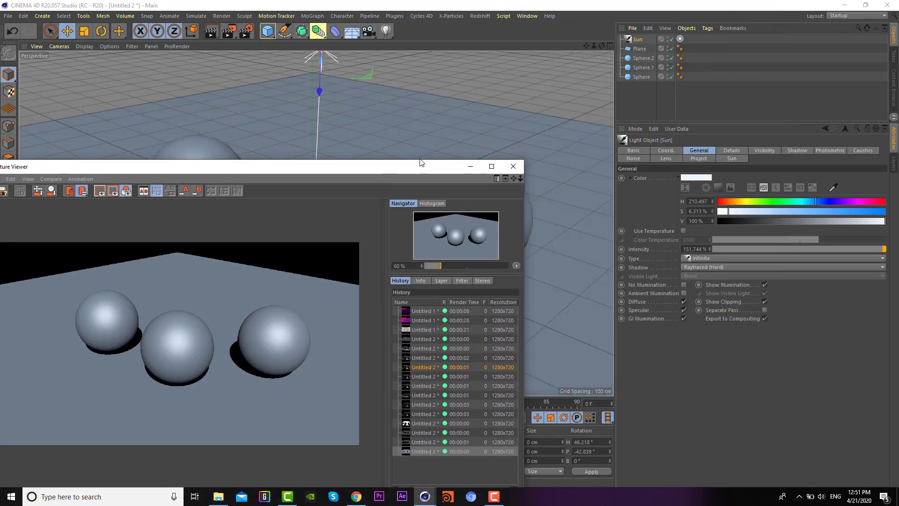
{"action": "left_click", "coordinate": [512, 165]}
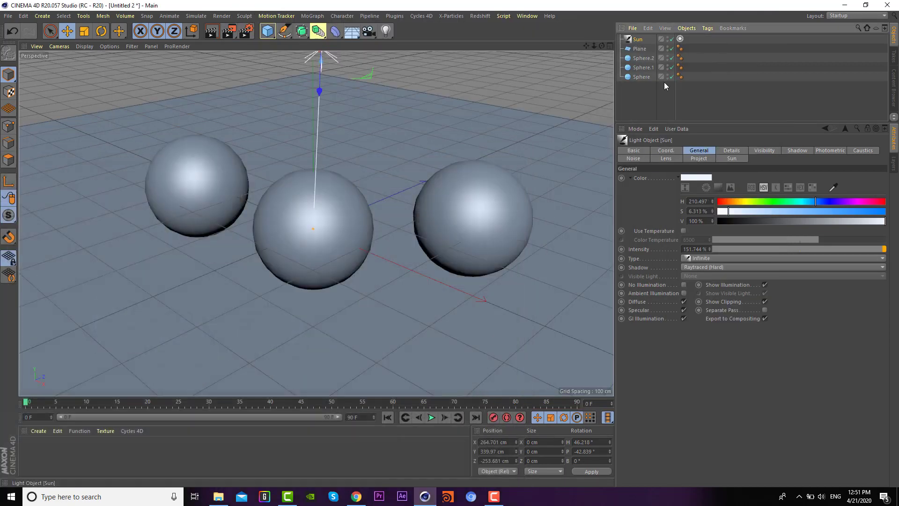
- Change the Sun's latitude to 61° and check it in a render
{"action": "left_click", "coordinate": [679, 38]}
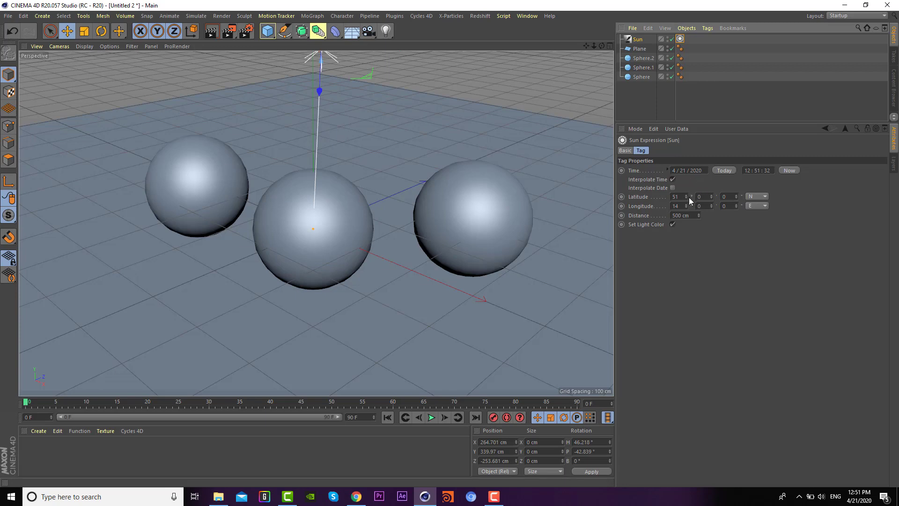
{"action": "left_click_drag", "start_coordinate": [686, 197], "coordinate": [686, 178]}
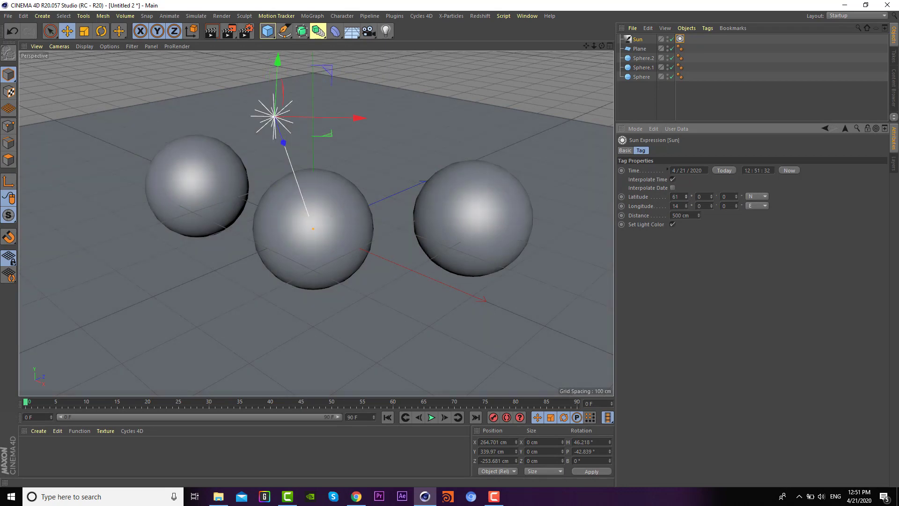
{"action": "left_click", "coordinate": [228, 31]}
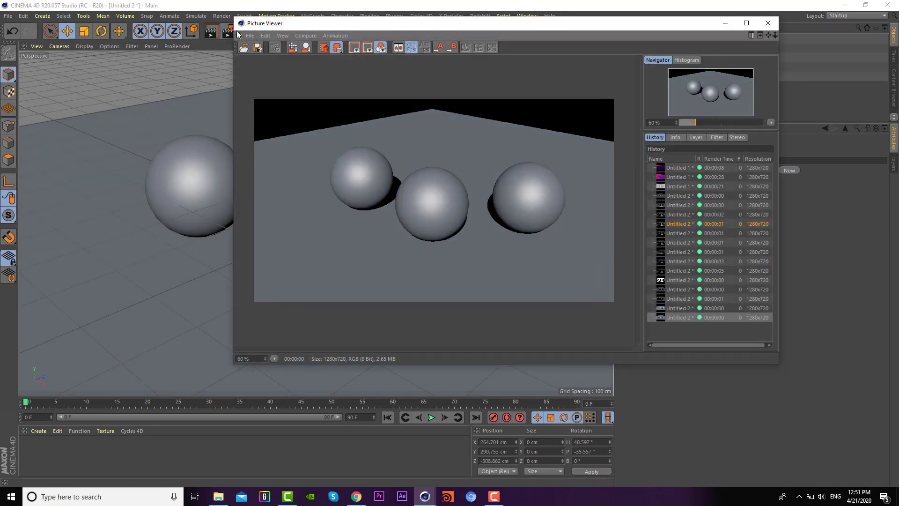
{"action": "left_click", "coordinate": [768, 22]}
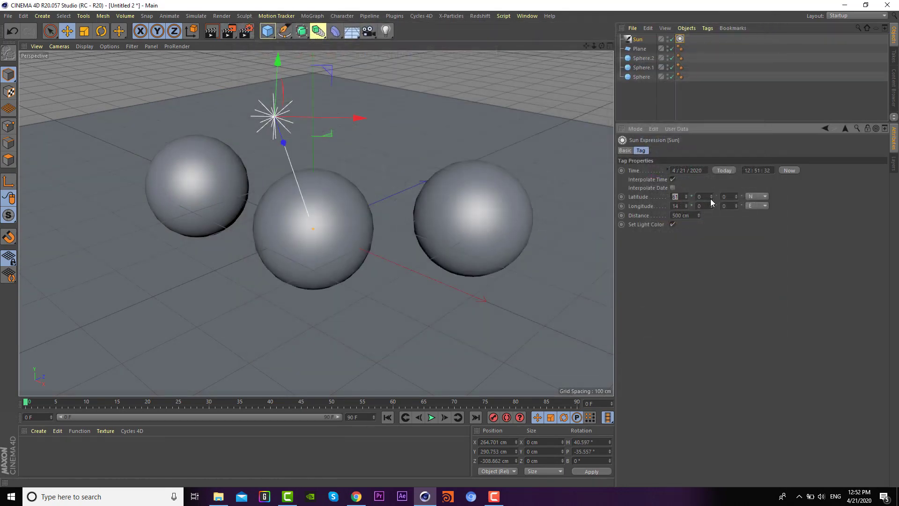
{"action": "key", "text": "Return"}
- Adjust the Sun's longitude, raise its distance to 522 cm, and switch latitude to S
{"action": "left_click_drag", "start_coordinate": [686, 206], "coordinate": [686, 206]}
{"action": "type", "text": "67"}
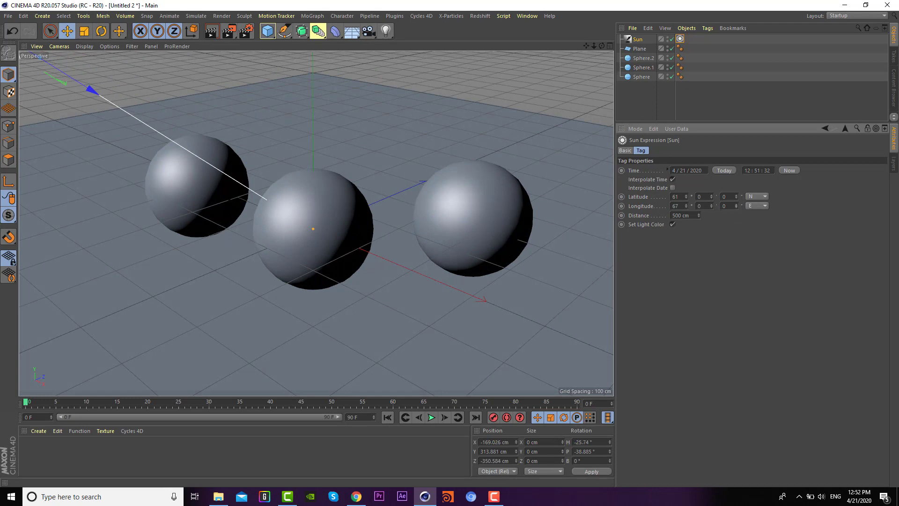
{"action": "mouse_move", "coordinate": [699, 215]}
{"action": "left_mouse_down"}
{"action": "mouse_move", "coordinate": [701, 197]}
{"action": "mouse_move", "coordinate": [711, 196]}
{"action": "left_mouse_up"}
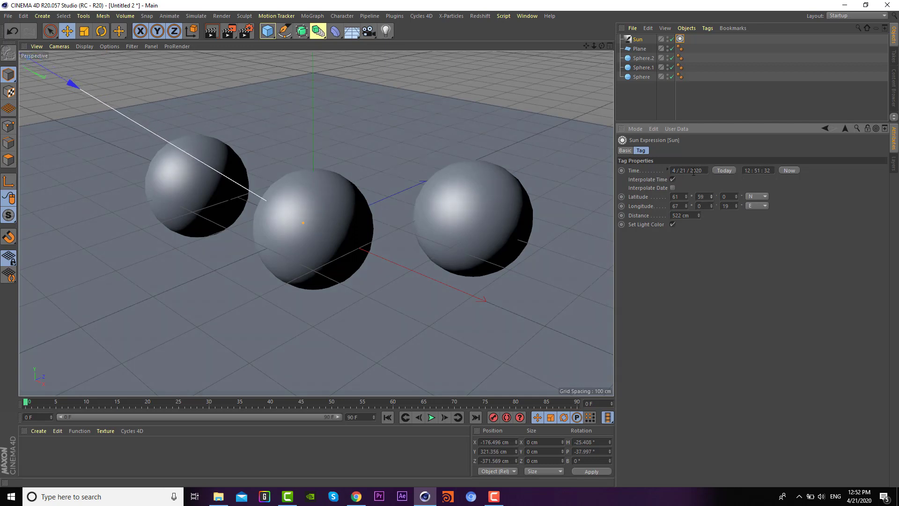
{"action": "left_click", "coordinate": [760, 196]}
{"action": "left_click", "coordinate": [757, 215]}
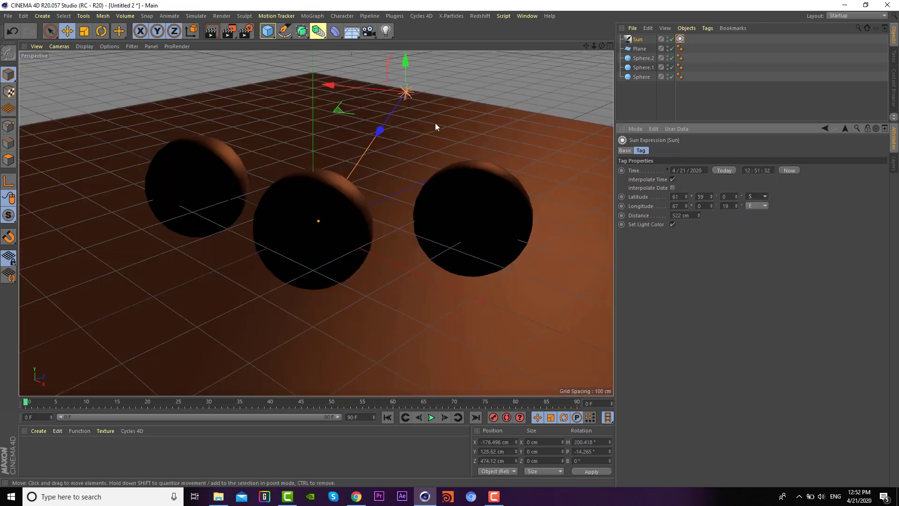
- Test-render the sunset lighting, then delete the Sun light
{"action": "left_click", "coordinate": [229, 31]}
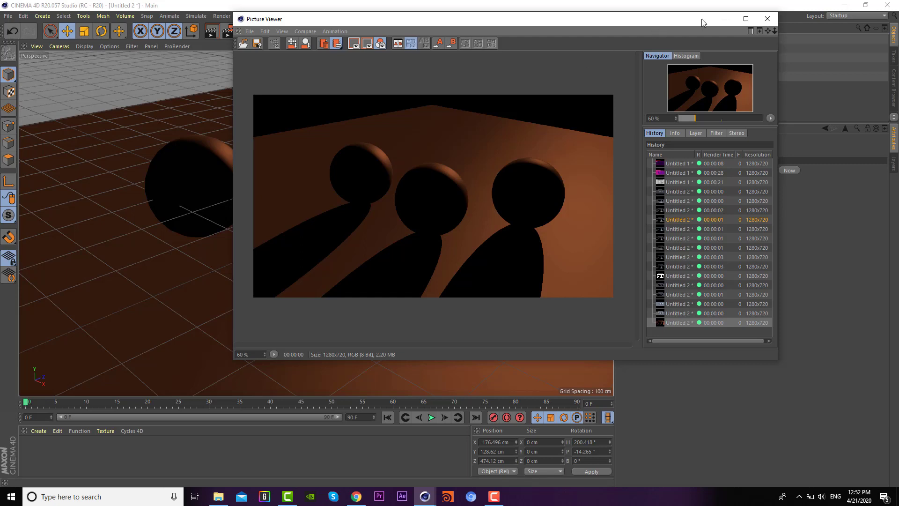
{"action": "left_click", "coordinate": [763, 21]}
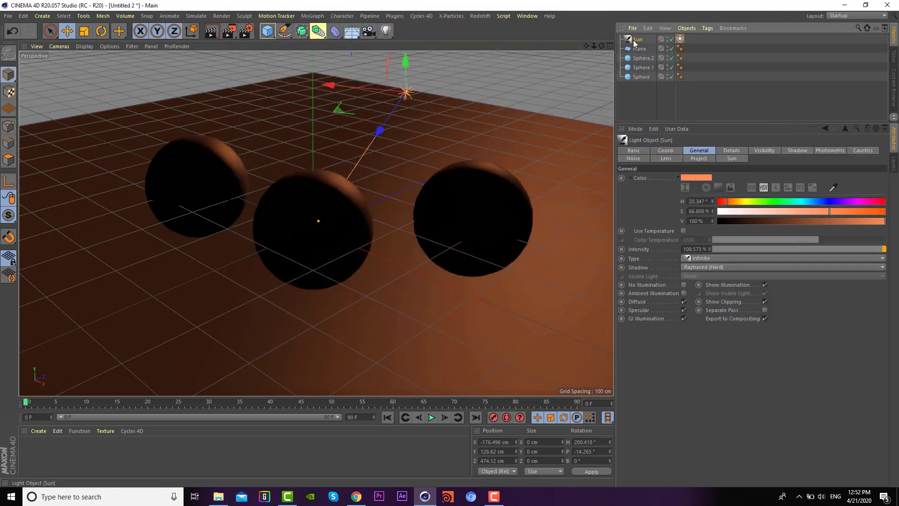
{"action": "key", "text": "Delete"}
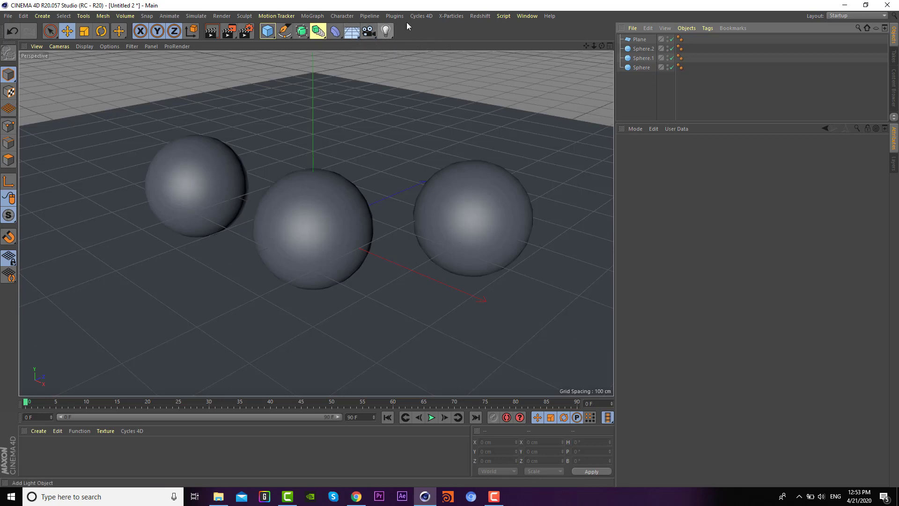
- Add a Sky object from the environment flyout and test-render the scene
{"action": "left_click", "coordinate": [386, 31]}
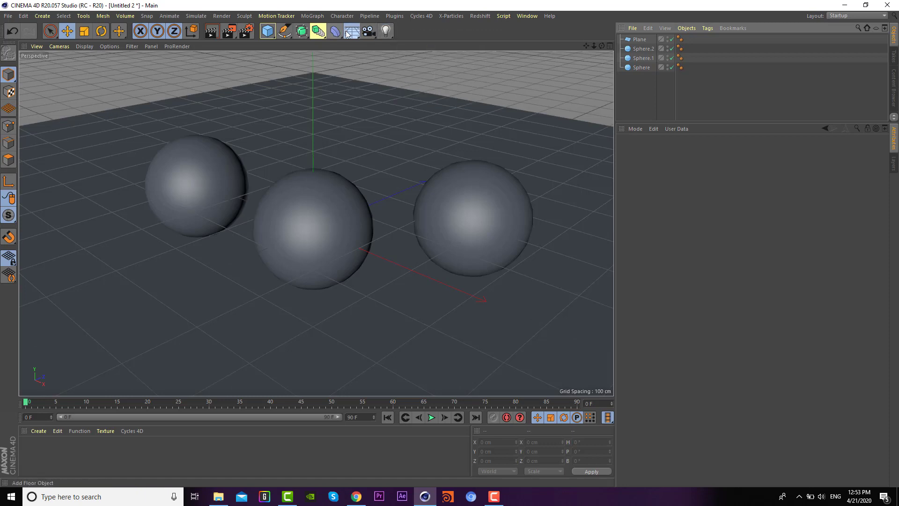
{"action": "left_click", "coordinate": [352, 31]}
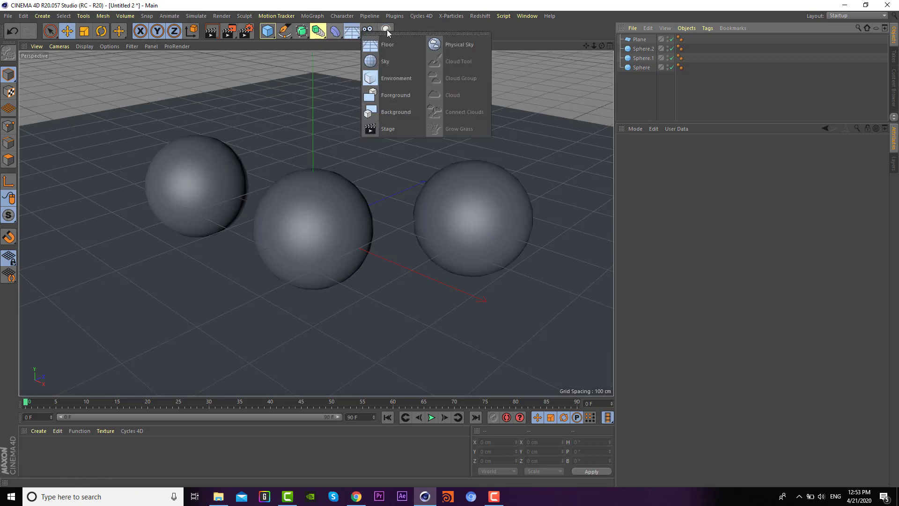
{"action": "left_click", "coordinate": [384, 60]}
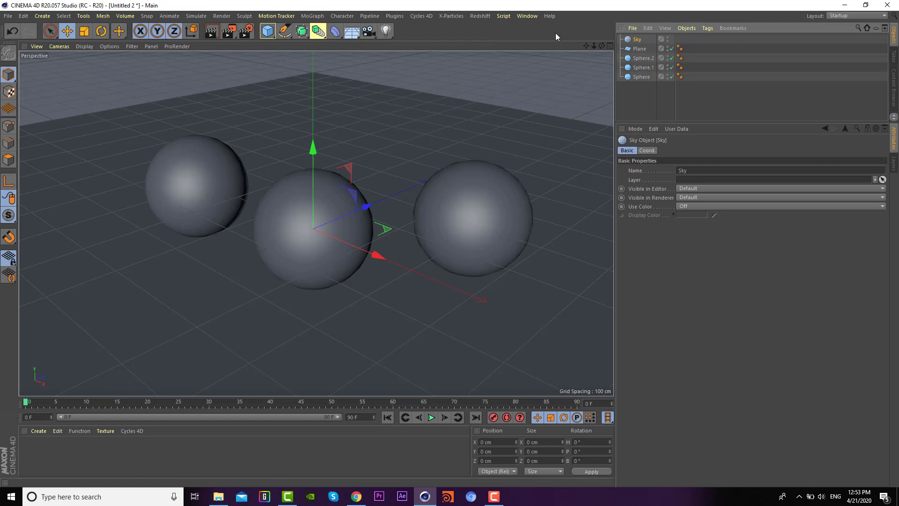
{"action": "left_click", "coordinate": [229, 30]}
{"action": "left_click", "coordinate": [228, 30]}
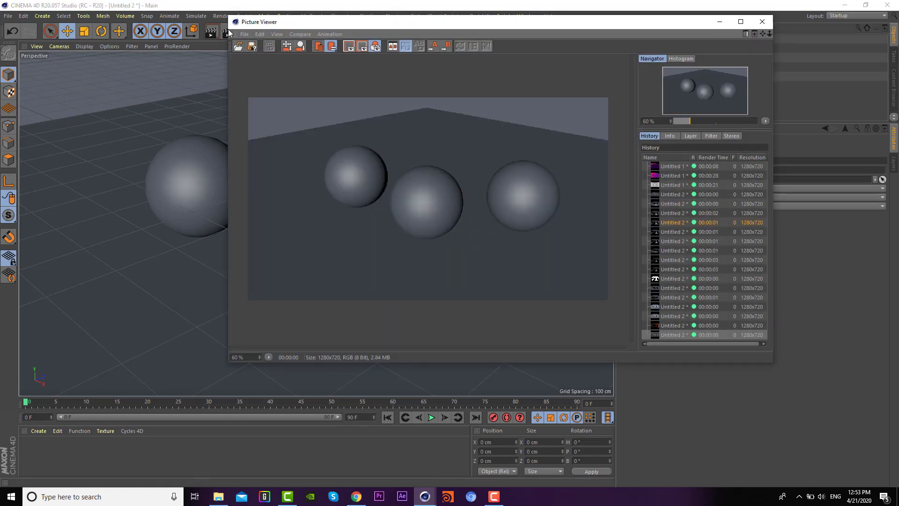
{"action": "left_click", "coordinate": [762, 21]}
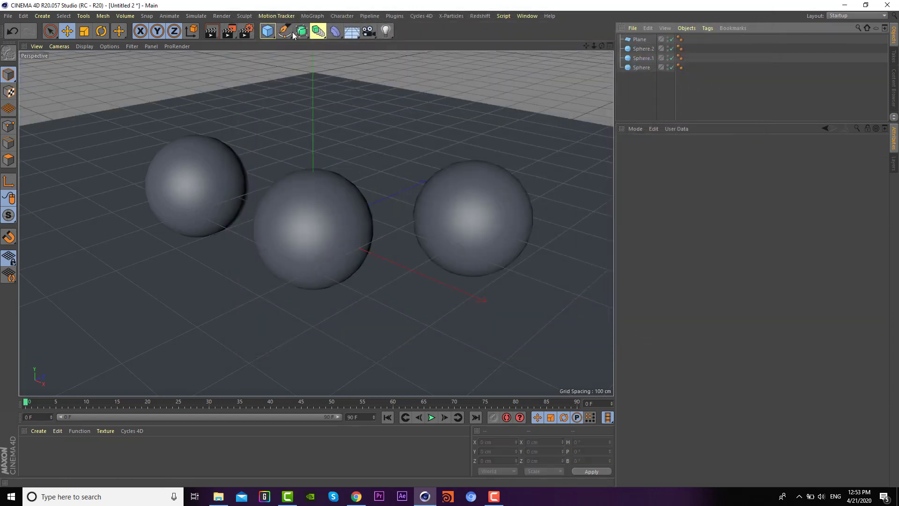
- Render again for comparison and add another Sky object
{"action": "left_click", "coordinate": [229, 31]}
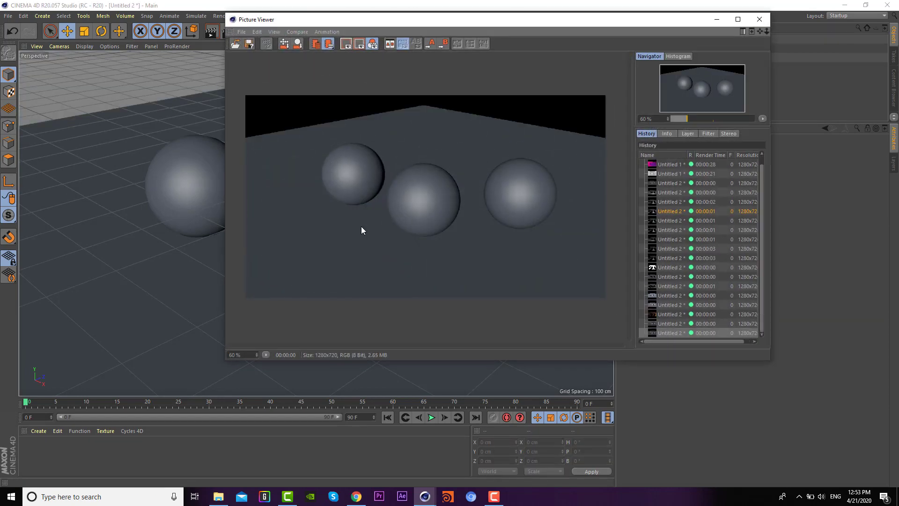
{"action": "left_click", "coordinate": [759, 19]}
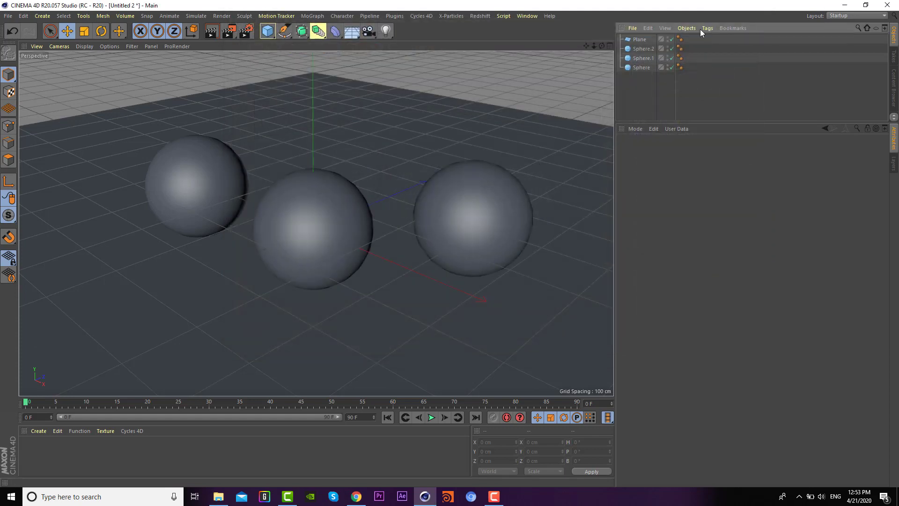
{"action": "left_click", "coordinate": [351, 31]}
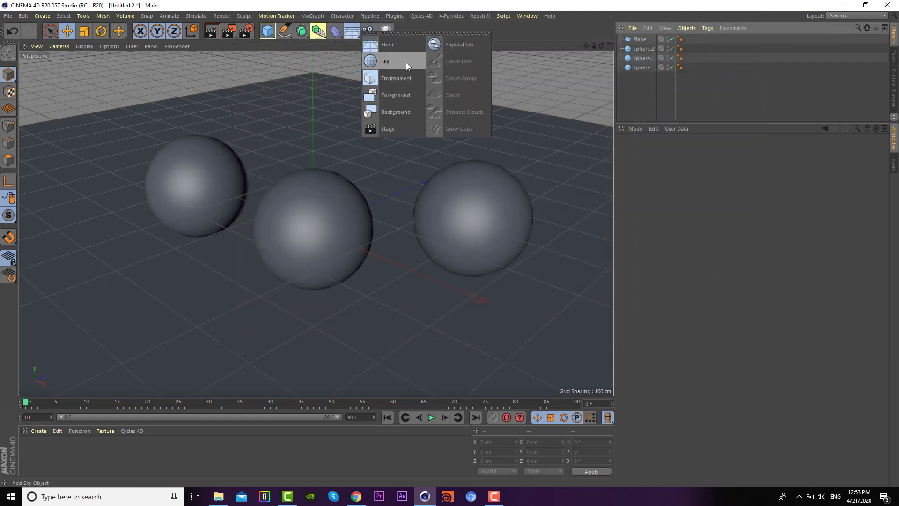
{"action": "left_click", "coordinate": [406, 63]}
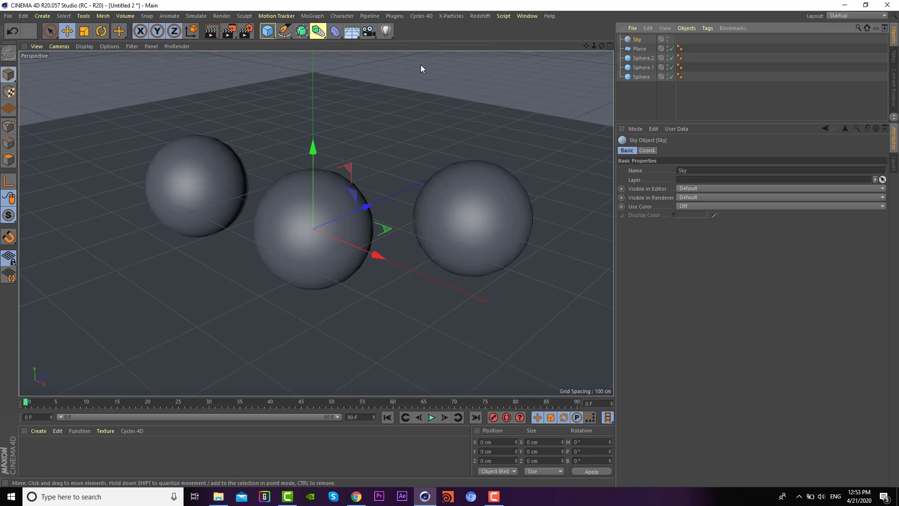
{"action": "left_click", "coordinate": [357, 496]}
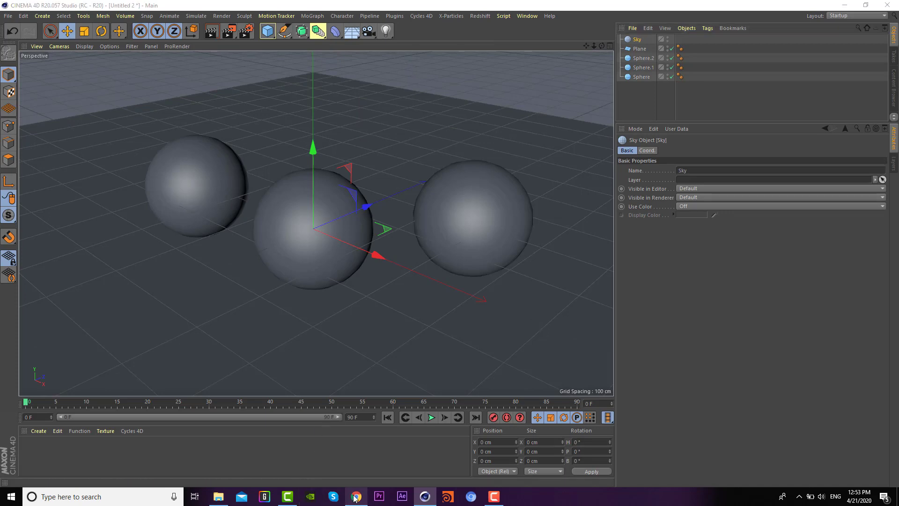
- Review the Google Images 'interior bed white' results, then minimize Chrome
{"action": "left_click", "coordinate": [281, 8]}
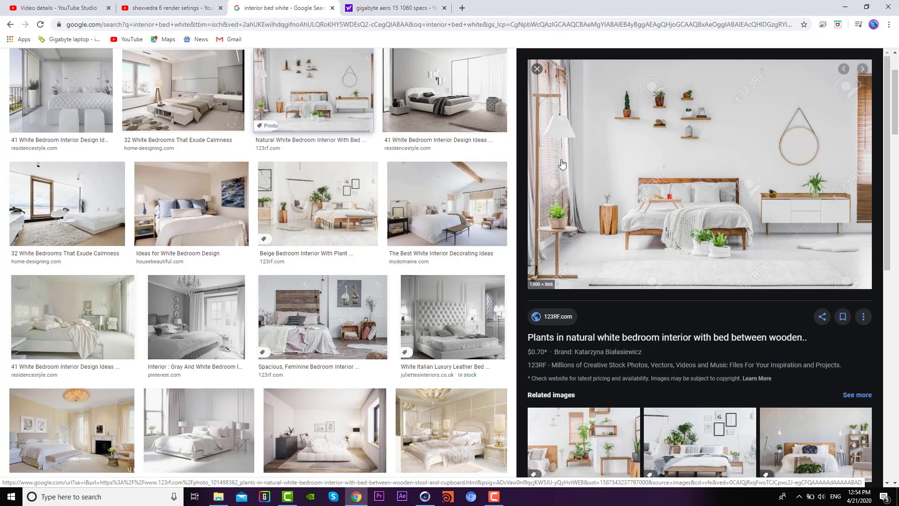
{"action": "mouse_move", "coordinate": [703, 172]}
{"action": "left_click", "coordinate": [845, 8]}
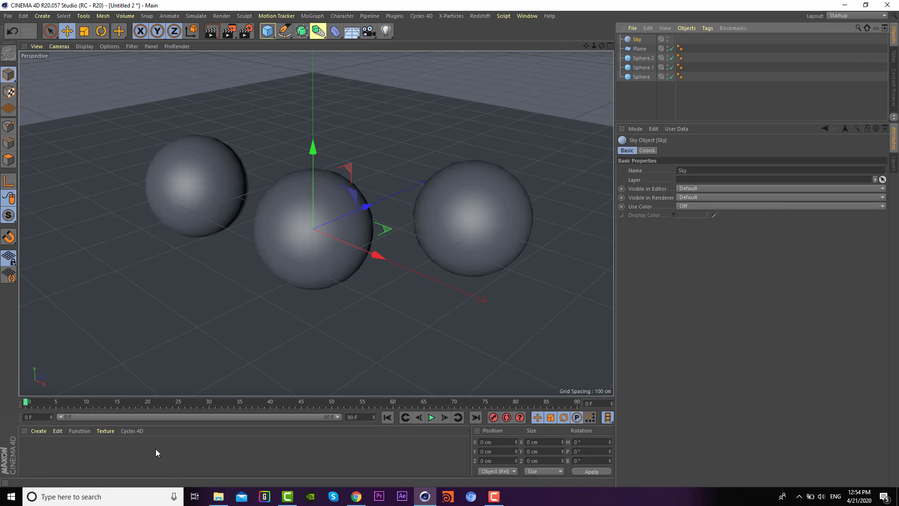
- Create a new material 'Mat' with Color and Reflectance off and only Luminance on
{"action": "double_click", "coordinate": [61, 448]}
{"action": "double_click", "coordinate": [27, 447]}
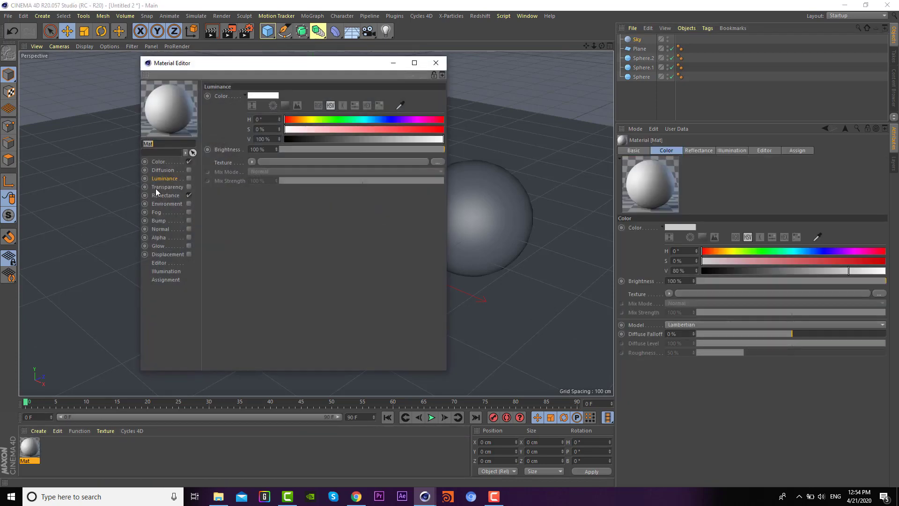
{"action": "left_click", "coordinate": [189, 162]}
{"action": "left_click", "coordinate": [188, 195]}
{"action": "left_click", "coordinate": [188, 178]}
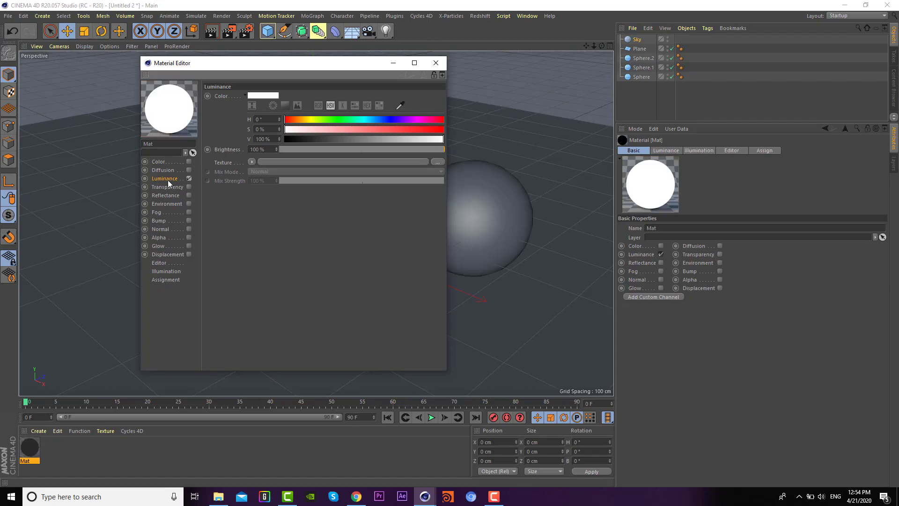
- Load studio023.hdr as Mat's luminance texture and apply Mat to the Sky
{"action": "left_click", "coordinate": [291, 162]}
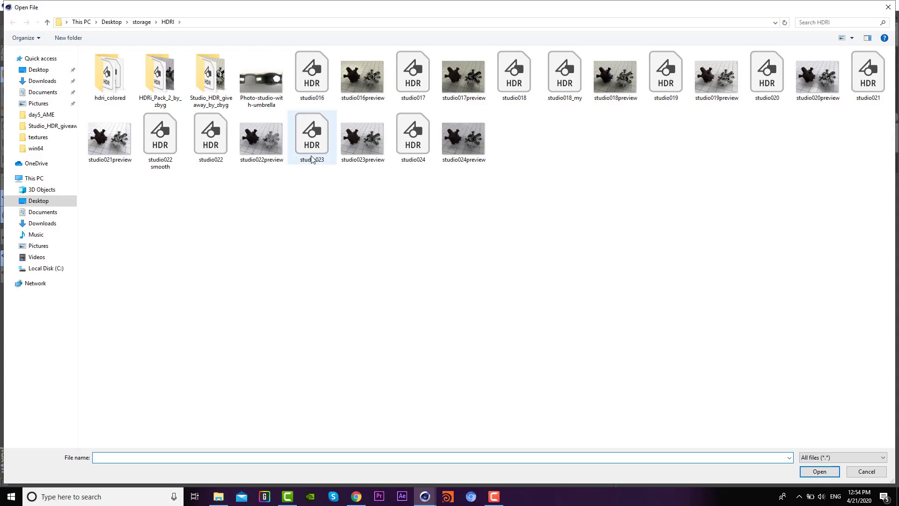
{"action": "double_click", "coordinate": [316, 142]}
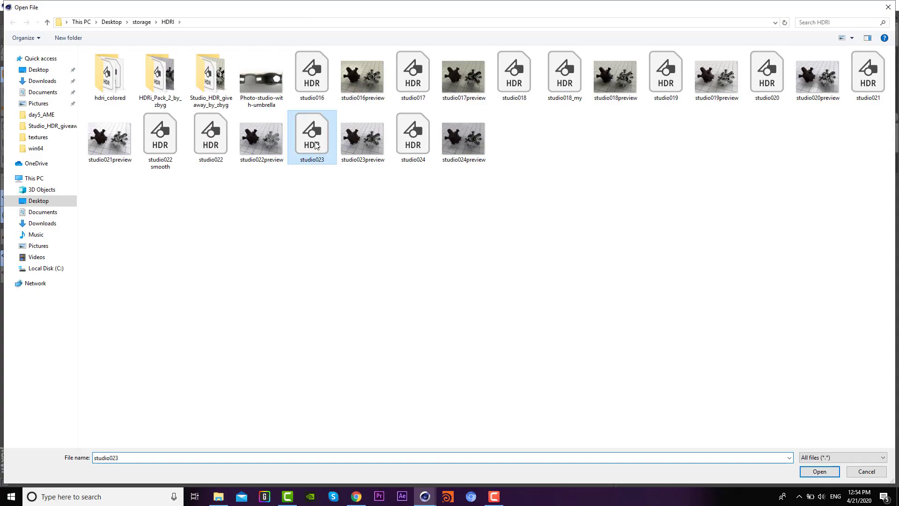
{"action": "left_click", "coordinate": [507, 280]}
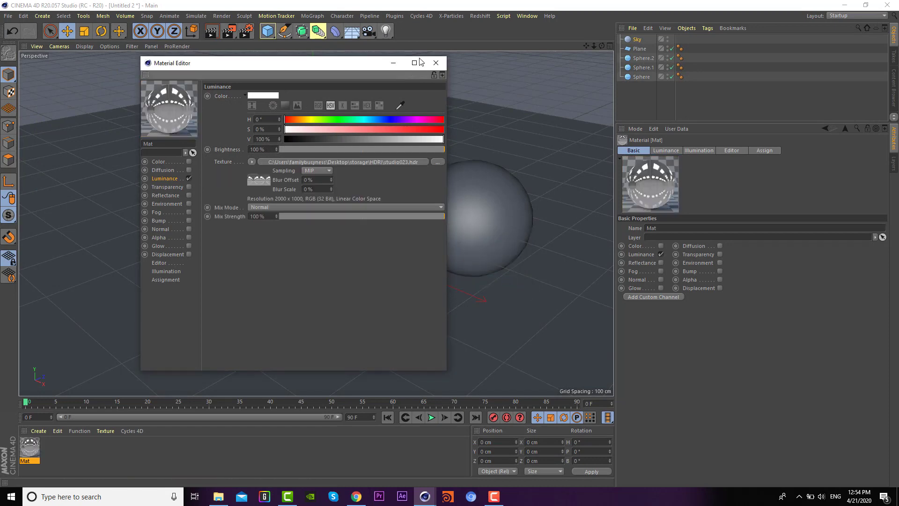
{"action": "left_click", "coordinate": [436, 63]}
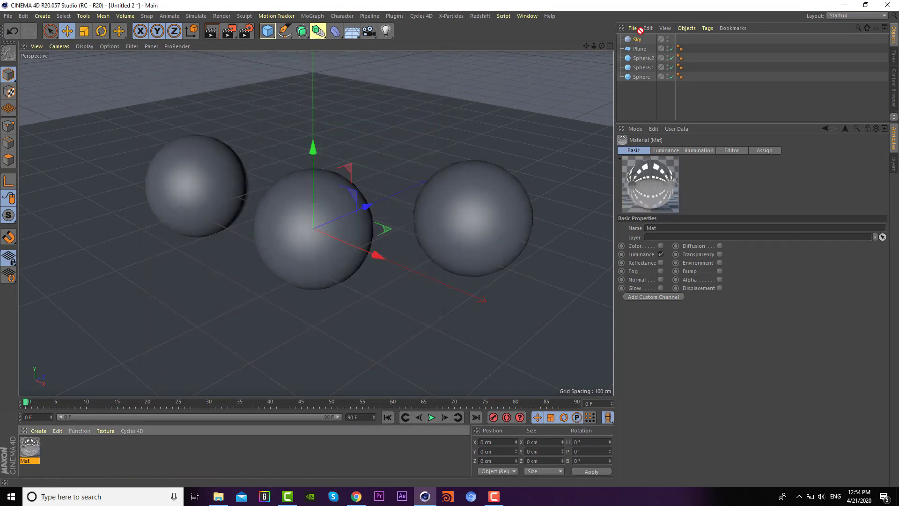
{"action": "left_click_drag", "start_coordinate": [639, 40], "coordinate": [640, 40]}
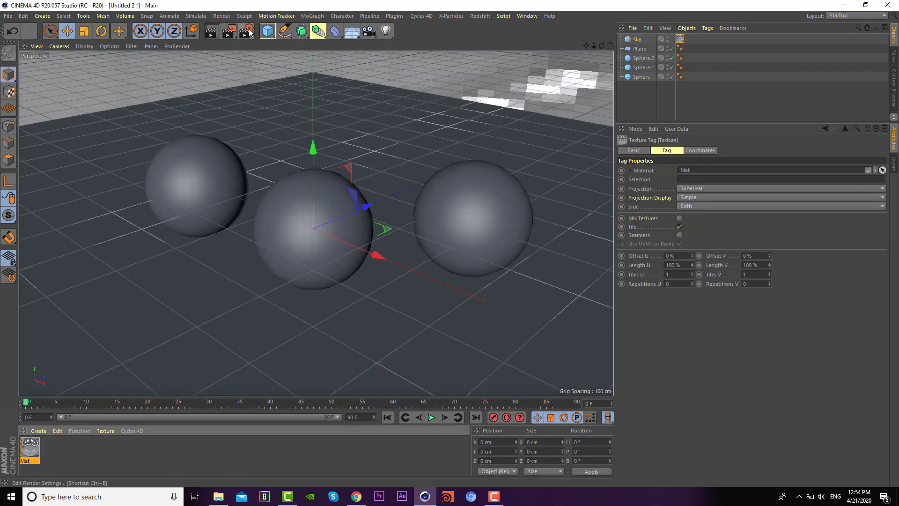
- Test-render the HDR sky, then add Global Illumination to the render settings and render again
{"action": "left_click", "coordinate": [238, 32]}
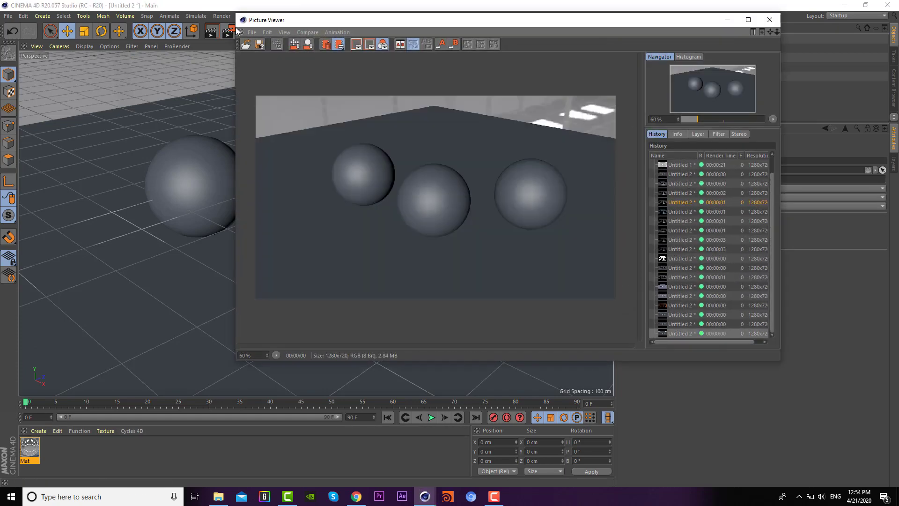
{"action": "left_click_drag", "start_coordinate": [427, 20], "coordinate": [267, 71]}
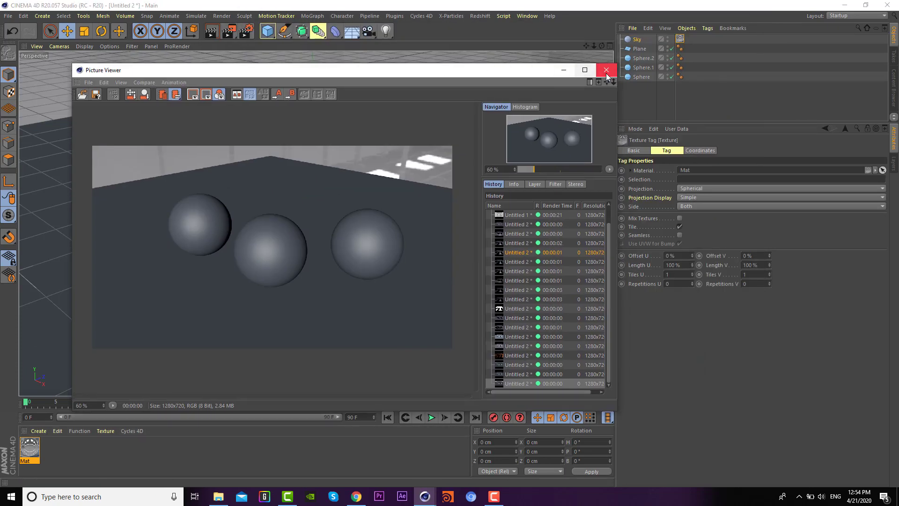
{"action": "left_click", "coordinate": [610, 70]}
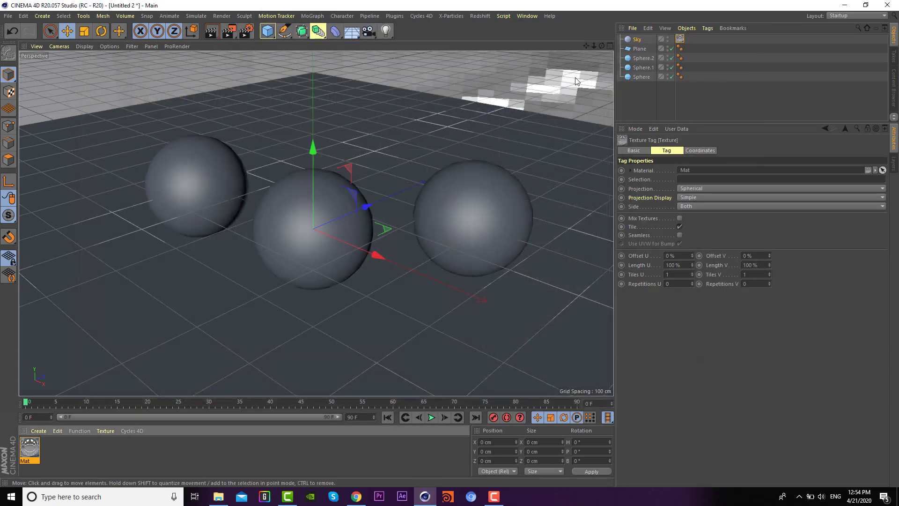
{"action": "left_click", "coordinate": [246, 33]}
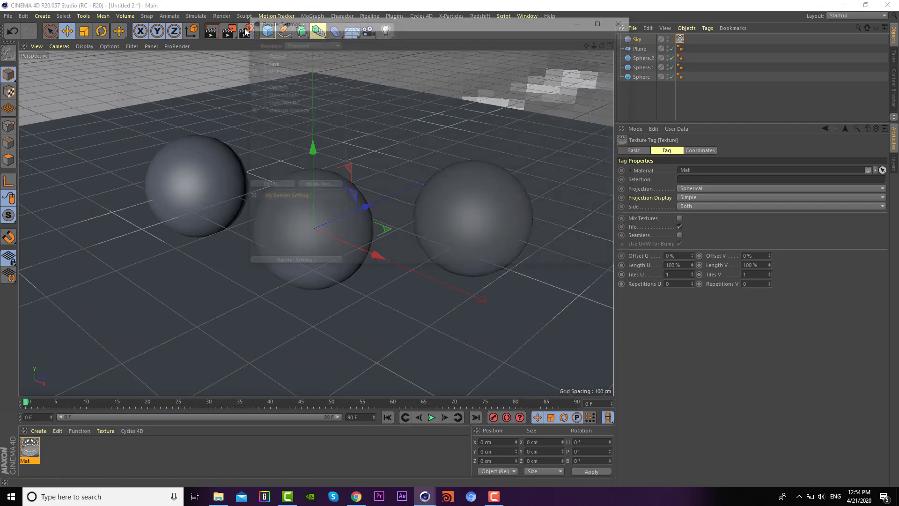
{"action": "left_click", "coordinate": [269, 185]}
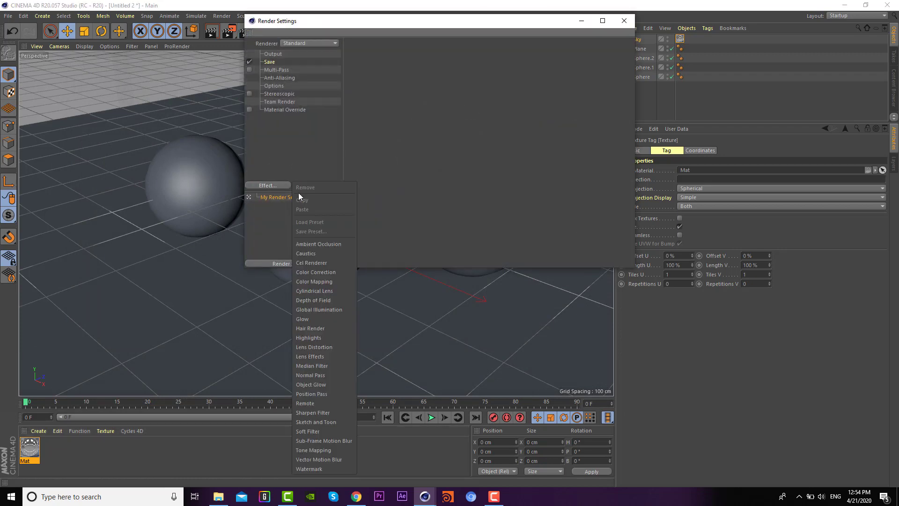
{"action": "left_click", "coordinate": [336, 309]}
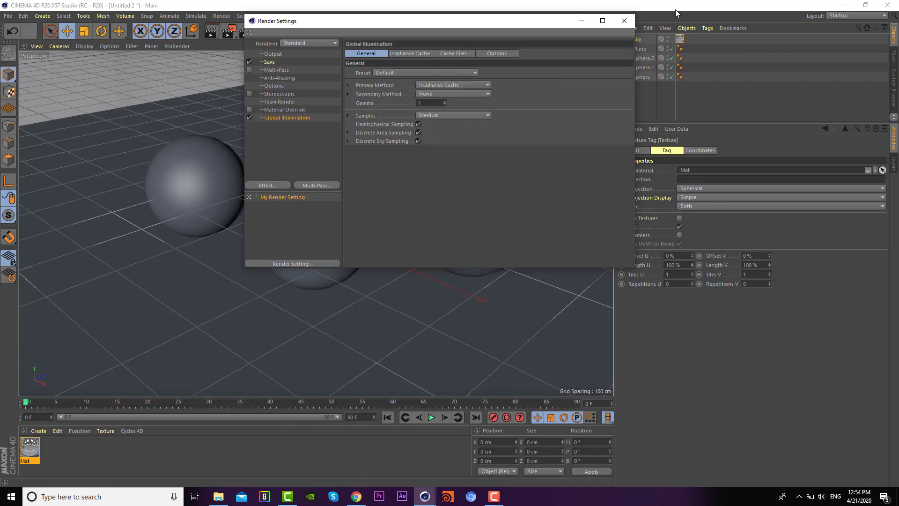
{"action": "left_click", "coordinate": [624, 22]}
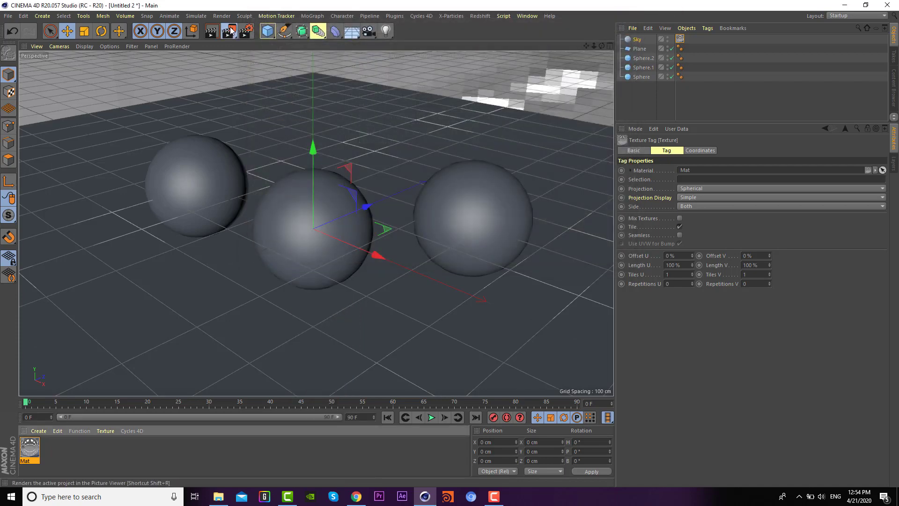
{"action": "left_click", "coordinate": [229, 31]}
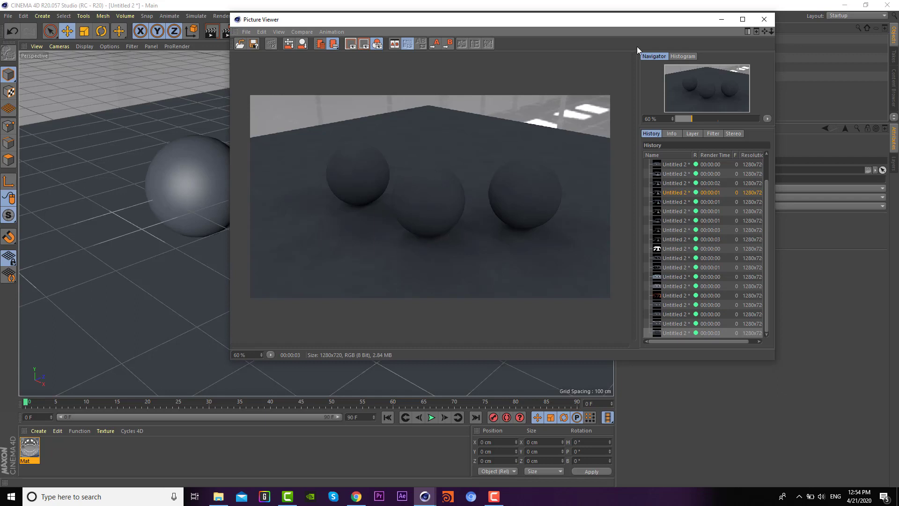
{"action": "left_click_drag", "start_coordinate": [631, 25], "coordinate": [577, 88]}
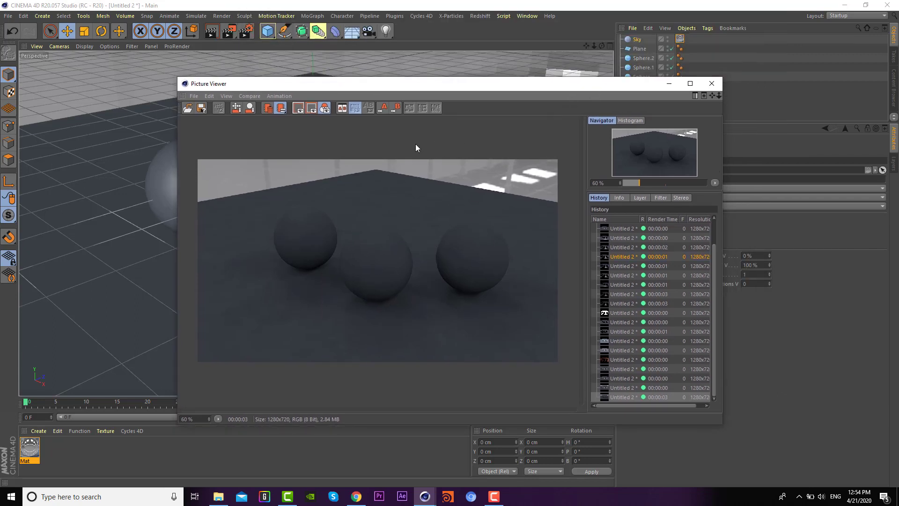
- Replace Mat's luminance image with studio006preview from Studio_HDR_giveaway_by_zbyg, declining the copy, and re-render
{"action": "double_click", "coordinate": [32, 447]}
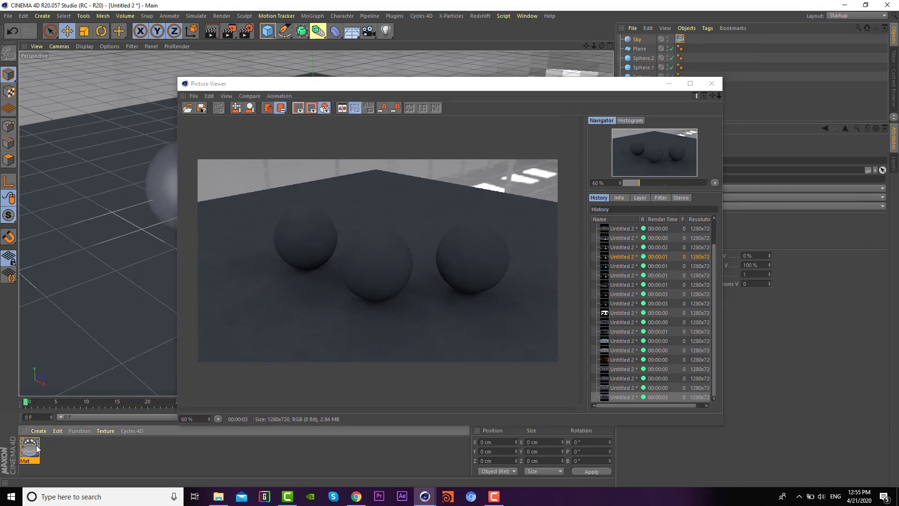
{"action": "left_click", "coordinate": [278, 163]}
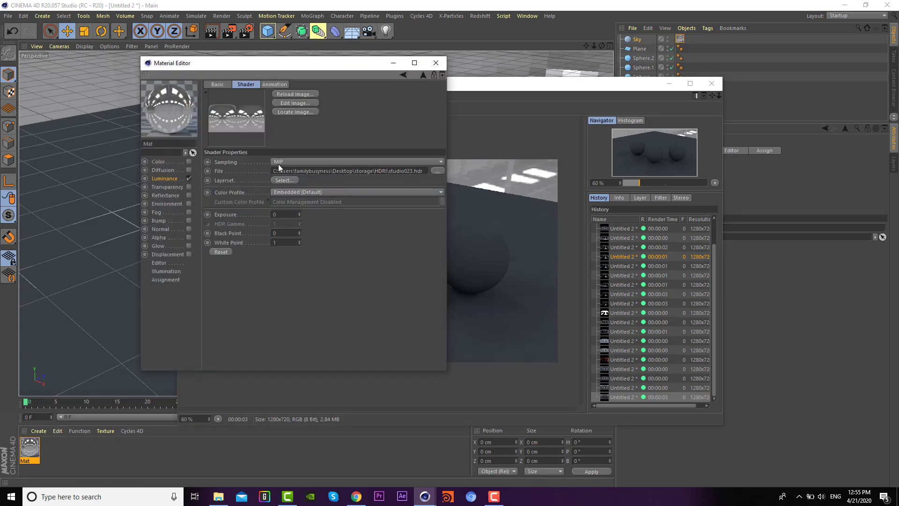
{"action": "left_click", "coordinate": [442, 171]}
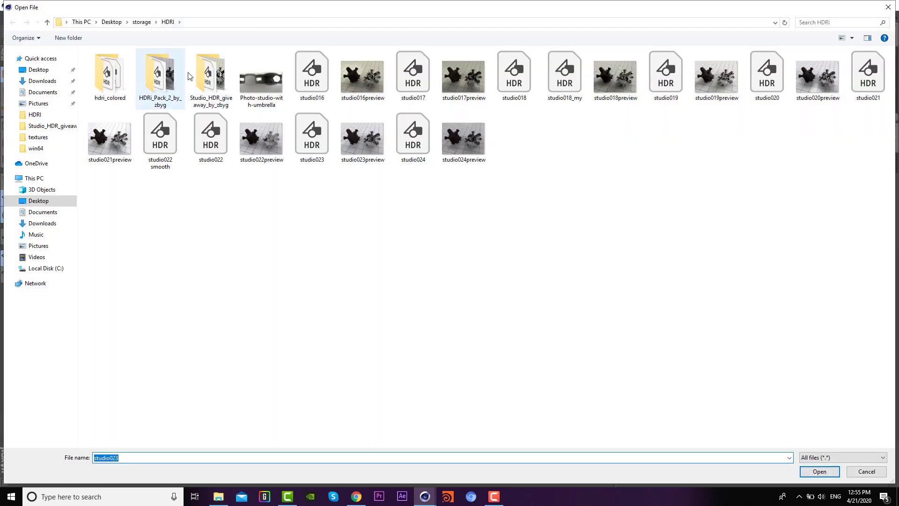
{"action": "double_click", "coordinate": [208, 75]}
{"action": "left_click", "coordinate": [92, 135]}
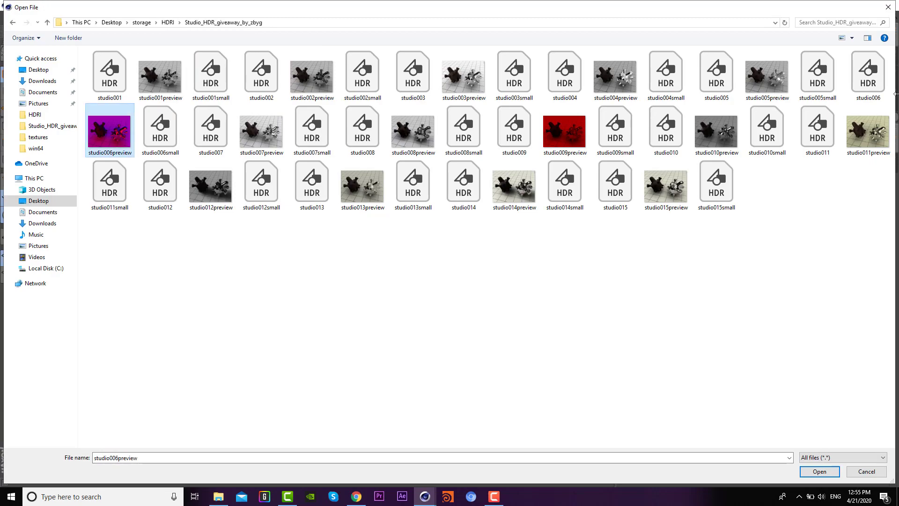
{"action": "double_click", "coordinate": [868, 75]}
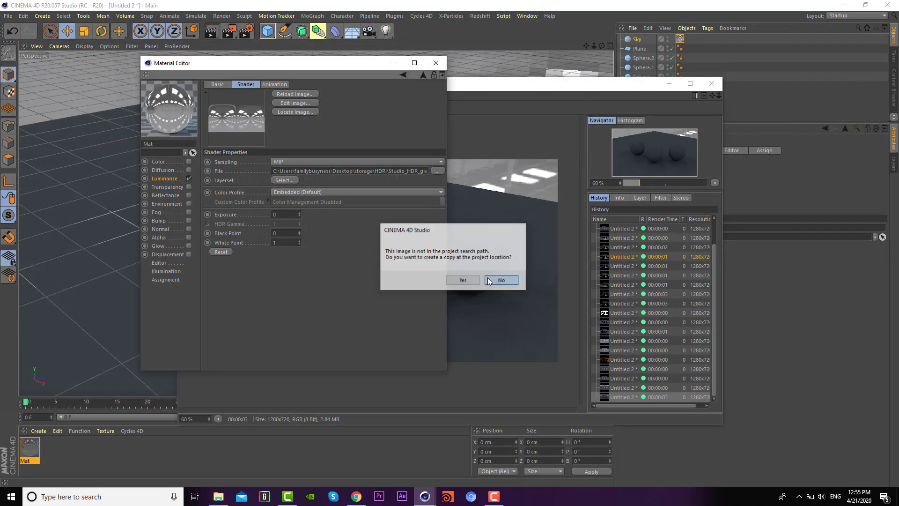
{"action": "left_click", "coordinate": [500, 279]}
{"action": "left_click", "coordinate": [436, 63]}
{"action": "left_click", "coordinate": [711, 83]}
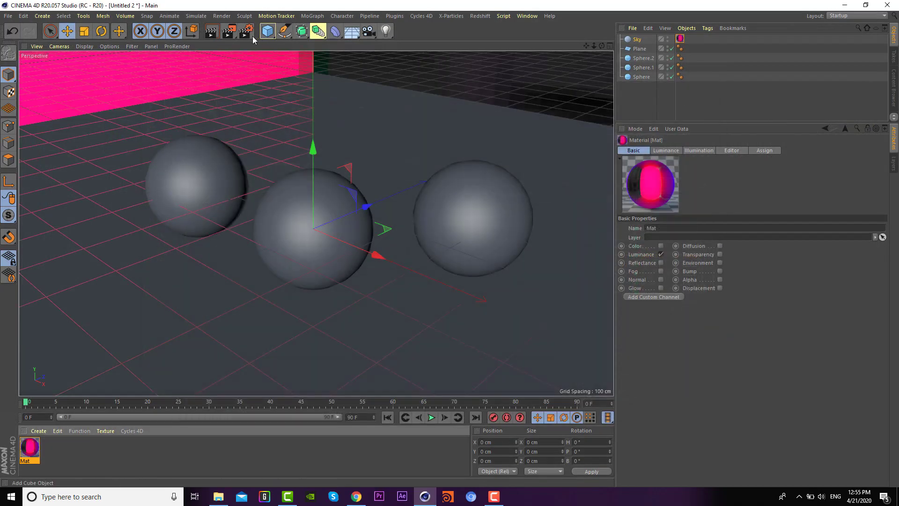
{"action": "left_click", "coordinate": [230, 31]}
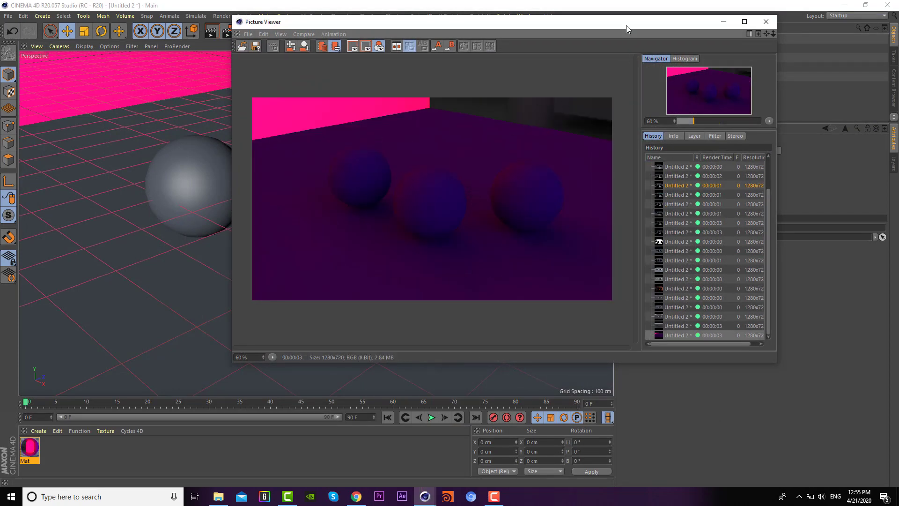
- Reposition the Picture Viewer to review the magenta-sky render and bring up the light palette
{"action": "left_click_drag", "start_coordinate": [625, 25], "coordinate": [470, 95]}
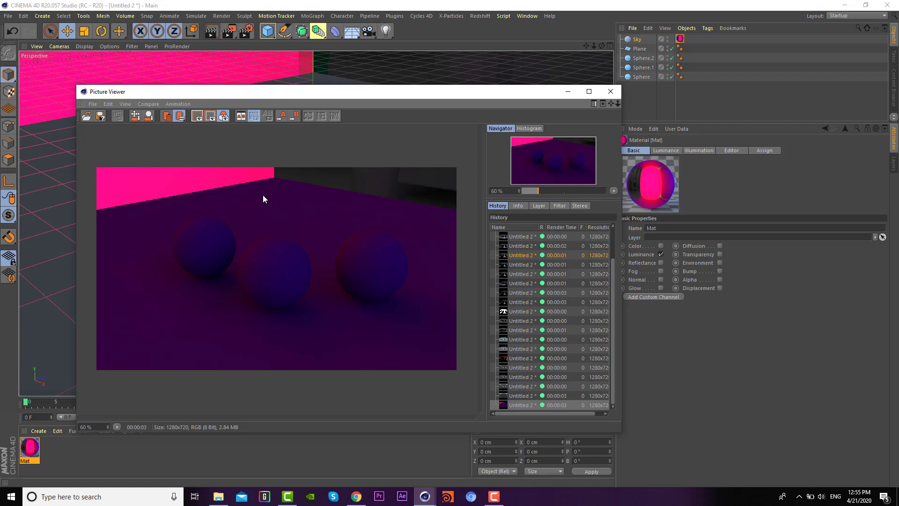
{"action": "left_click_drag", "start_coordinate": [497, 97], "coordinate": [485, 74]}
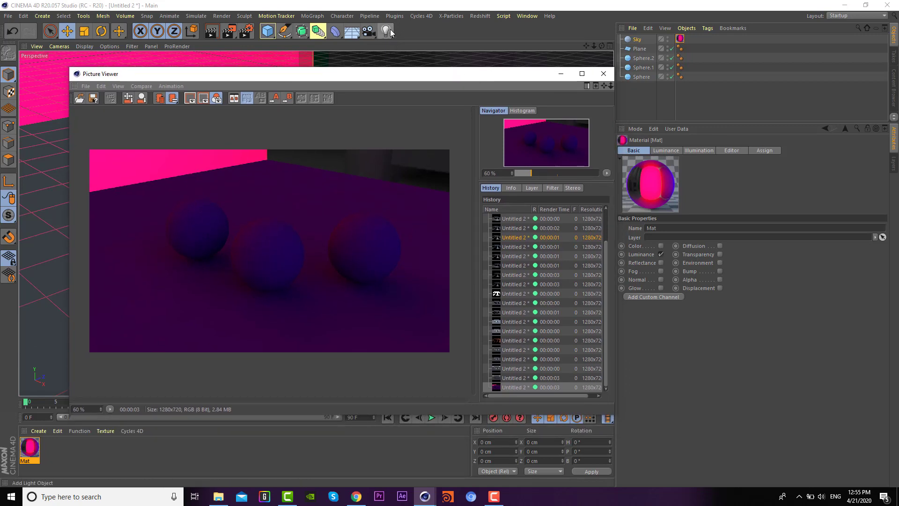
{"action": "left_click_drag", "start_coordinate": [386, 30], "coordinate": [448, 43]}
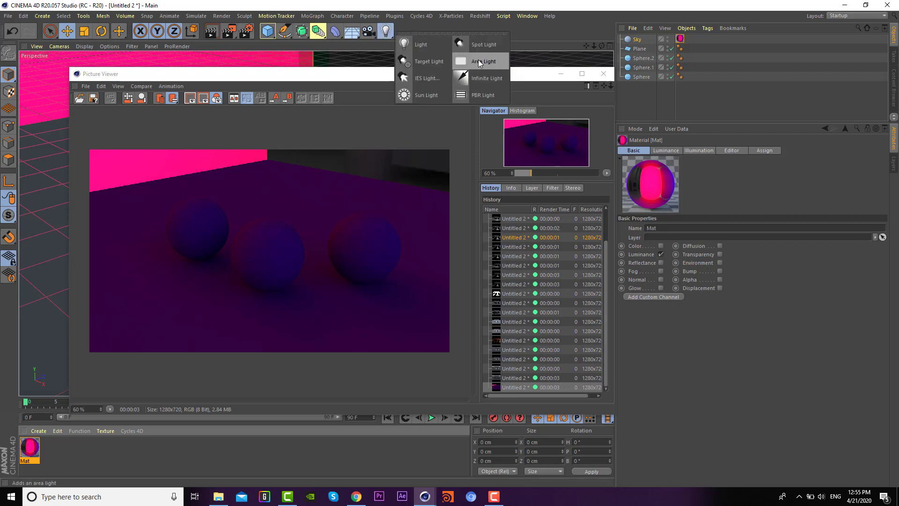
- In Global Illumination settings, keep Irradiance Cache primary and choose Light Mapping as secondary
{"action": "left_click", "coordinate": [603, 74]}
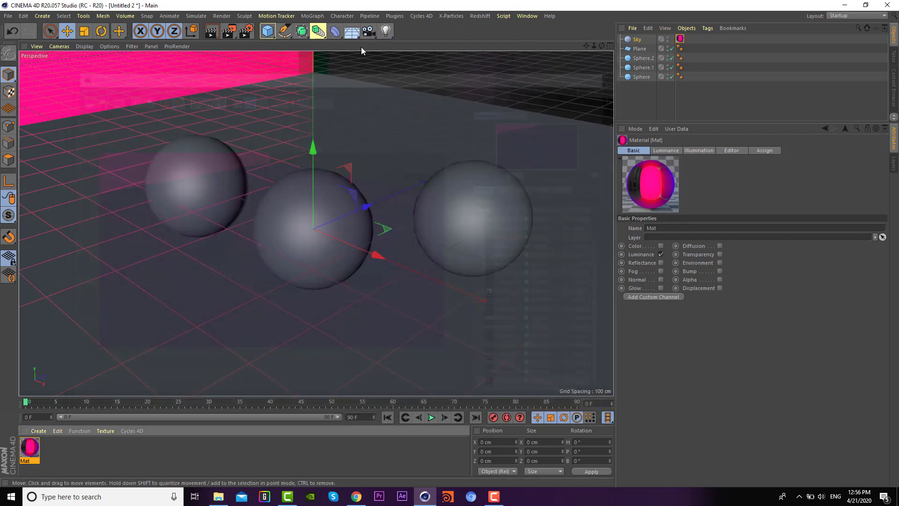
{"action": "left_click", "coordinate": [246, 31]}
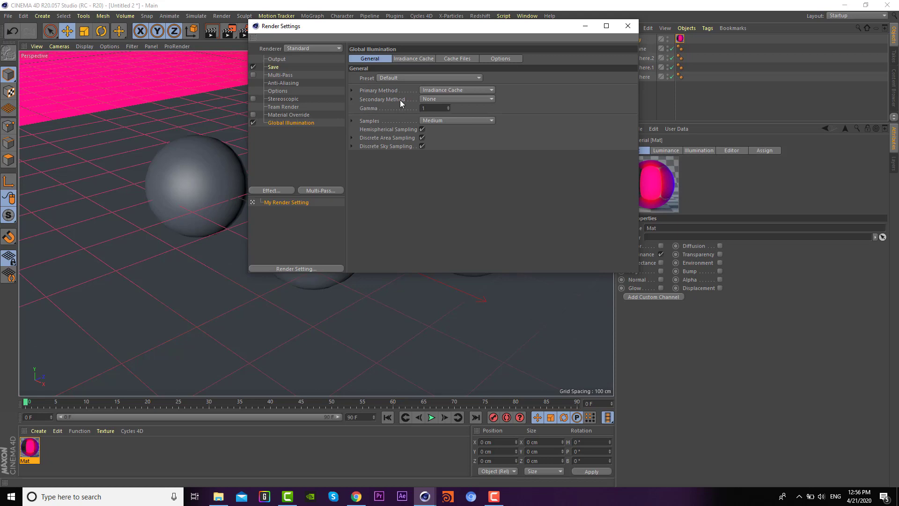
{"action": "left_click", "coordinate": [433, 90]}
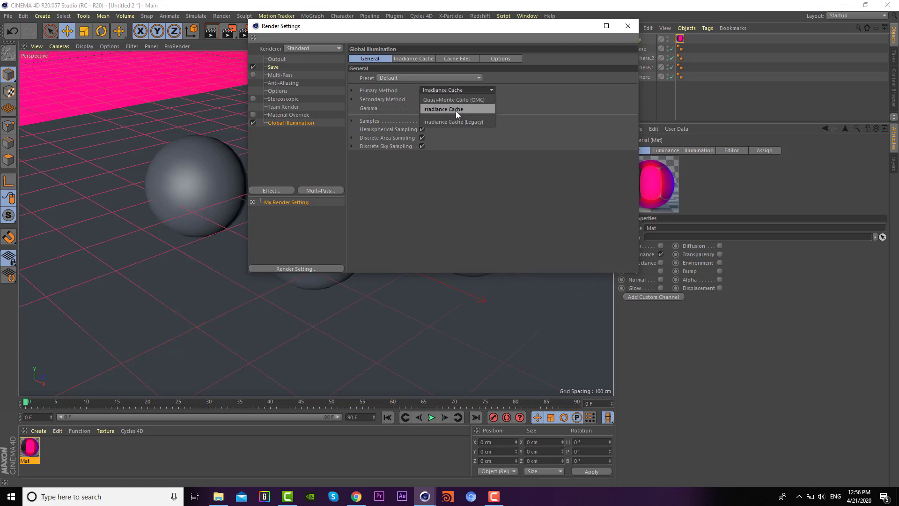
{"action": "left_click", "coordinate": [456, 110]}
{"action": "left_click", "coordinate": [455, 89]}
{"action": "left_click", "coordinate": [433, 110]}
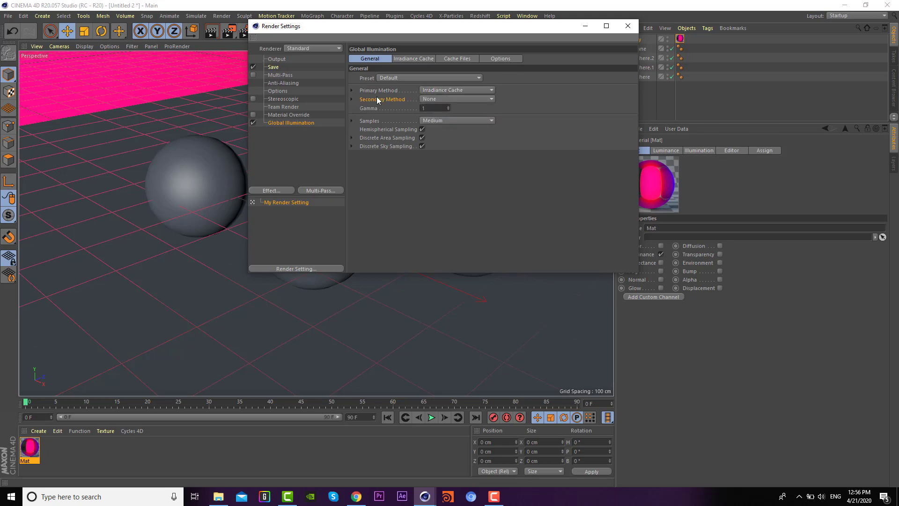
{"action": "left_click", "coordinate": [439, 100]}
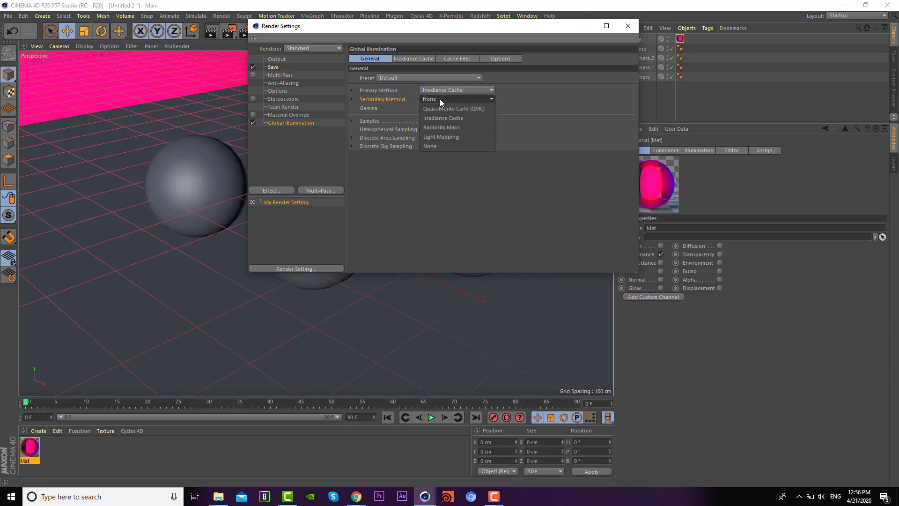
{"action": "left_click", "coordinate": [442, 136]}
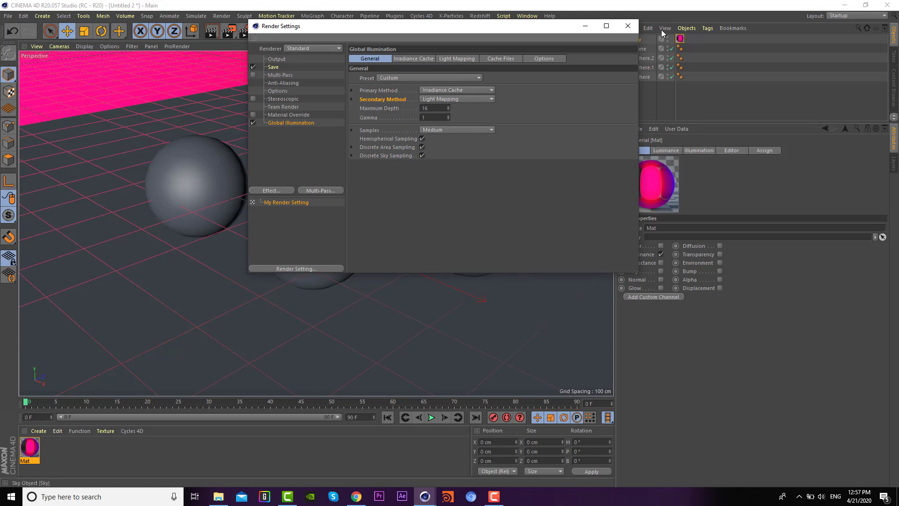
- Render the scene with Light Mapping and compare it against the previous render in History
{"action": "left_click", "coordinate": [625, 29]}
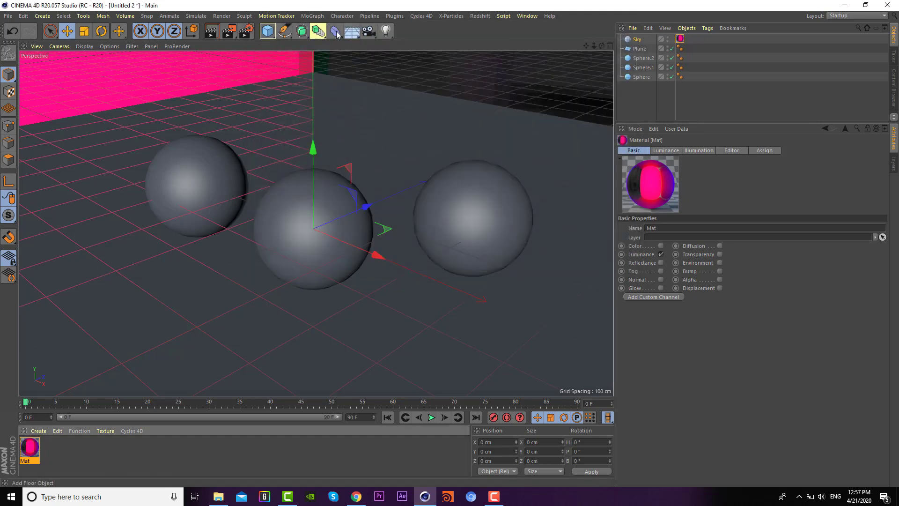
{"action": "left_click", "coordinate": [233, 32]}
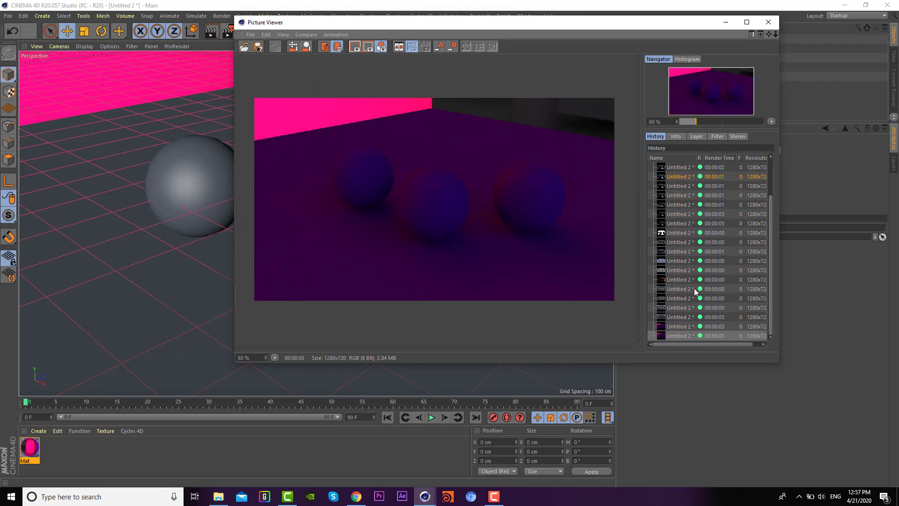
{"action": "left_click", "coordinate": [684, 336]}
{"action": "left_click", "coordinate": [684, 326]}
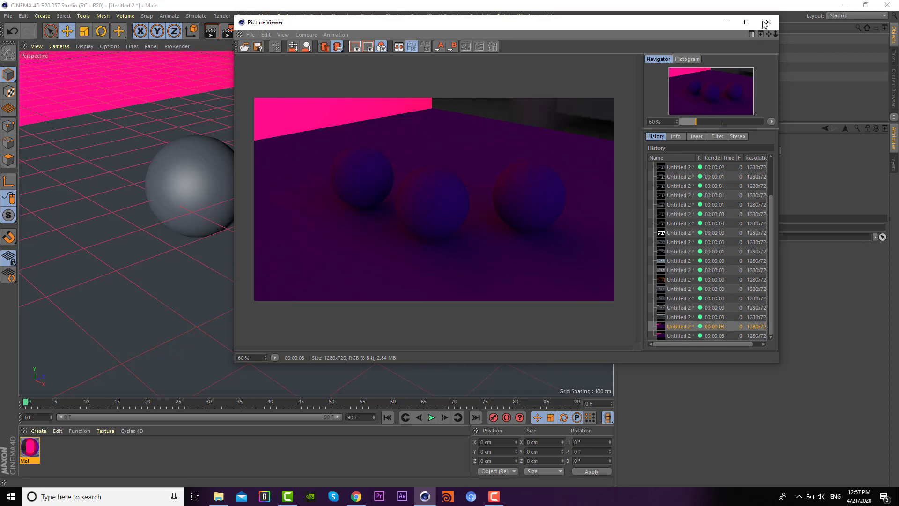
{"action": "left_click", "coordinate": [693, 335]}
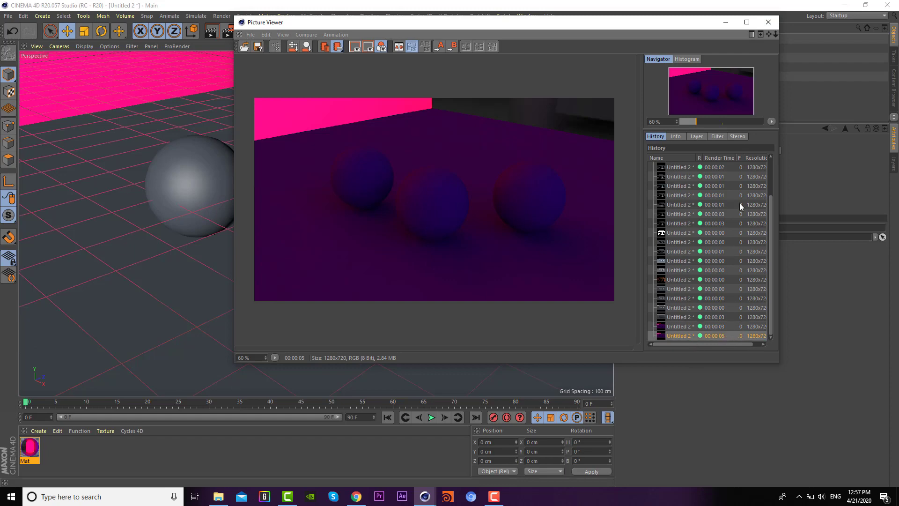
{"action": "left_click", "coordinate": [768, 22]}
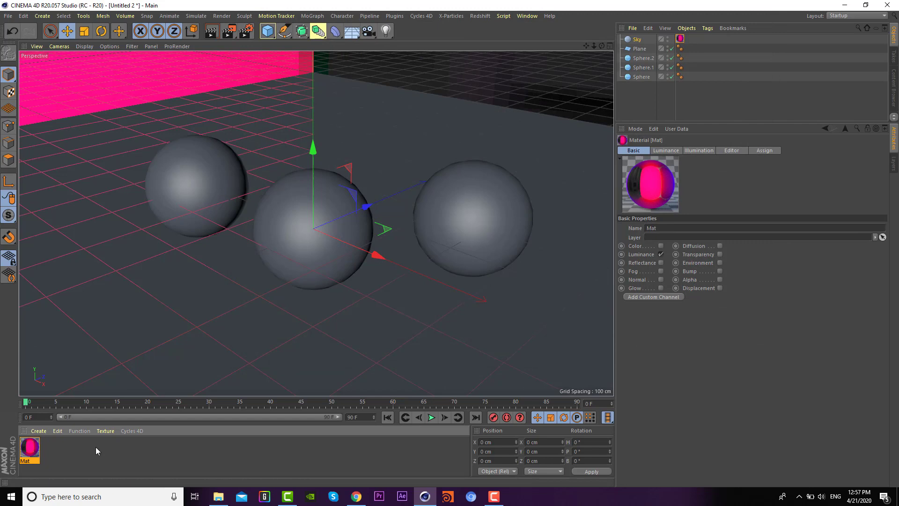
- Create a new default material Mat.1, deleting the extra Mat.2
{"action": "scroll", "coordinate": [328, 252], "scroll_direction": "up", "scroll_amount": 1}
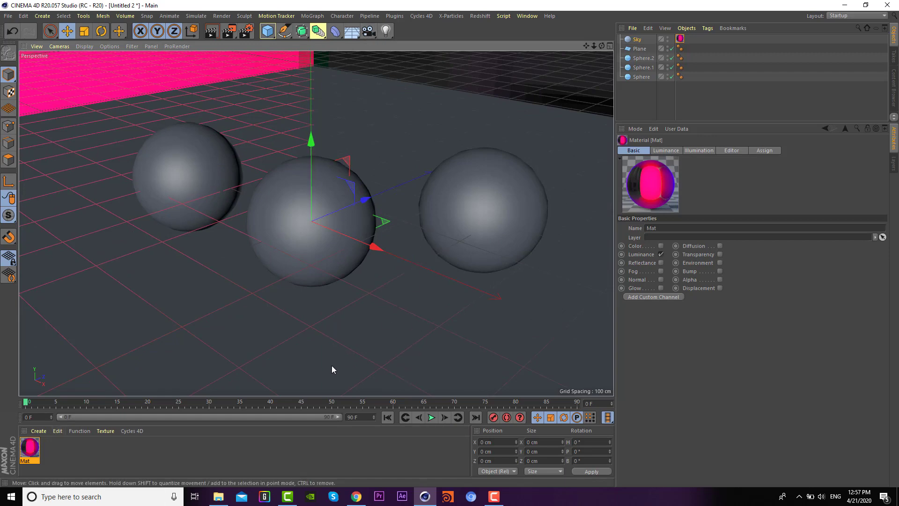
{"action": "left_click", "coordinate": [124, 455]}
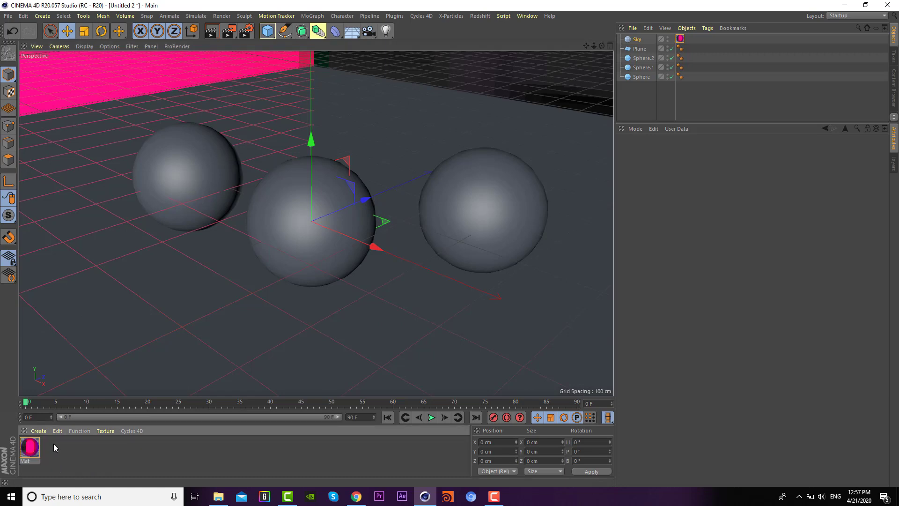
{"action": "double_click", "coordinate": [67, 448]}
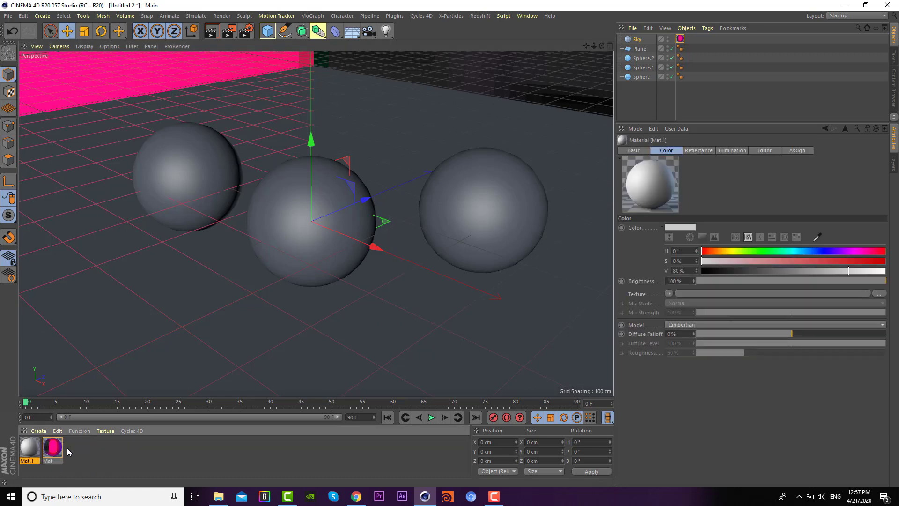
{"action": "left_click", "coordinate": [39, 430]}
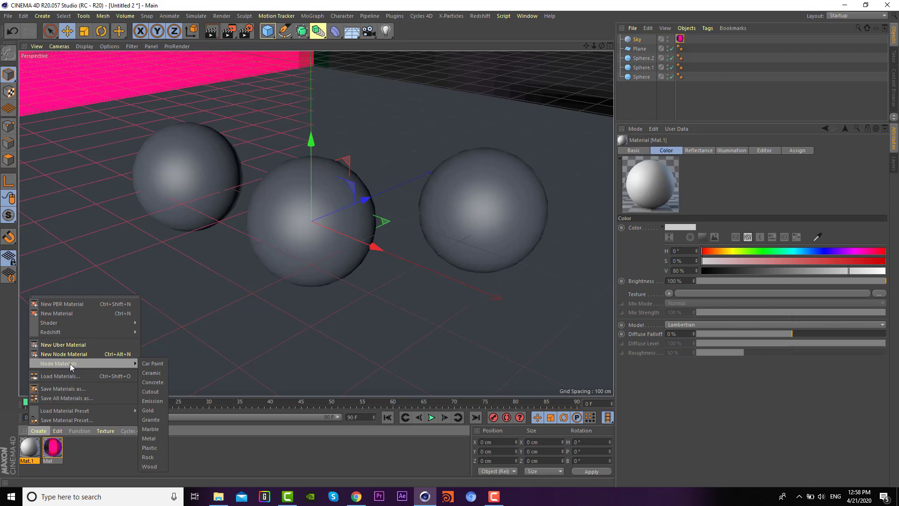
{"action": "left_click", "coordinate": [82, 313]}
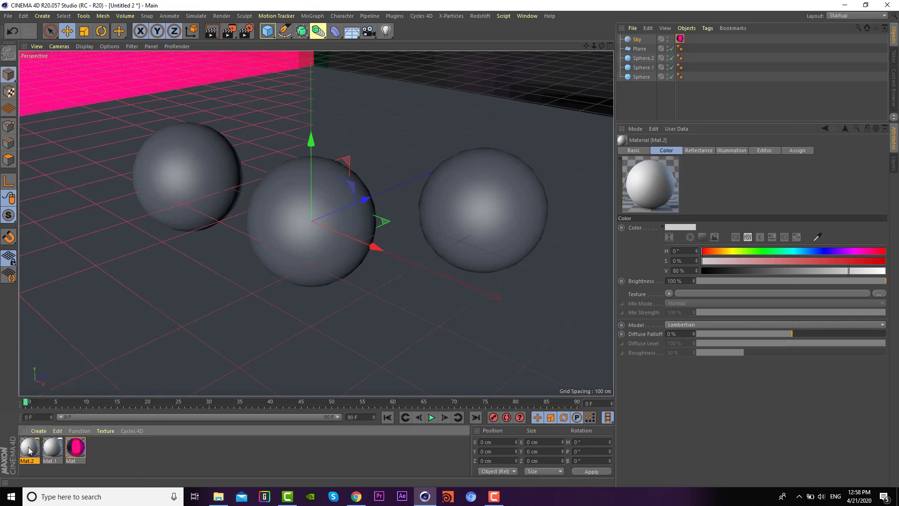
{"action": "key", "text": "Delete"}
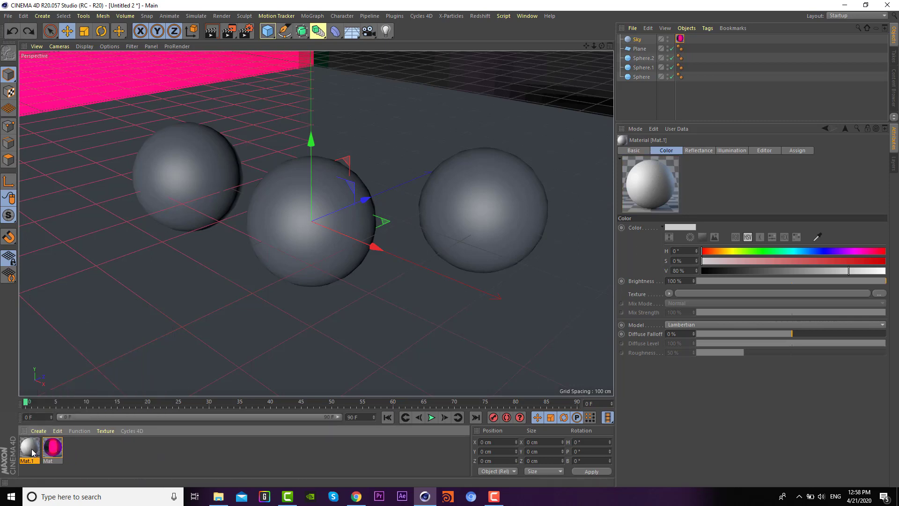
- Apply Mat.1 to the floor plane and all three spheres, then open the sky material Mat
{"action": "mouse_move", "coordinate": [32, 449]}
{"action": "left_mouse_down"}
{"action": "mouse_move", "coordinate": [104, 270]}
{"action": "mouse_move", "coordinate": [139, 271]}
{"action": "left_mouse_up"}
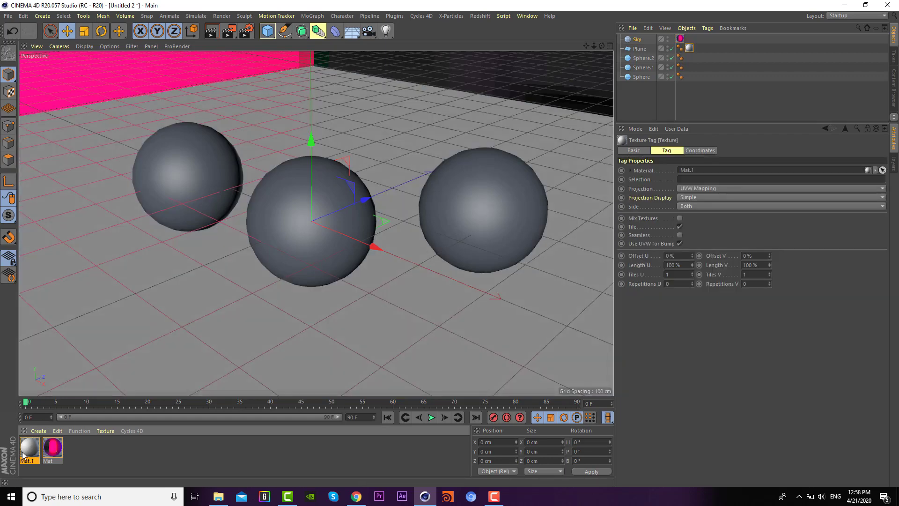
{"action": "left_click_drag", "start_coordinate": [29, 447], "coordinate": [175, 199]}
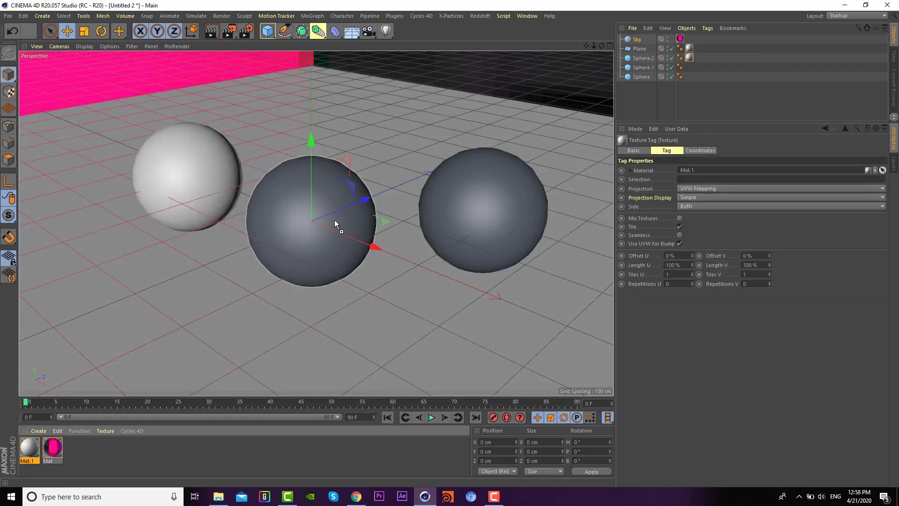
{"action": "left_click_drag", "start_coordinate": [28, 447], "coordinate": [335, 220]}
{"action": "left_click_drag", "start_coordinate": [483, 182], "coordinate": [491, 198]}
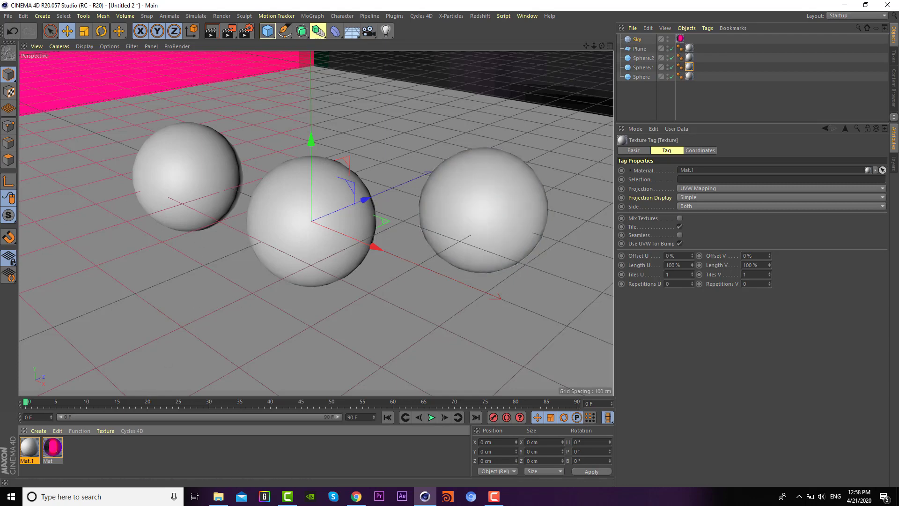
{"action": "double_click", "coordinate": [53, 447]}
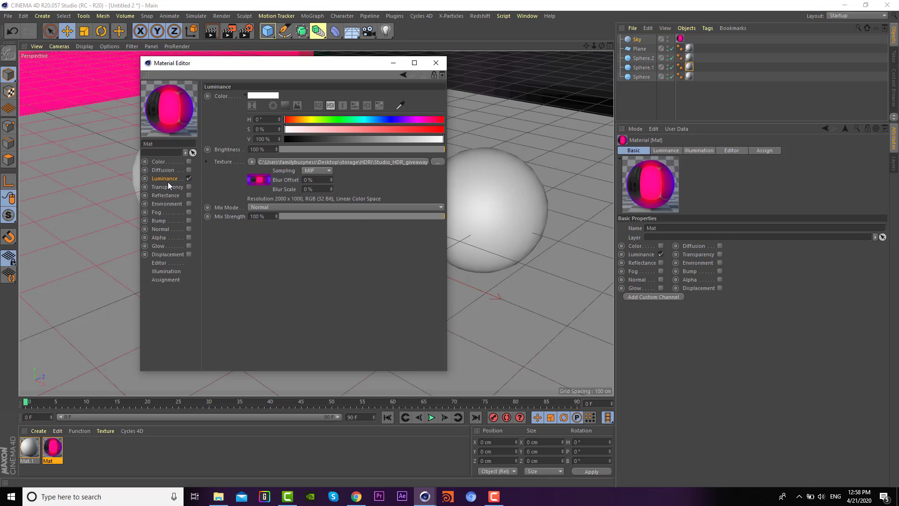
- Swap the sky's luminance texture for the studio007 HDR, then check the secondary GI method
{"action": "left_click", "coordinate": [292, 160]}
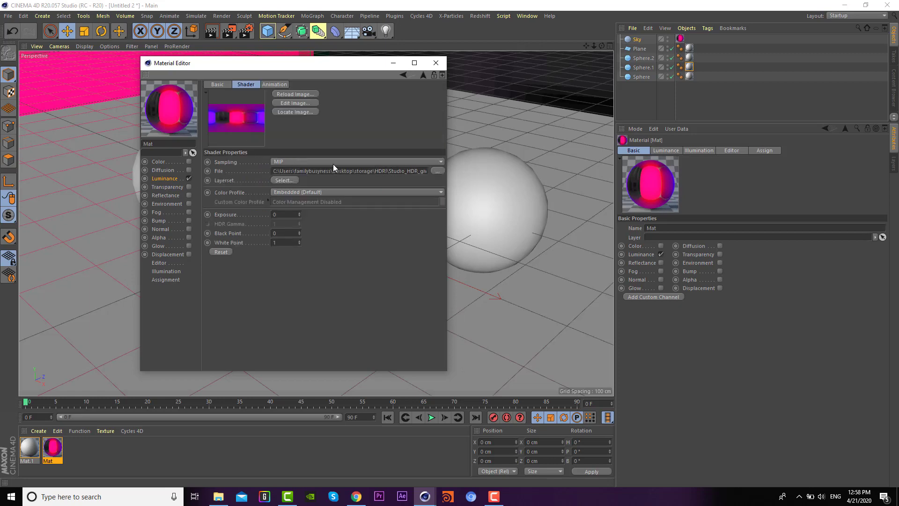
{"action": "left_click", "coordinate": [436, 170]}
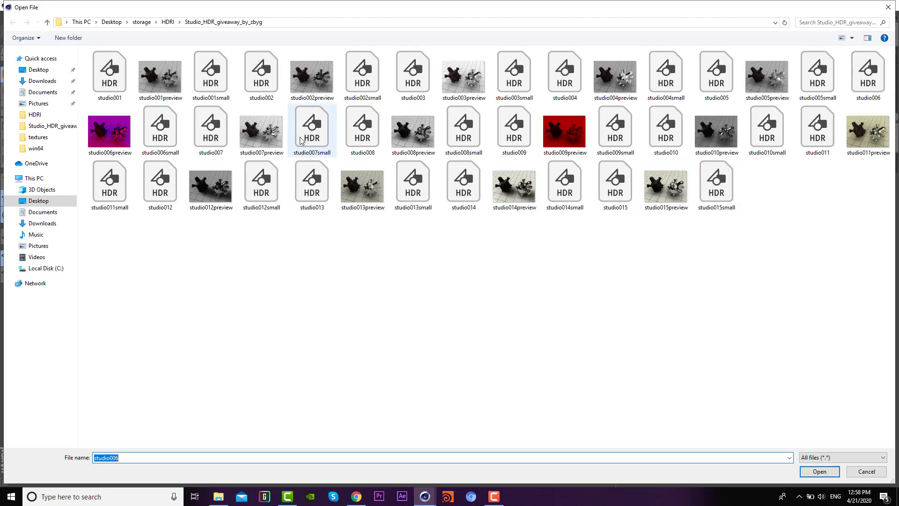
{"action": "double_click", "coordinate": [211, 126]}
{"action": "left_click", "coordinate": [498, 281]}
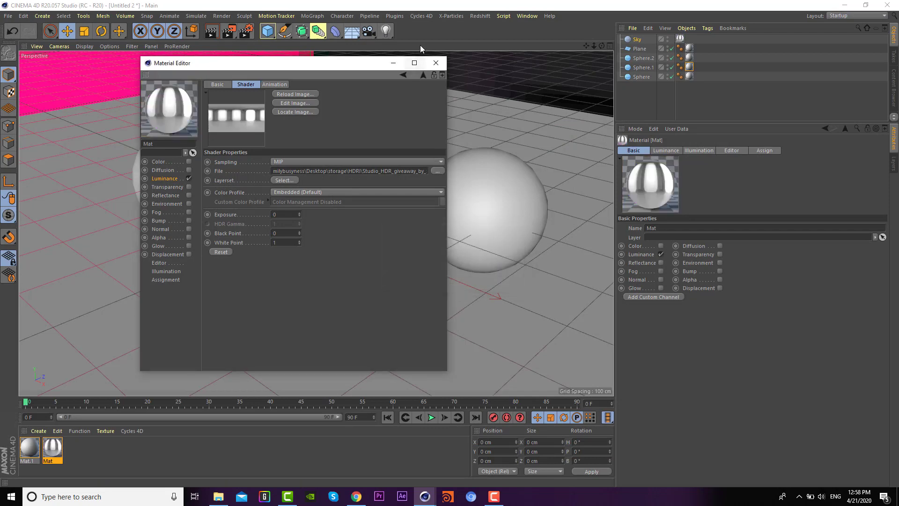
{"action": "left_click", "coordinate": [436, 63]}
{"action": "left_click", "coordinate": [246, 30]}
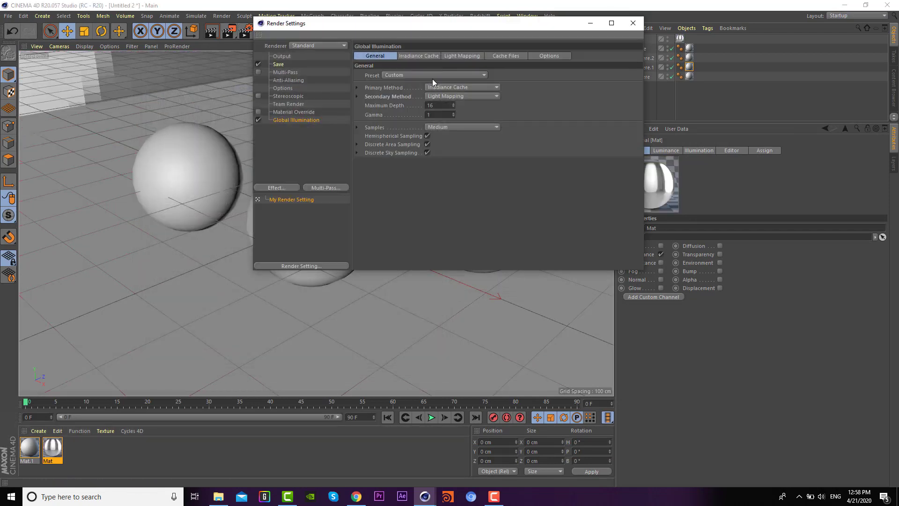
{"action": "left_click", "coordinate": [461, 96]}
- Render the scene with the studio007 sky and move the Picture Viewer aside
{"action": "left_click", "coordinate": [622, 29]}
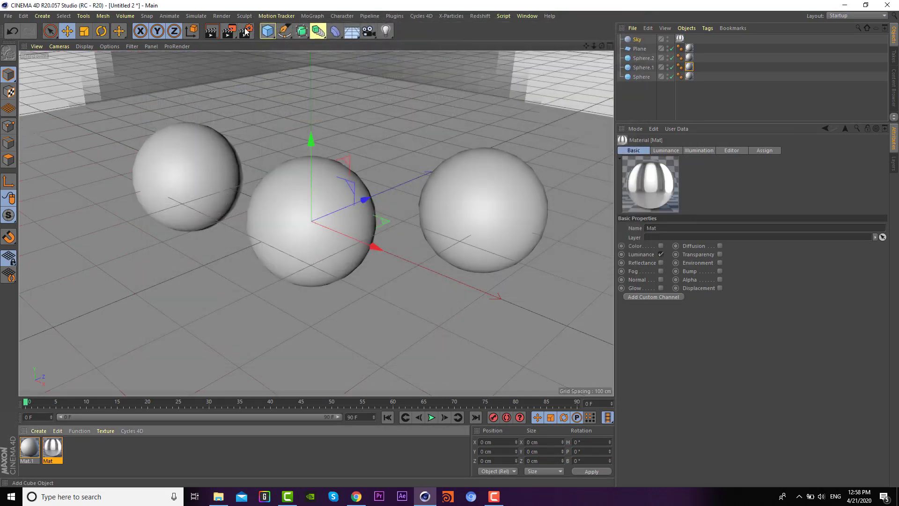
{"action": "left_click", "coordinate": [229, 30]}
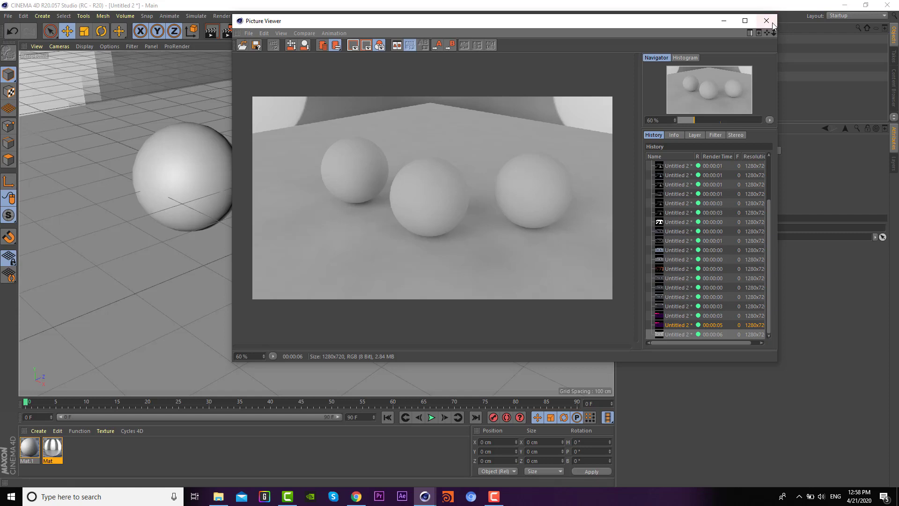
{"action": "left_click_drag", "start_coordinate": [659, 21], "coordinate": [460, 60]}
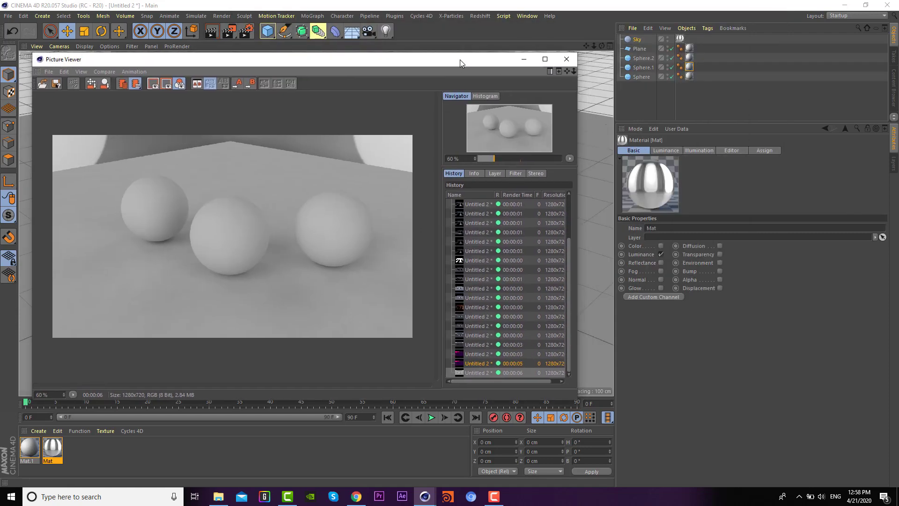
- Set the Global Illumination secondary method to None and render
{"action": "left_click", "coordinate": [248, 31]}
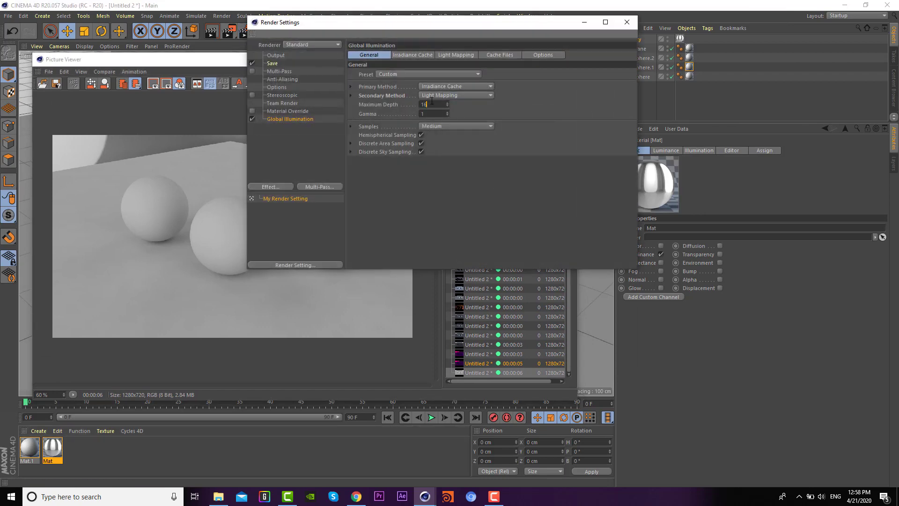
{"action": "left_click", "coordinate": [431, 94]}
{"action": "left_click", "coordinate": [446, 137]}
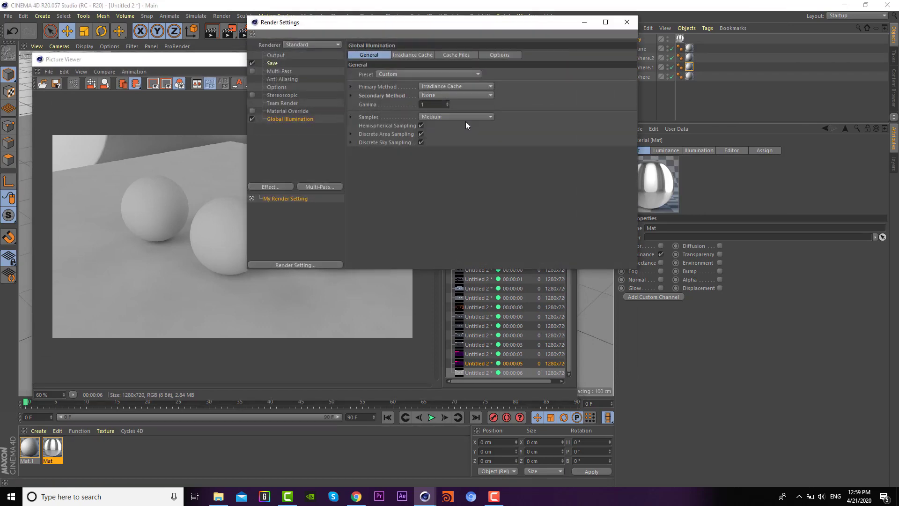
{"action": "left_click", "coordinate": [627, 22]}
{"action": "left_click", "coordinate": [218, 29]}
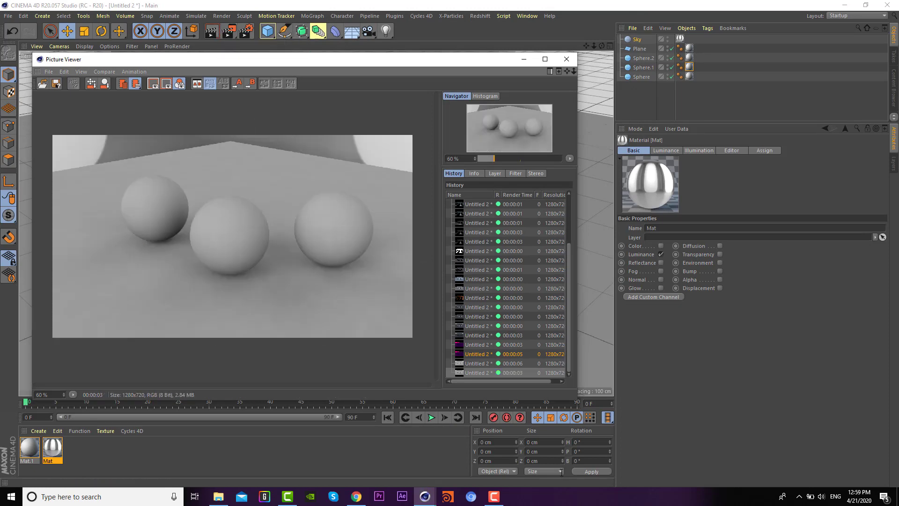
- Compare the no-secondary-GI render with the earlier Light Mapping render in History
{"action": "left_click", "coordinate": [473, 366]}
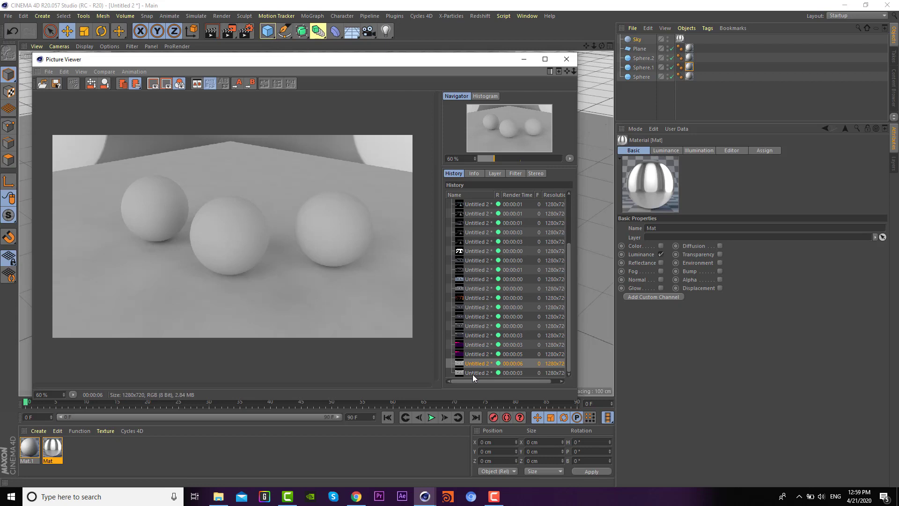
{"action": "left_click", "coordinate": [473, 373]}
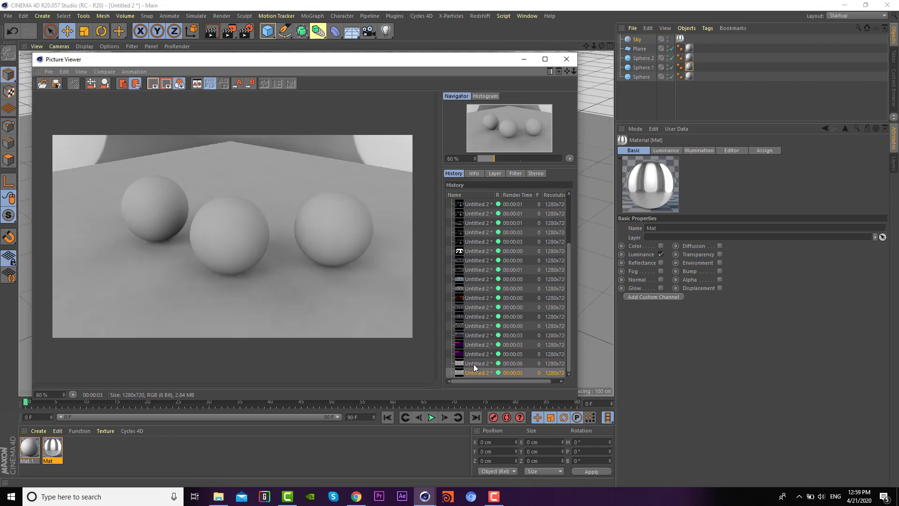
{"action": "left_click", "coordinate": [474, 364]}
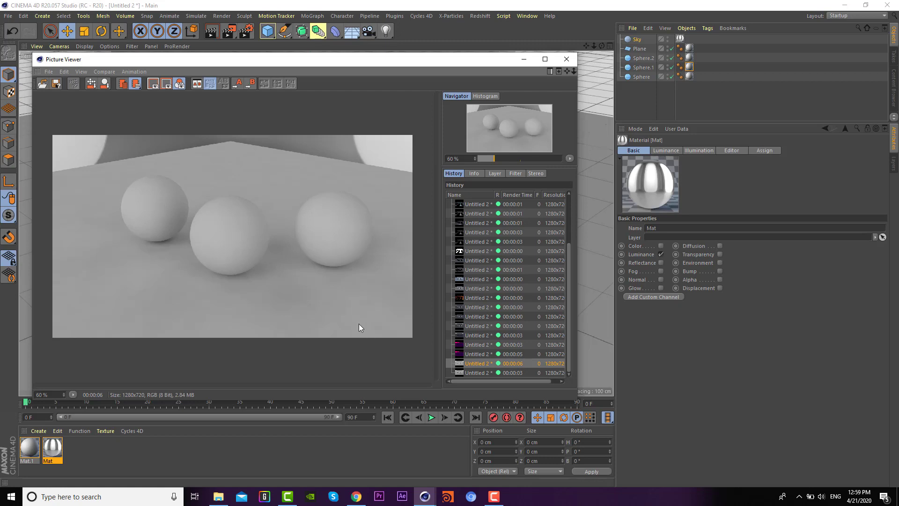
{"action": "left_click", "coordinate": [470, 375]}
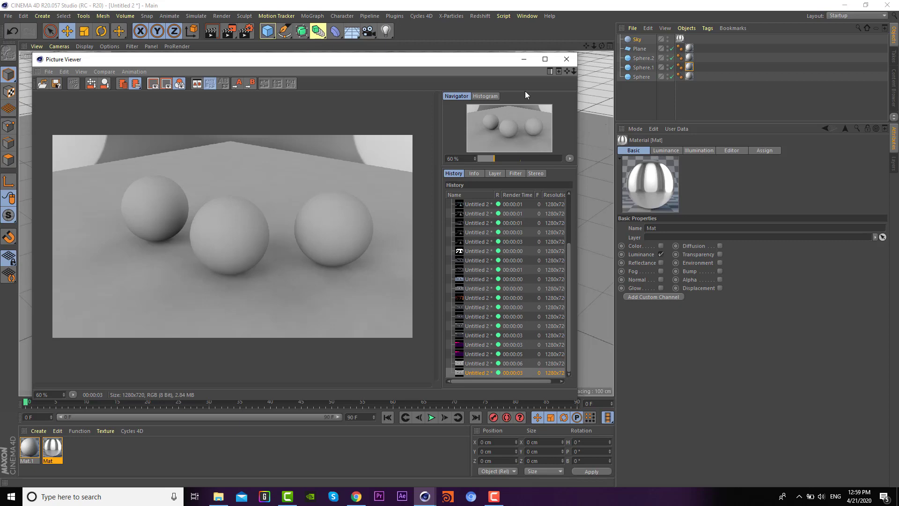
{"action": "left_click", "coordinate": [567, 59]}
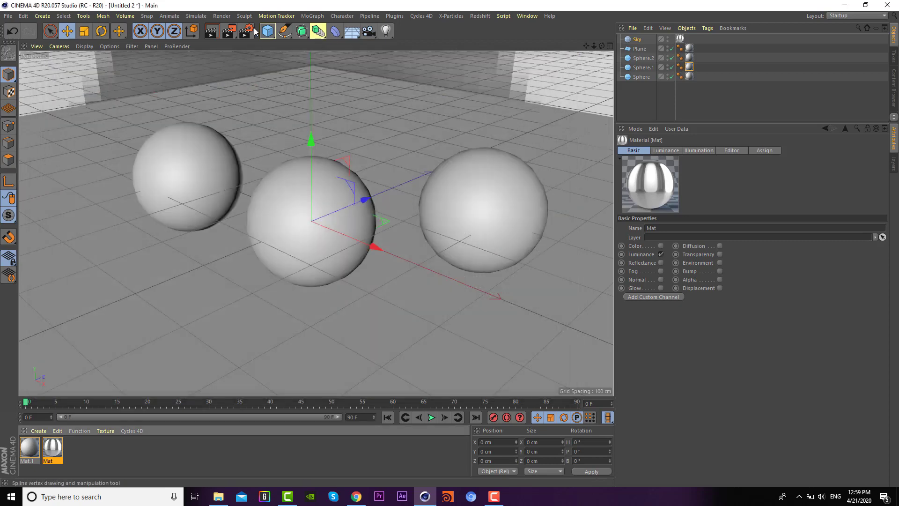
- Restore Light Mapping as the secondary GI method and render again
{"action": "left_click", "coordinate": [254, 29]}
{"action": "left_click", "coordinate": [434, 96]}
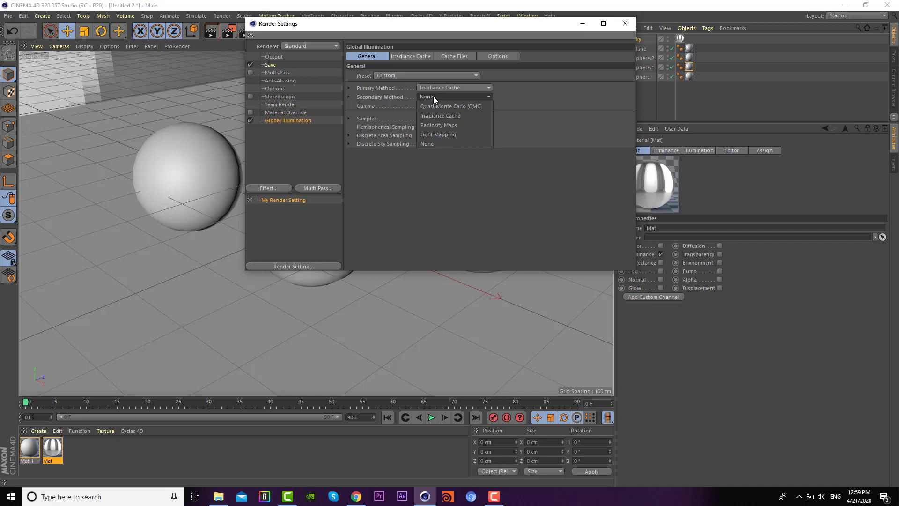
{"action": "left_click", "coordinate": [442, 134]}
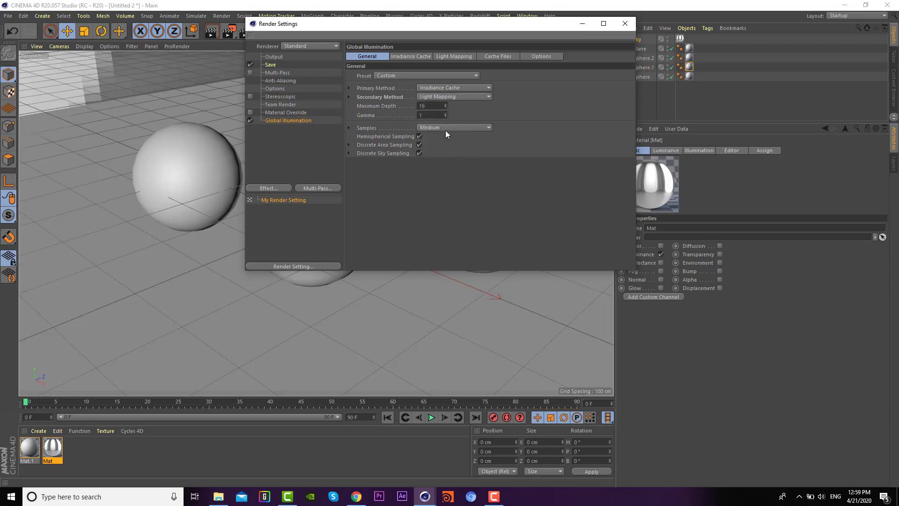
{"action": "left_click", "coordinate": [624, 24]}
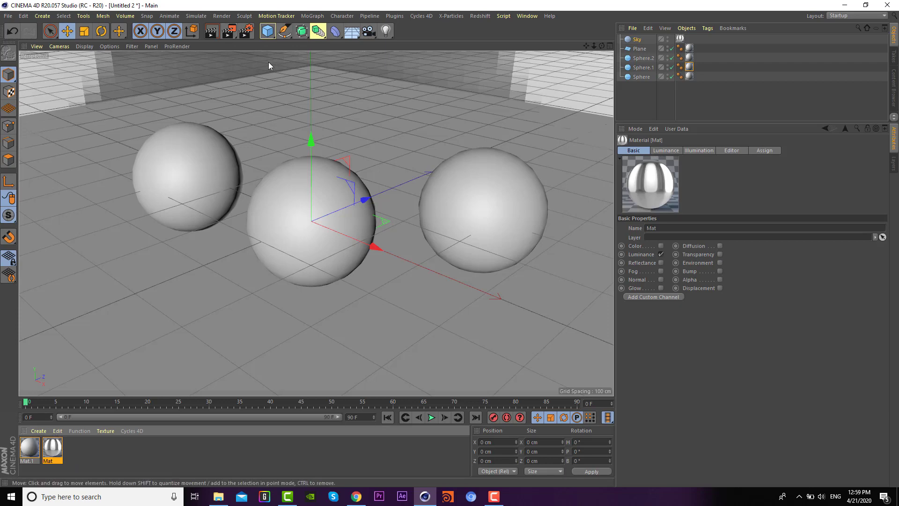
{"action": "left_click", "coordinate": [228, 31]}
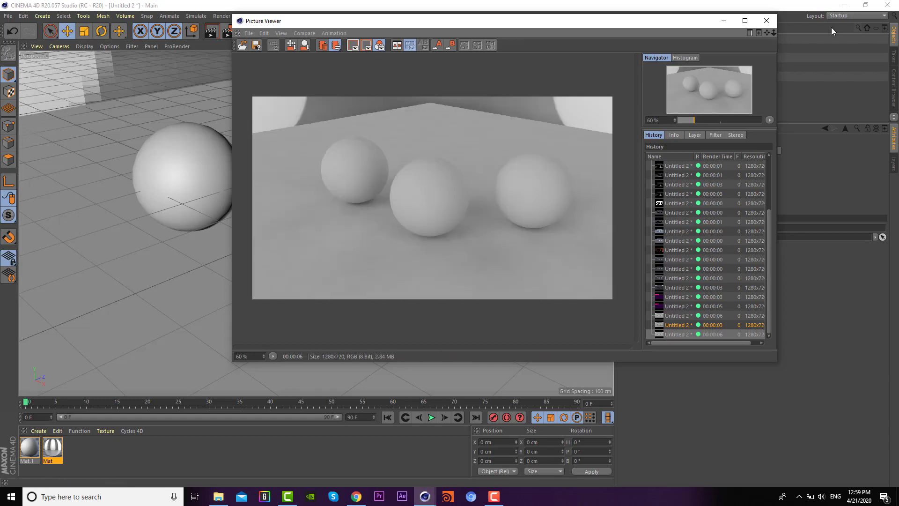
{"action": "left_click", "coordinate": [766, 20]}
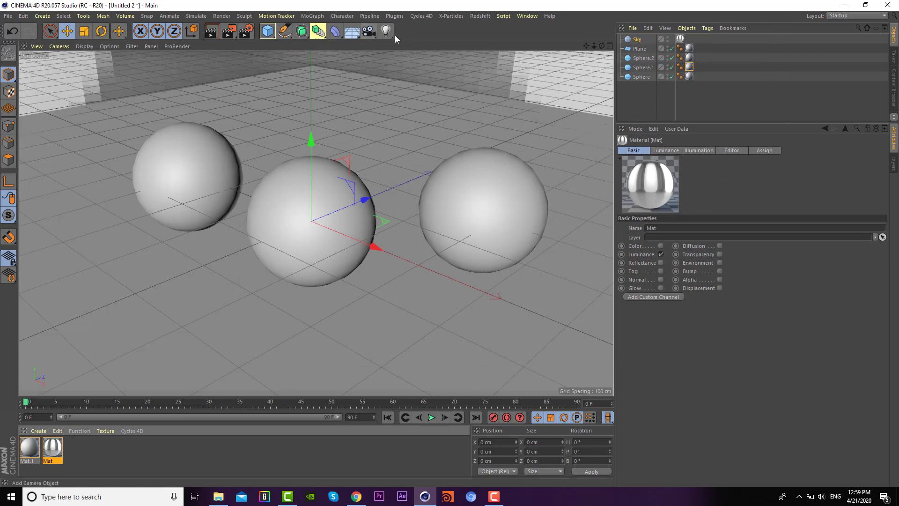
- Add an Infinite Light and rotate it to about H 166.408°, P −31.86°
{"action": "left_click_drag", "start_coordinate": [388, 33], "coordinate": [490, 79]}
{"action": "left_click", "coordinate": [490, 79]}
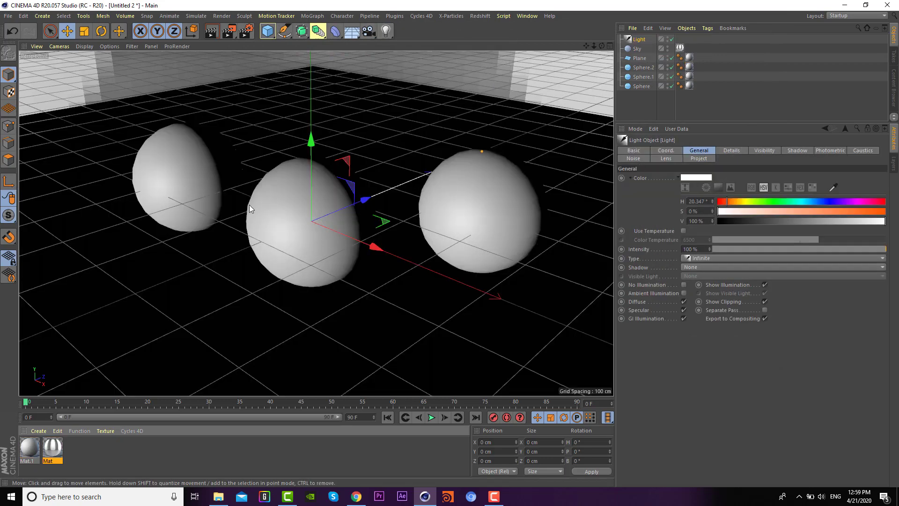
{"action": "key", "text": "r"}
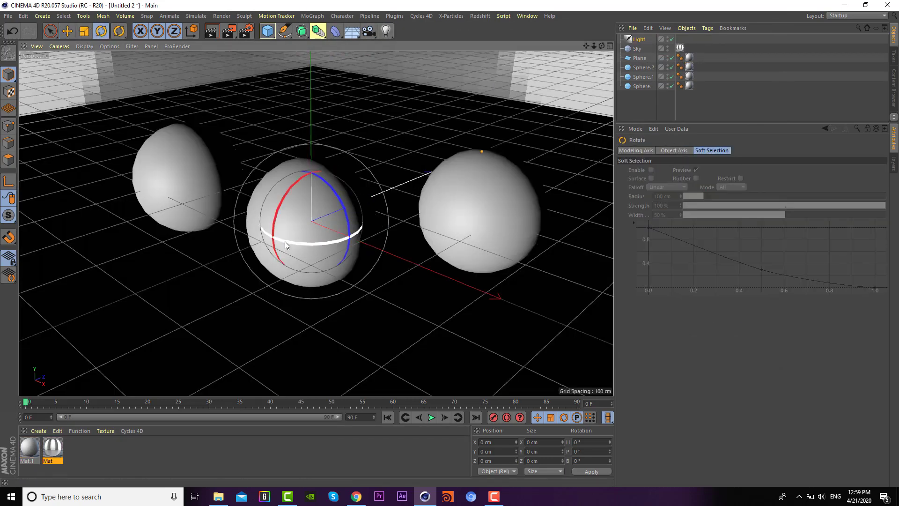
{"action": "mouse_move", "coordinate": [285, 241]}
{"action": "left_mouse_down"}
{"action": "mouse_move", "coordinate": [423, 196]}
{"action": "mouse_move", "coordinate": [428, 174]}
{"action": "left_mouse_up"}
{"action": "left_click_drag", "start_coordinate": [289, 187], "coordinate": [270, 218]}
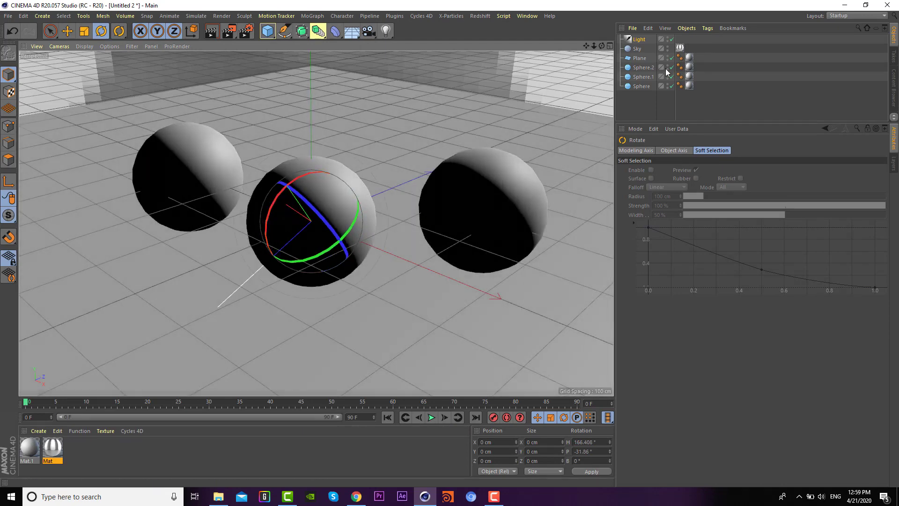
- Give the light Raytraced (Hard) shadows and render the scene
{"action": "left_click", "coordinate": [629, 38]}
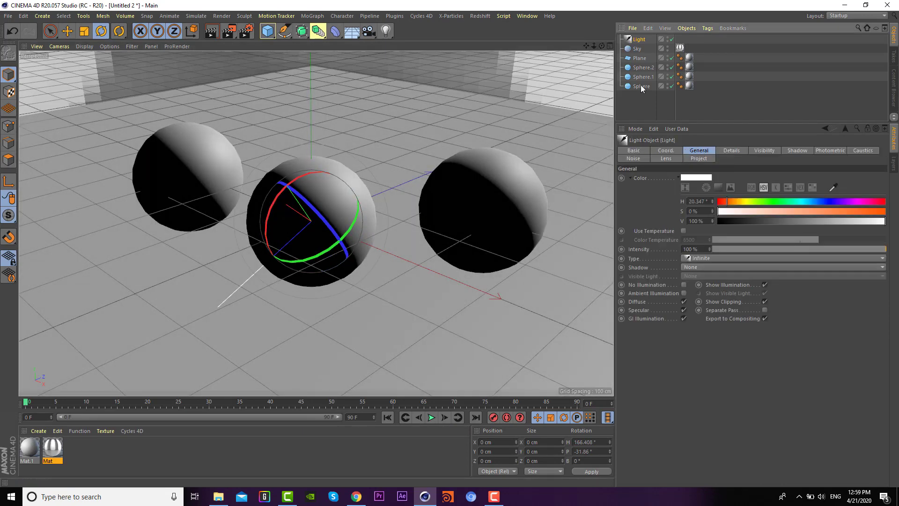
{"action": "left_click", "coordinate": [704, 265]}
{"action": "left_click", "coordinate": [708, 302]}
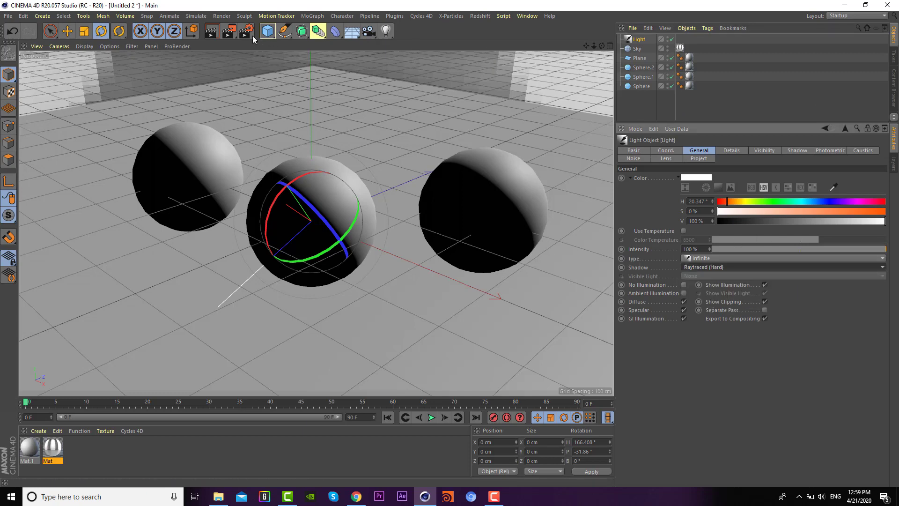
{"action": "left_click", "coordinate": [228, 31]}
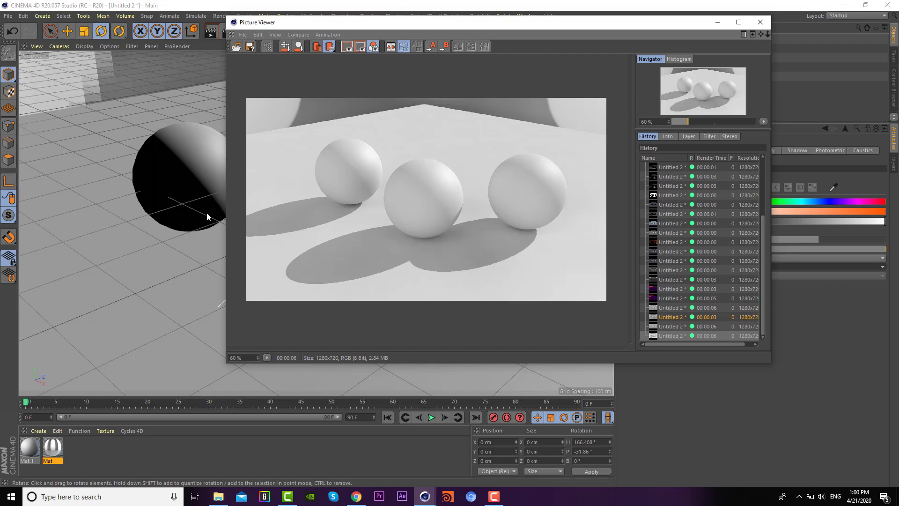
- Change Mat.1's colour to a bright light purple in the Color Picker
{"action": "double_click", "coordinate": [23, 445]}
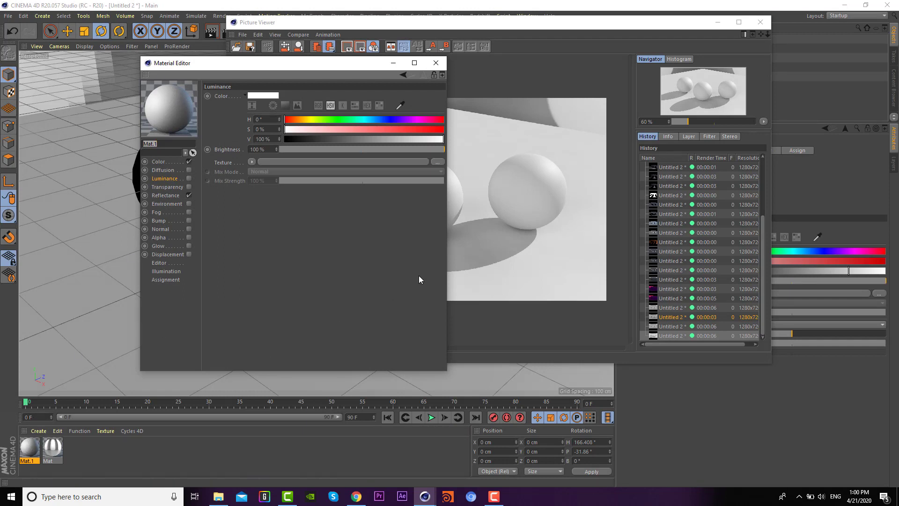
{"action": "left_click", "coordinate": [159, 162]}
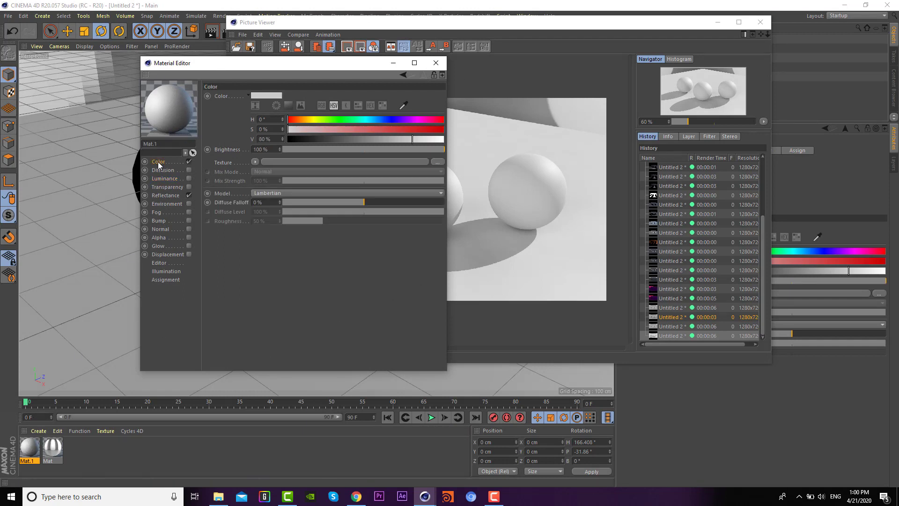
{"action": "left_click", "coordinate": [276, 95]}
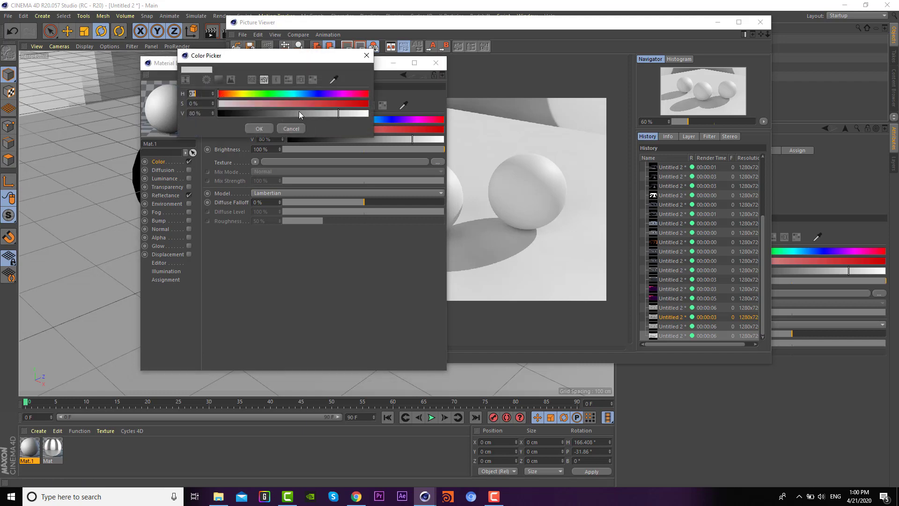
{"action": "mouse_move", "coordinate": [299, 93]}
{"action": "left_mouse_down"}
{"action": "mouse_move", "coordinate": [344, 94]}
{"action": "mouse_move", "coordinate": [335, 95]}
{"action": "left_mouse_up"}
{"action": "left_click", "coordinate": [283, 104]}
{"action": "left_click", "coordinate": [355, 113]}
{"action": "left_click", "coordinate": [259, 129]}
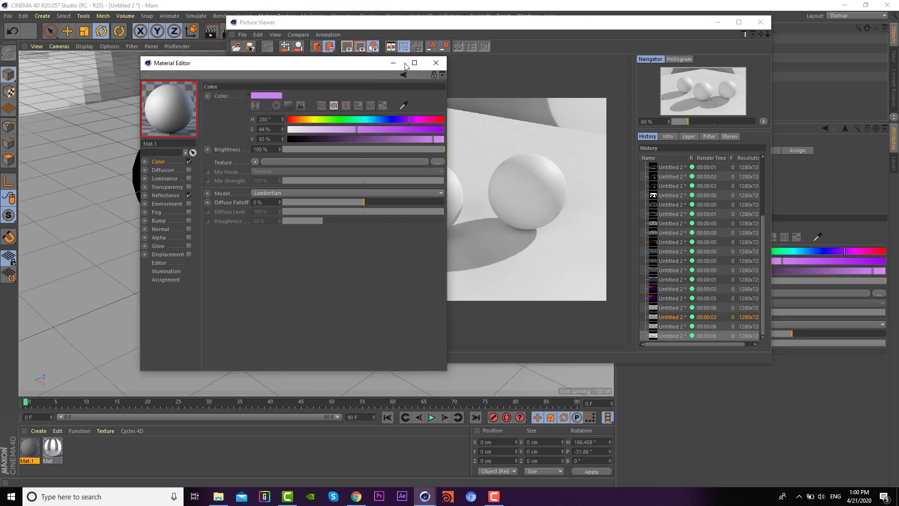
- Re-render the scene with the purple material
{"action": "left_click", "coordinate": [436, 63]}
{"action": "left_click_drag", "start_coordinate": [296, 23], "coordinate": [207, 57]}
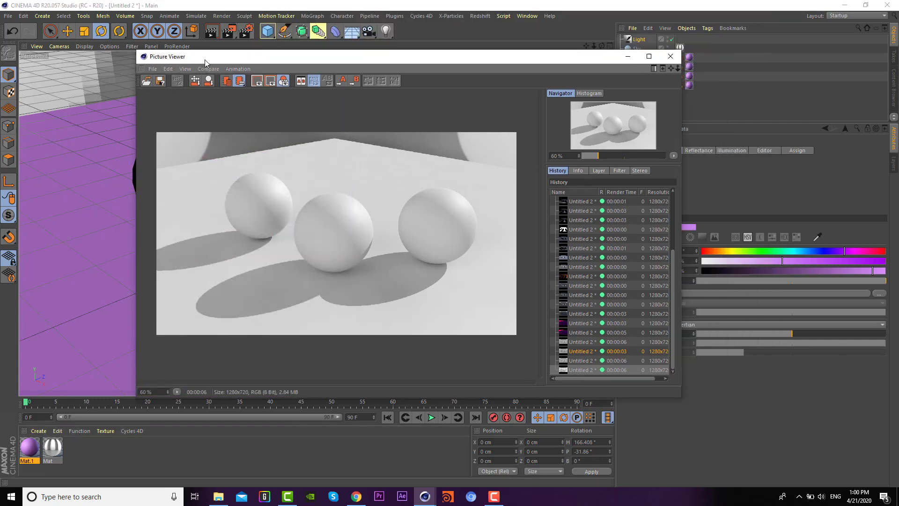
{"action": "left_click", "coordinate": [228, 32]}
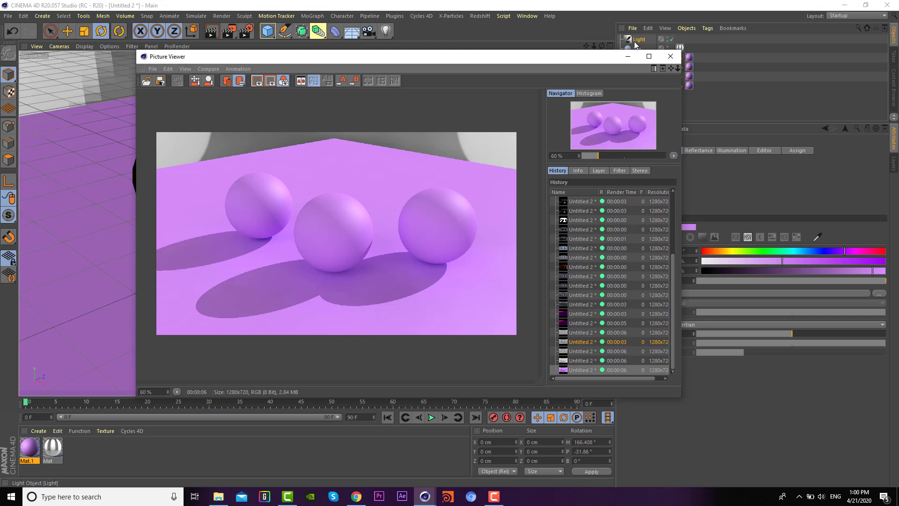
- Open Mat.1 in the Material Editor, toggle its Color channel off and on, and view Reflectance
{"action": "left_click_drag", "start_coordinate": [600, 64], "coordinate": [563, 80]}
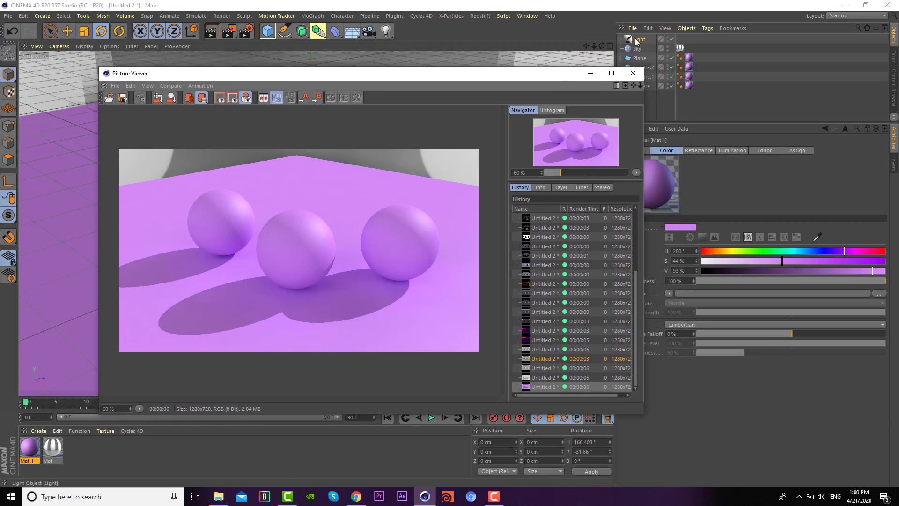
{"action": "left_click", "coordinate": [662, 39]}
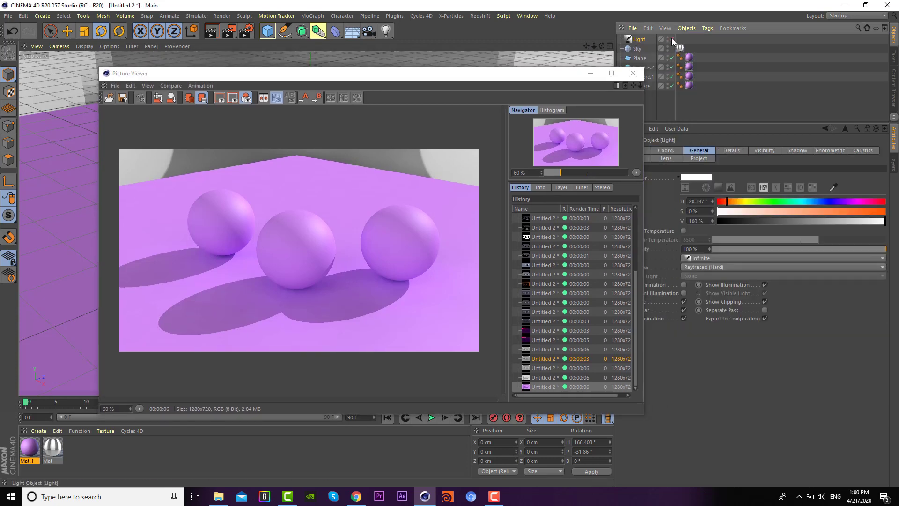
{"action": "left_click", "coordinate": [34, 449]}
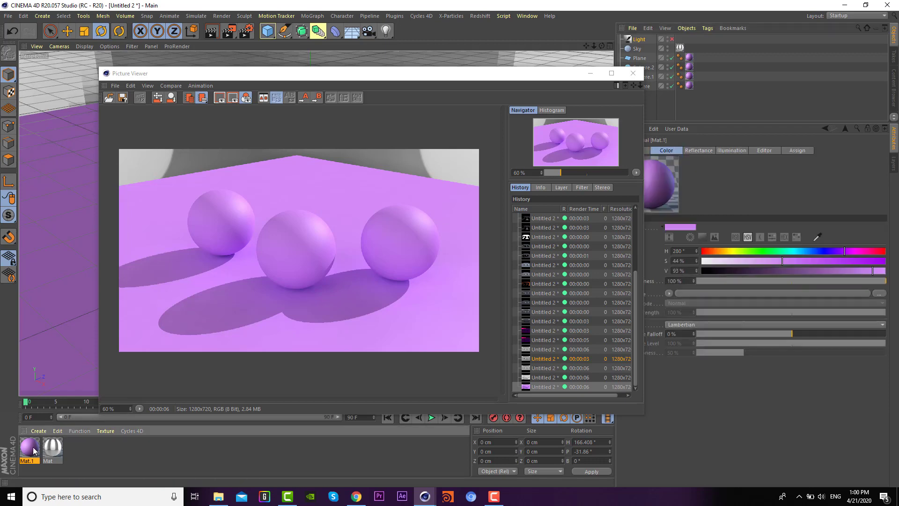
{"action": "double_click", "coordinate": [34, 449]}
{"action": "mouse_move", "coordinate": [266, 63]}
{"action": "left_mouse_down"}
{"action": "mouse_move", "coordinate": [214, 77]}
{"action": "mouse_move", "coordinate": [263, 72]}
{"action": "left_mouse_up"}
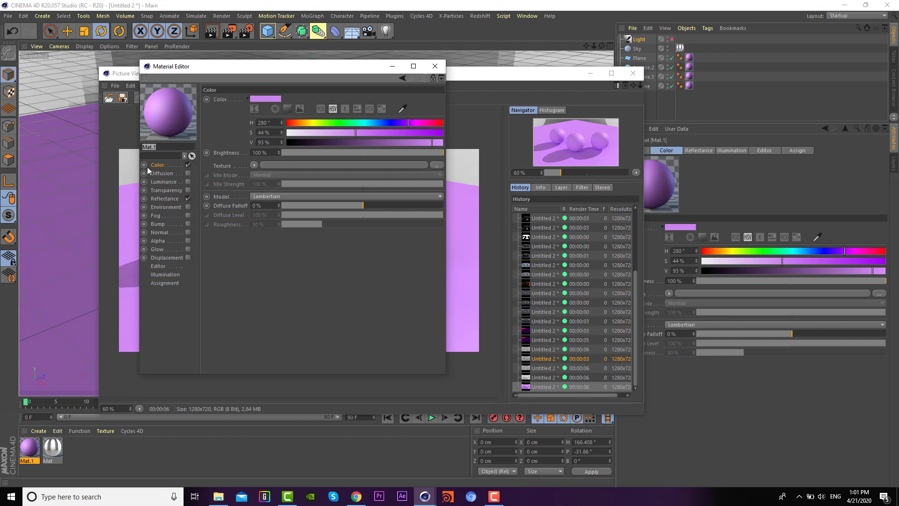
{"action": "left_click", "coordinate": [188, 165]}
{"action": "left_click", "coordinate": [188, 164]}
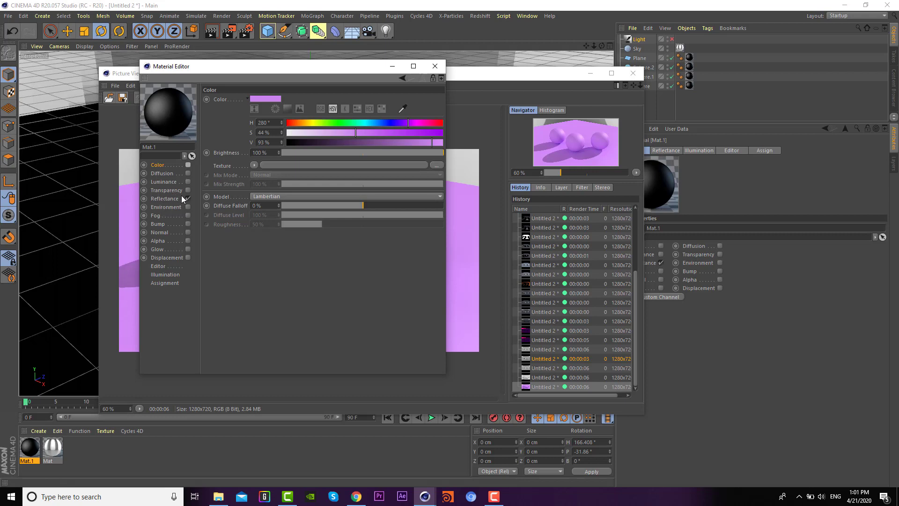
{"action": "left_click", "coordinate": [187, 164]}
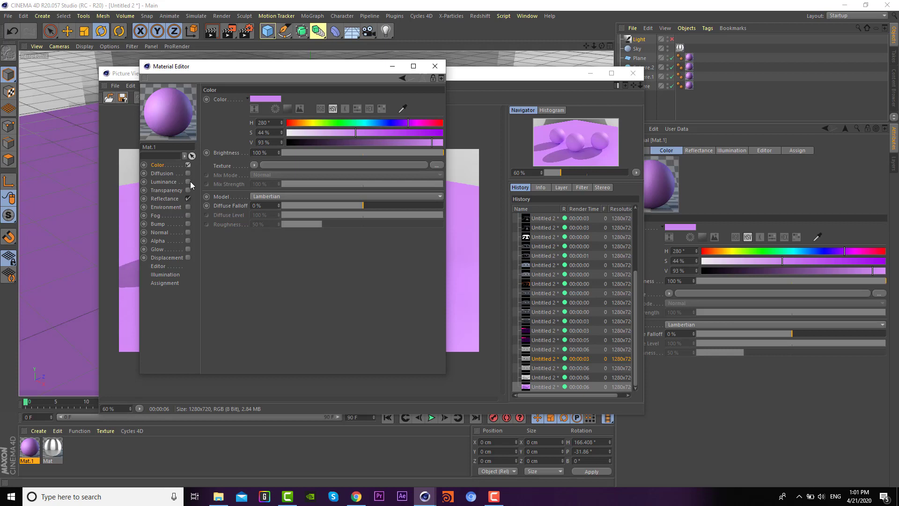
{"action": "left_click", "coordinate": [155, 200]}
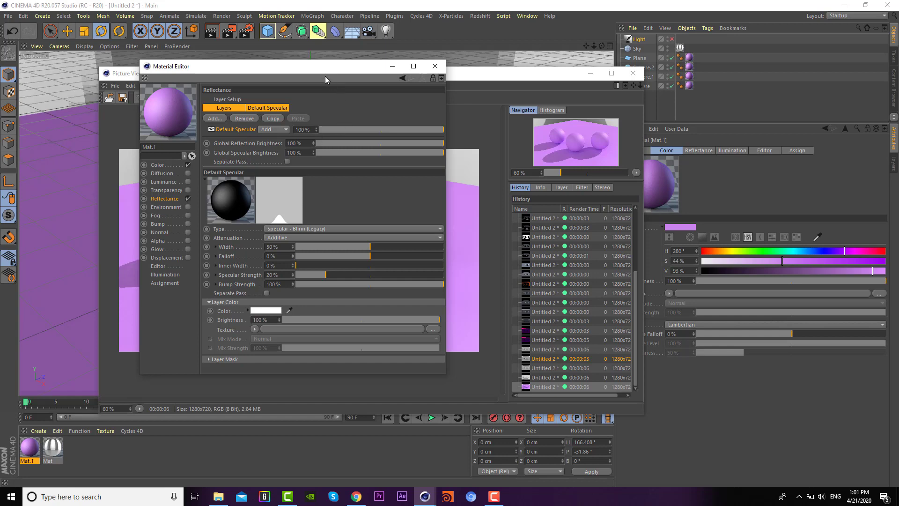
- Switch the Default Specular layer type to GGX with 10% roughness
{"action": "mouse_move", "coordinate": [325, 79]}
{"action": "left_mouse_down"}
{"action": "mouse_move", "coordinate": [605, 133]}
{"action": "mouse_move", "coordinate": [646, 127]}
{"action": "left_mouse_up"}
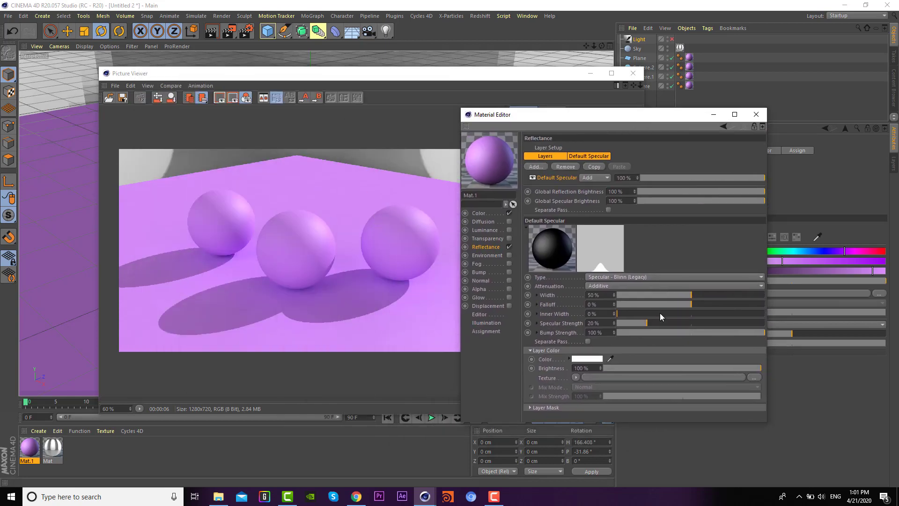
{"action": "left_click", "coordinate": [607, 276]}
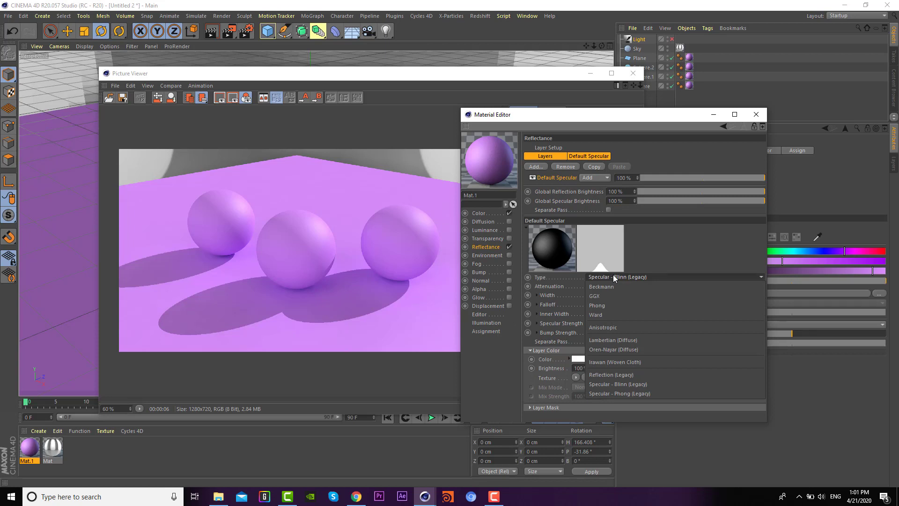
{"action": "left_click", "coordinate": [486, 250]}
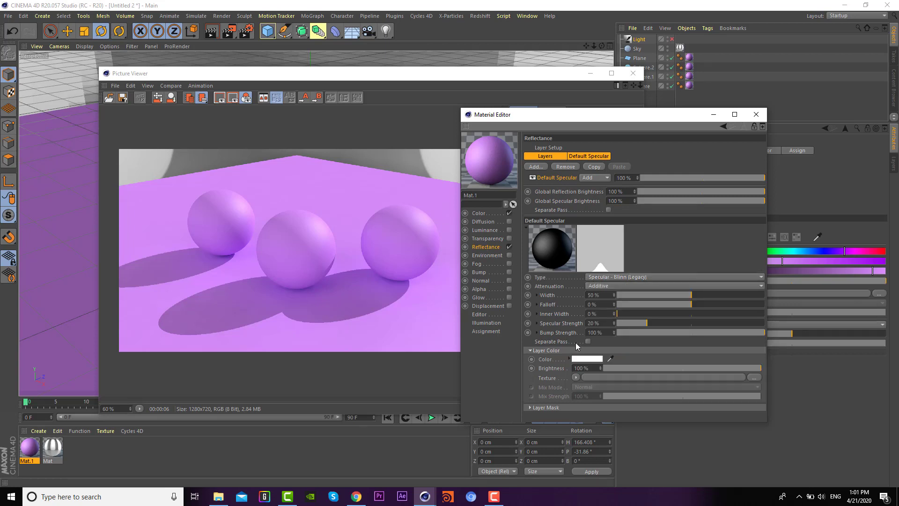
{"action": "left_click", "coordinate": [600, 277]}
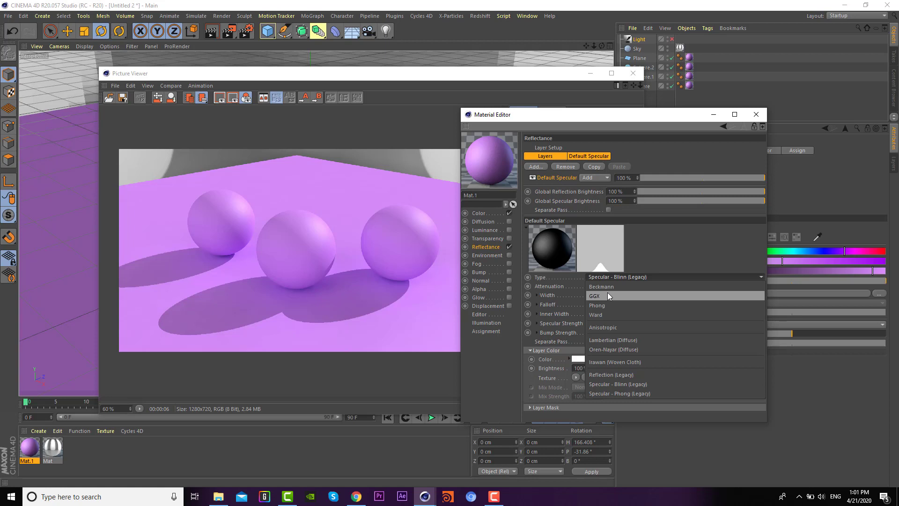
{"action": "left_click", "coordinate": [608, 296]}
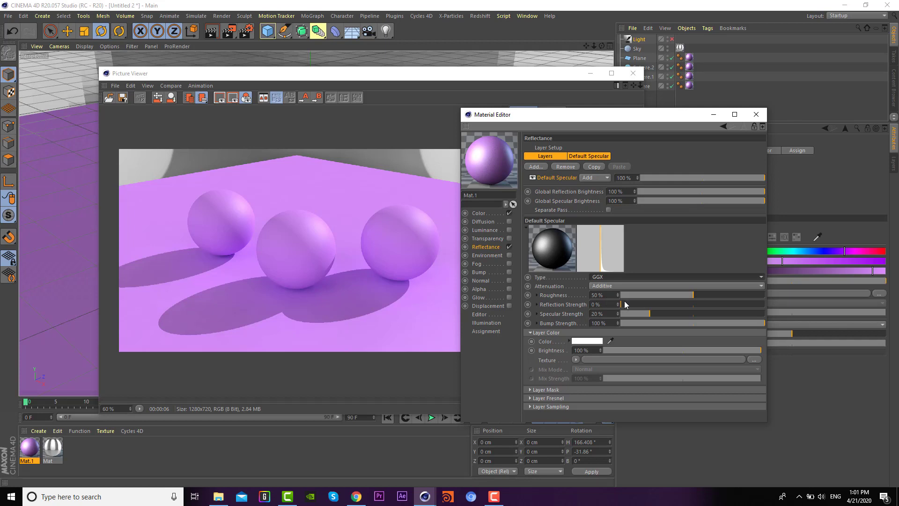
{"action": "left_click_drag", "start_coordinate": [631, 299], "coordinate": [721, 291]}
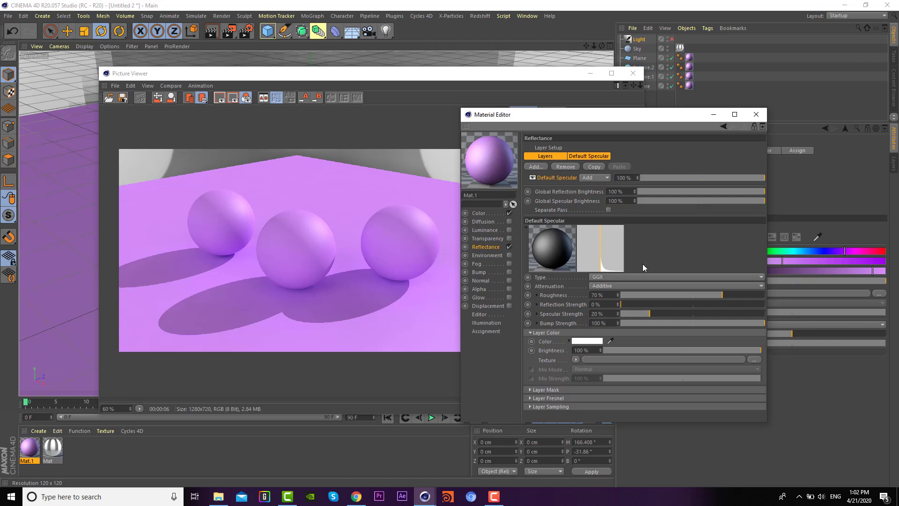
{"action": "left_click_drag", "start_coordinate": [642, 293], "coordinate": [634, 294]}
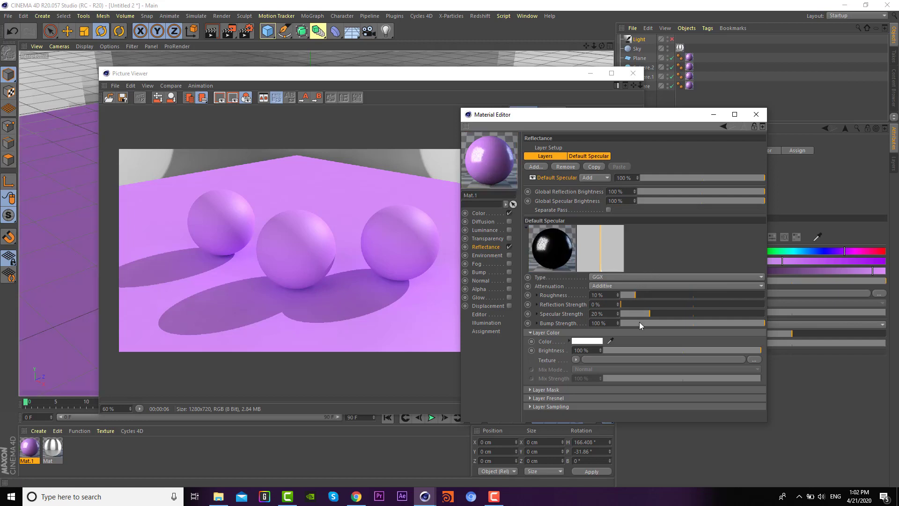
- Set the layer's Reflection Strength to 35%
{"action": "left_click_drag", "start_coordinate": [625, 305], "coordinate": [715, 305]}
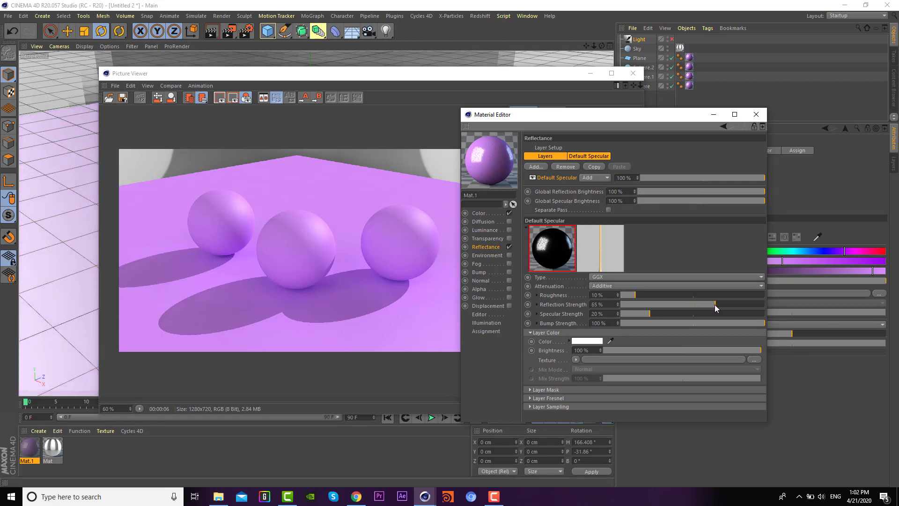
{"action": "left_click_drag", "start_coordinate": [710, 305], "coordinate": [757, 304]}
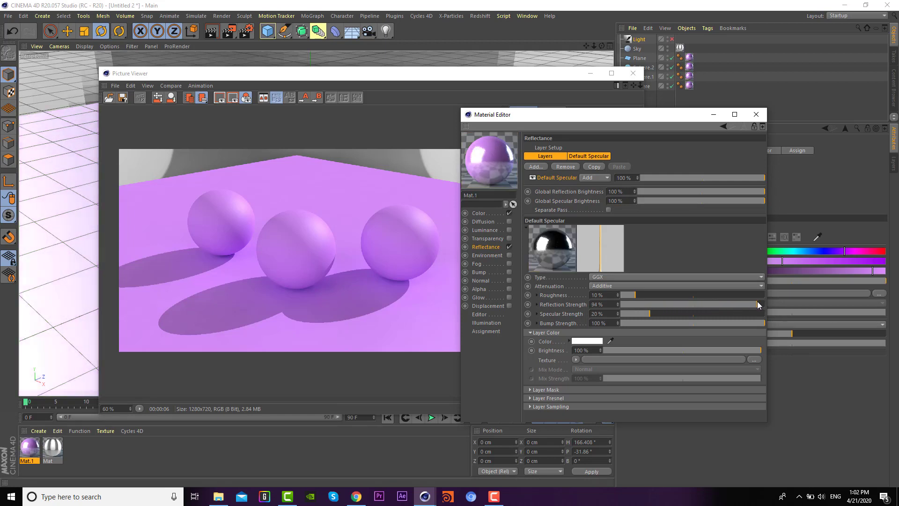
{"action": "left_click_drag", "start_coordinate": [648, 304], "coordinate": [621, 304]}
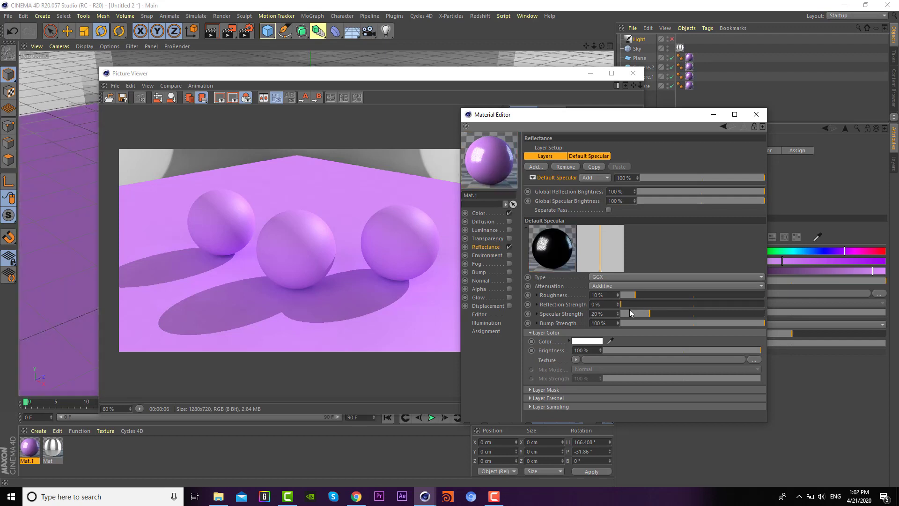
{"action": "left_click_drag", "start_coordinate": [630, 304], "coordinate": [889, 296]}
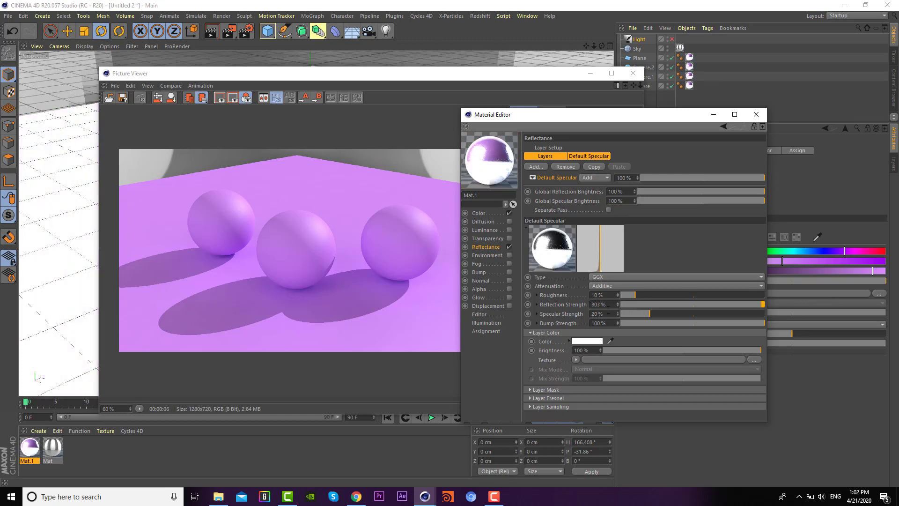
{"action": "key", "text": "shift+Tab"}
{"action": "type", "text": "35"}
{"action": "key", "text": "Return"}
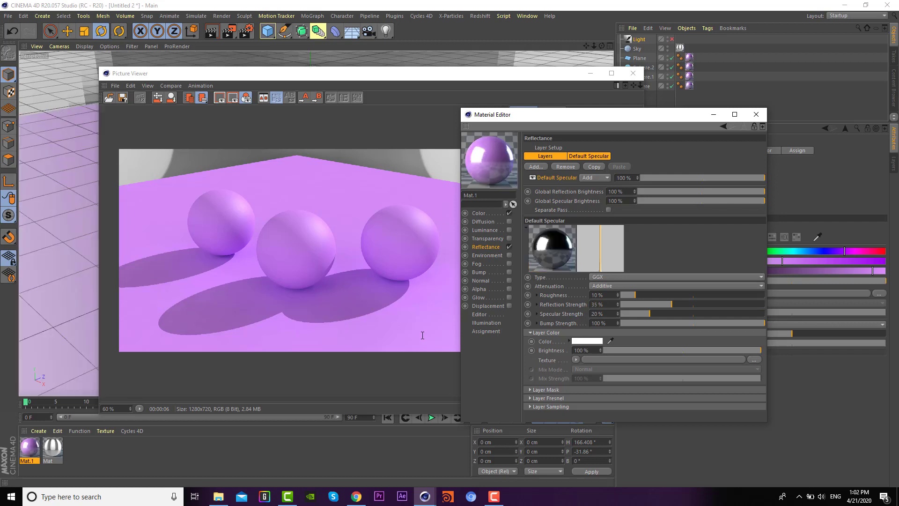
- Drop Specular Strength and Bump Strength to 0% and render the reflective spheres
{"action": "left_click", "coordinate": [552, 322]}
{"action": "left_click", "coordinate": [613, 314]}
{"action": "left_click_drag", "start_coordinate": [665, 317], "coordinate": [619, 315]}
{"action": "left_click_drag", "start_coordinate": [673, 324], "coordinate": [618, 327]}
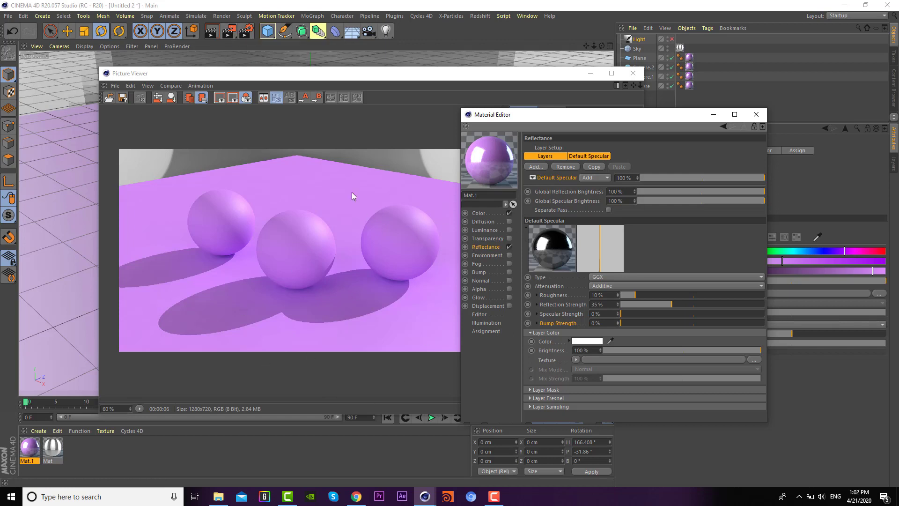
{"action": "left_click", "coordinate": [232, 29]}
{"action": "left_click", "coordinate": [232, 29]}
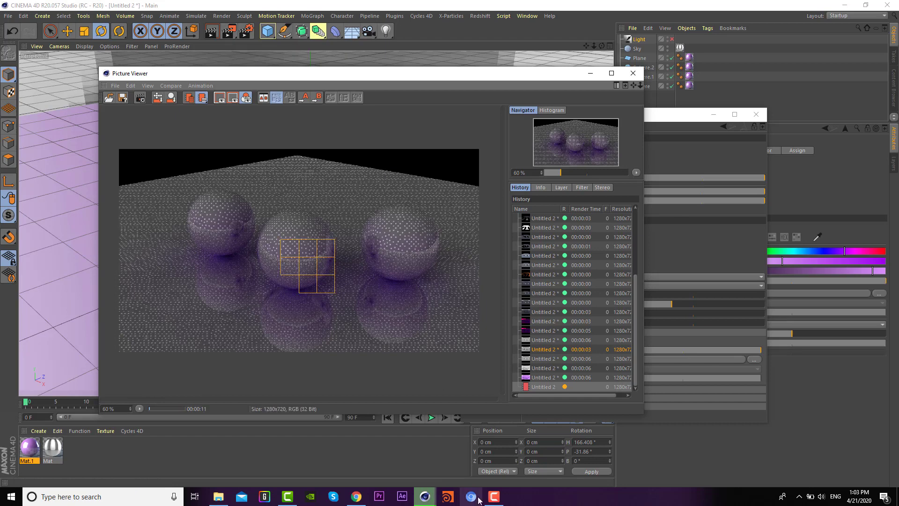
- Let the 39-second glossy render finish, then reopen Mat.1's Material Editor beside the Picture Viewer
{"action": "left_click", "coordinate": [494, 497]}
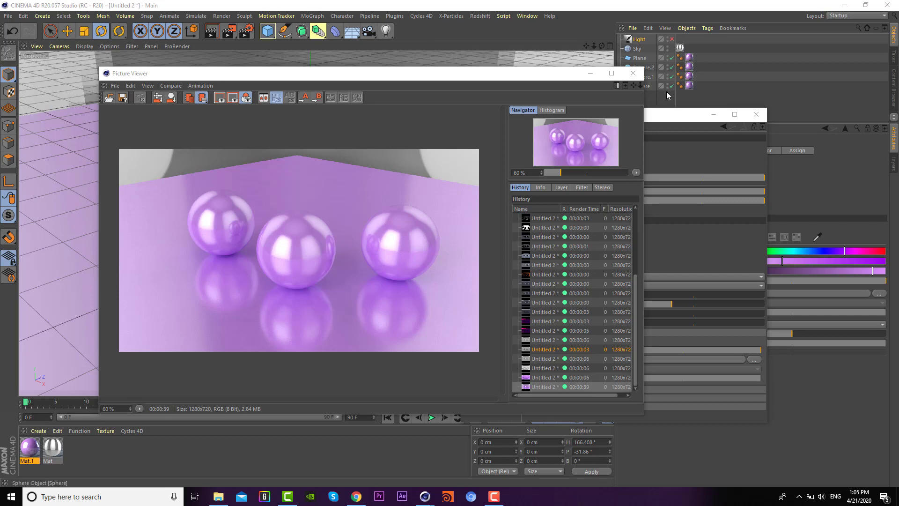
{"action": "left_click", "coordinate": [756, 114]}
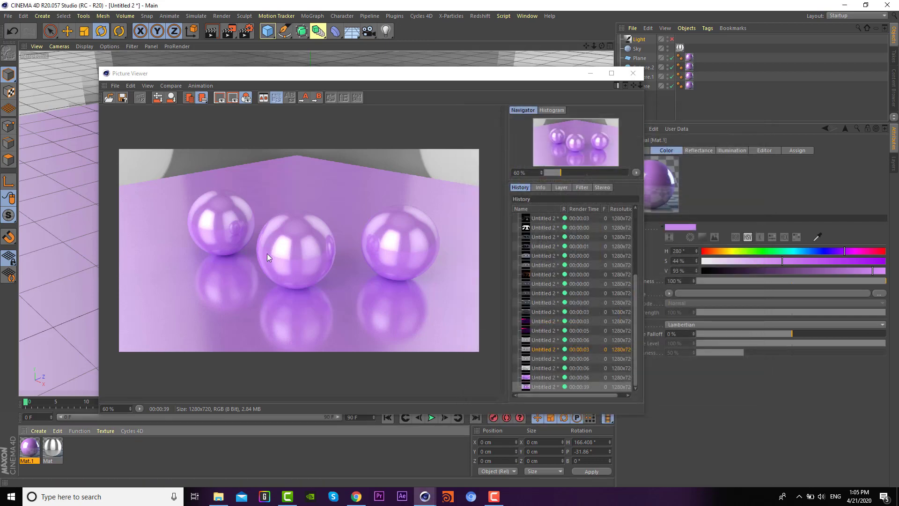
{"action": "scroll", "coordinate": [298, 258], "scroll_direction": "up", "scroll_amount": 2}
{"action": "scroll", "coordinate": [266, 255], "scroll_direction": "down", "scroll_amount": 2}
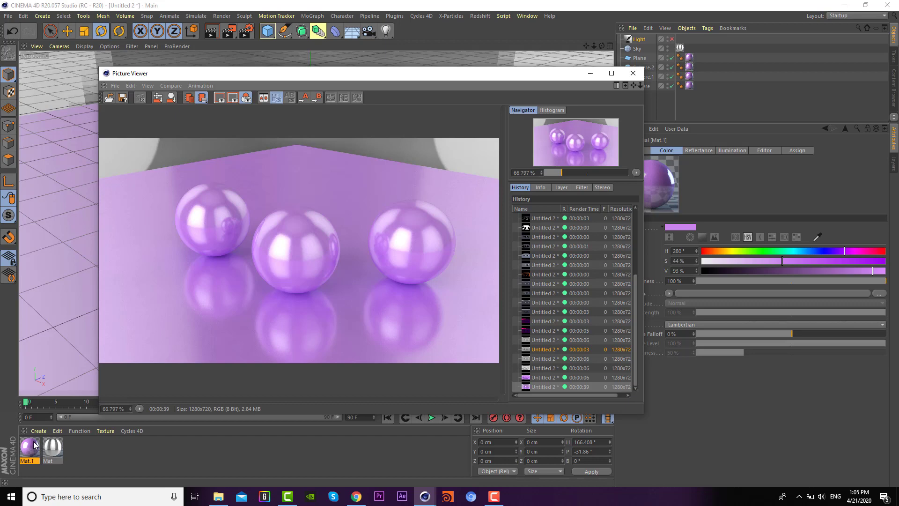
{"action": "double_click", "coordinate": [34, 445]}
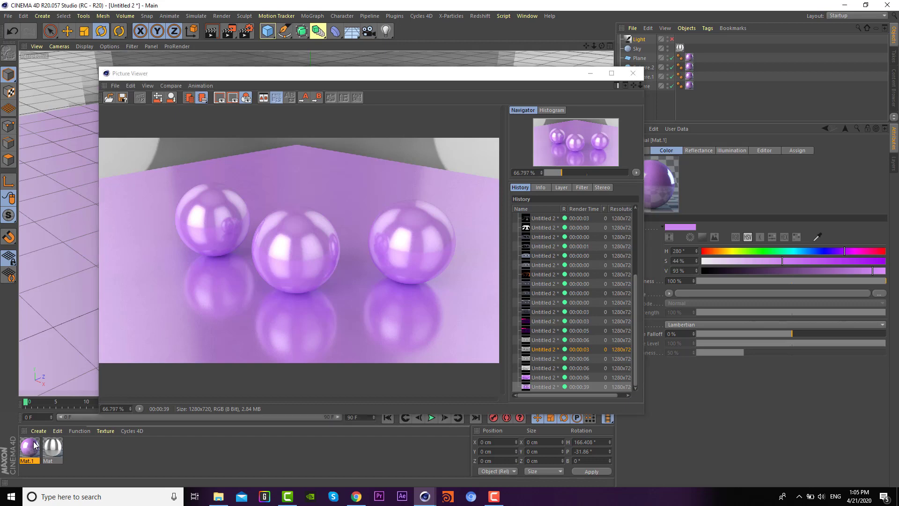
{"action": "left_click_drag", "start_coordinate": [190, 62], "coordinate": [340, 86]}
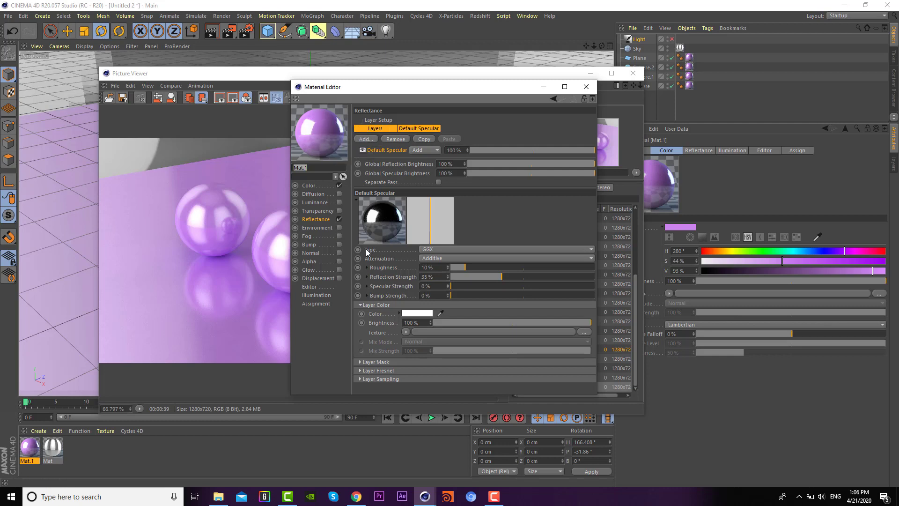
- Check the Default Specular layer's Layer Fresnel section, then expand its Layer Mask settings
{"action": "left_click", "coordinate": [380, 298]}
{"action": "left_click", "coordinate": [388, 370]}
{"action": "scroll", "coordinate": [396, 328], "scroll_direction": "down", "scroll_amount": 2}
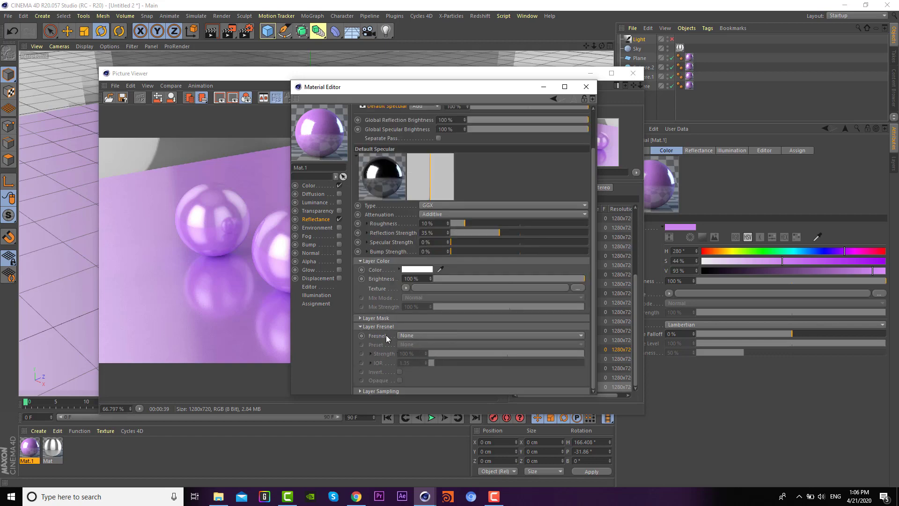
{"action": "left_click", "coordinate": [382, 326]}
{"action": "left_click", "coordinate": [380, 363]}
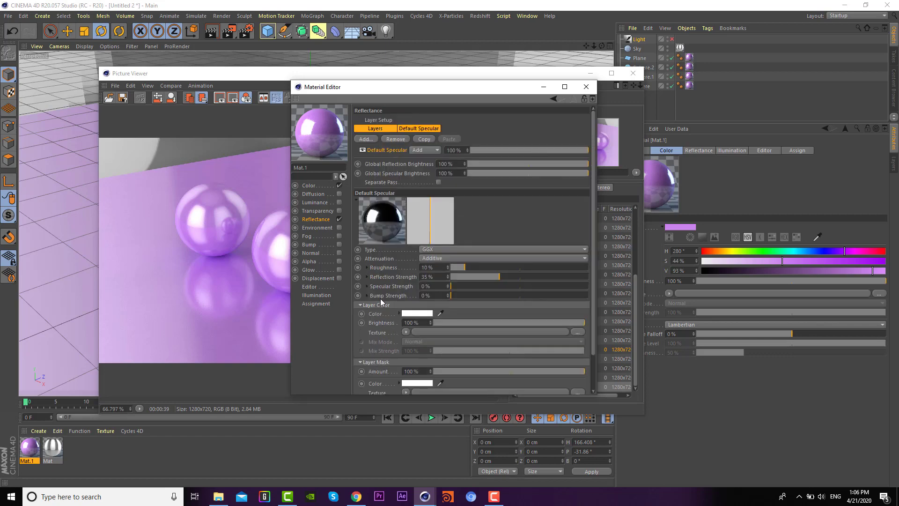
{"action": "scroll", "coordinate": [380, 300], "scroll_direction": "down", "scroll_amount": 2}
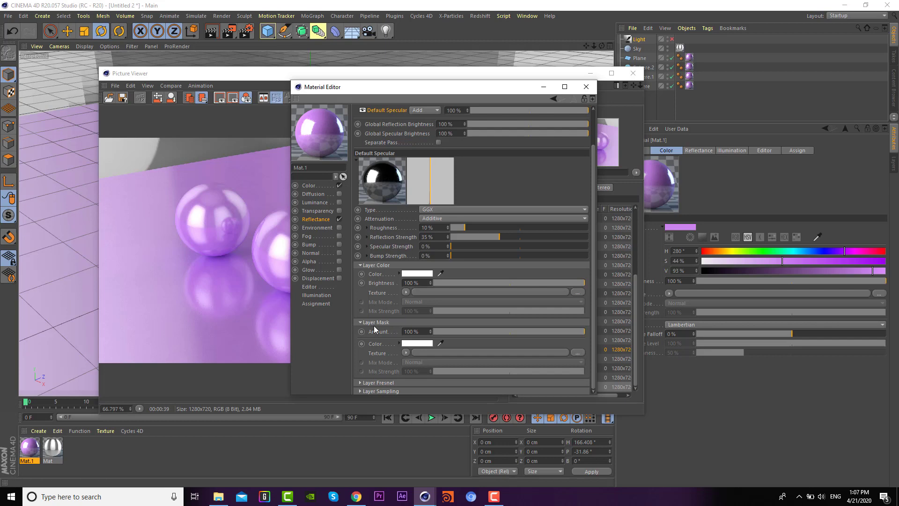
{"action": "left_click", "coordinate": [372, 322]}
{"action": "left_click", "coordinate": [370, 361]}
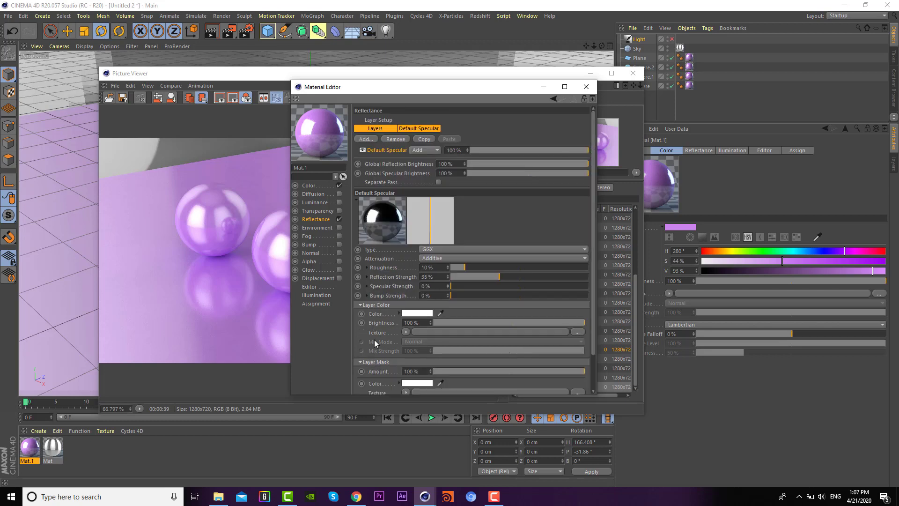
{"action": "scroll", "coordinate": [385, 316], "scroll_direction": "down", "scroll_amount": 2}
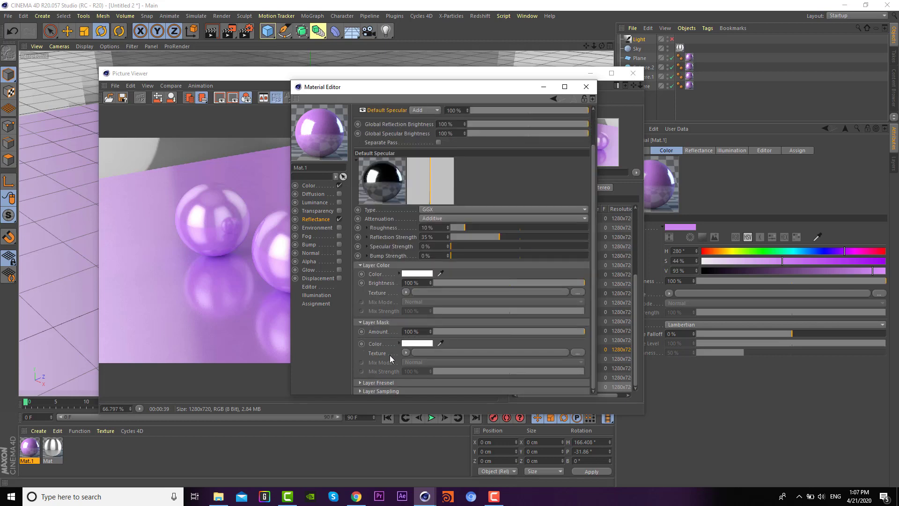
- Load a Fresnel shader into the Default Specular layer's Layer Mask texture slot
{"action": "left_click", "coordinate": [406, 354]}
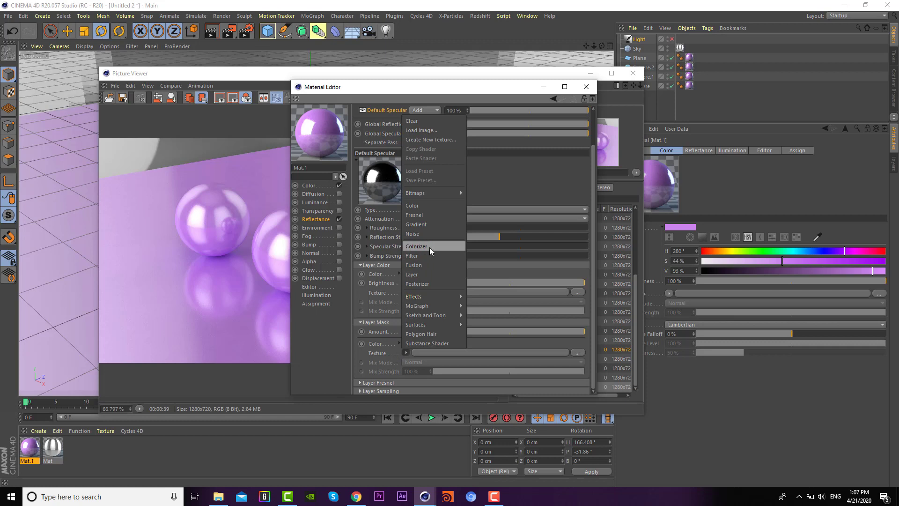
{"action": "left_click", "coordinate": [423, 215]}
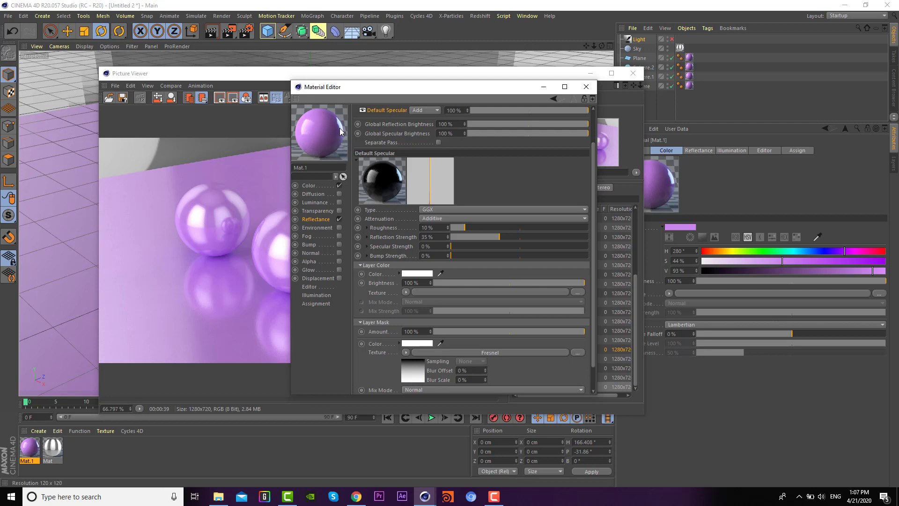
{"action": "left_click", "coordinate": [309, 186]}
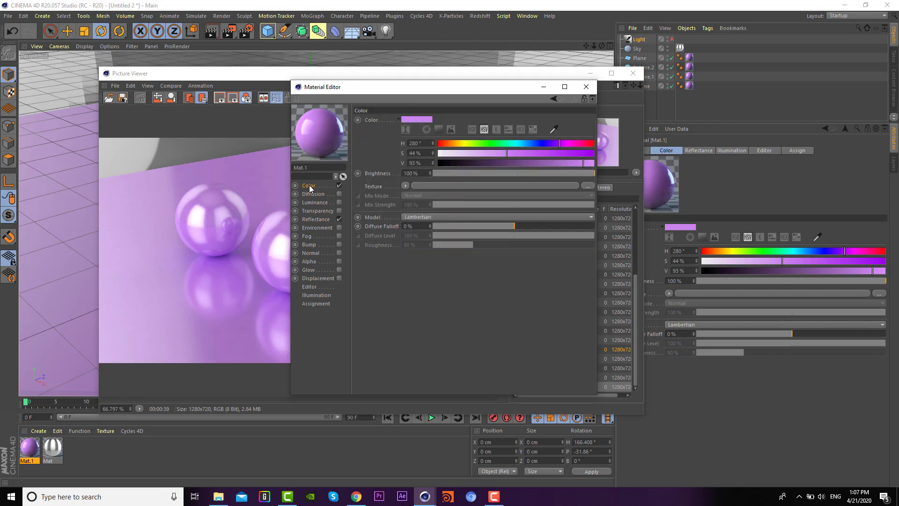
{"action": "left_click", "coordinate": [407, 186]}
{"action": "left_click", "coordinate": [424, 286]}
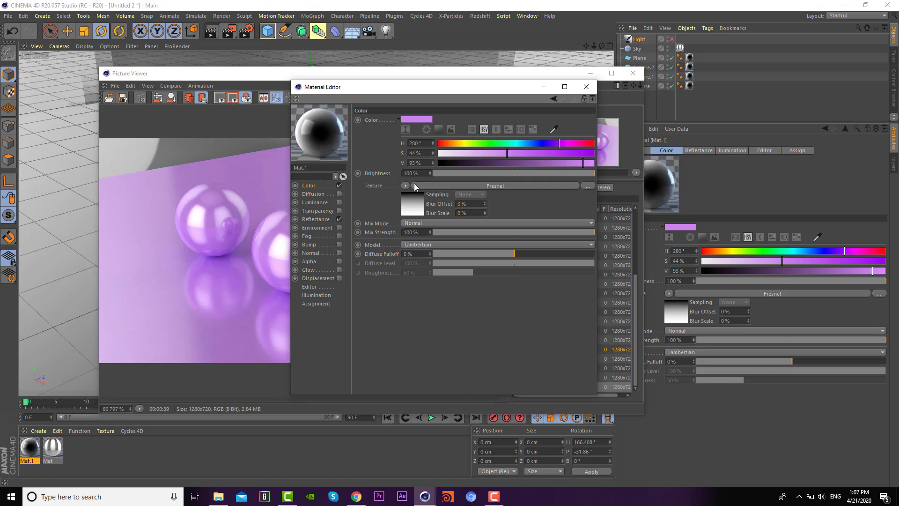
{"action": "left_click", "coordinate": [458, 186]}
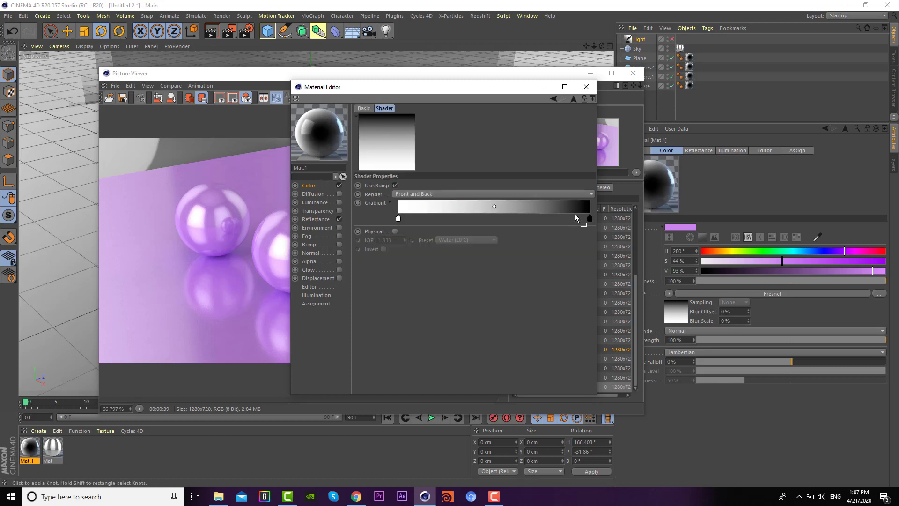
{"action": "left_click_drag", "start_coordinate": [591, 224], "coordinate": [430, 226]}
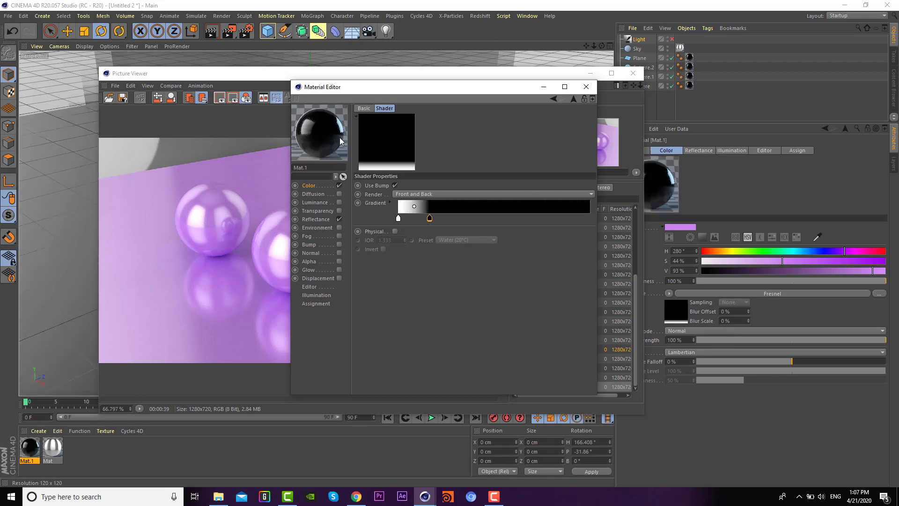
{"action": "left_click_drag", "start_coordinate": [429, 219], "coordinate": [590, 218]}
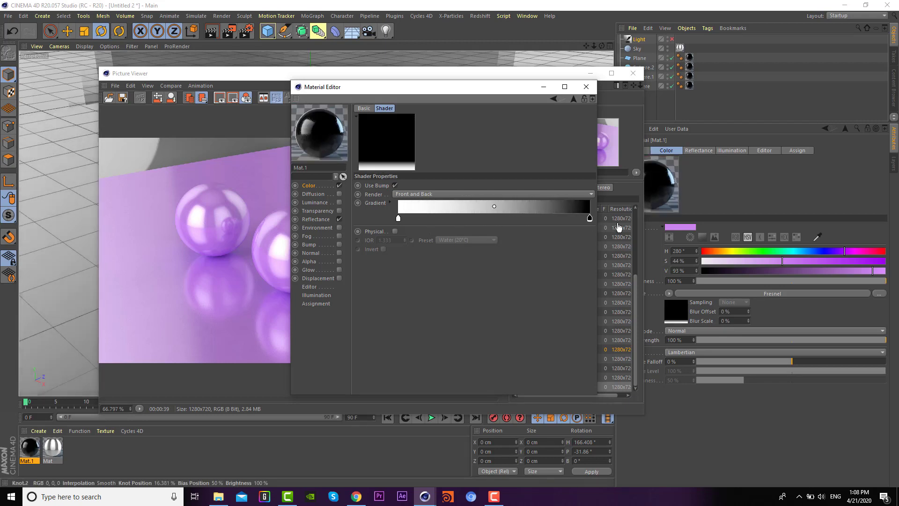
{"action": "left_click_drag", "start_coordinate": [398, 222], "coordinate": [514, 218]}
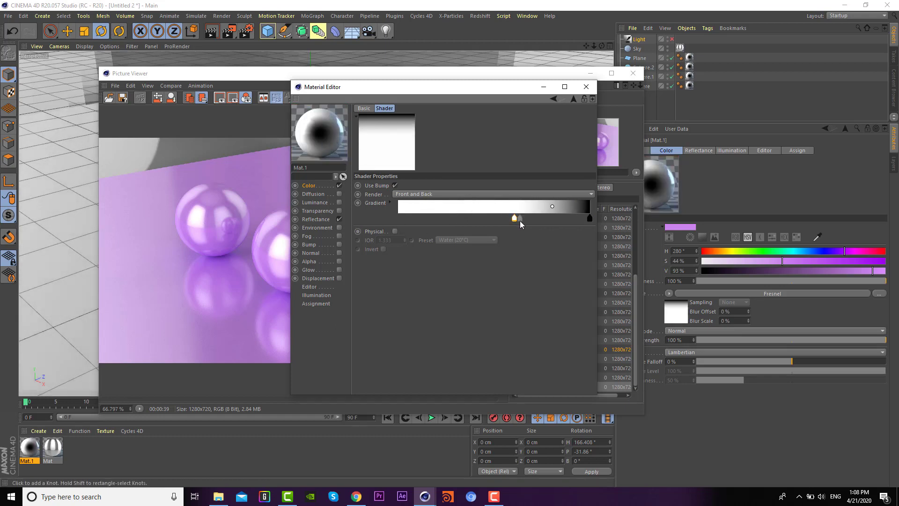
{"action": "left_click_drag", "start_coordinate": [515, 219], "coordinate": [375, 223]}
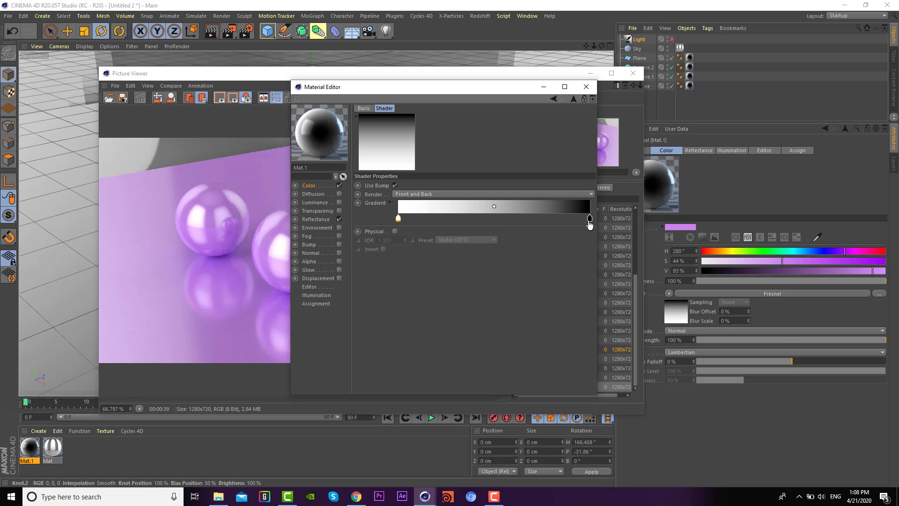
{"action": "double_click", "coordinate": [590, 218]}
{"action": "left_click", "coordinate": [575, 249]}
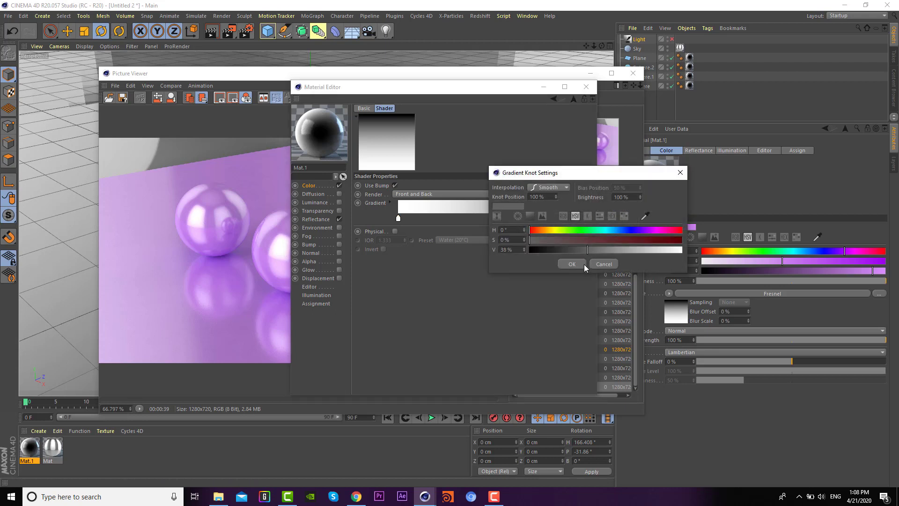
{"action": "left_click", "coordinate": [584, 264]}
{"action": "double_click", "coordinate": [398, 218]}
{"action": "left_click", "coordinate": [453, 248]}
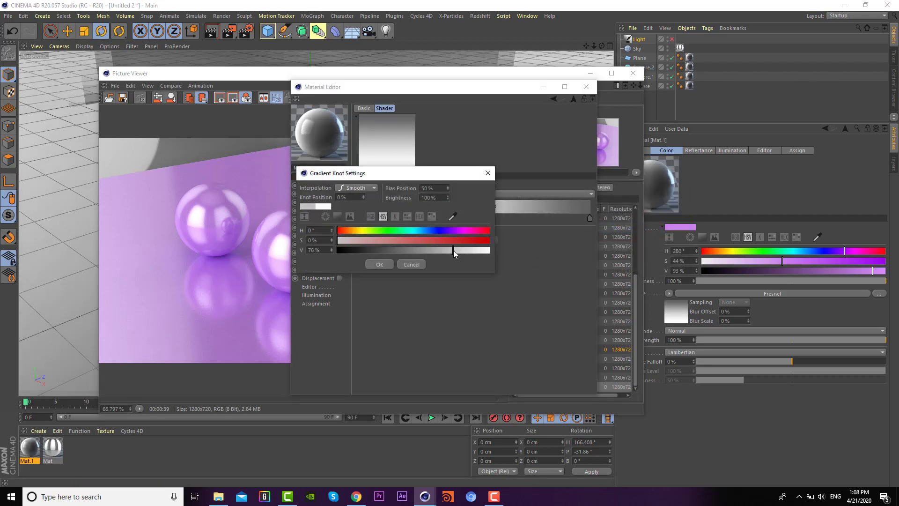
{"action": "left_click", "coordinate": [375, 262]}
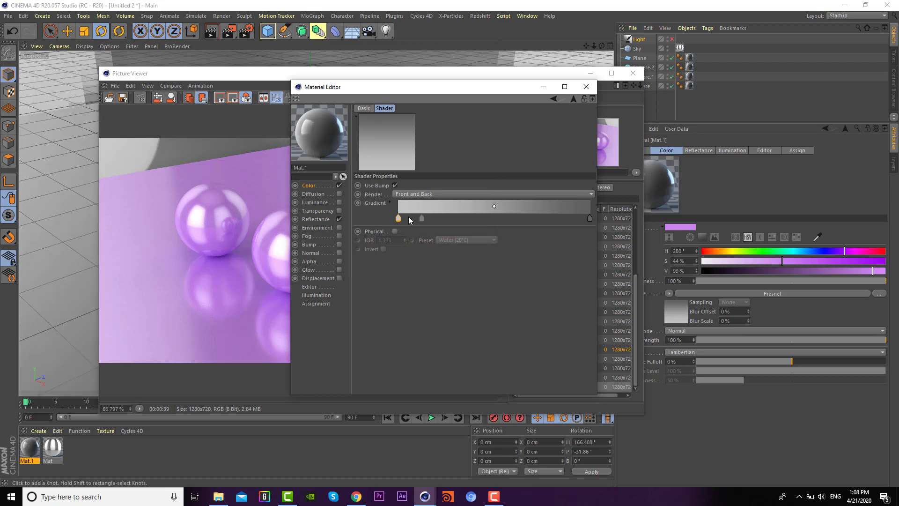
{"action": "left_click", "coordinate": [316, 188]}
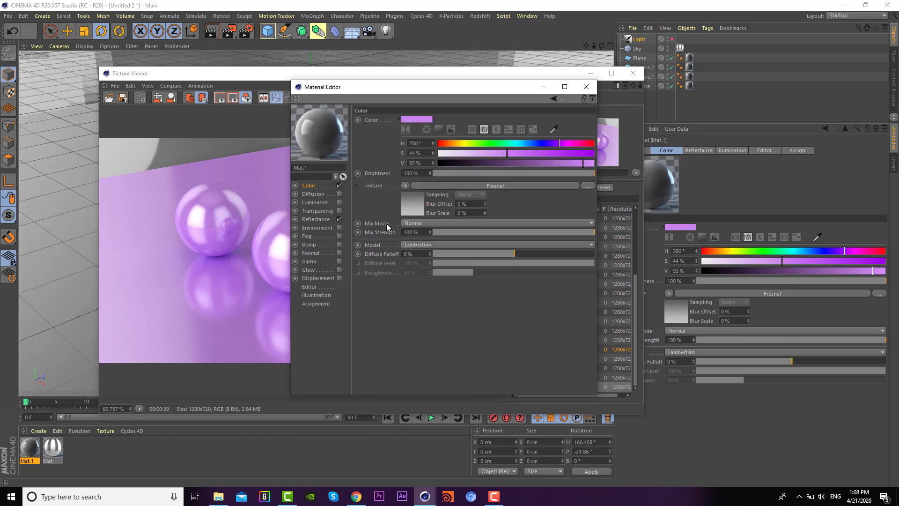
{"action": "left_click", "coordinate": [406, 186]}
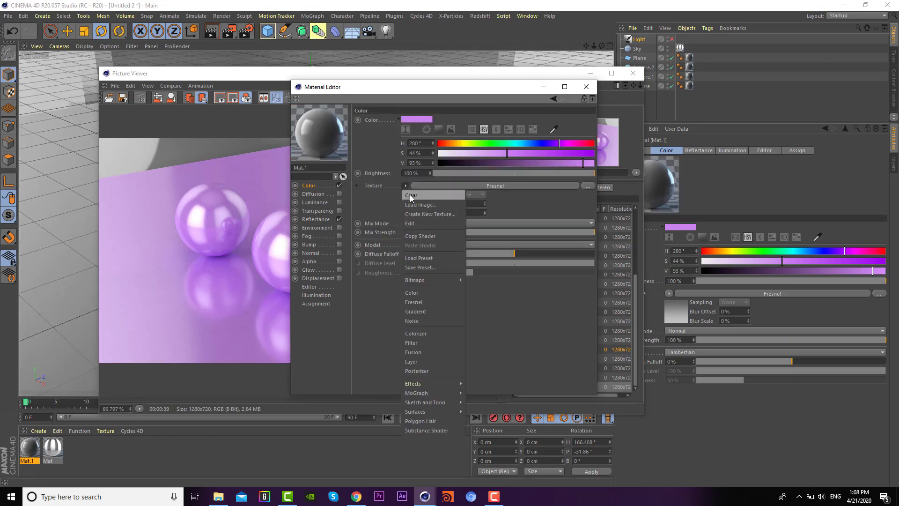
{"action": "left_click", "coordinate": [410, 196]}
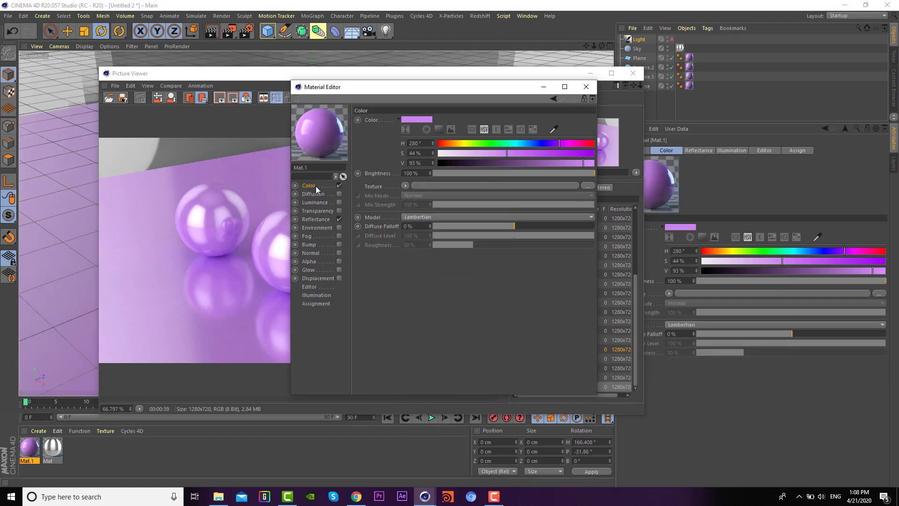
{"action": "left_click", "coordinate": [316, 219]}
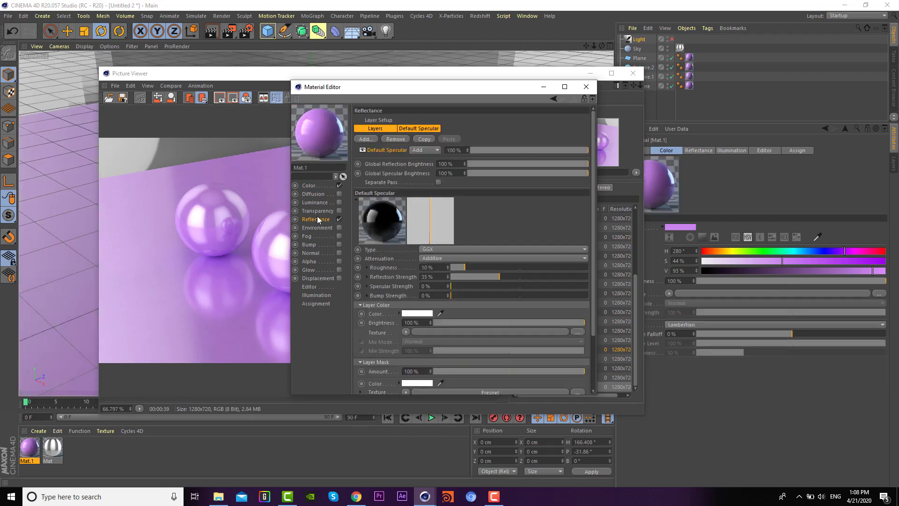
- Close the Material Editor and render the scene to the Picture Viewer, inspecting it zoomed in
{"action": "left_click", "coordinate": [586, 87]}
{"action": "left_click_drag", "start_coordinate": [556, 74], "coordinate": [542, 61]}
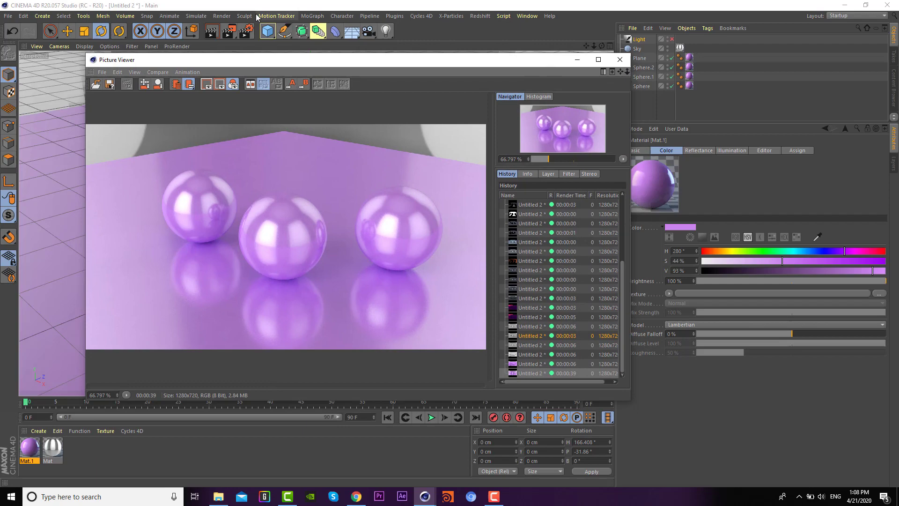
{"action": "left_click", "coordinate": [233, 32]}
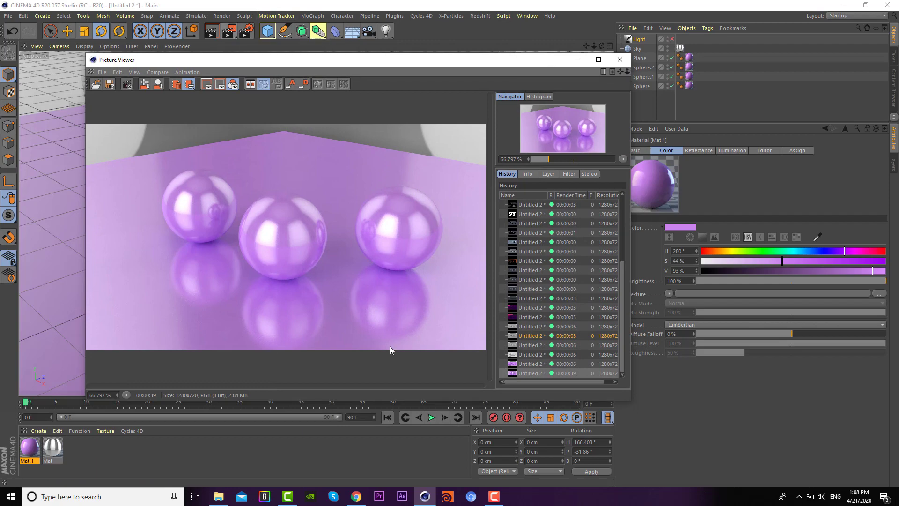
{"action": "left_click", "coordinate": [493, 496]}
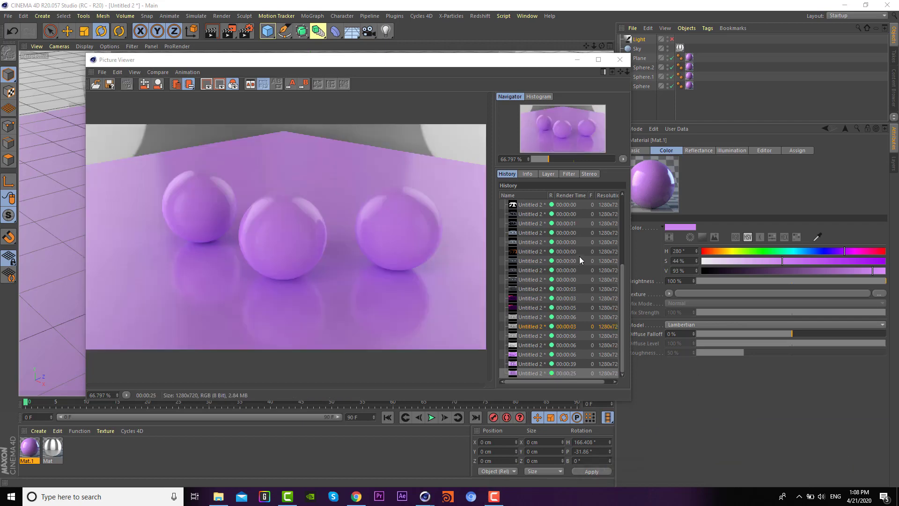
{"action": "scroll", "coordinate": [338, 225], "scroll_direction": "up", "scroll_amount": 2}
{"action": "mouse_move", "coordinate": [351, 234]}
{"action": "left_mouse_down"}
{"action": "mouse_move", "coordinate": [209, 284]}
{"action": "mouse_move", "coordinate": [386, 187]}
{"action": "left_mouse_up"}
{"action": "scroll", "coordinate": [364, 196], "scroll_direction": "down", "scroll_amount": 1}
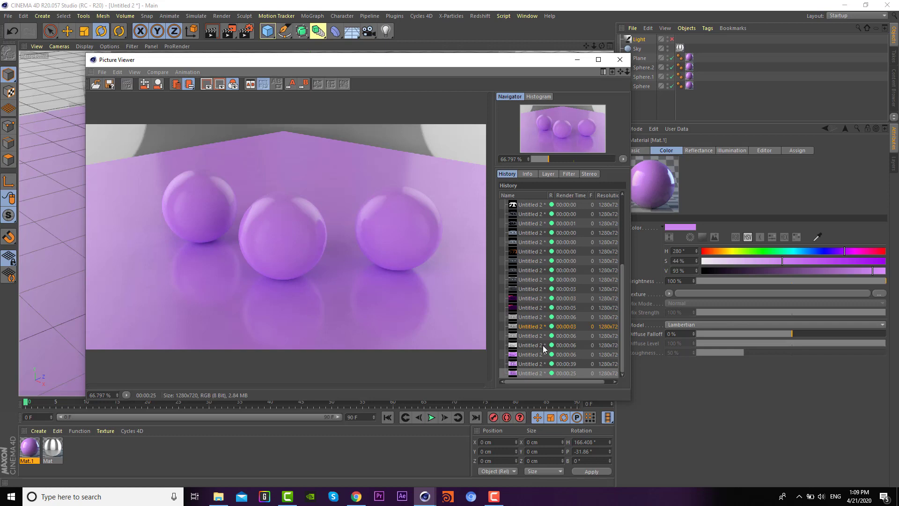
- Compare the softer-reflection render with the earlier glossier one in History, then close the viewer
{"action": "left_click", "coordinate": [532, 364]}
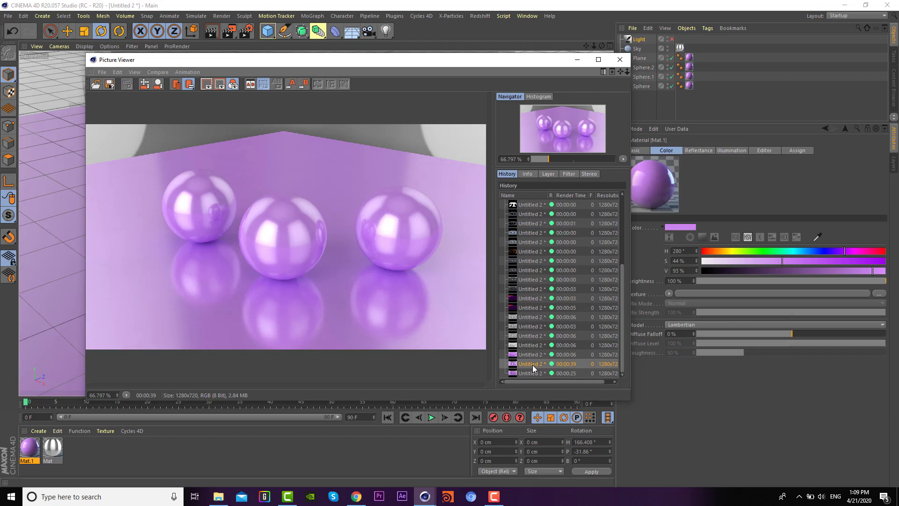
{"action": "left_click", "coordinate": [533, 370]}
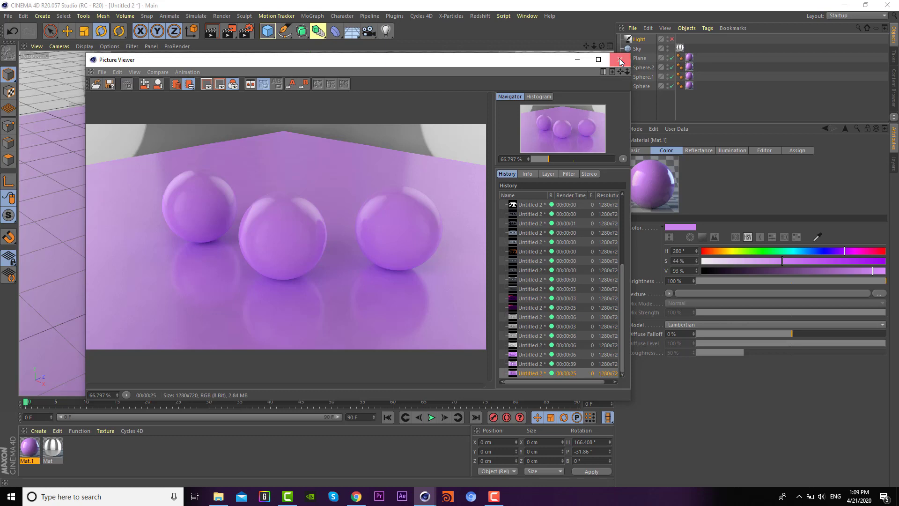
{"action": "left_click", "coordinate": [620, 61]}
{"action": "left_click", "coordinate": [98, 454]}
- Create Mat.2, apply it to Sphere.1, delete Sphere.1's Mat.1 tag and open Mat.2
{"action": "double_click", "coordinate": [98, 454]}
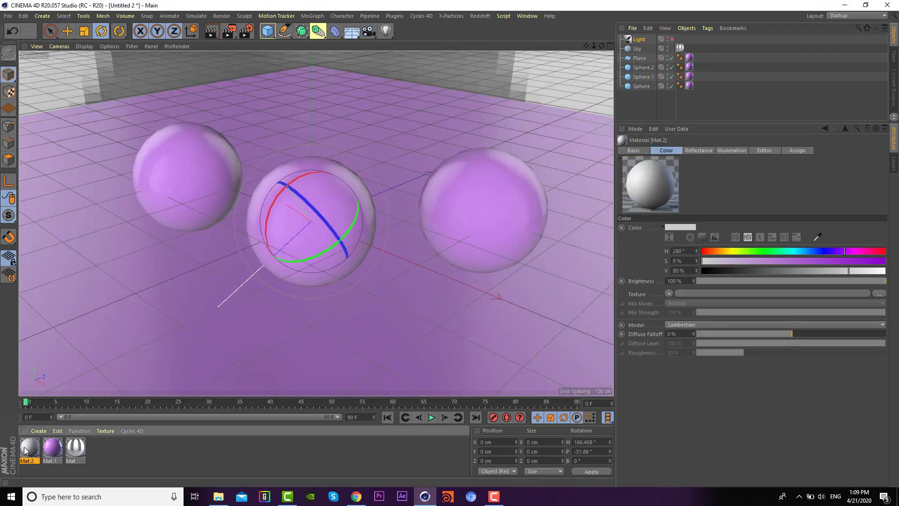
{"action": "left_click_drag", "start_coordinate": [29, 449], "coordinate": [490, 189]}
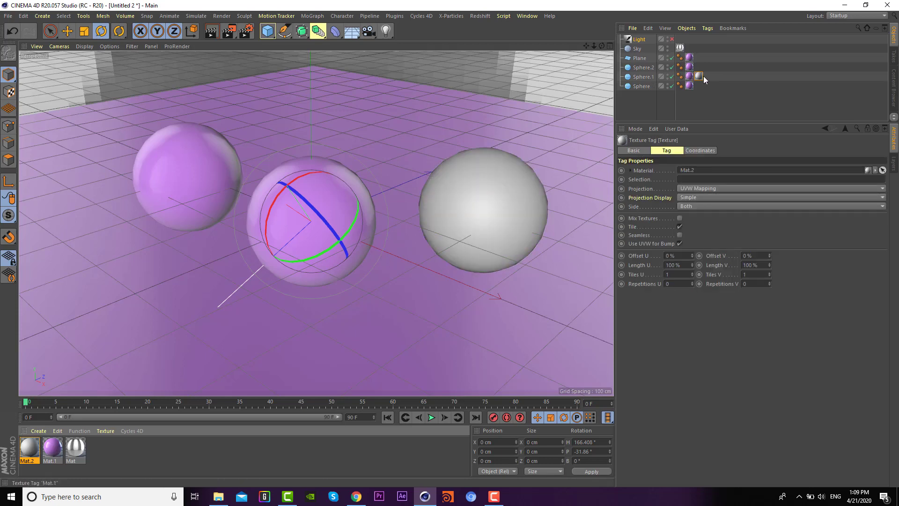
{"action": "left_click", "coordinate": [689, 76]}
{"action": "key", "text": "Delete"}
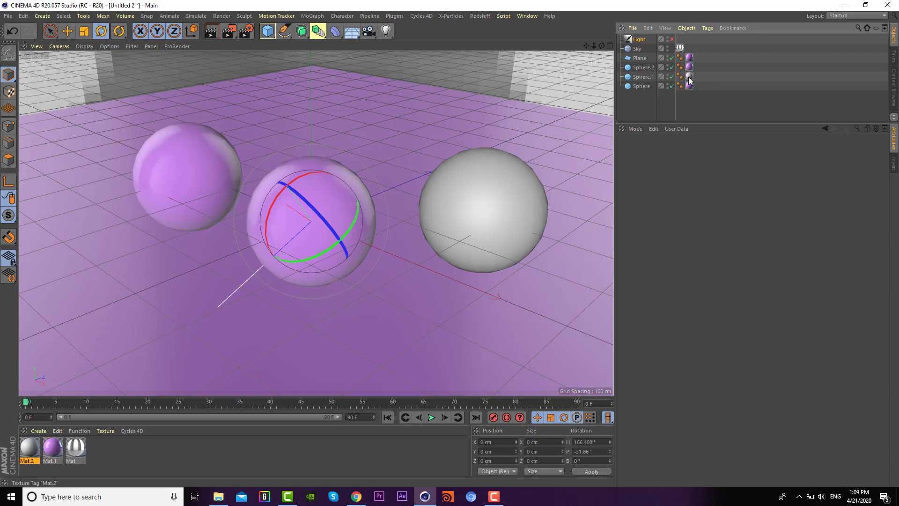
{"action": "left_click", "coordinate": [689, 77]}
{"action": "left_click", "coordinate": [29, 447]}
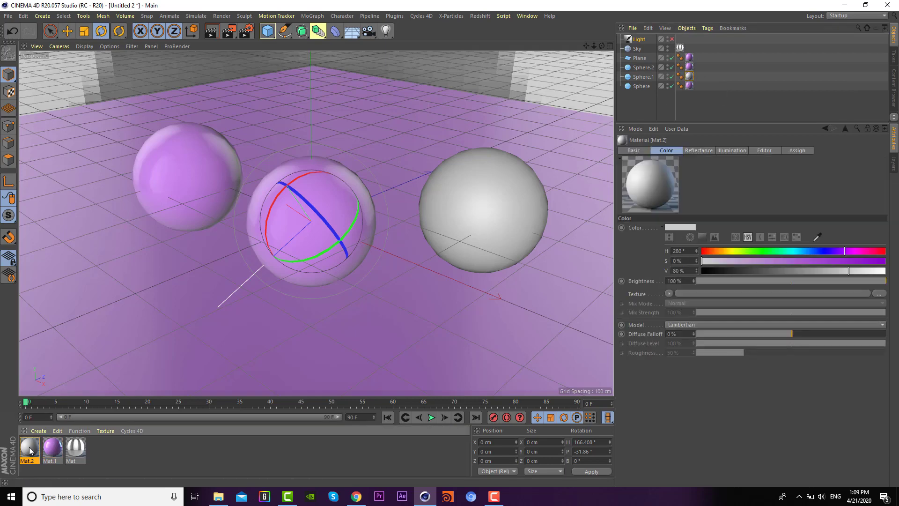
{"action": "double_click", "coordinate": [29, 446]}
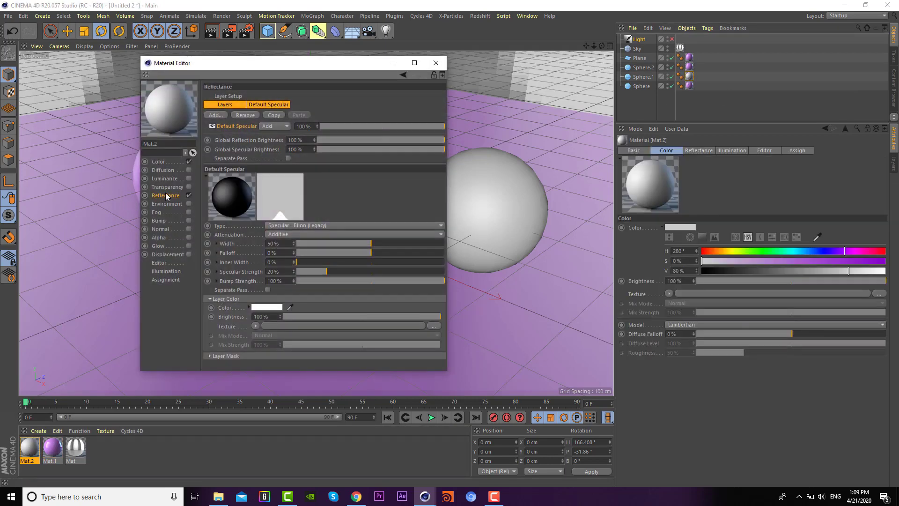
- Switch Mat.2's reflection layer to GGX with specular and bump strength at 0%
{"action": "left_click", "coordinate": [279, 225]}
{"action": "left_click", "coordinate": [281, 244]}
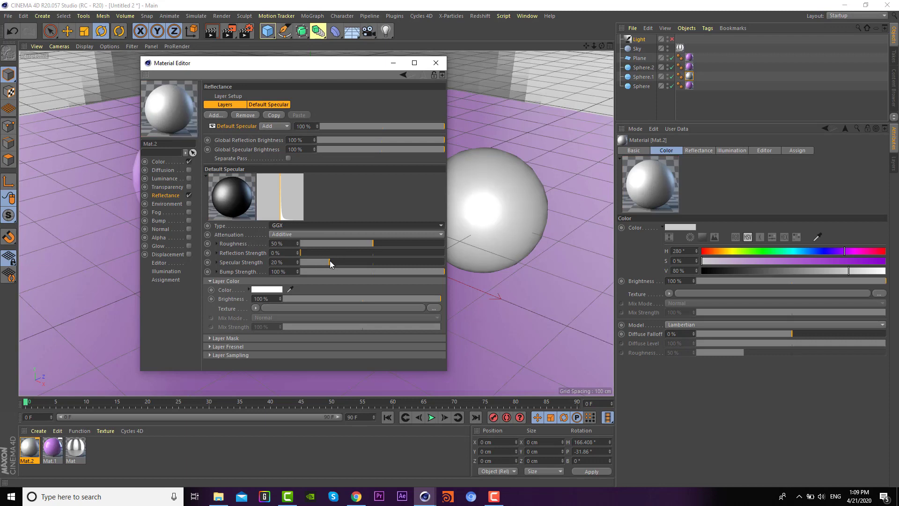
{"action": "left_click_drag", "start_coordinate": [324, 261], "coordinate": [243, 274]}
{"action": "left_click", "coordinate": [316, 270]}
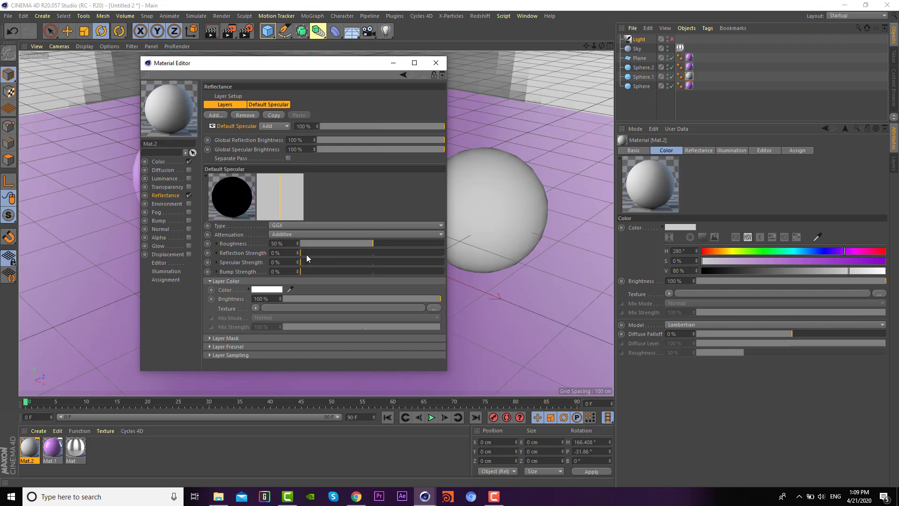
{"action": "left_click_drag", "start_coordinate": [306, 253], "coordinate": [383, 253]}
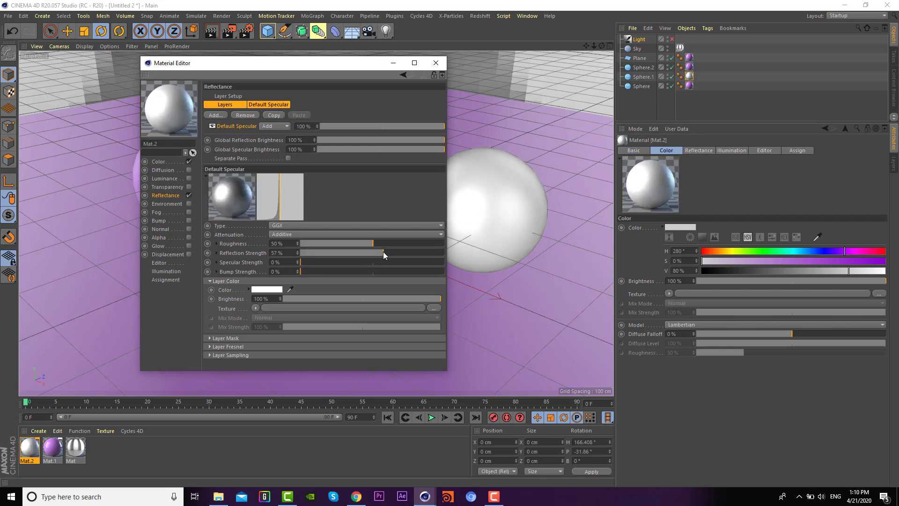
- Turn off Mat.2's Color channel and set reflection strength 30%, roughness 37%
{"action": "left_click", "coordinate": [173, 162]}
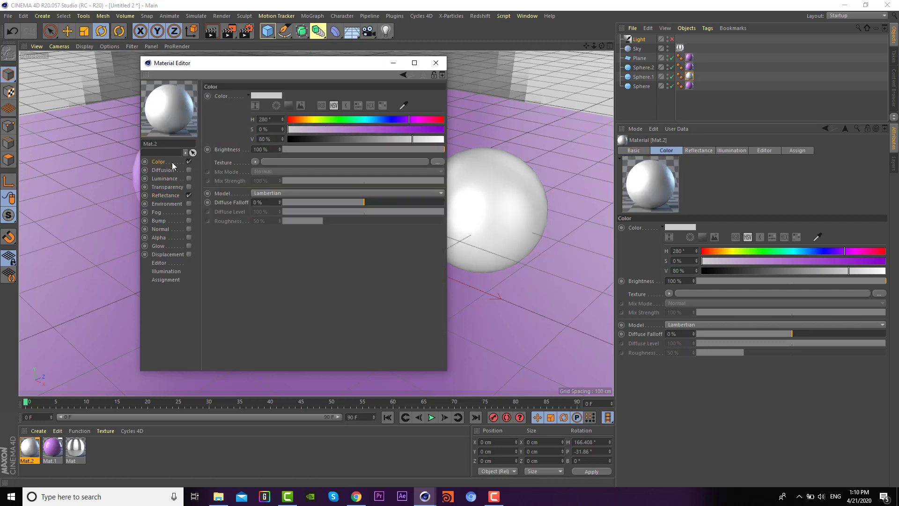
{"action": "left_click", "coordinate": [189, 161]}
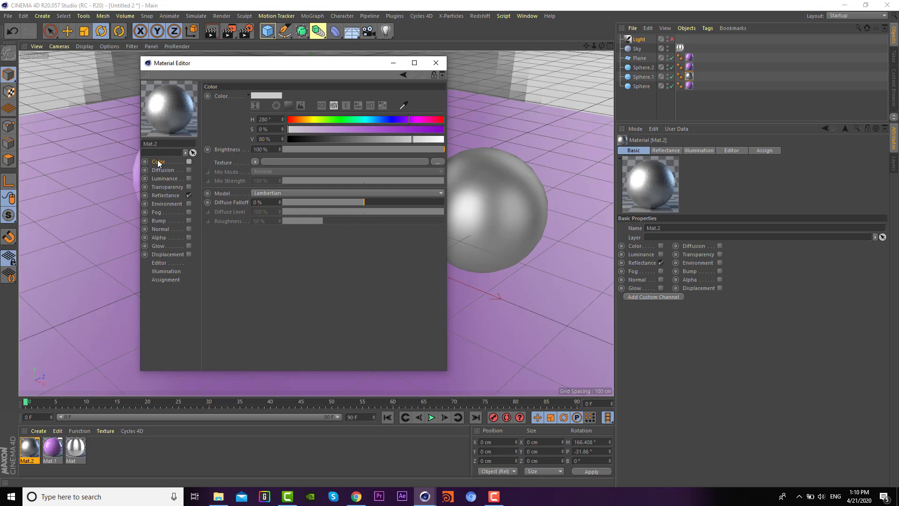
{"action": "left_click", "coordinate": [169, 196]}
{"action": "mouse_move", "coordinate": [338, 251]}
{"action": "left_mouse_down"}
{"action": "mouse_move", "coordinate": [332, 243]}
{"action": "mouse_move", "coordinate": [348, 242]}
{"action": "left_mouse_up"}
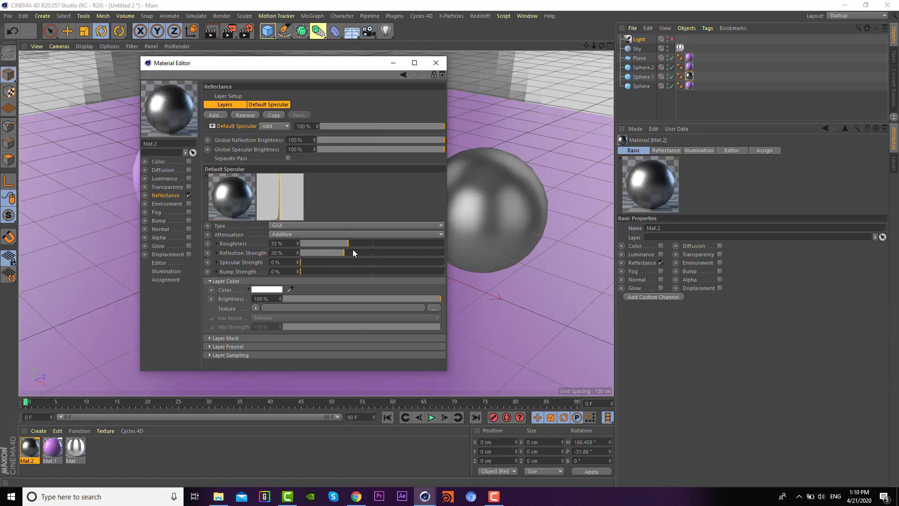
{"action": "left_click", "coordinate": [354, 241]}
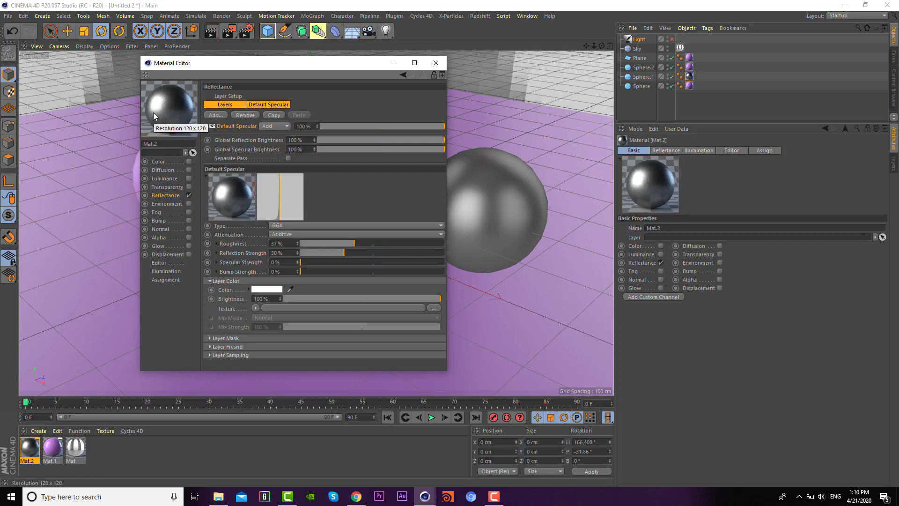
- Close the Material Editor and render to the Picture Viewer, zooming in on the metal sphere
{"action": "left_click", "coordinate": [435, 63]}
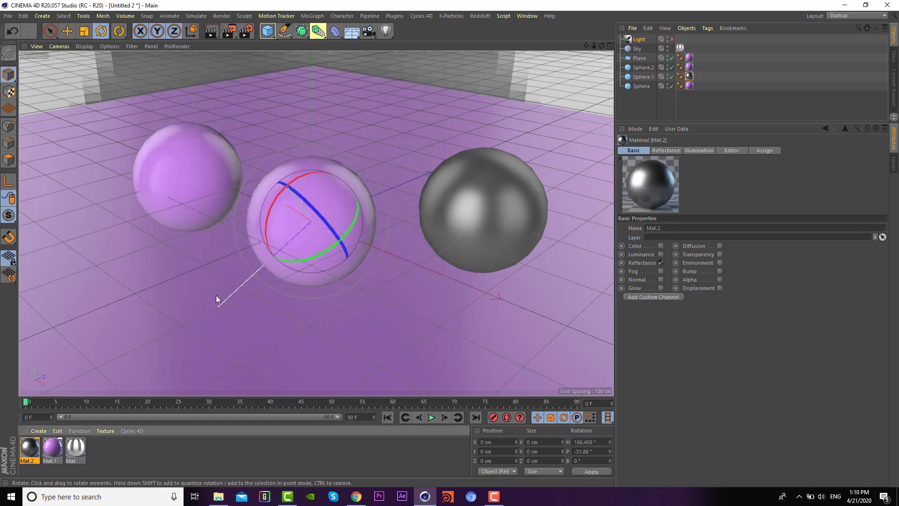
{"action": "left_click", "coordinate": [229, 32]}
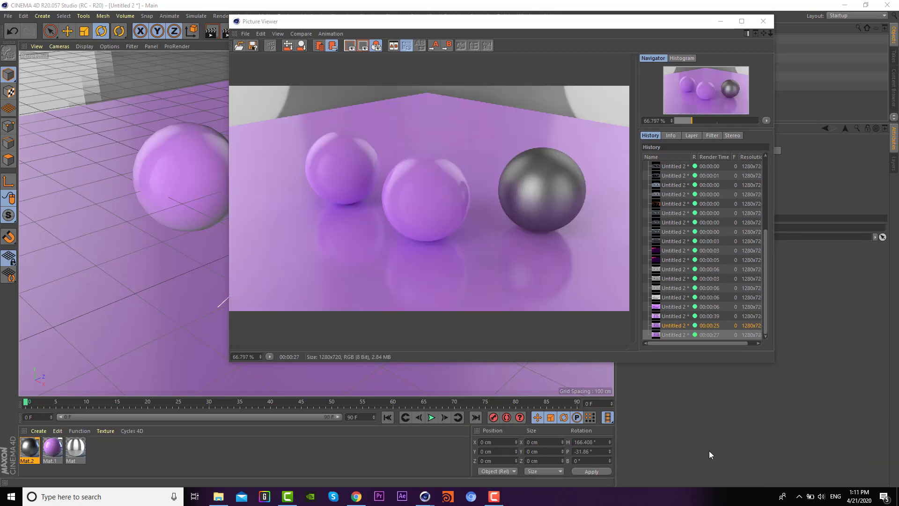
{"action": "left_click", "coordinate": [493, 498]}
{"action": "left_click", "coordinate": [494, 500]}
{"action": "scroll", "coordinate": [533, 195], "scroll_direction": "up", "scroll_amount": 2}
{"action": "left_click_drag", "start_coordinate": [533, 194], "coordinate": [399, 206]}
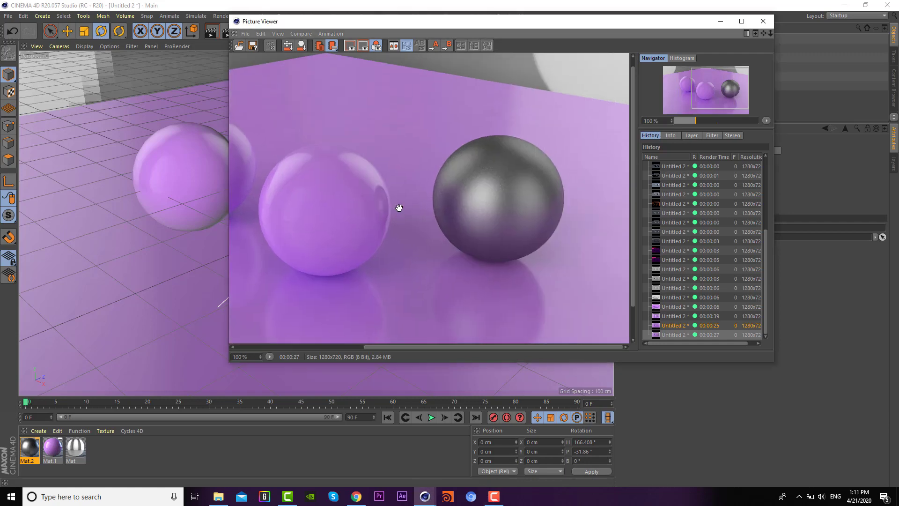
- Reopen Mat.2, raise reflection strength to 80% and re-enable its Color channel
{"action": "double_click", "coordinate": [30, 449]}
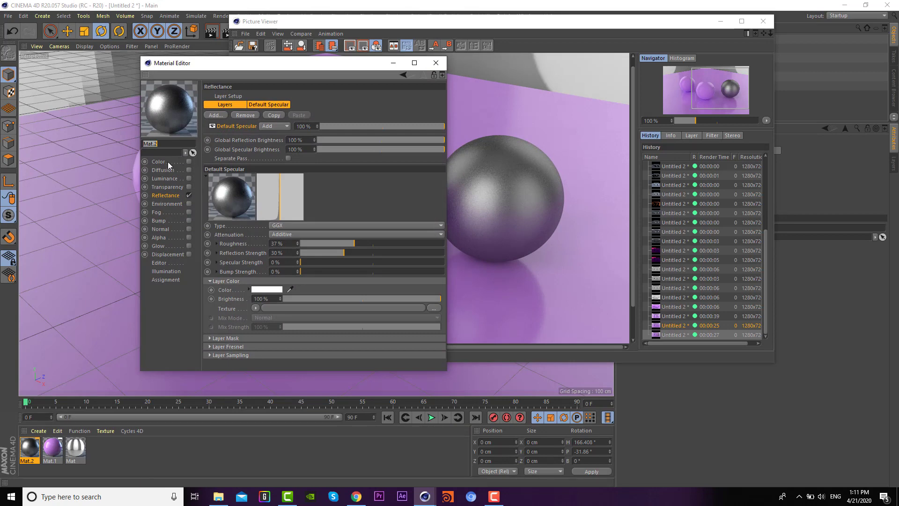
{"action": "left_click_drag", "start_coordinate": [343, 252], "coordinate": [415, 254]}
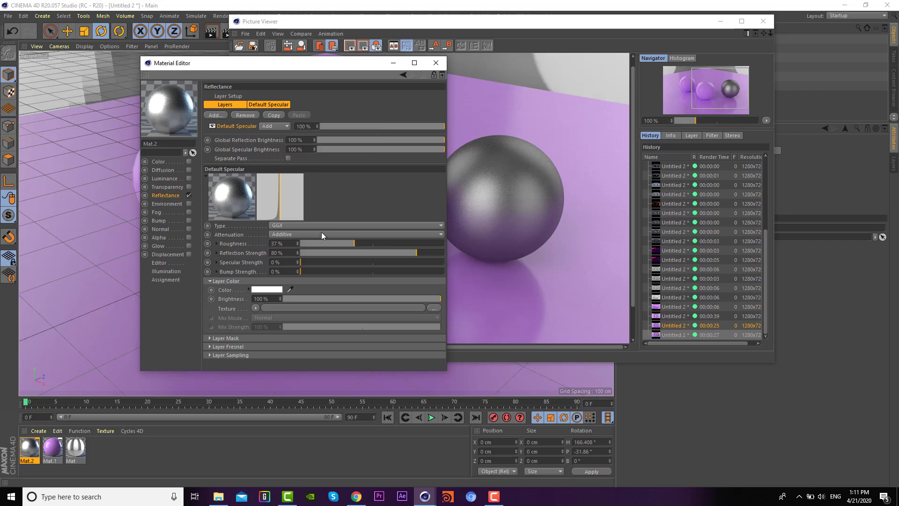
{"action": "left_click", "coordinate": [161, 163]}
{"action": "left_click", "coordinate": [190, 162]}
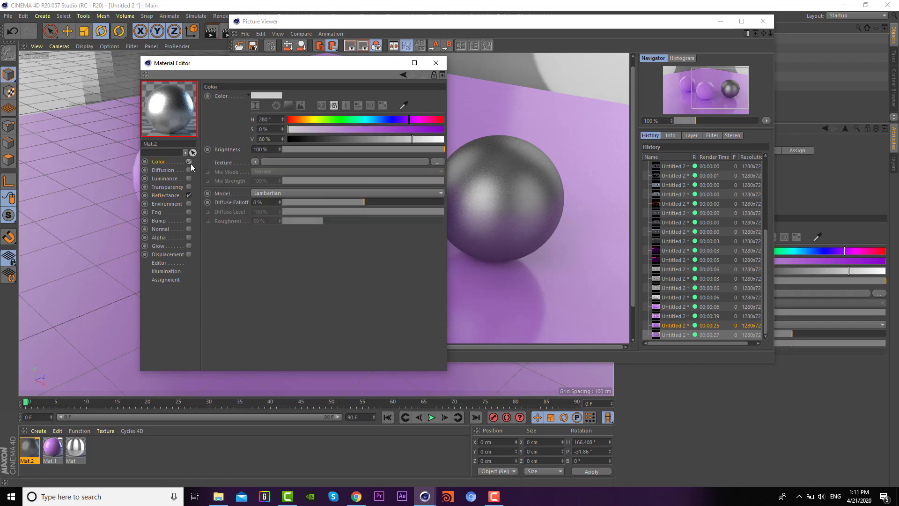
- Set Mat.2's base colour to pure black (V 0%) in the Color Picker
{"action": "left_click", "coordinate": [260, 96]}
{"action": "left_click", "coordinate": [342, 96]}
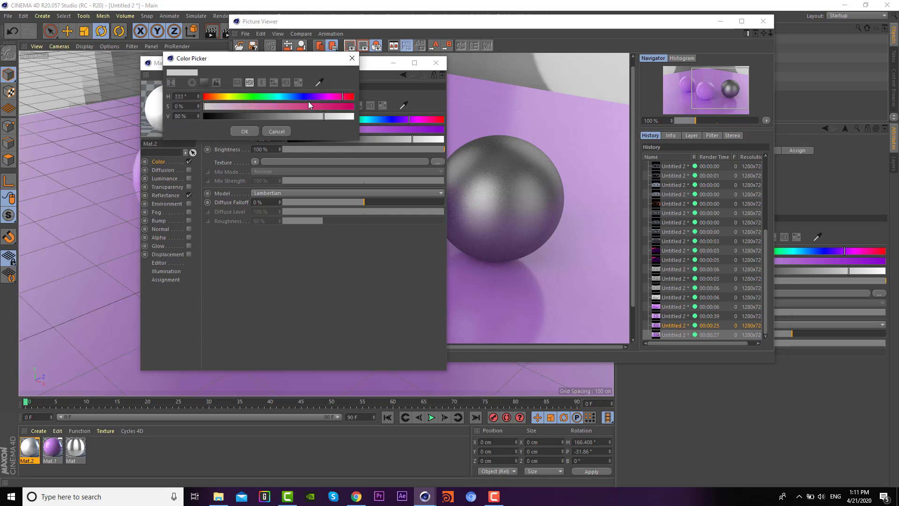
{"action": "left_click", "coordinate": [295, 107]}
{"action": "left_click", "coordinate": [248, 130]}
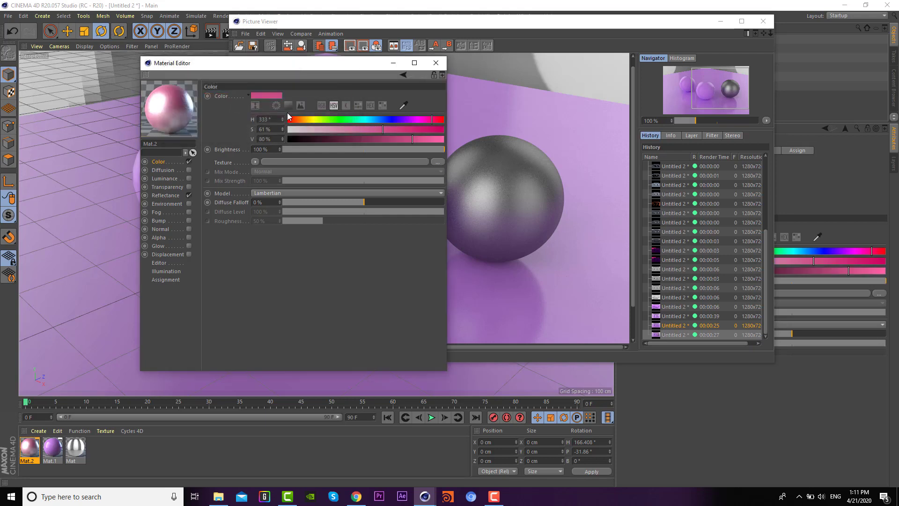
{"action": "left_click", "coordinate": [267, 95]}
{"action": "left_click", "coordinate": [214, 113]}
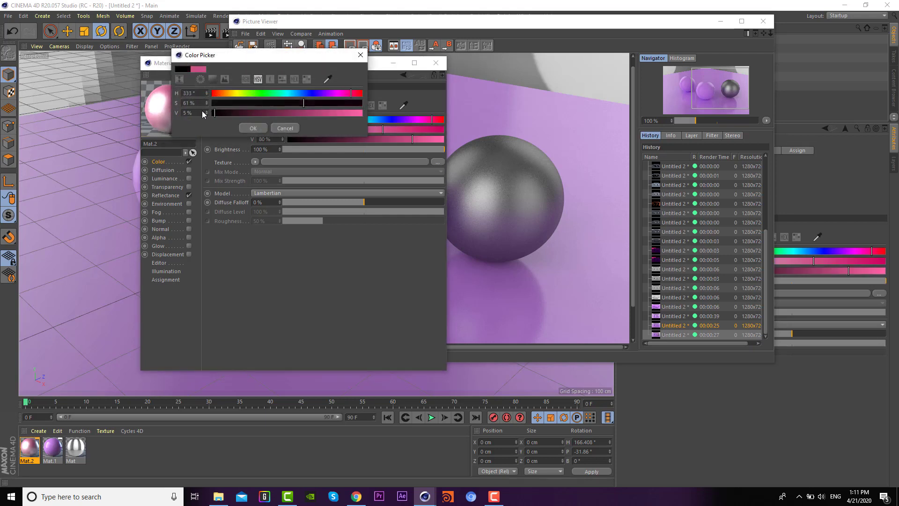
{"action": "left_click", "coordinate": [253, 127]}
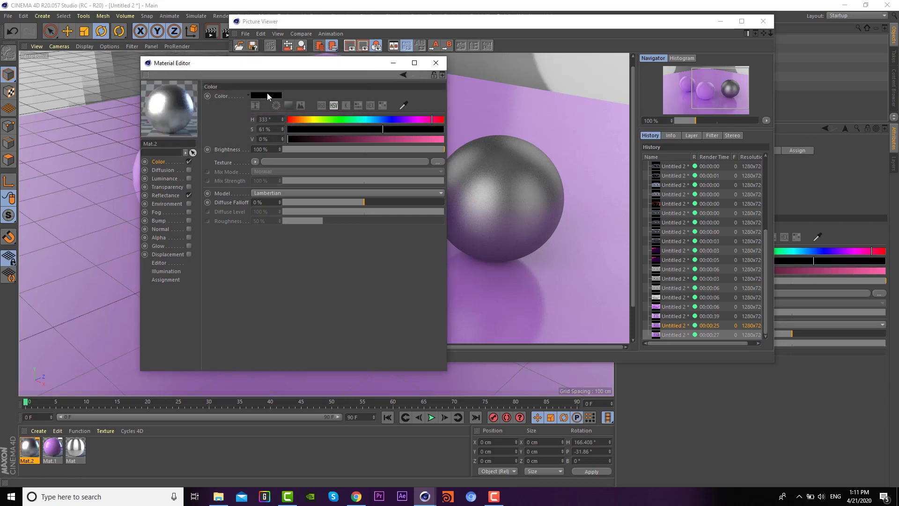
- Lower Mat.2's roughness to 29% and close the Material Editor
{"action": "left_click", "coordinate": [172, 197]}
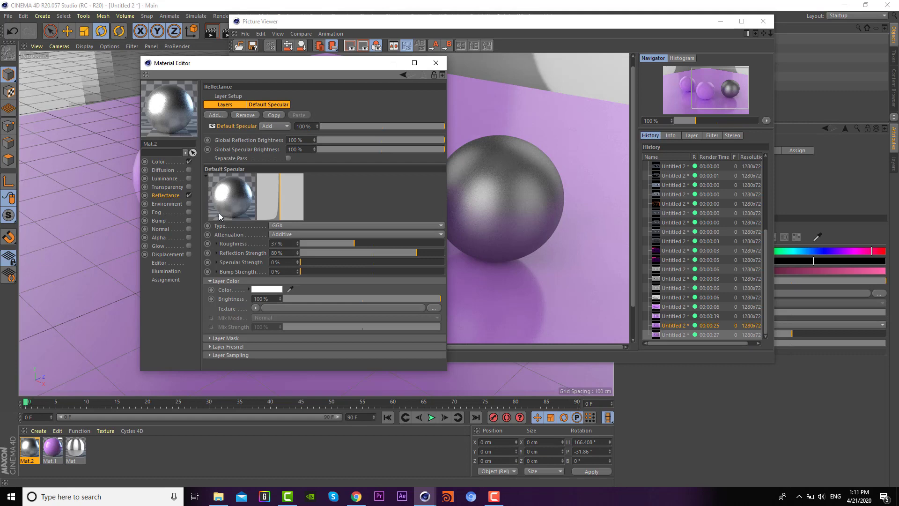
{"action": "left_click", "coordinate": [342, 242]}
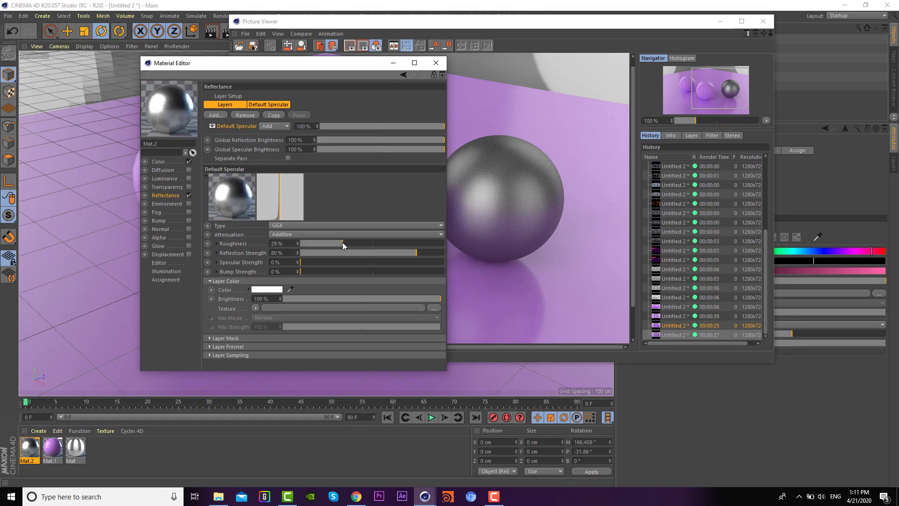
{"action": "left_click", "coordinate": [432, 64]}
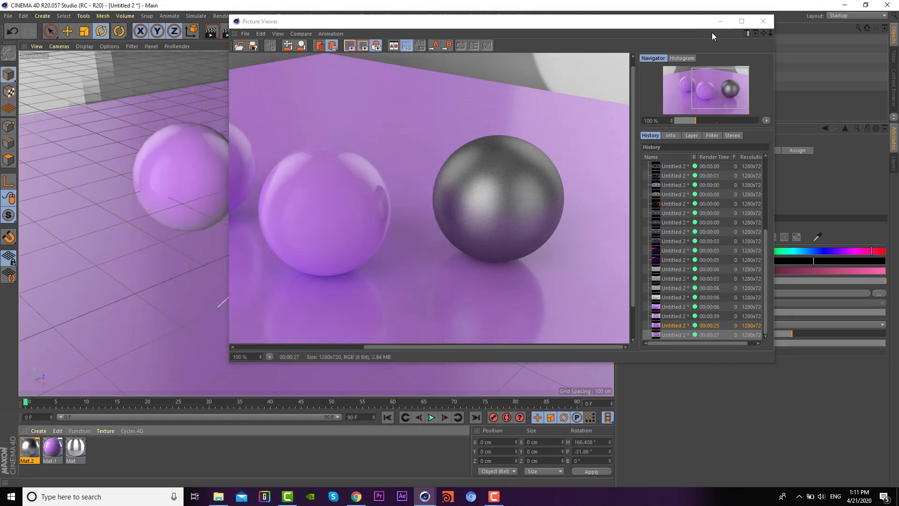
{"action": "left_click_drag", "start_coordinate": [411, 22], "coordinate": [308, 59]}
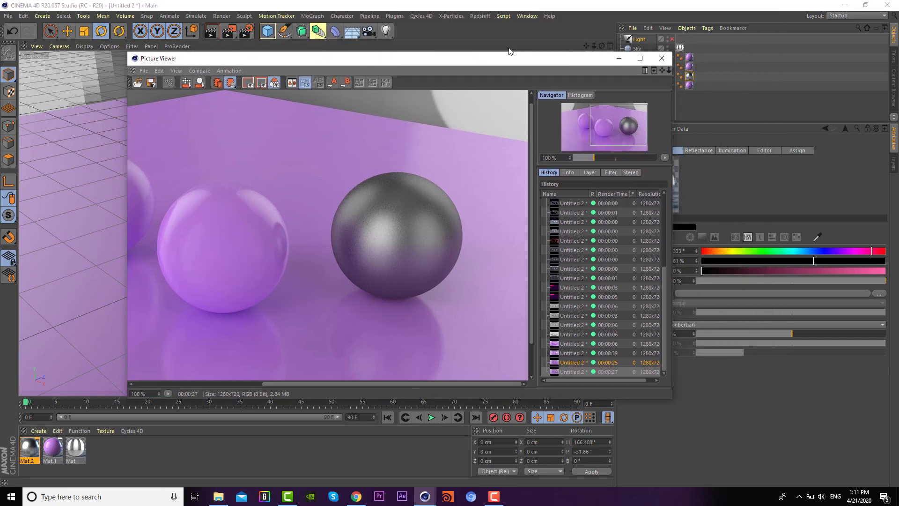
- Re-enable the Light object and render the scene to the Picture Viewer
{"action": "left_click", "coordinate": [671, 39]}
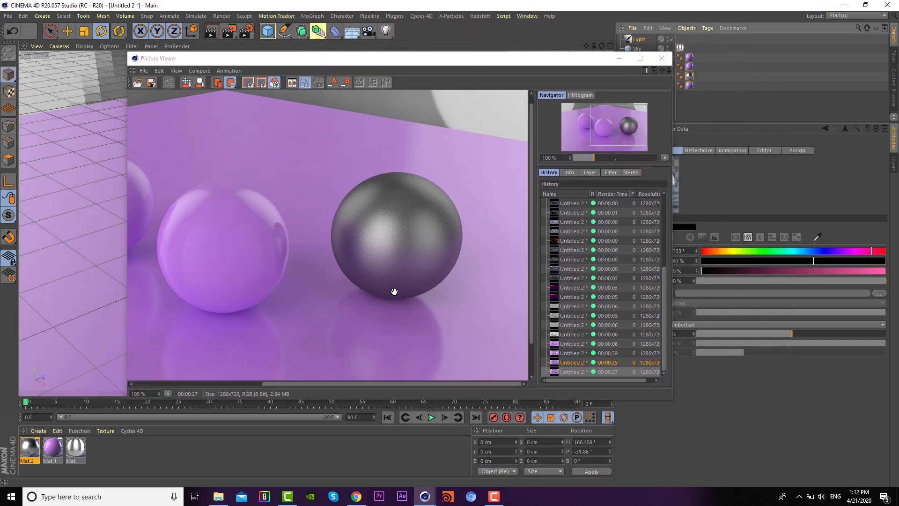
{"action": "left_click", "coordinate": [228, 31]}
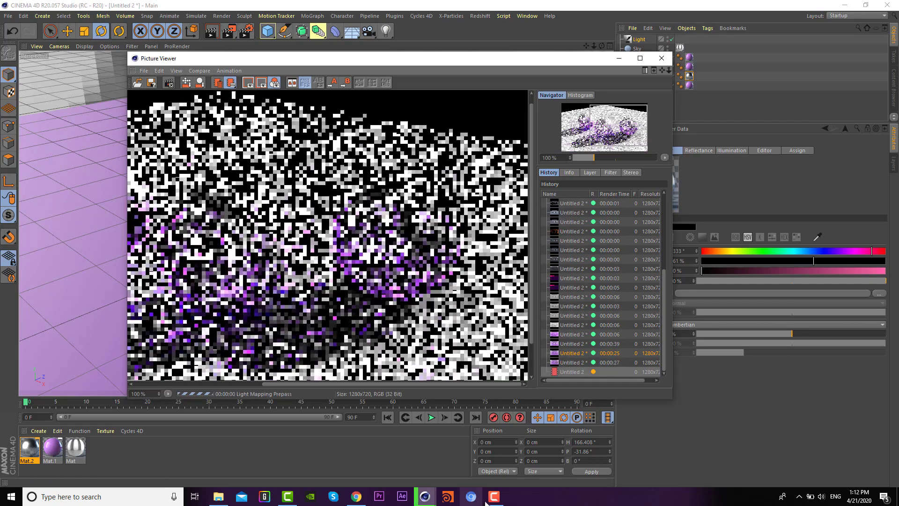
{"action": "left_click", "coordinate": [489, 501]}
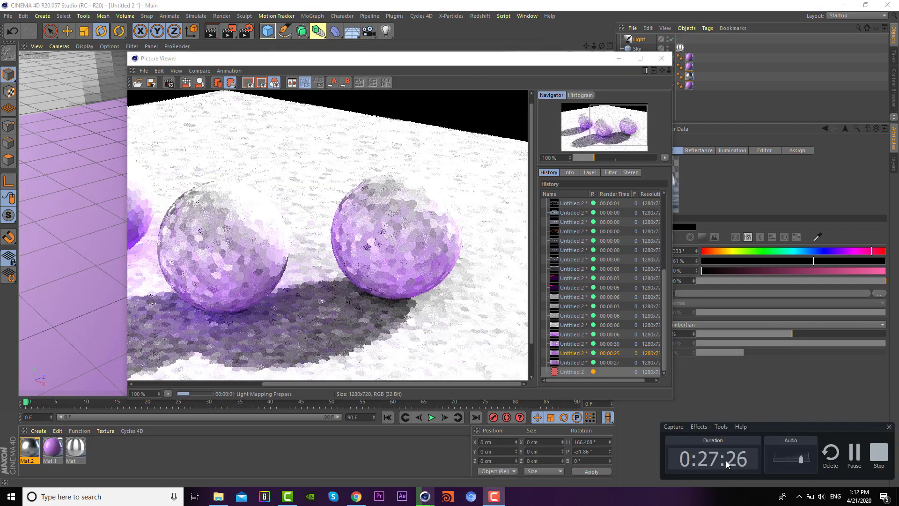
{"action": "left_click", "coordinate": [855, 454]}
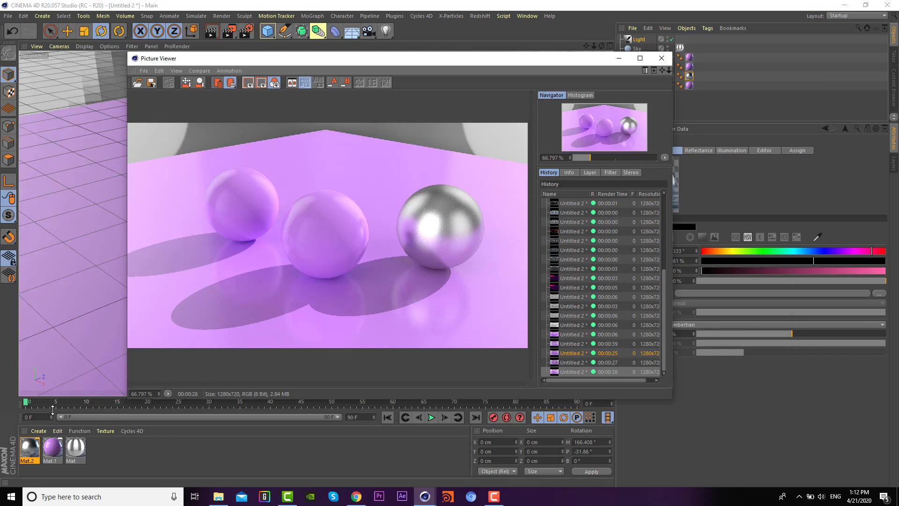
- Create Mat.3, apply it to the left sphere Sphere.2 and delete its old Mat.1 tag
{"action": "double_click", "coordinate": [109, 453]}
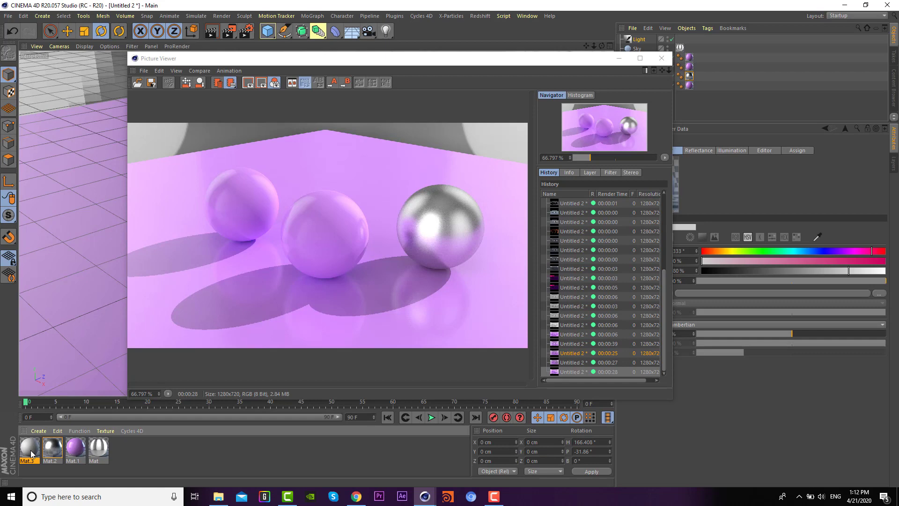
{"action": "left_click_drag", "start_coordinate": [284, 58], "coordinate": [521, 98]}
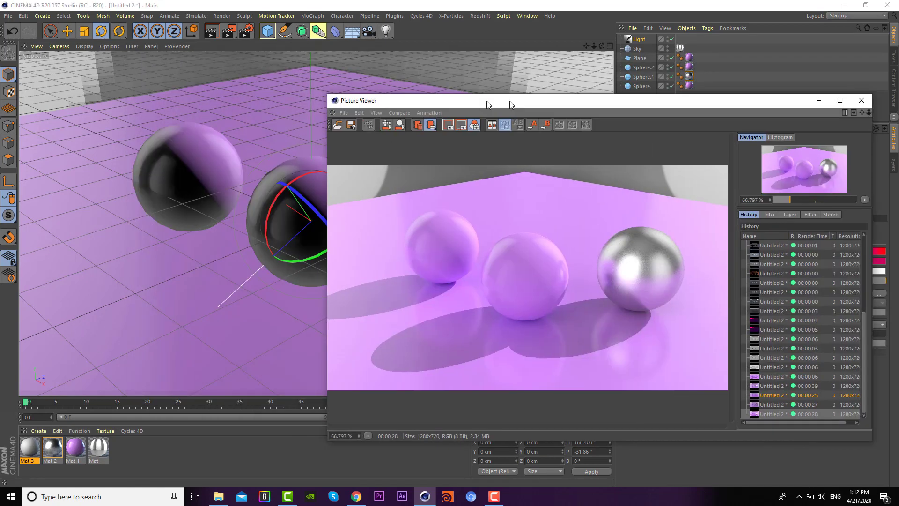
{"action": "left_click_drag", "start_coordinate": [29, 447], "coordinate": [218, 155]}
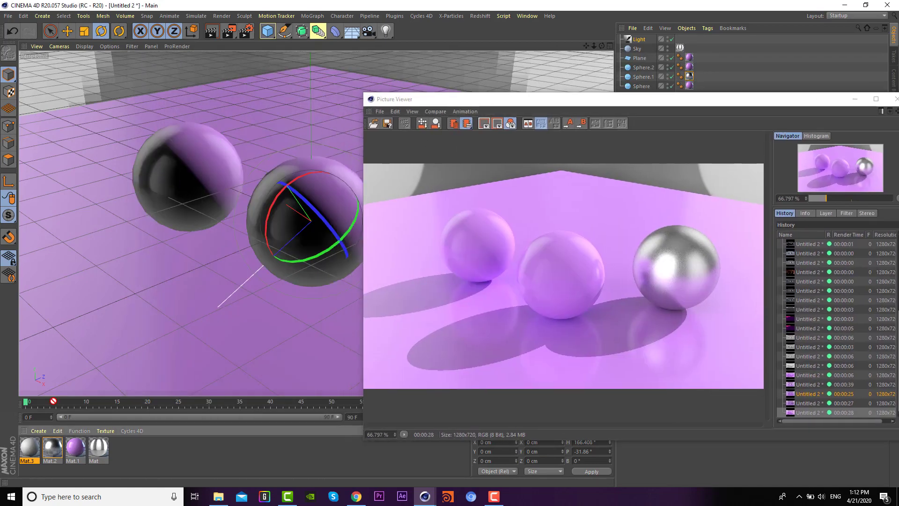
{"action": "left_click", "coordinate": [690, 67]}
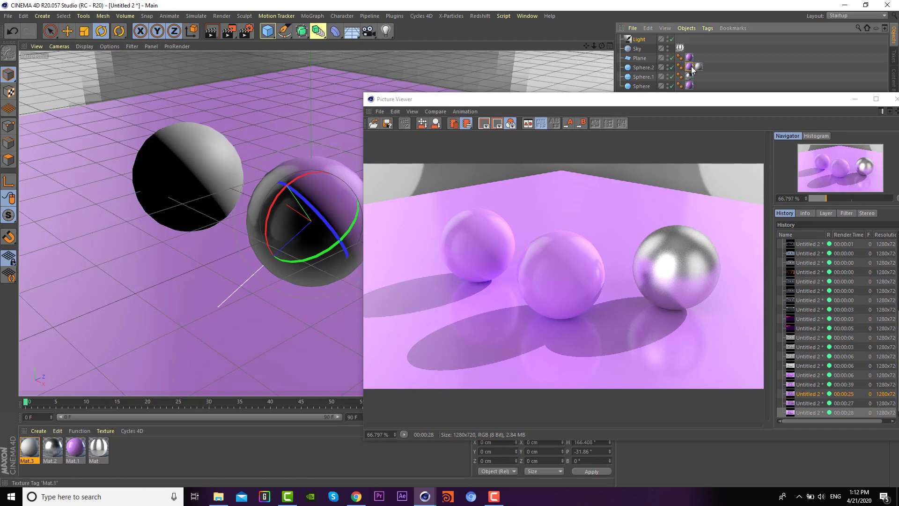
{"action": "key", "text": "Delete"}
- Open Mat.3, enable its Transparency channel and disable Reflectance
{"action": "left_click_drag", "start_coordinate": [670, 99], "coordinate": [570, 90]}
{"action": "double_click", "coordinate": [27, 445]}
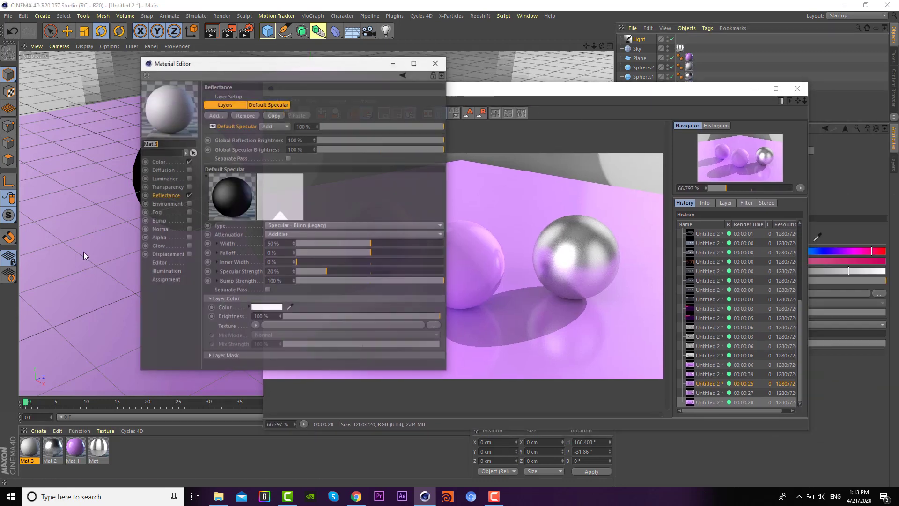
{"action": "left_click", "coordinate": [177, 187]}
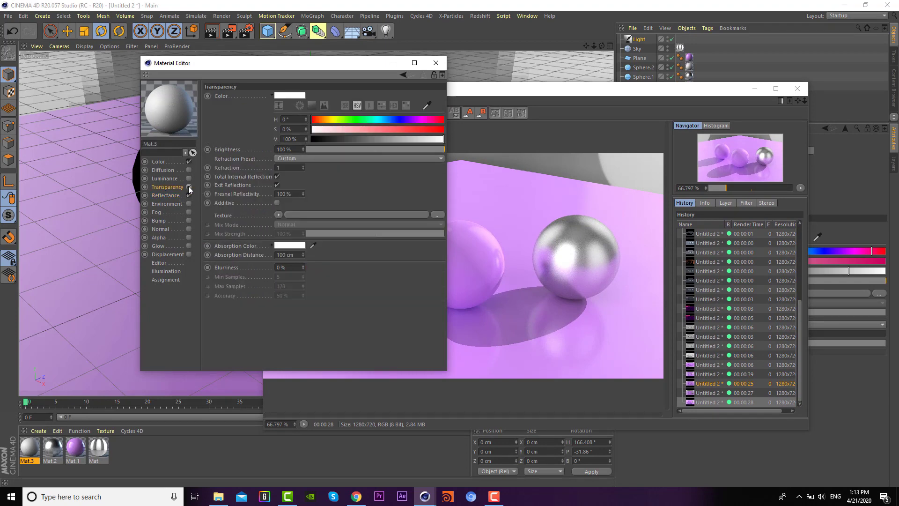
{"action": "left_click", "coordinate": [188, 187]}
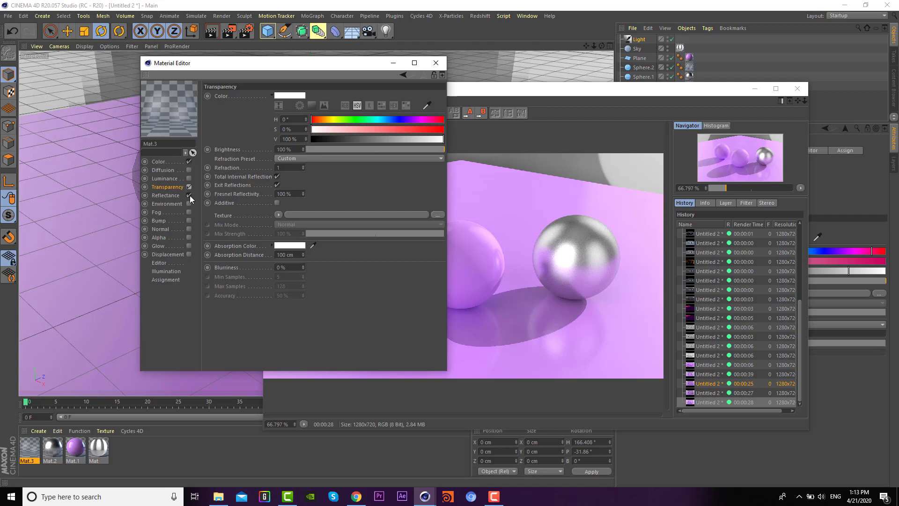
{"action": "left_click", "coordinate": [190, 195]}
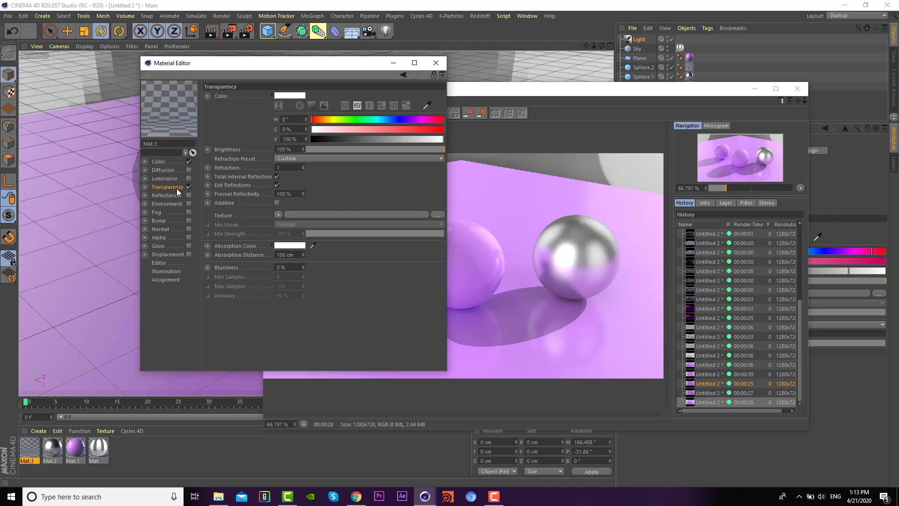
- Set Mat.3's transparency refraction index to 1.51
{"action": "left_click_drag", "start_coordinate": [282, 71], "coordinate": [216, 105]}
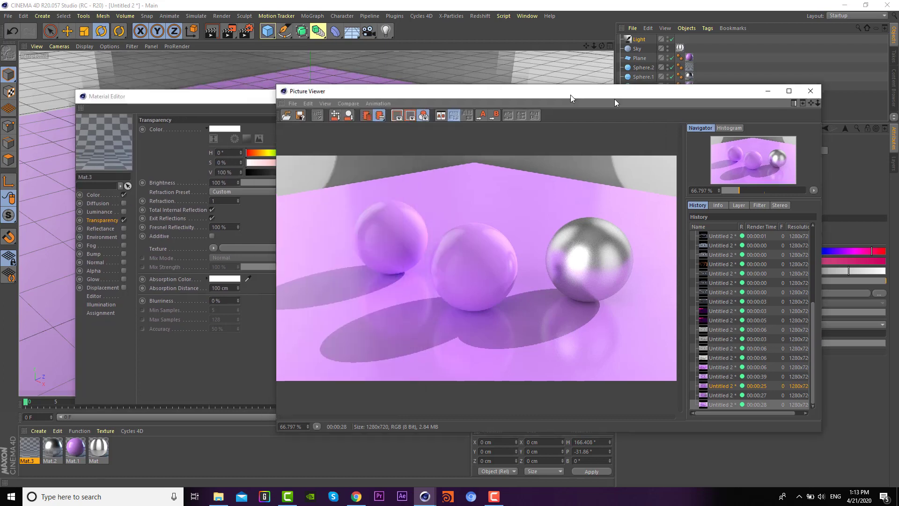
{"action": "left_click_drag", "start_coordinate": [614, 96], "coordinate": [718, 106]}
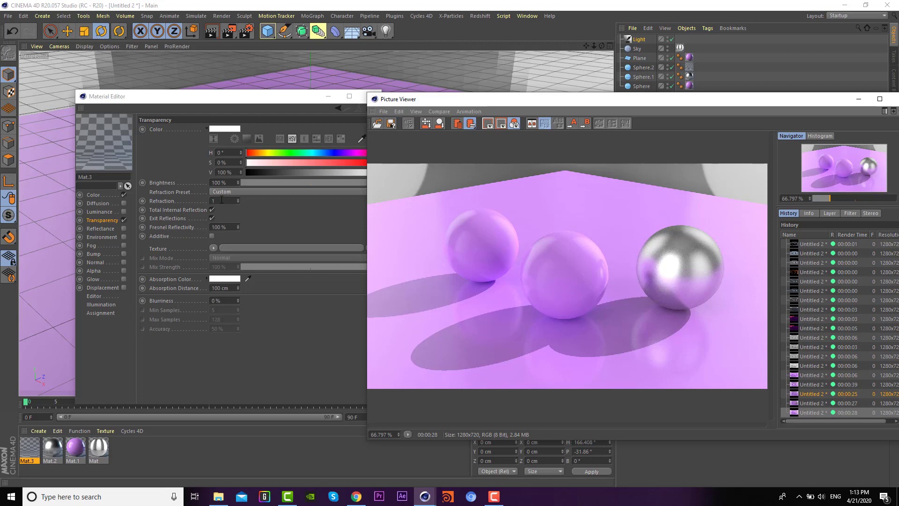
{"action": "left_click", "coordinate": [221, 200]}
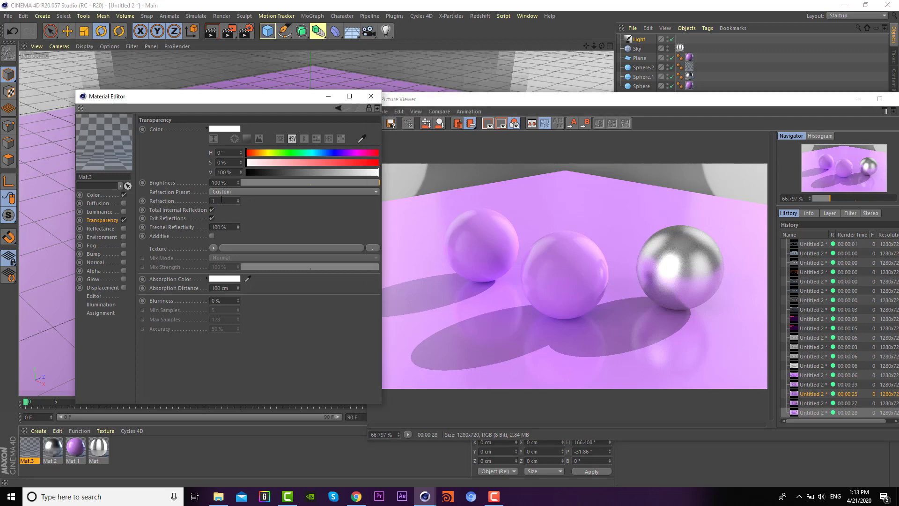
{"action": "type", "text": ".51"}
{"action": "key", "text": "Return"}
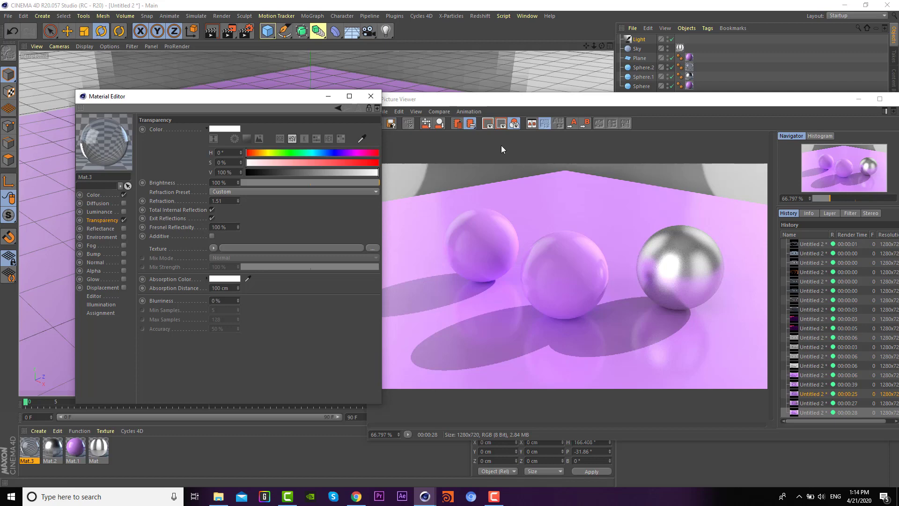
{"action": "left_click_drag", "start_coordinate": [630, 101], "coordinate": [517, 129]}
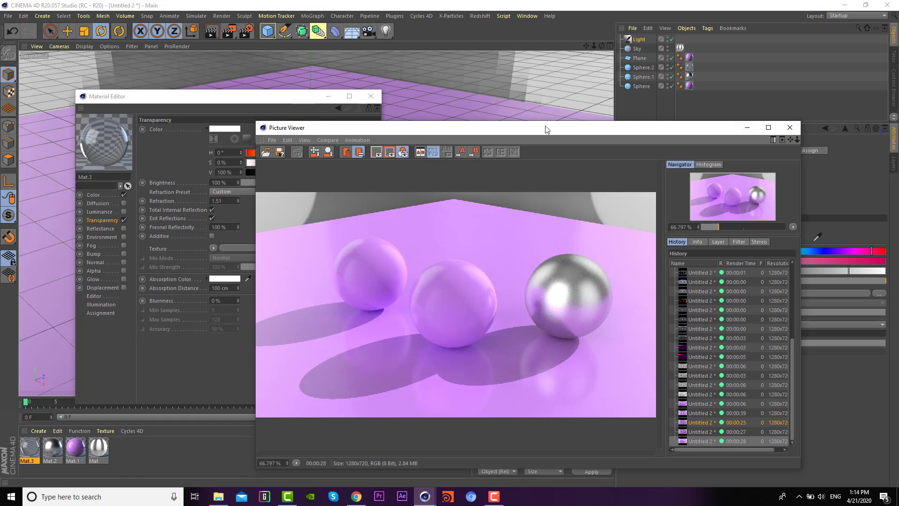
- Render the scene to the Picture Viewer and check the 30-second result with the clear glass sphere
{"action": "left_click", "coordinate": [229, 32]}
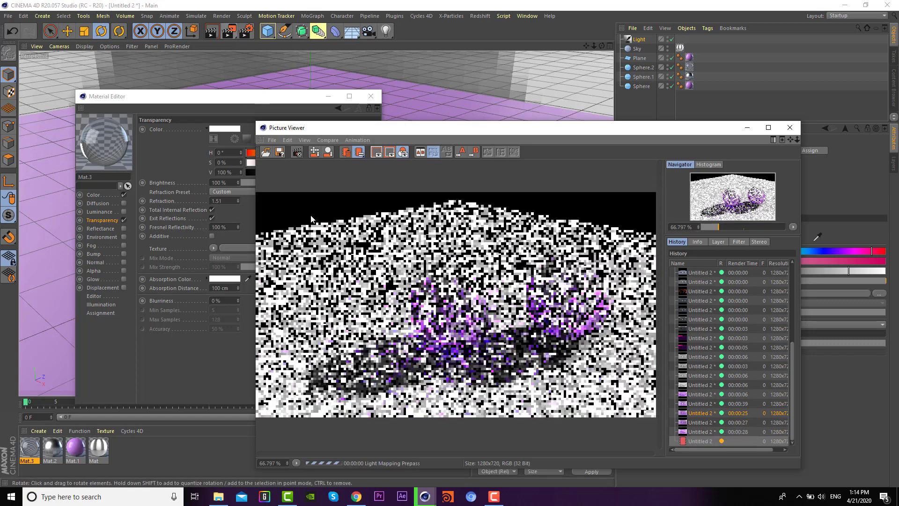
{"action": "left_click", "coordinate": [494, 498]}
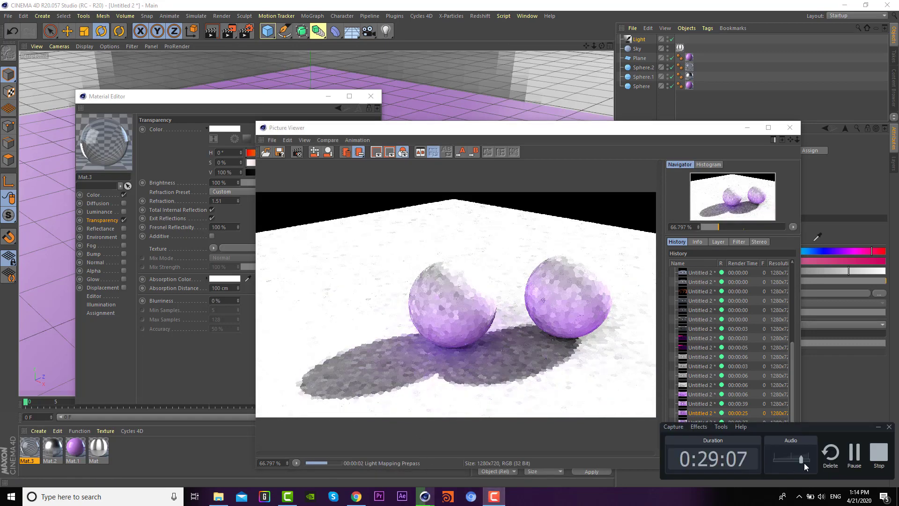
{"action": "left_click", "coordinate": [856, 458]}
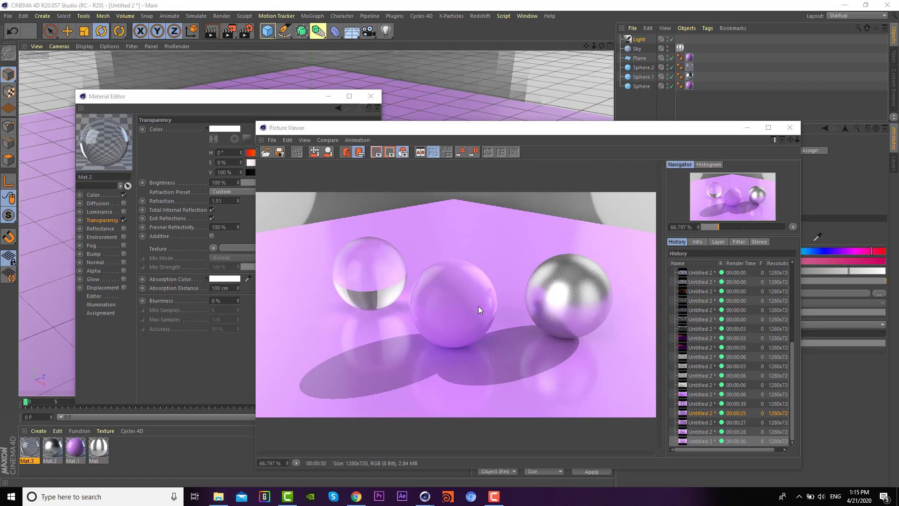
{"action": "scroll", "coordinate": [375, 281], "scroll_direction": "up", "scroll_amount": 2}
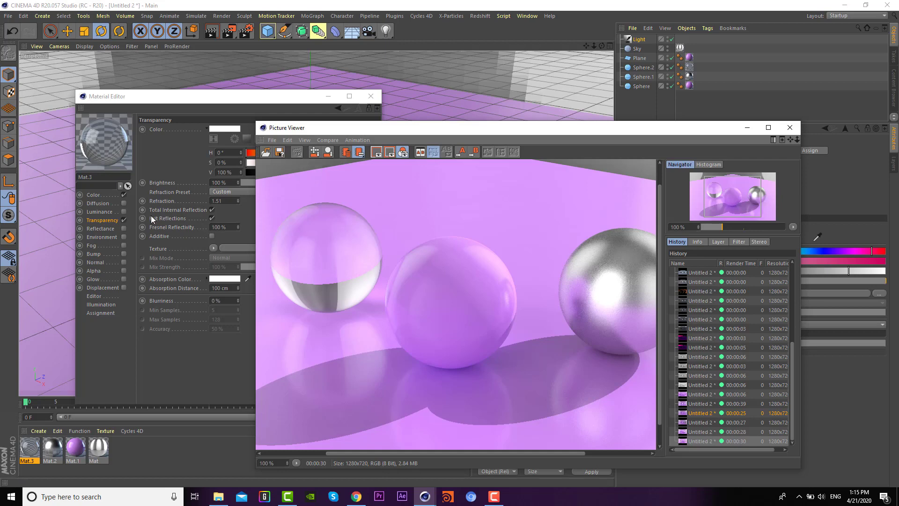
{"action": "left_click", "coordinate": [110, 223]}
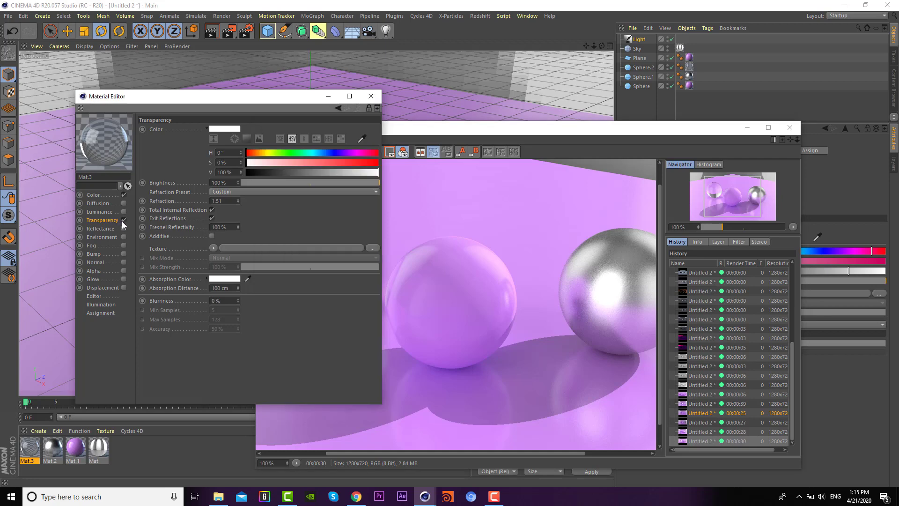
- Set Mat.3's transparency blurriness to 15% to frost the glass
{"action": "left_click_drag", "start_coordinate": [440, 128], "coordinate": [519, 93]}
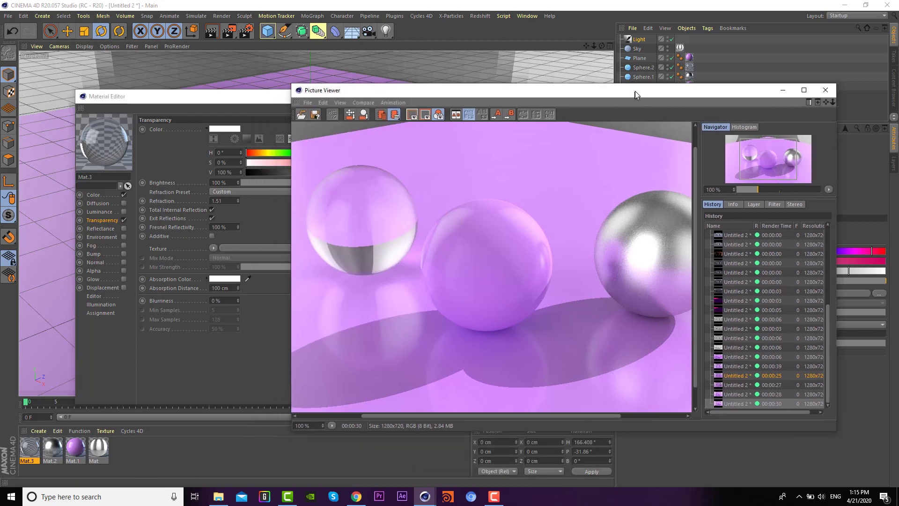
{"action": "left_click_drag", "start_coordinate": [271, 96], "coordinate": [257, 97]}
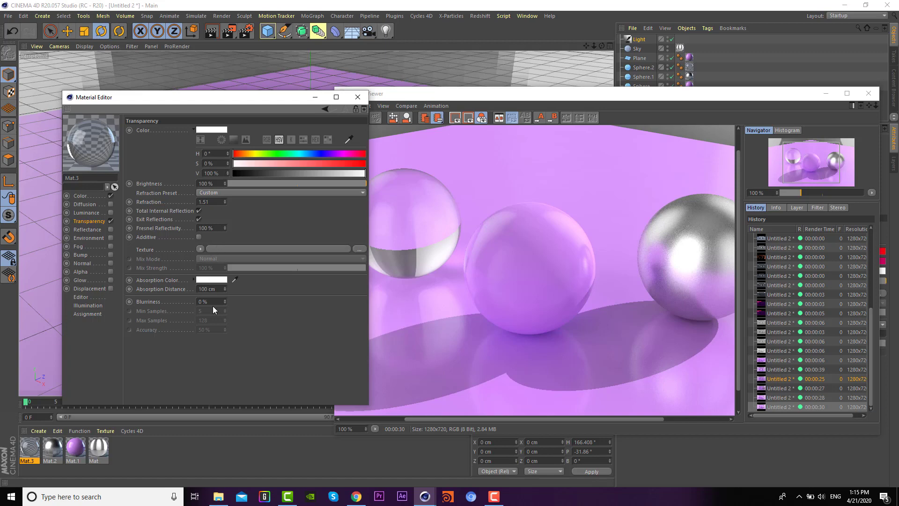
{"action": "key", "text": "Return"}
{"action": "type", "text": "15"}
{"action": "key", "text": "Return"}
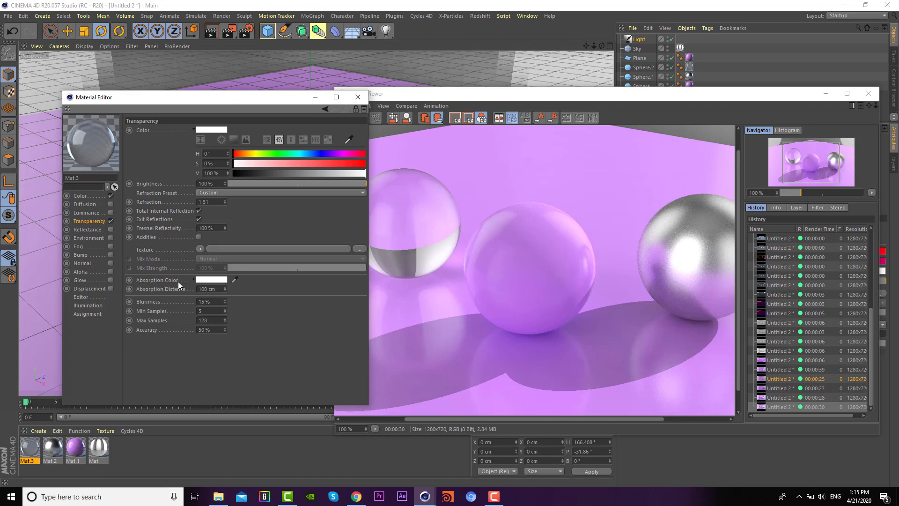
{"action": "mouse_move", "coordinate": [210, 280]}
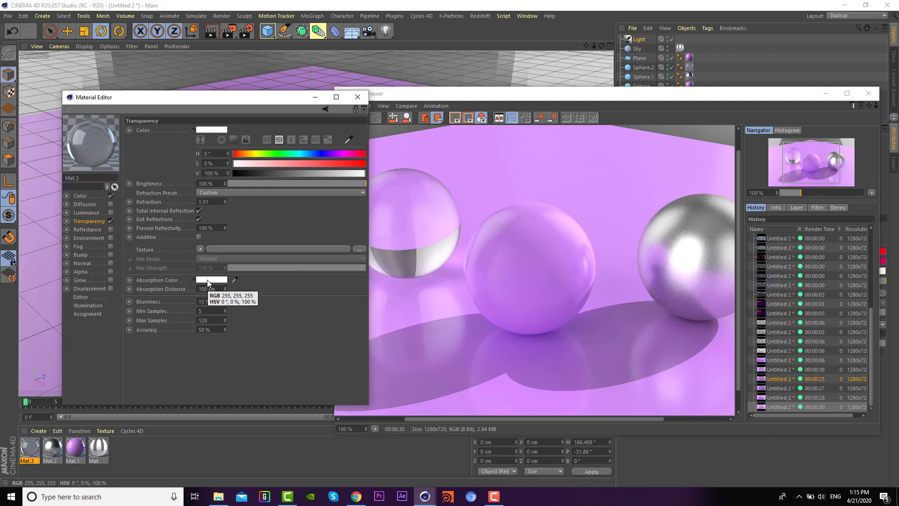
{"action": "left_click", "coordinate": [207, 279]}
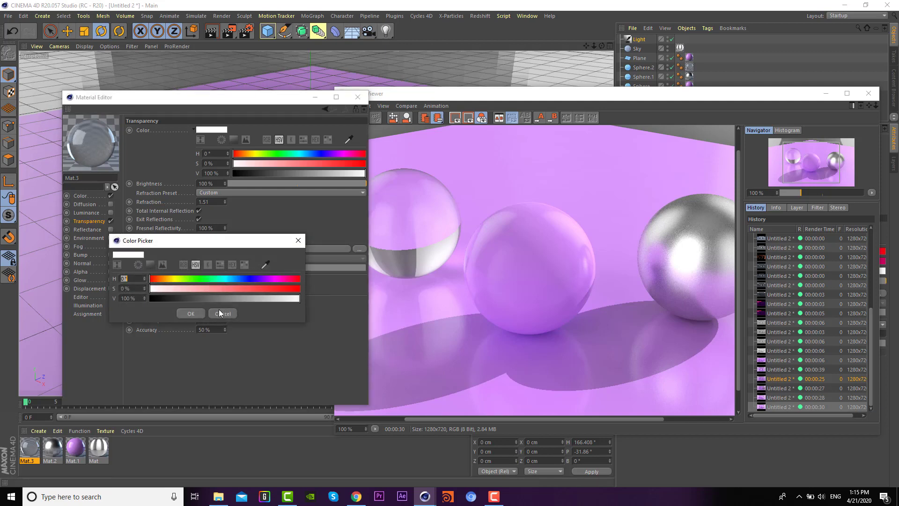
- Close the material editor and render the frosted glass scene to the Picture Viewer
{"action": "left_click", "coordinate": [219, 312]}
{"action": "left_click", "coordinate": [358, 96]}
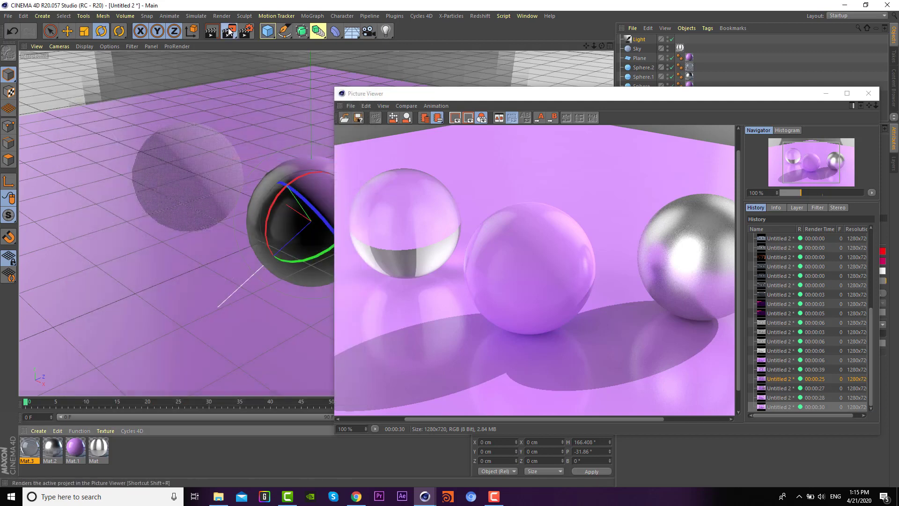
{"action": "left_click", "coordinate": [229, 30]}
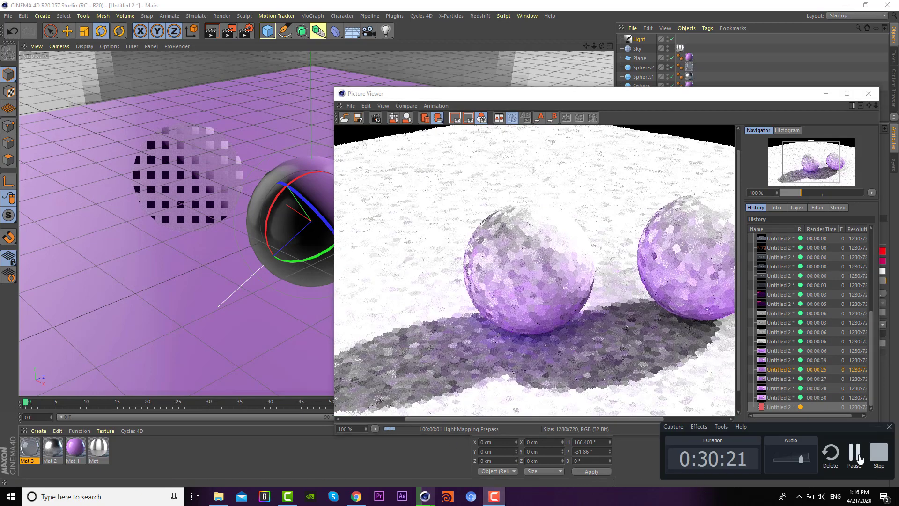
{"action": "scroll", "coordinate": [437, 243], "scroll_direction": "up", "scroll_amount": 2}
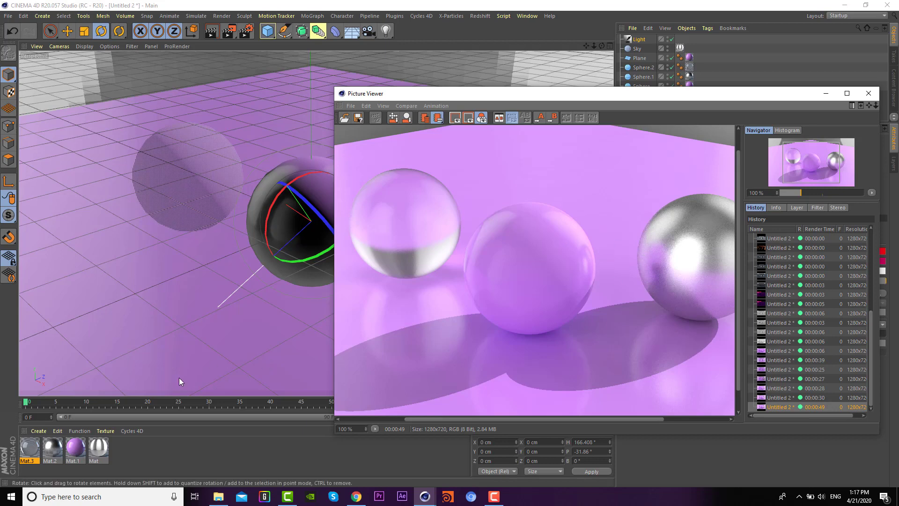
{"action": "left_click", "coordinate": [246, 31]}
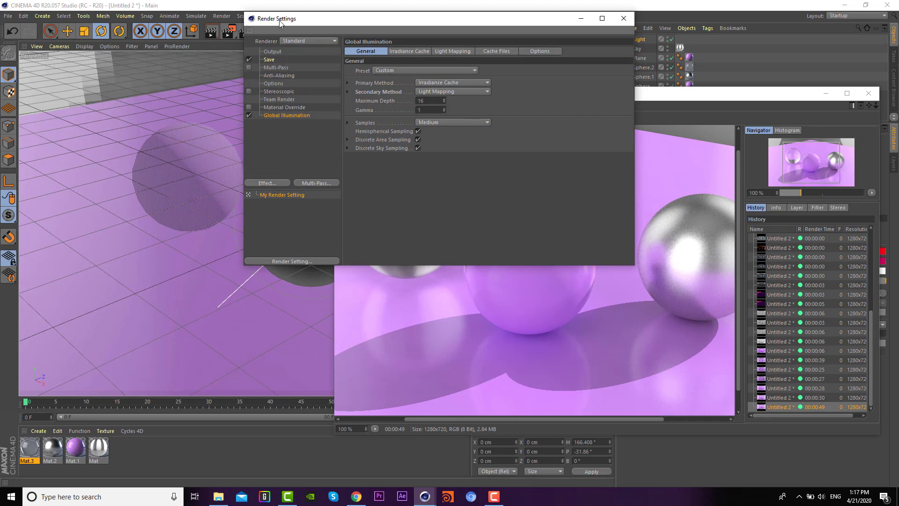
{"action": "left_click", "coordinate": [276, 84]}
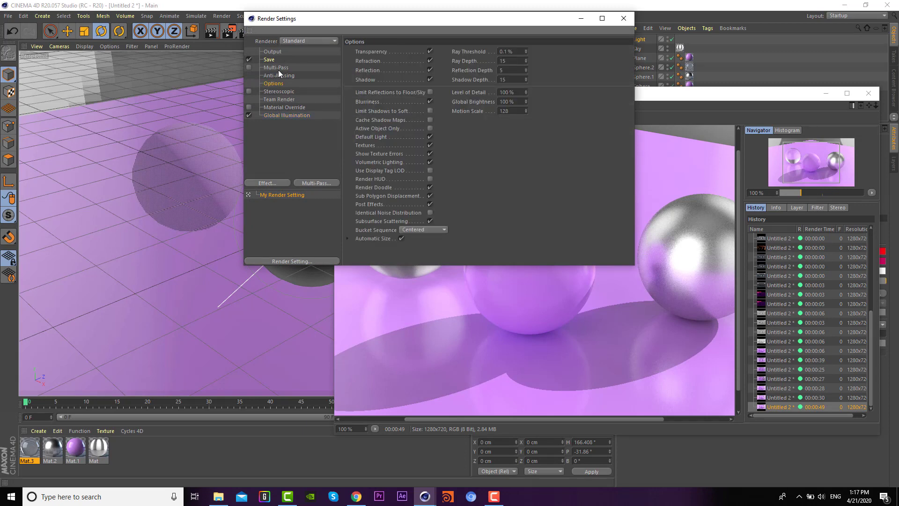
{"action": "left_click", "coordinate": [291, 41]}
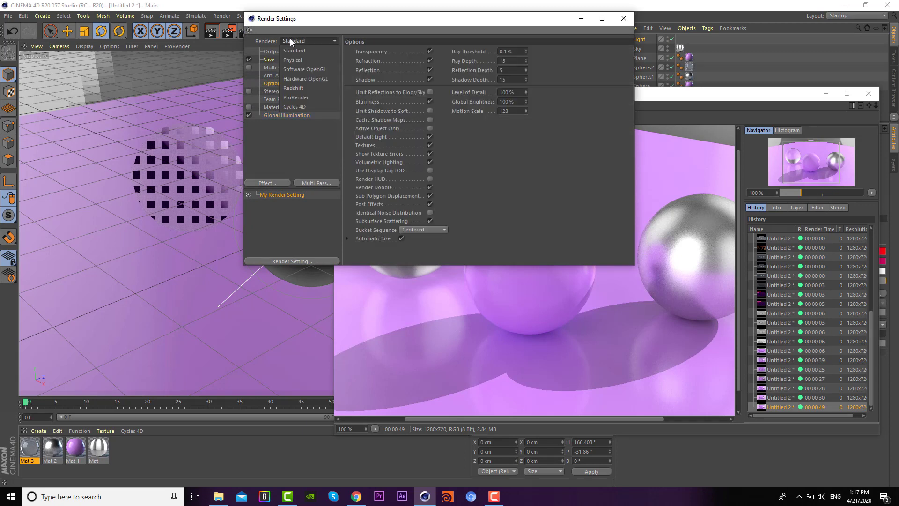
{"action": "left_click", "coordinate": [309, 61]}
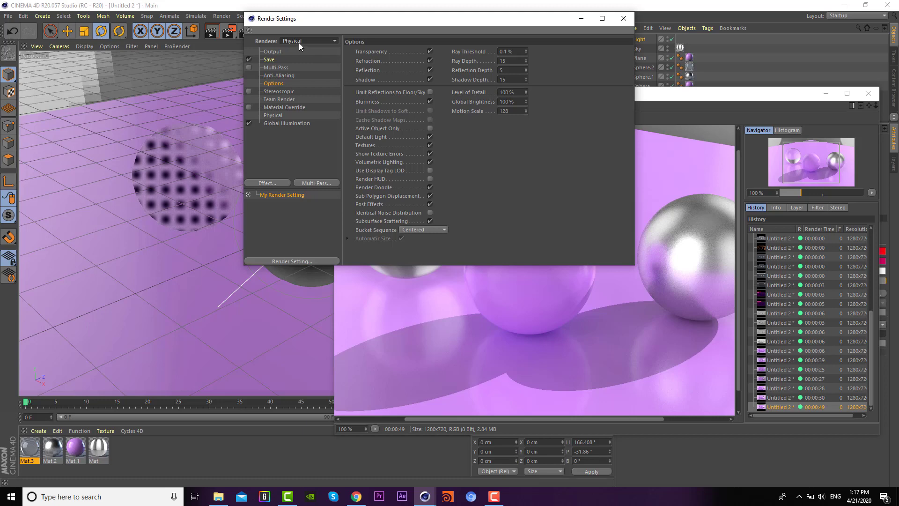
{"action": "left_click", "coordinate": [435, 280]}
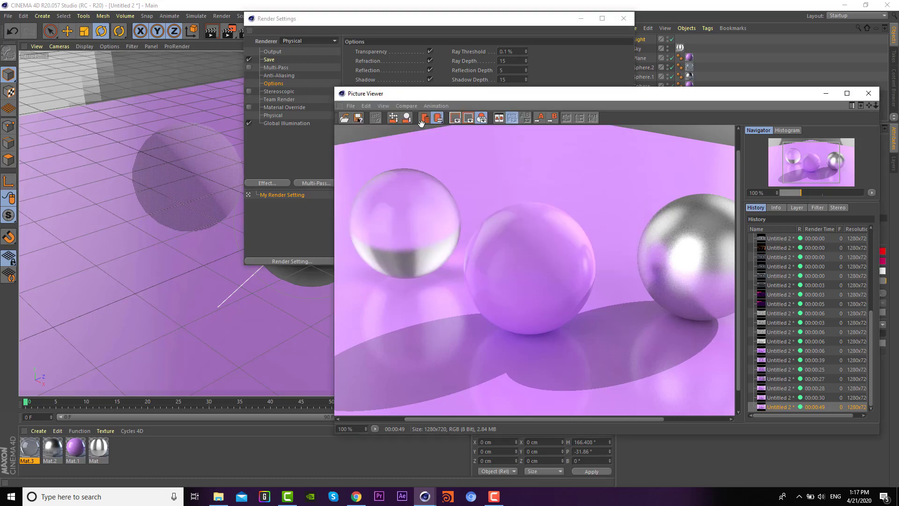
{"action": "left_click_drag", "start_coordinate": [393, 20], "coordinate": [285, 40]}
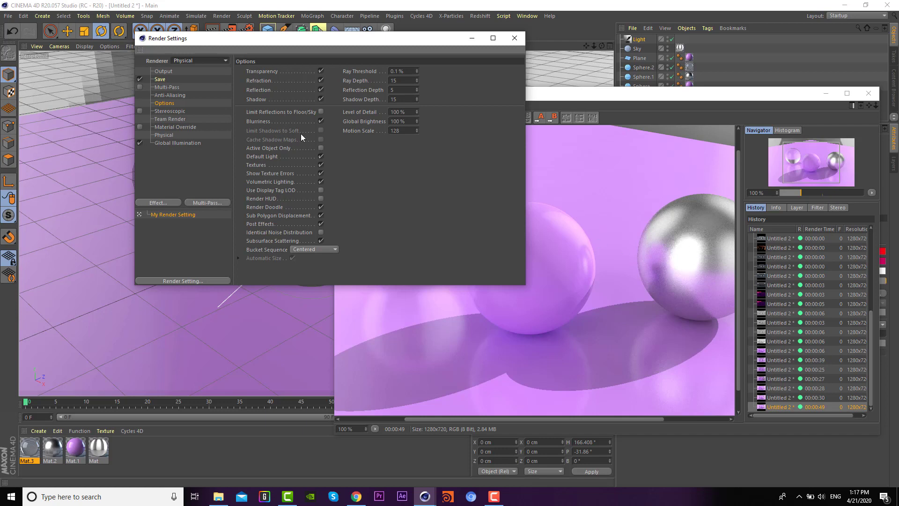
{"action": "left_click", "coordinate": [176, 135]}
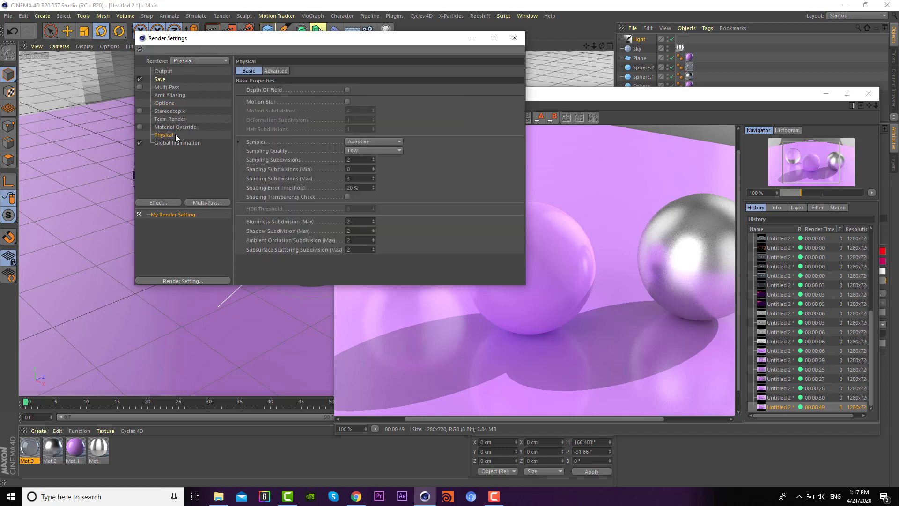
{"action": "left_click", "coordinate": [170, 103]}
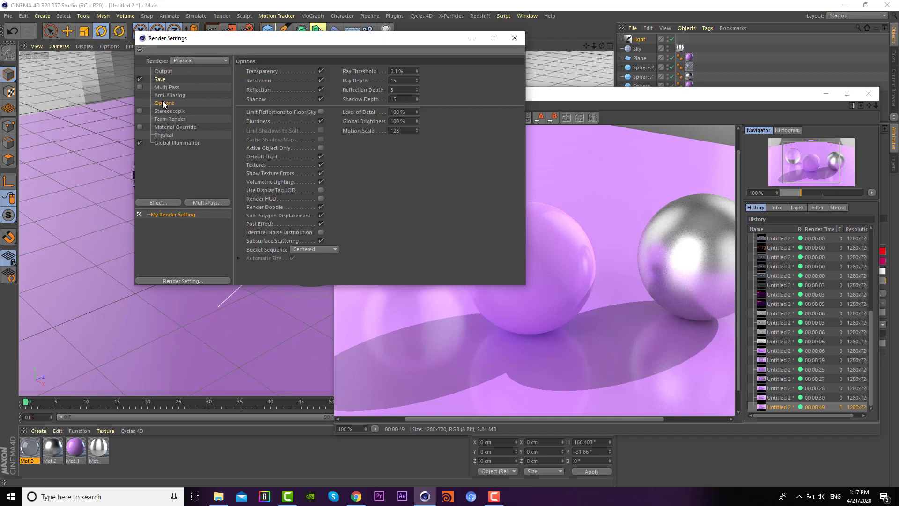
{"action": "left_click", "coordinate": [408, 79]}
{"action": "left_click", "coordinate": [415, 89]}
- Commit Reflection Depth 1 and render a viewport region around the glass sphere
{"action": "key", "text": "Return"}
{"action": "left_click_drag", "start_coordinate": [379, 36], "coordinate": [719, 103]}
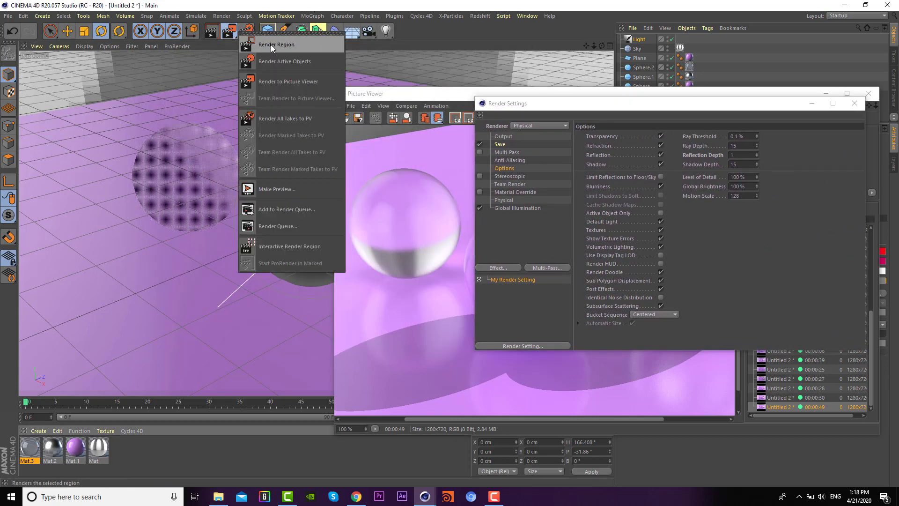
{"action": "left_click_drag", "start_coordinate": [229, 31], "coordinate": [273, 49]}
{"action": "left_click_drag", "start_coordinate": [203, 136], "coordinate": [327, 294]}
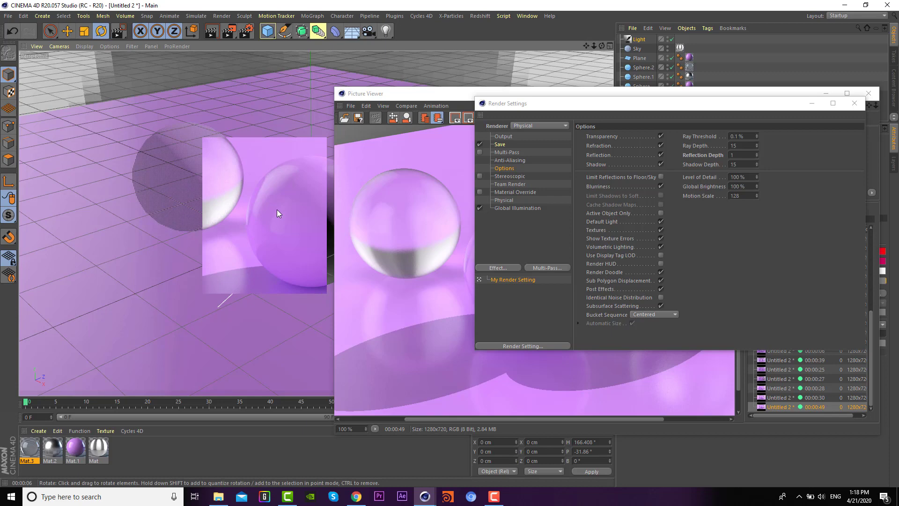
{"action": "left_click", "coordinate": [743, 147]}
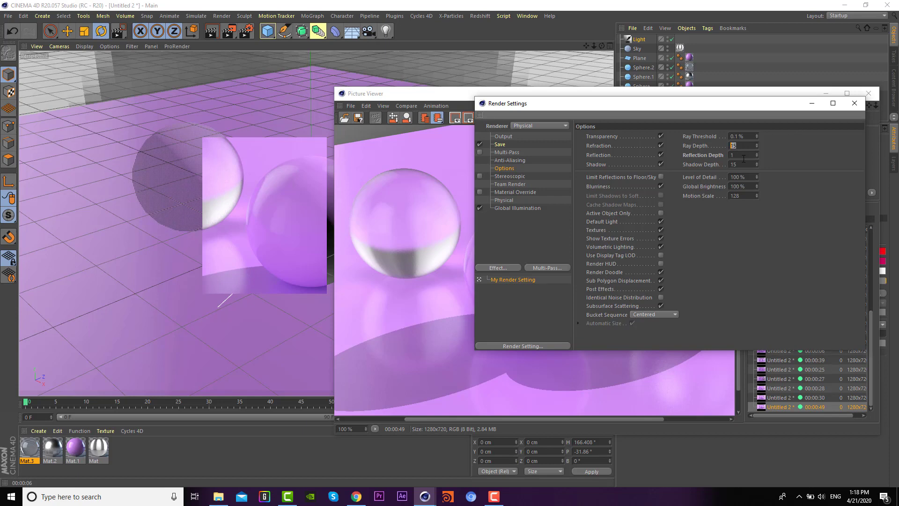
{"action": "left_click", "coordinate": [744, 156]}
{"action": "mouse_move", "coordinate": [450, 95]}
{"action": "left_mouse_down"}
{"action": "mouse_move", "coordinate": [601, 248]}
{"action": "mouse_move", "coordinate": [306, 73]}
{"action": "mouse_move", "coordinate": [146, 117]}
{"action": "left_mouse_up"}
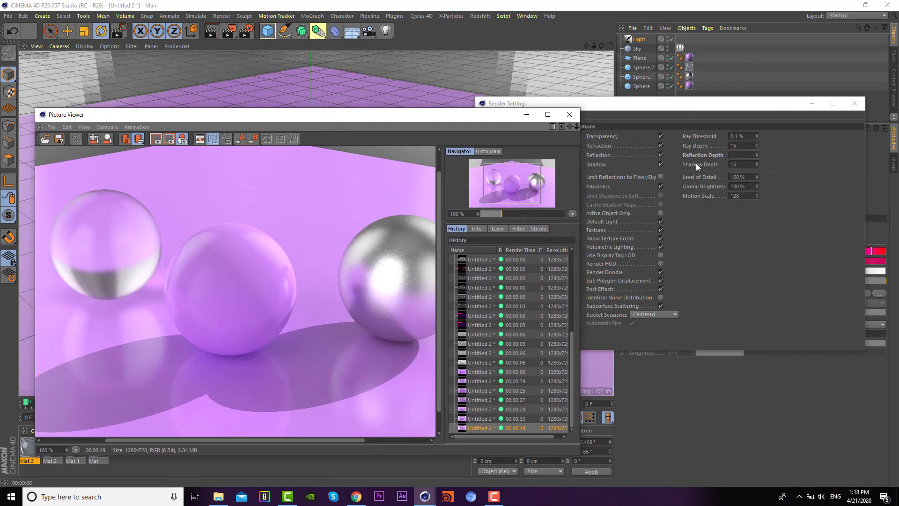
- Reset Reflection Depth to its default, then set it to 16
{"action": "left_click", "coordinate": [733, 155]}
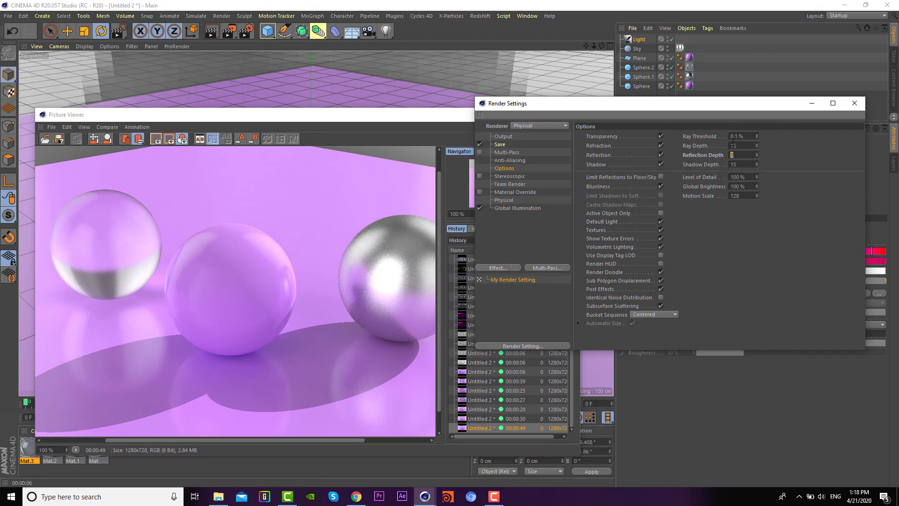
{"action": "right_click", "coordinate": [710, 159]}
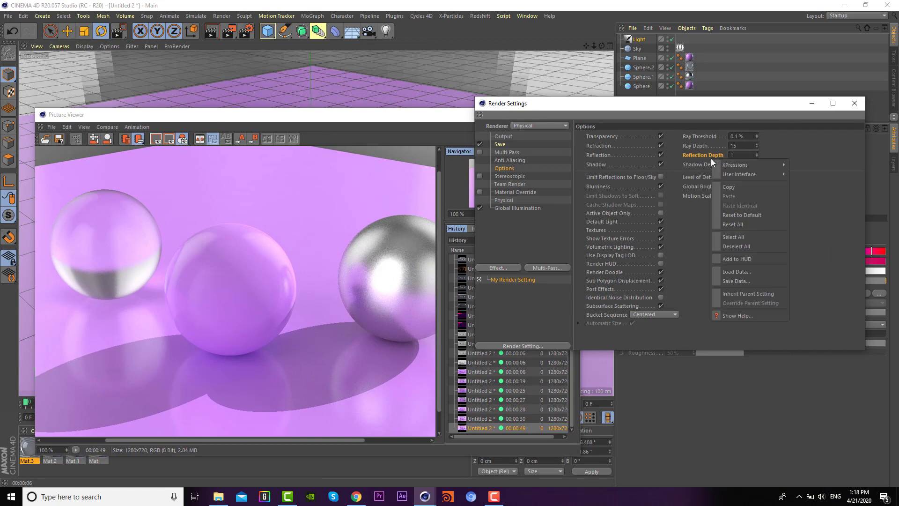
{"action": "left_click", "coordinate": [752, 218]}
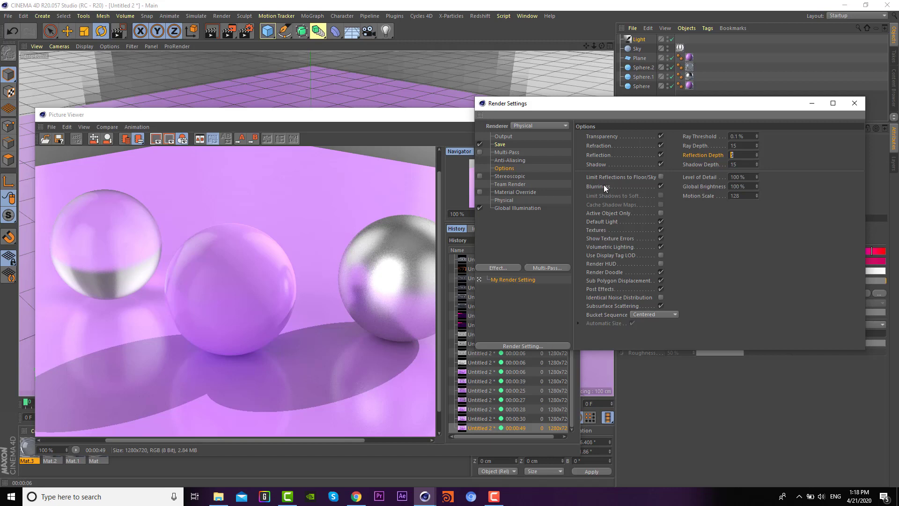
{"action": "type", "text": "16"}
{"action": "key", "text": "Return"}
- Render a viewport region over the glass and purple spheres
{"action": "left_click_drag", "start_coordinate": [229, 31], "coordinate": [261, 40]}
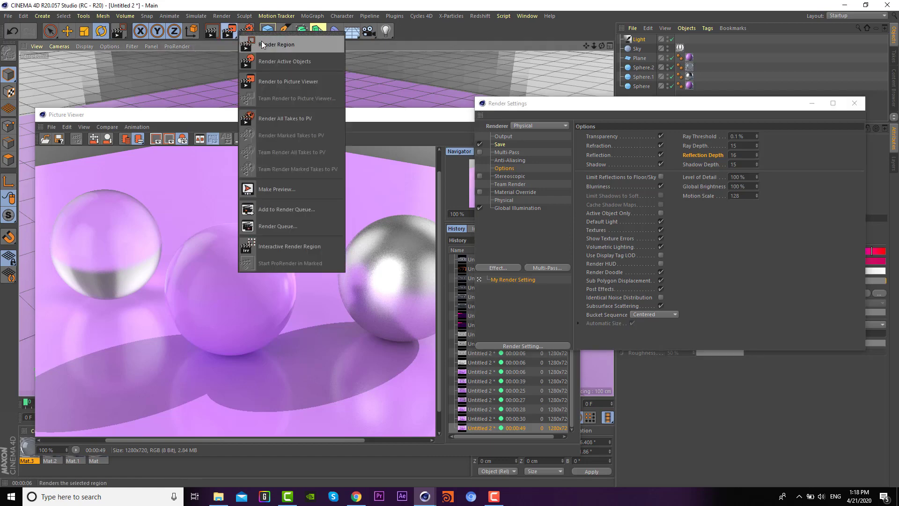
{"action": "left_click_drag", "start_coordinate": [222, 115], "coordinate": [296, 337]}
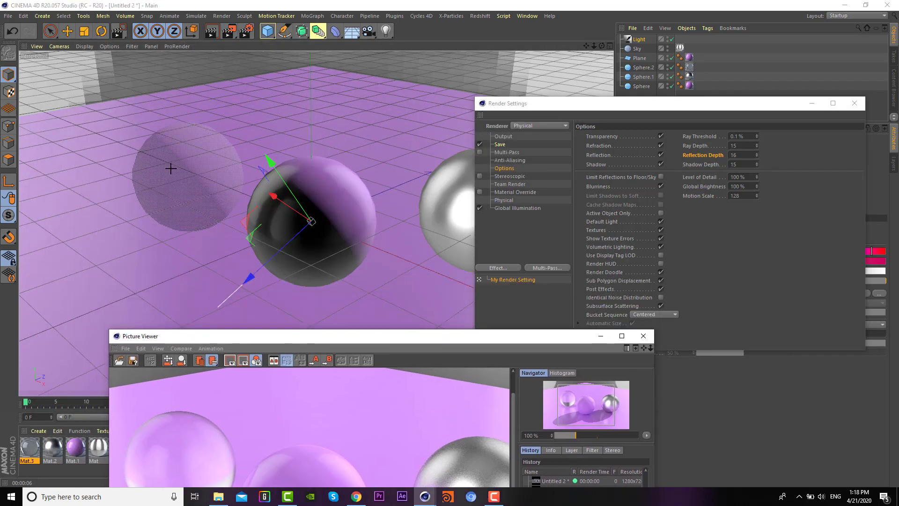
{"action": "left_click_drag", "start_coordinate": [185, 110], "coordinate": [329, 284]}
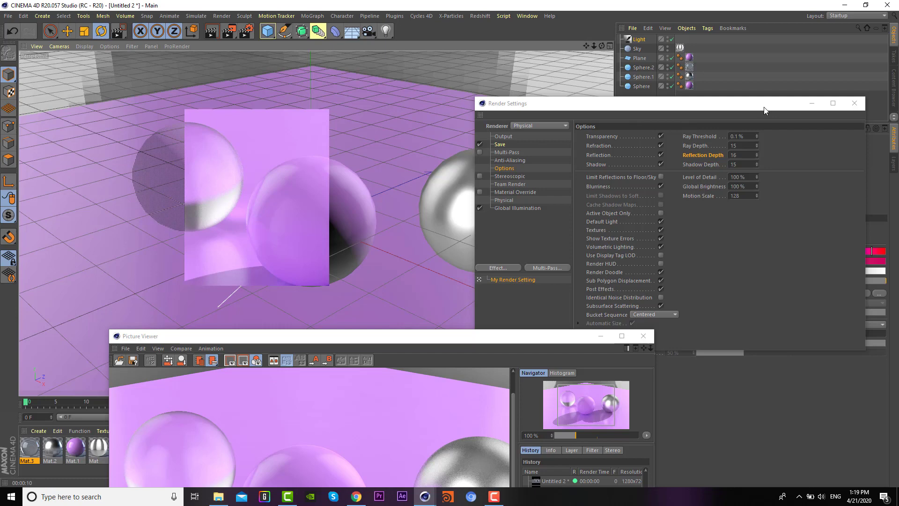
- Apply the purple Mat.1 material to the metal sphere Sphere.1
{"action": "left_click_drag", "start_coordinate": [581, 105], "coordinate": [724, 269]}
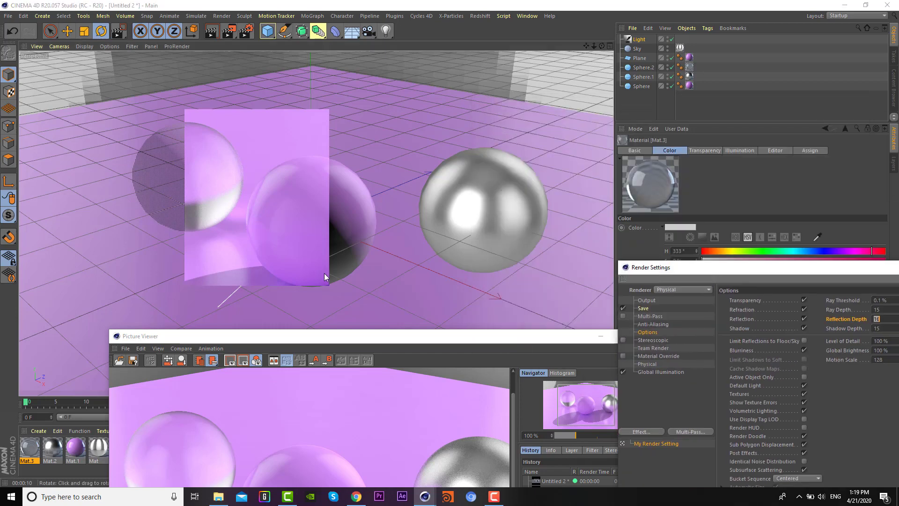
{"action": "left_click", "coordinate": [402, 330]}
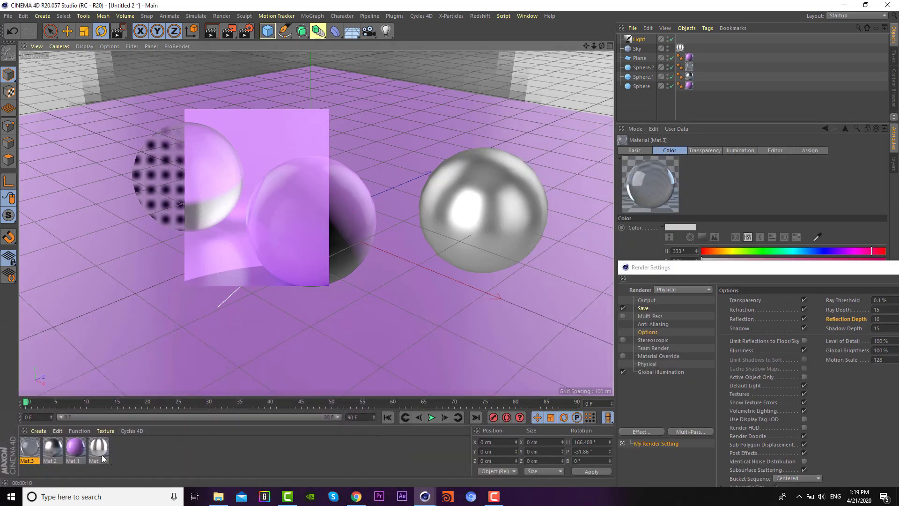
{"action": "left_click_drag", "start_coordinate": [91, 431], "coordinate": [471, 206]}
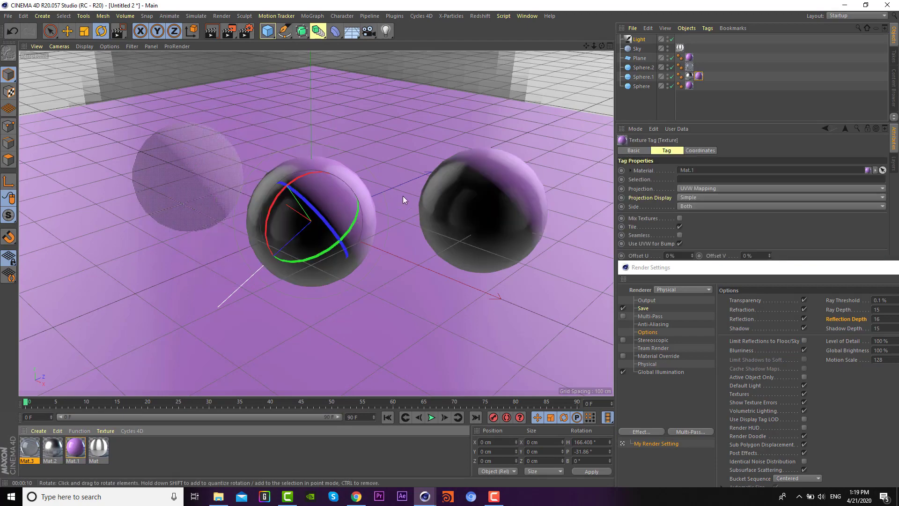
{"action": "mouse_move", "coordinate": [403, 205]}
{"action": "right_mouse_down", "text": "alt"}
{"action": "mouse_move", "coordinate": [377, 221]}
{"action": "mouse_move", "coordinate": [439, 198]}
{"action": "mouse_move", "coordinate": [434, 212]}
{"action": "mouse_move", "coordinate": [375, 248]}
{"action": "mouse_move", "coordinate": [344, 237]}
{"action": "mouse_move", "coordinate": [258, 46]}
{"action": "right_mouse_up", "text": "alt"}
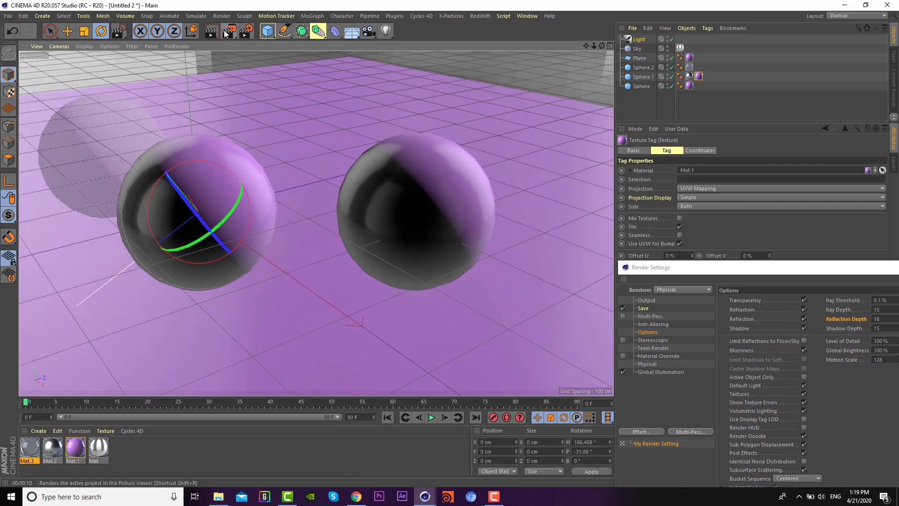
- Disable rendering for Sphere.2 and the Light, then render the full scene to the Picture Viewer
{"action": "left_click", "coordinate": [672, 68]}
{"action": "left_click", "coordinate": [673, 39]}
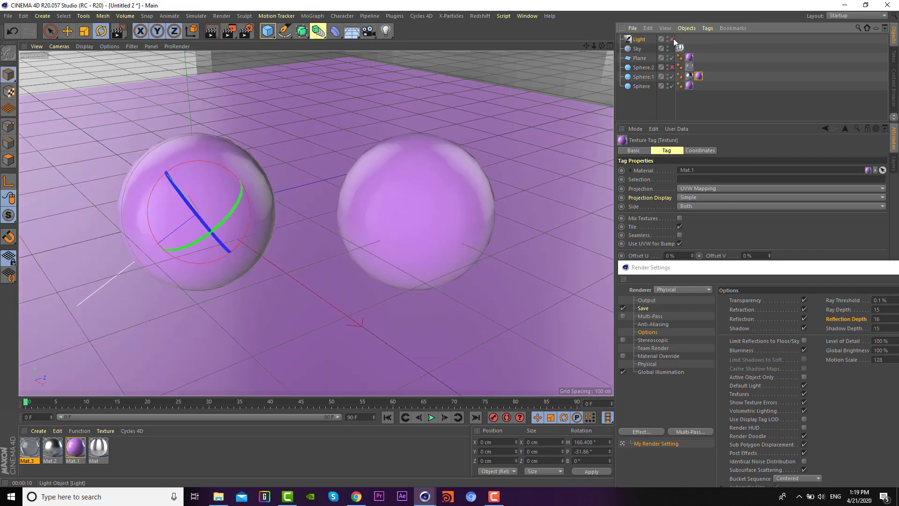
{"action": "left_click", "coordinate": [227, 29]}
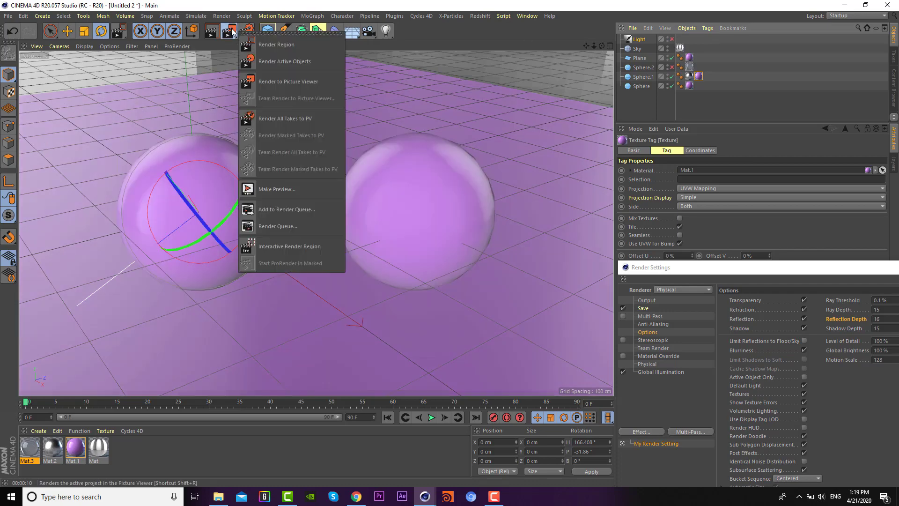
{"action": "left_click", "coordinate": [226, 29]}
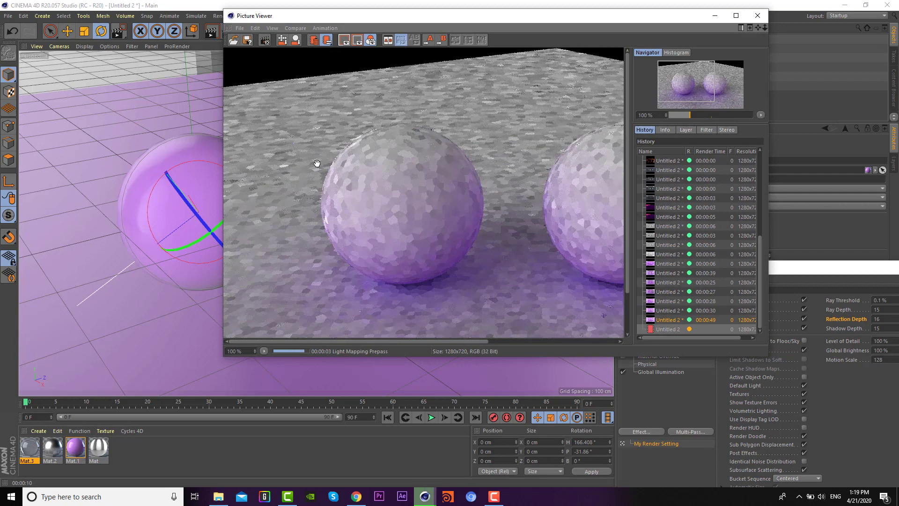
{"action": "left_click", "coordinate": [494, 496]}
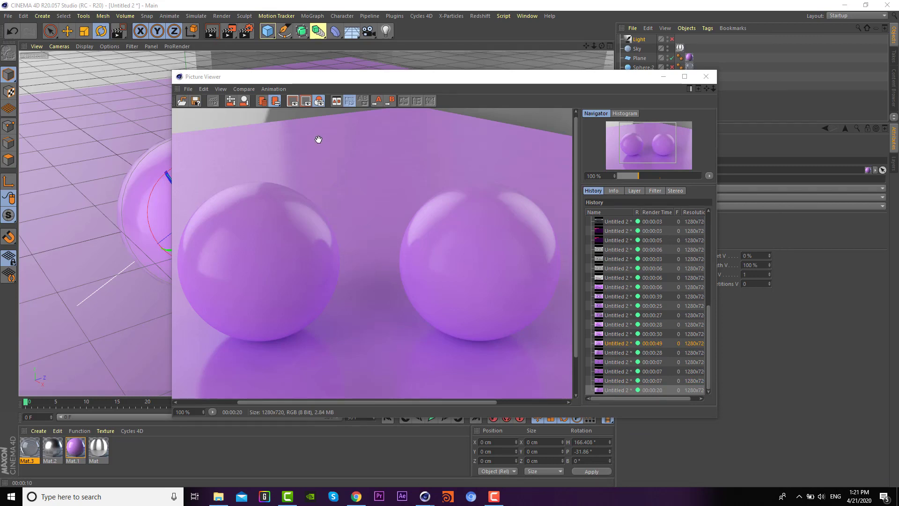
- Set Ray Depth to 0 and render the scene without reflections
{"action": "left_click", "coordinate": [247, 30]}
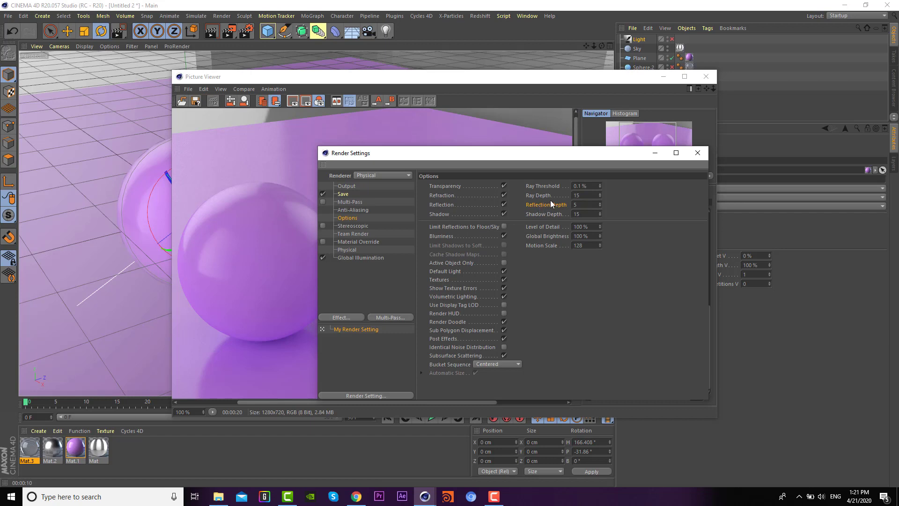
{"action": "left_click_drag", "start_coordinate": [534, 157], "coordinate": [659, 159]}
{"action": "left_click", "coordinate": [743, 201]}
{"action": "key", "text": "Return"}
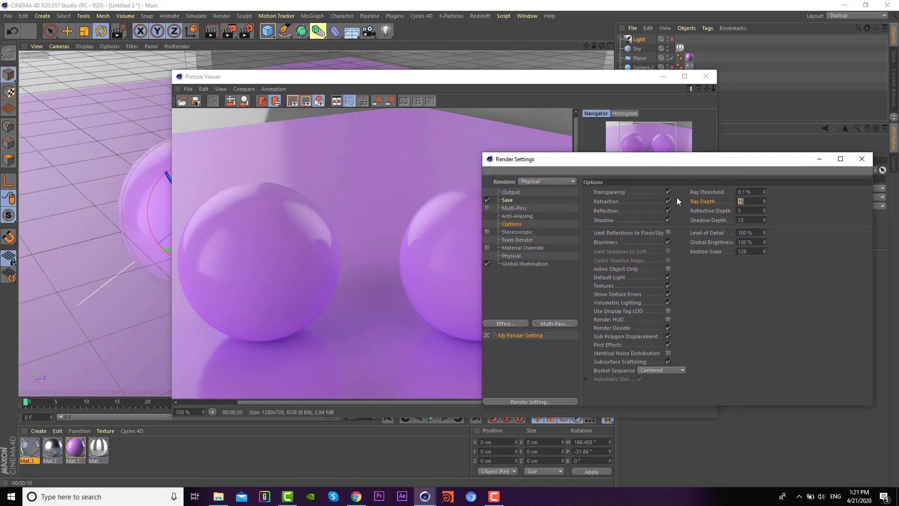
{"action": "type", "text": "0"}
{"action": "key", "text": "Return"}
{"action": "left_click", "coordinate": [277, 97]}
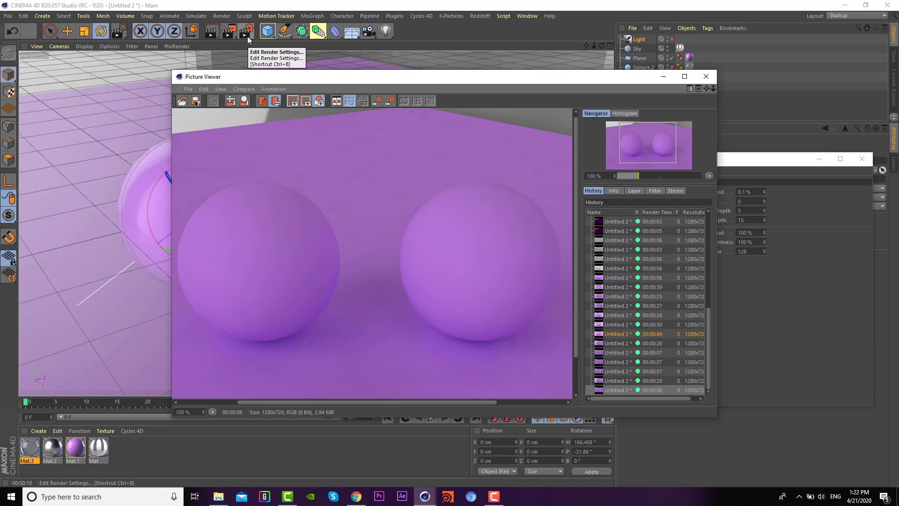
- Enter a higher Ray Depth and start a new render of the two spheres
{"action": "left_click", "coordinate": [247, 35]}
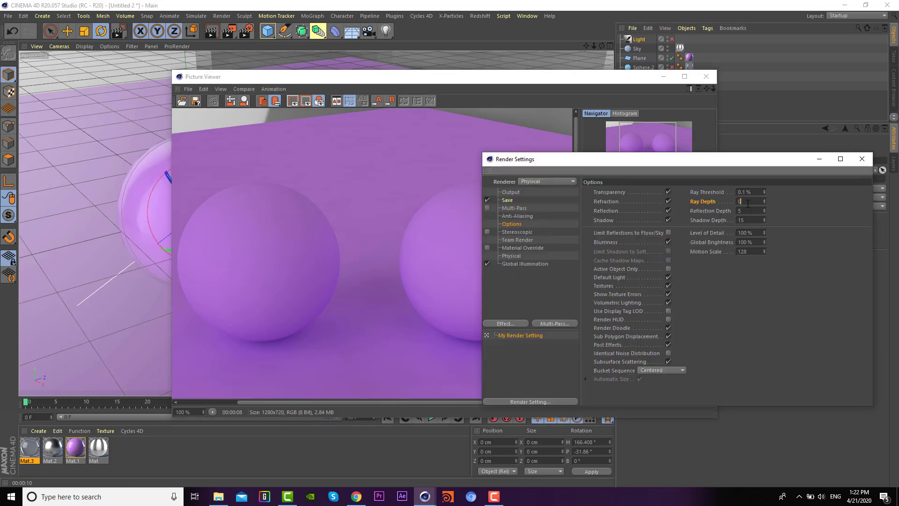
{"action": "type", "text": "2"}
{"action": "type", "text": "3"}
{"action": "left_click", "coordinate": [232, 29]}
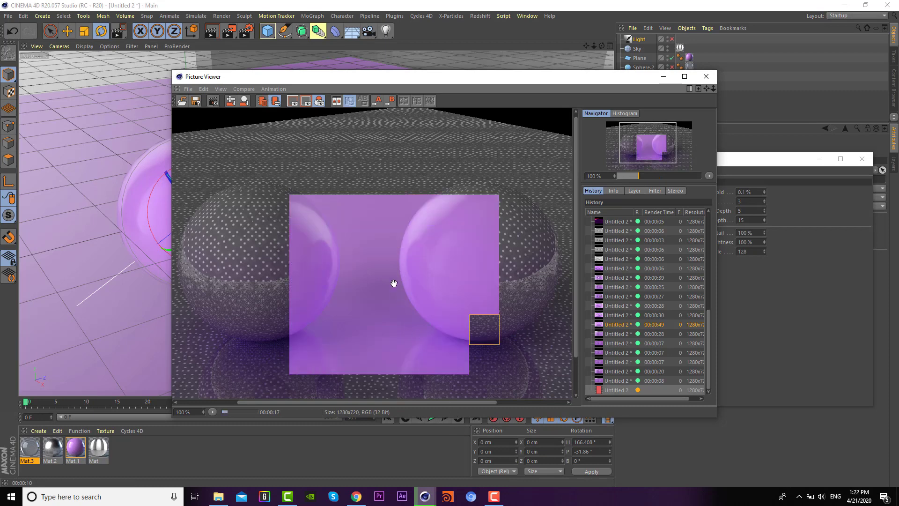
- Compare the 00:00:20 and 00:00:26 renders in the Picture Viewer history
{"action": "left_click", "coordinate": [622, 372]}
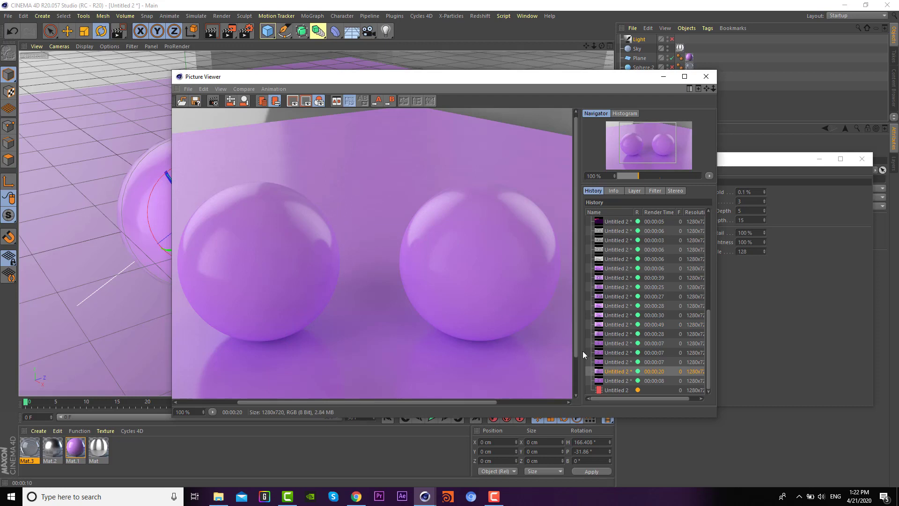
{"action": "left_click", "coordinate": [615, 392]}
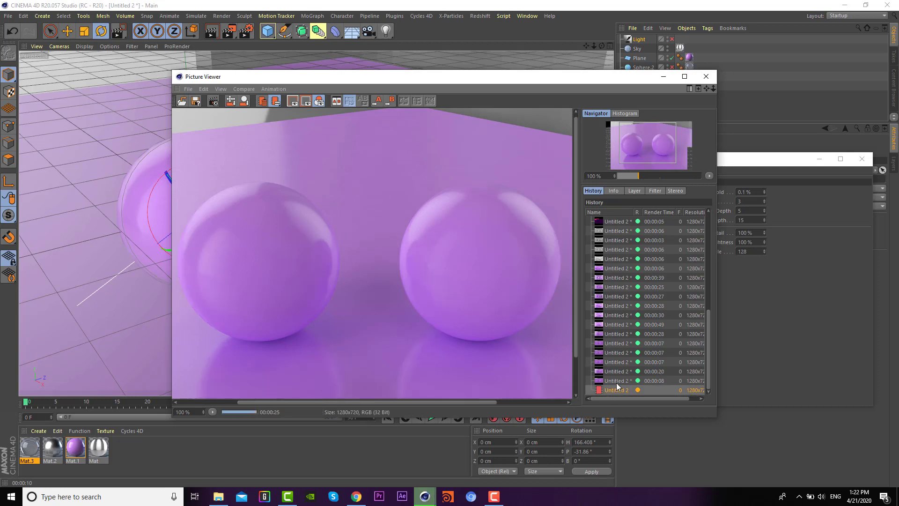
{"action": "left_click", "coordinate": [616, 372]}
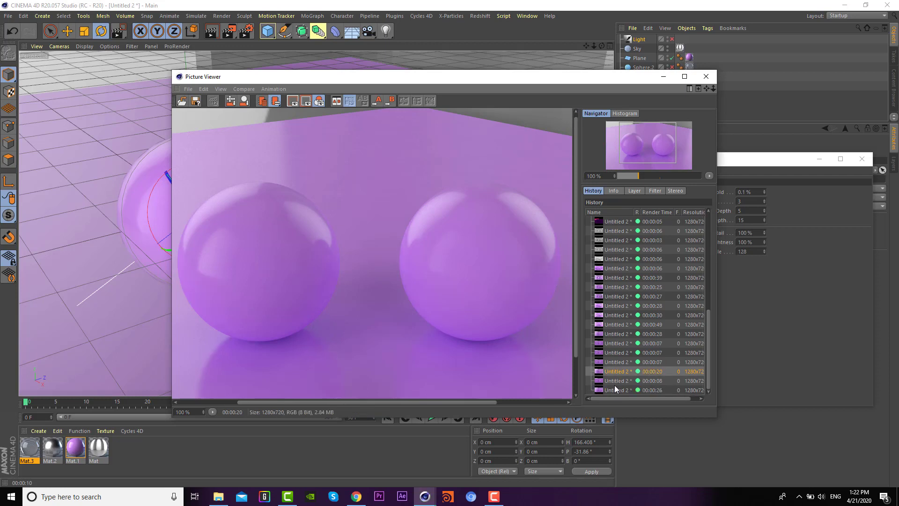
{"action": "left_click", "coordinate": [615, 390]}
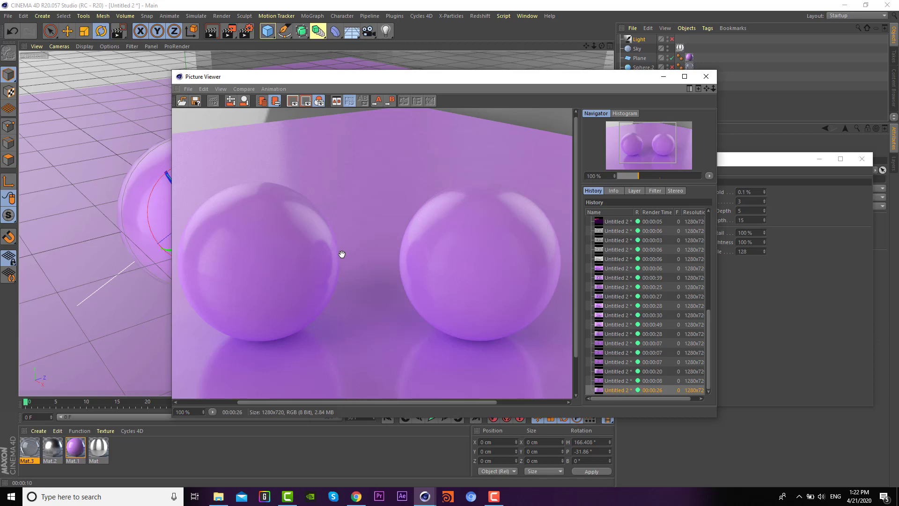
{"action": "left_click", "coordinate": [620, 372]}
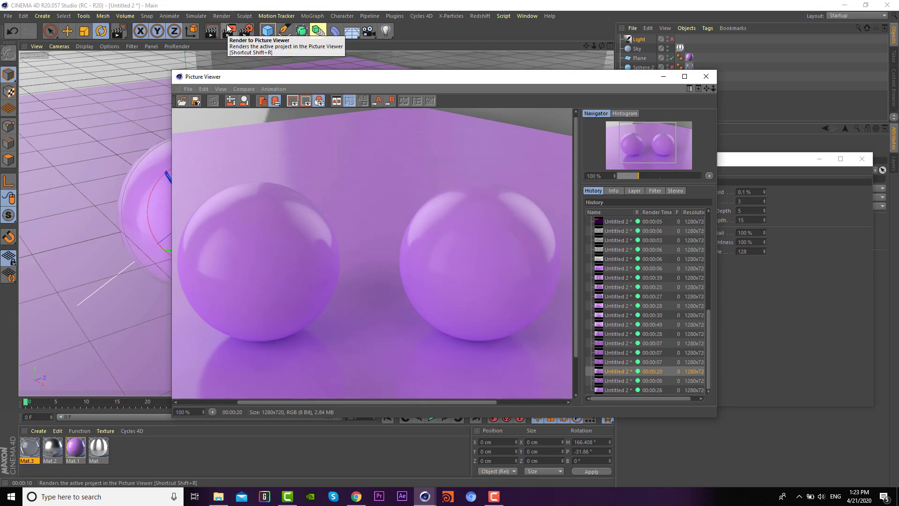
{"action": "left_click", "coordinate": [246, 30]}
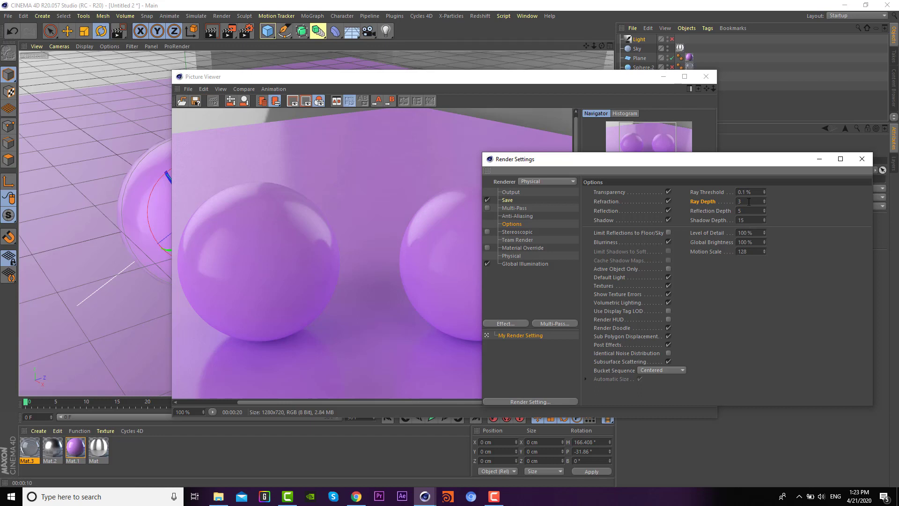
{"action": "key", "text": "Return"}
- Apply the silver Mat.2 material to Sphere.1
{"action": "left_click", "coordinate": [518, 255]}
{"action": "left_click_drag", "start_coordinate": [414, 236], "coordinate": [273, 232]}
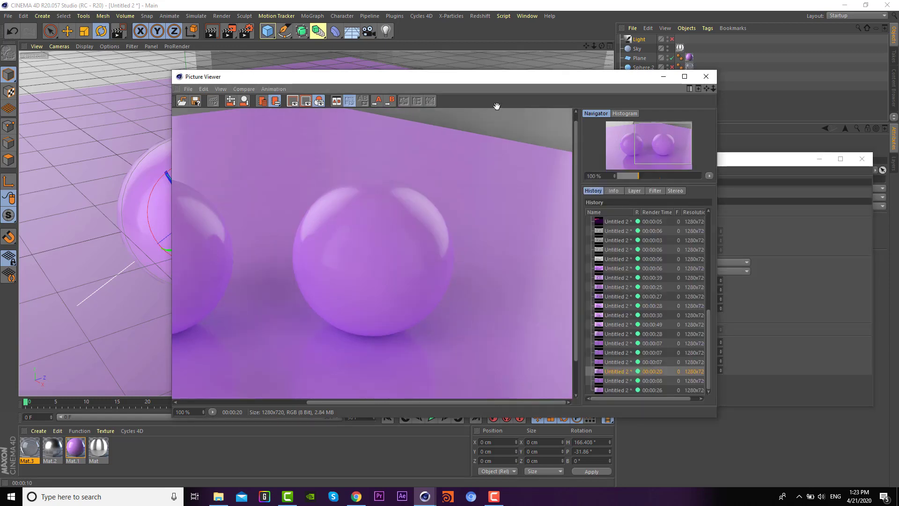
{"action": "left_click", "coordinate": [862, 158]}
{"action": "left_click_drag", "start_coordinate": [616, 79], "coordinate": [423, 87]}
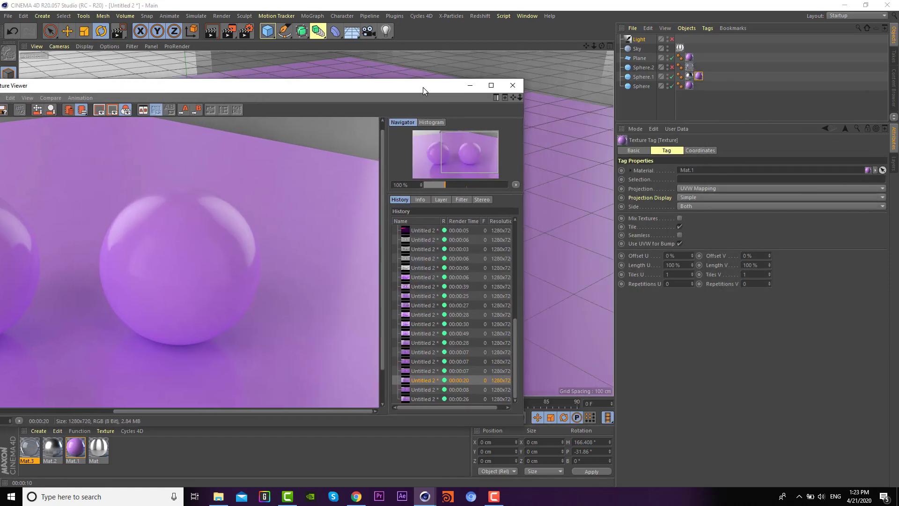
{"action": "left_click_drag", "start_coordinate": [53, 448], "coordinate": [714, 77]}
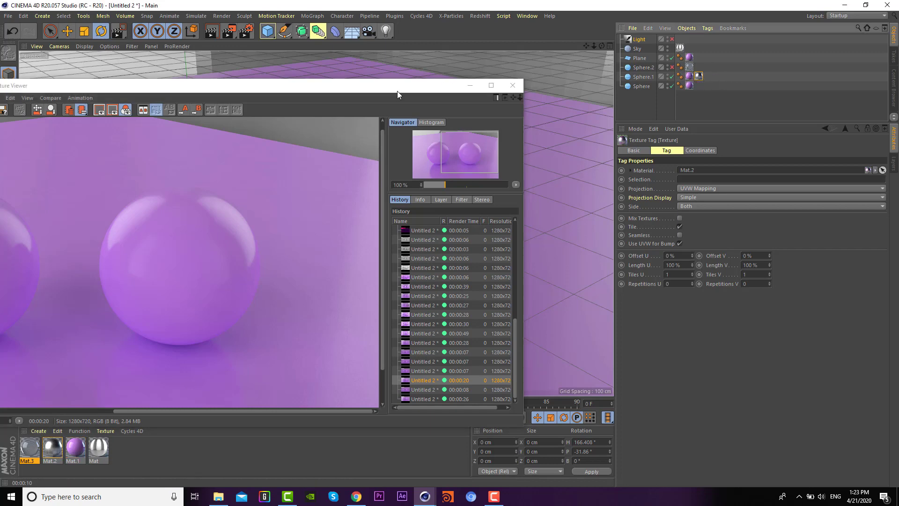
{"action": "left_click_drag", "start_coordinate": [400, 91], "coordinate": [614, 74]}
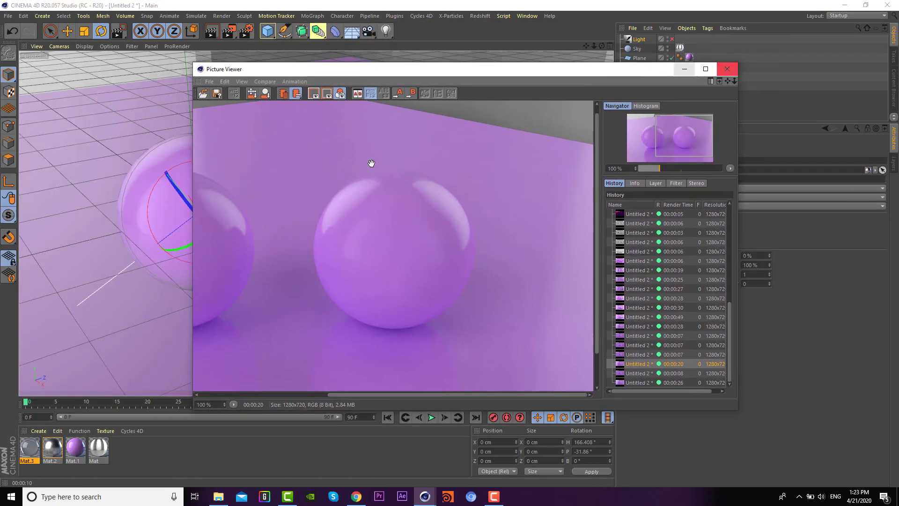
{"action": "left_click_drag", "start_coordinate": [358, 202], "coordinate": [440, 205]}
- Set Ray Depth to 16 in the render Options page
{"action": "left_click", "coordinate": [246, 31]}
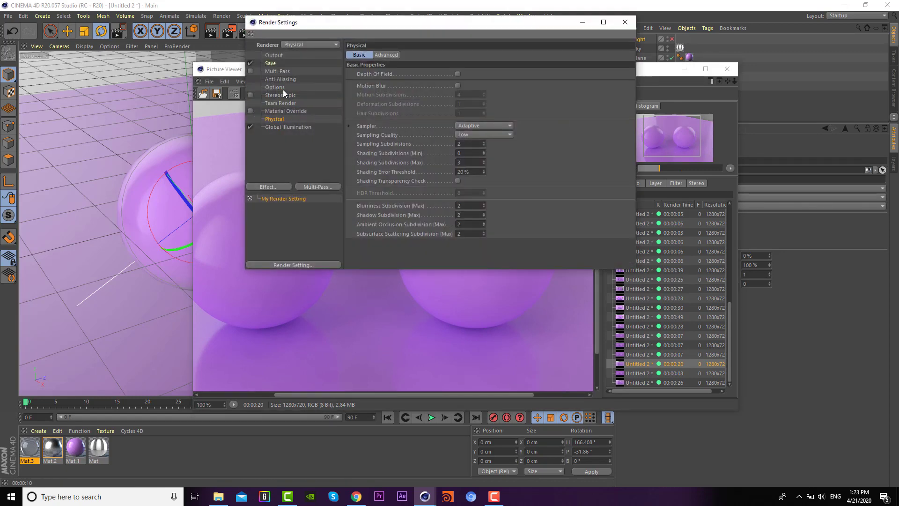
{"action": "left_click", "coordinate": [275, 87]}
{"action": "left_click", "coordinate": [504, 65]}
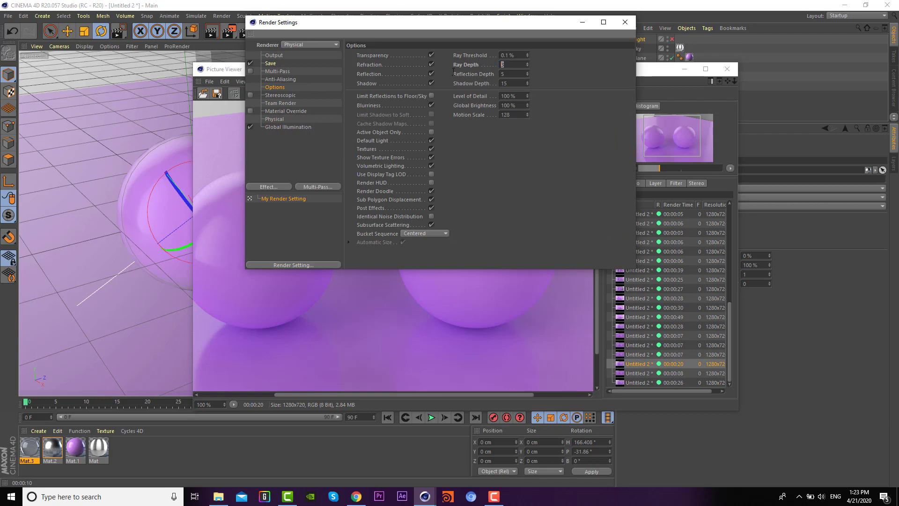
{"action": "type", "text": "16"}
{"action": "left_click", "coordinate": [625, 22]}
{"action": "left_click_drag", "start_coordinate": [499, 77], "coordinate": [694, 90]}
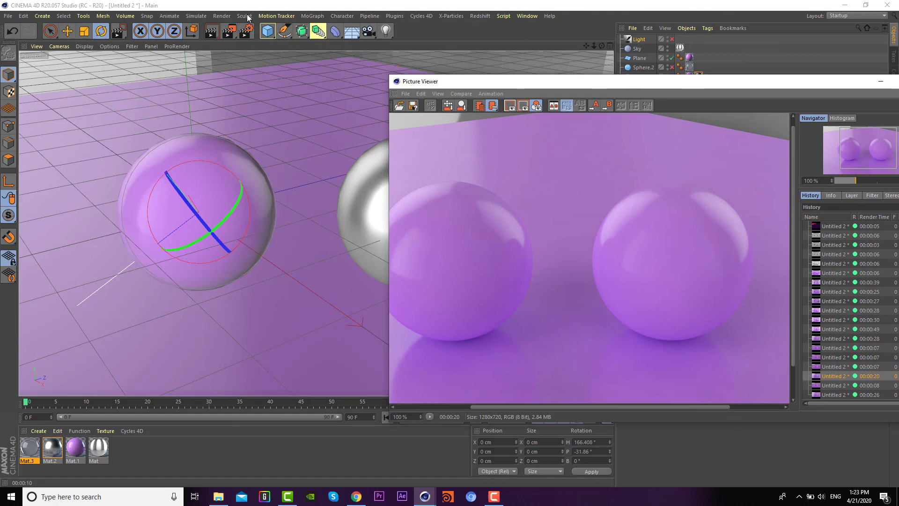
- Render the purple and silver spheres, then pan the 34-second image to inspect them
{"action": "left_click", "coordinate": [229, 32]}
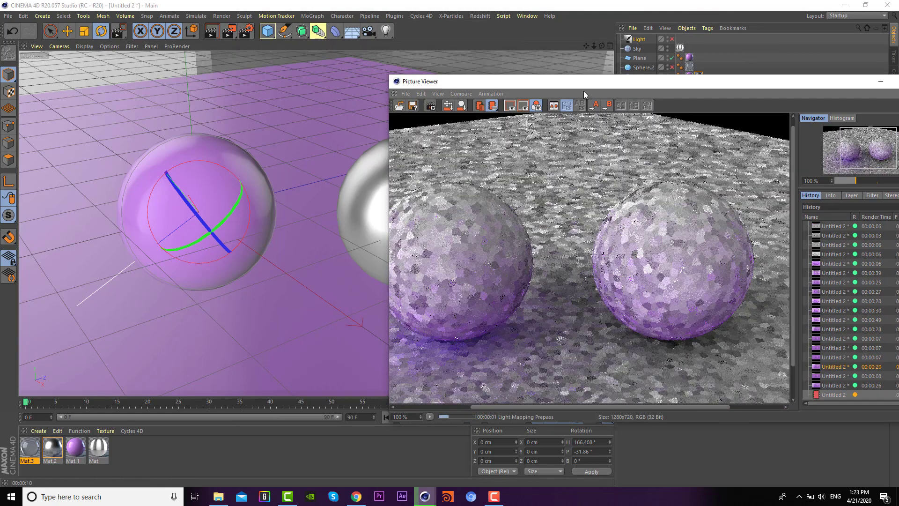
{"action": "left_click_drag", "start_coordinate": [584, 84], "coordinate": [309, 79]}
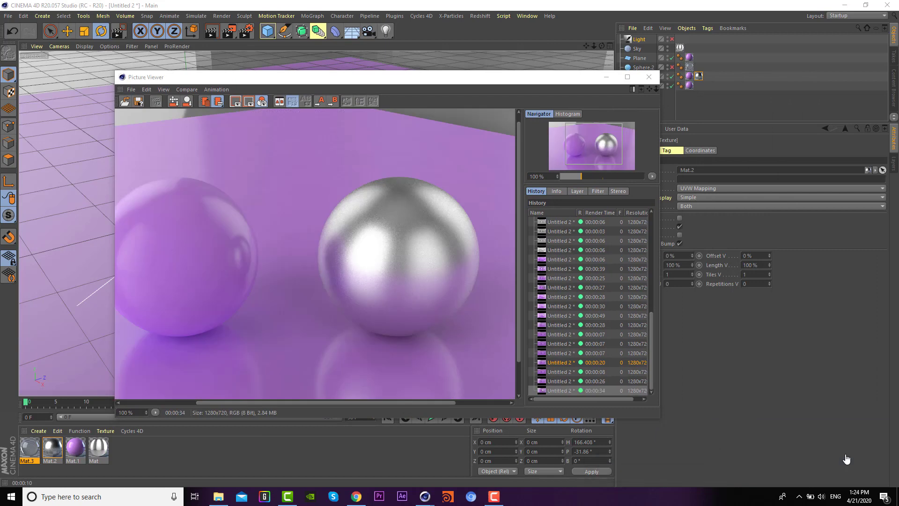
{"action": "mouse_move", "coordinate": [257, 250]}
{"action": "left_mouse_down"}
{"action": "mouse_move", "coordinate": [280, 256]}
{"action": "mouse_move", "coordinate": [308, 293]}
{"action": "mouse_move", "coordinate": [284, 281]}
{"action": "left_mouse_up"}
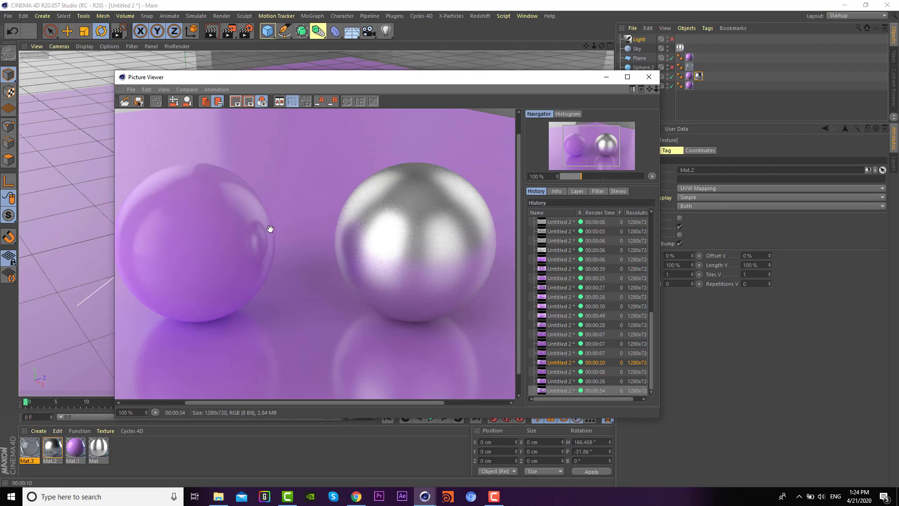
{"action": "left_click_drag", "start_coordinate": [269, 228], "coordinate": [299, 245]}
{"action": "mouse_move", "coordinate": [358, 287]}
{"action": "left_mouse_down"}
{"action": "mouse_move", "coordinate": [327, 258]}
{"action": "mouse_move", "coordinate": [344, 263]}
{"action": "left_mouse_up"}
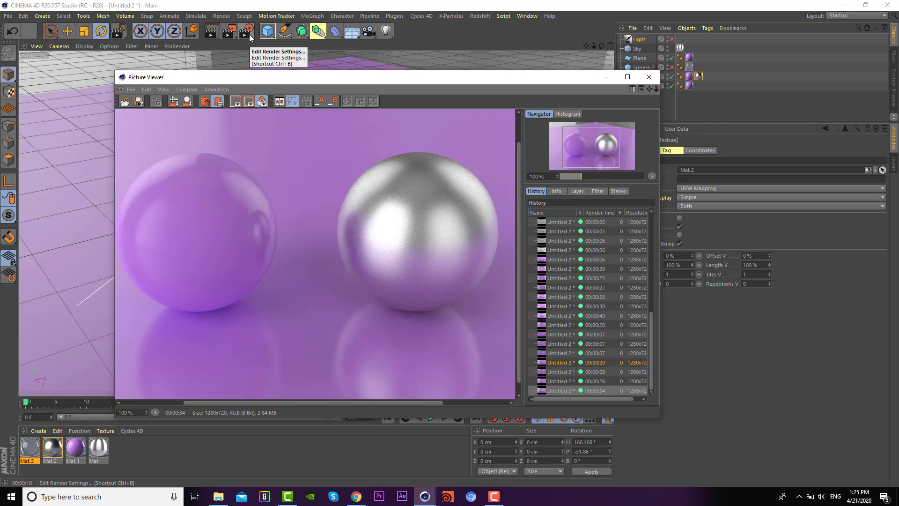
- Open the Physical render settings and keep the Sampler on Adaptive
{"action": "left_click", "coordinate": [249, 36]}
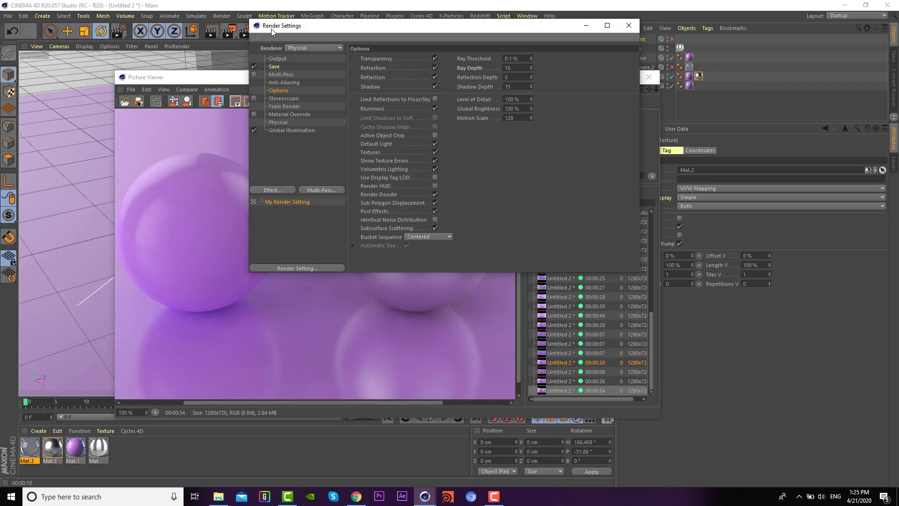
{"action": "left_click_drag", "start_coordinate": [271, 29], "coordinate": [311, 44]}
{"action": "left_click", "coordinate": [322, 137]}
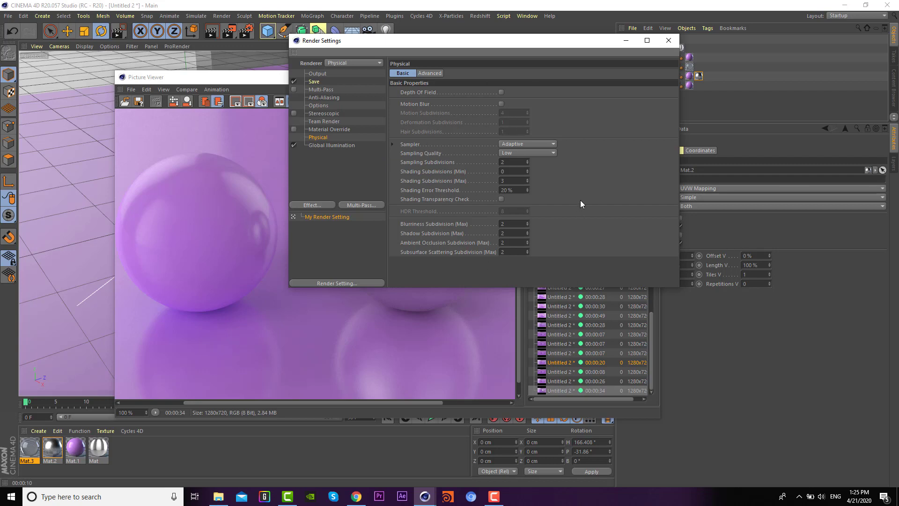
{"action": "left_click_drag", "start_coordinate": [485, 48], "coordinate": [637, 62]}
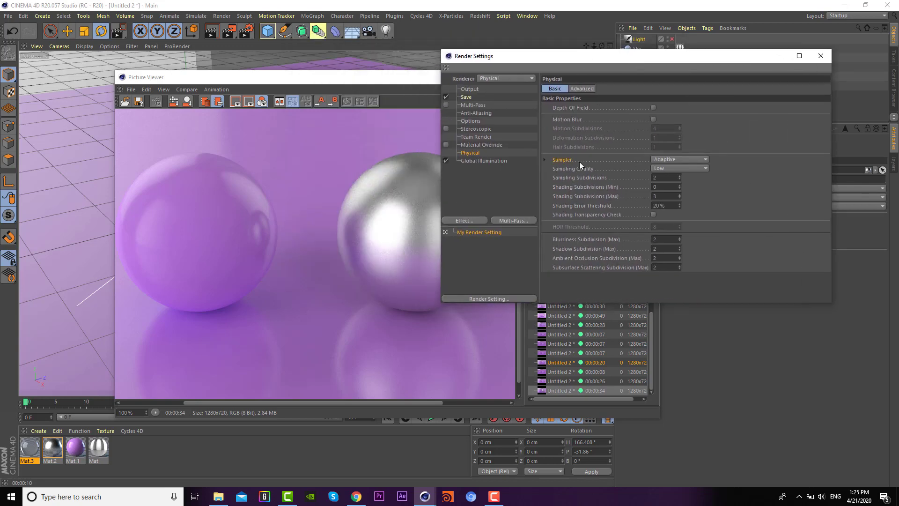
{"action": "left_click", "coordinate": [655, 159]}
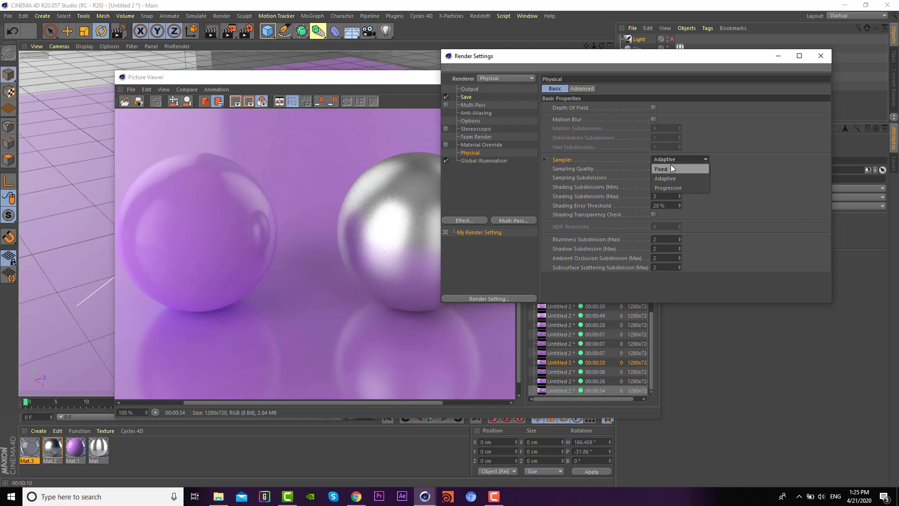
{"action": "left_click", "coordinate": [781, 176]}
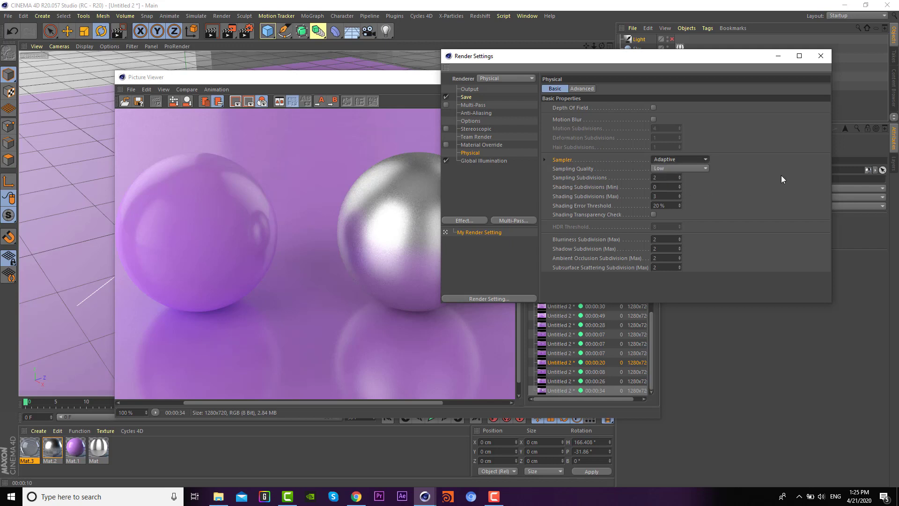
{"action": "left_click", "coordinate": [677, 158]}
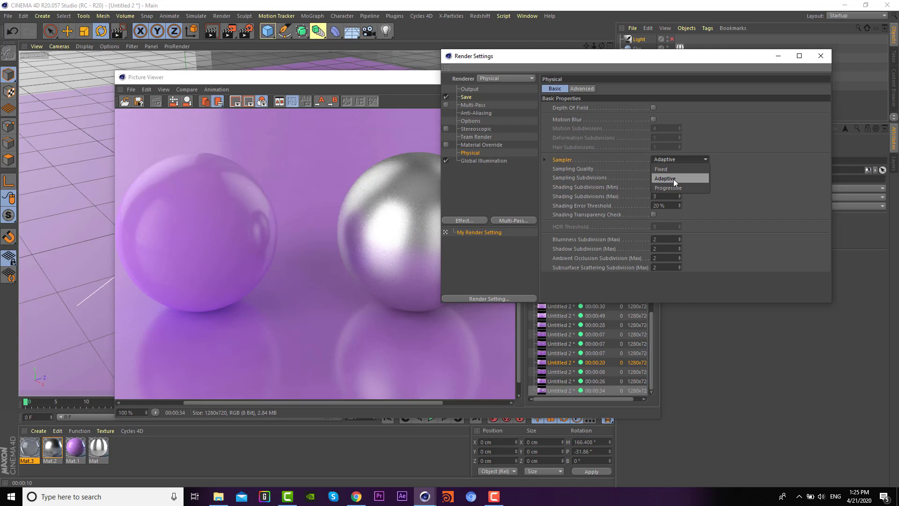
{"action": "left_click", "coordinate": [779, 170]}
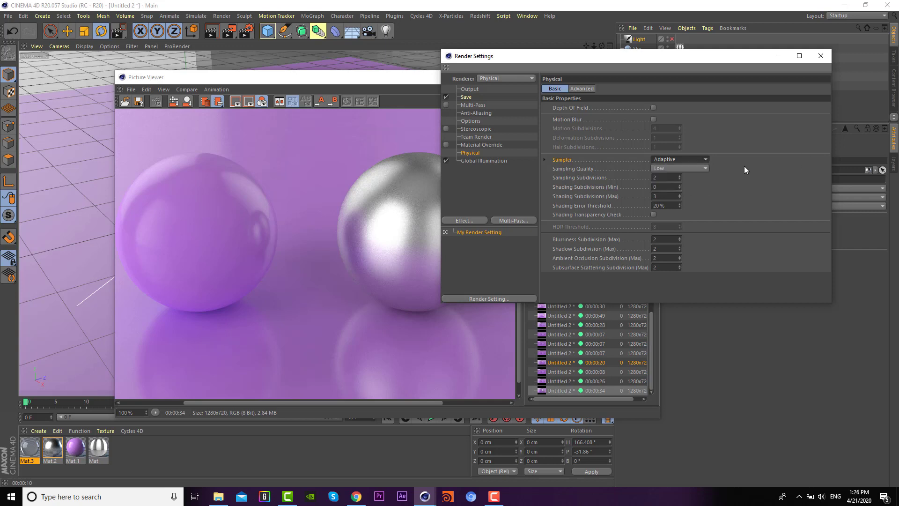
- Set Sampling Quality to Medium and re-render the two spheres
{"action": "left_click", "coordinate": [697, 161]}
{"action": "left_click", "coordinate": [658, 169]}
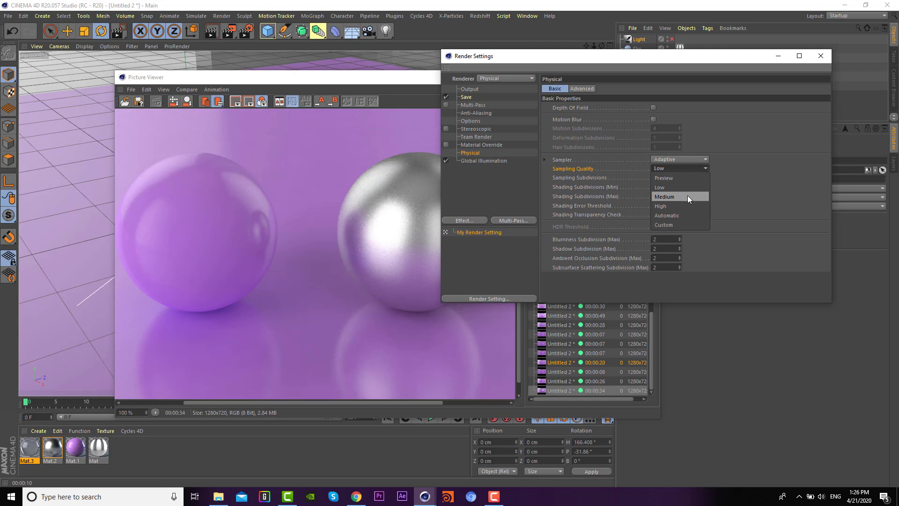
{"action": "left_click", "coordinate": [221, 243]}
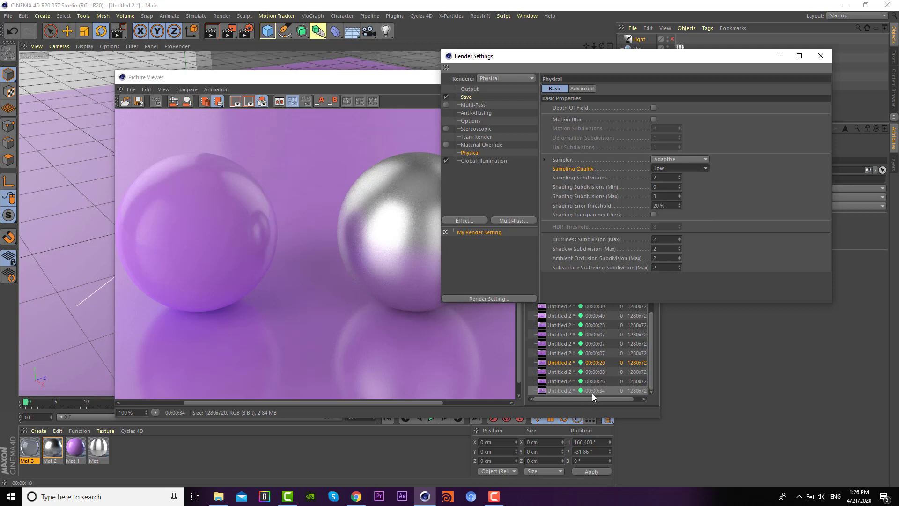
{"action": "left_click", "coordinate": [665, 166]}
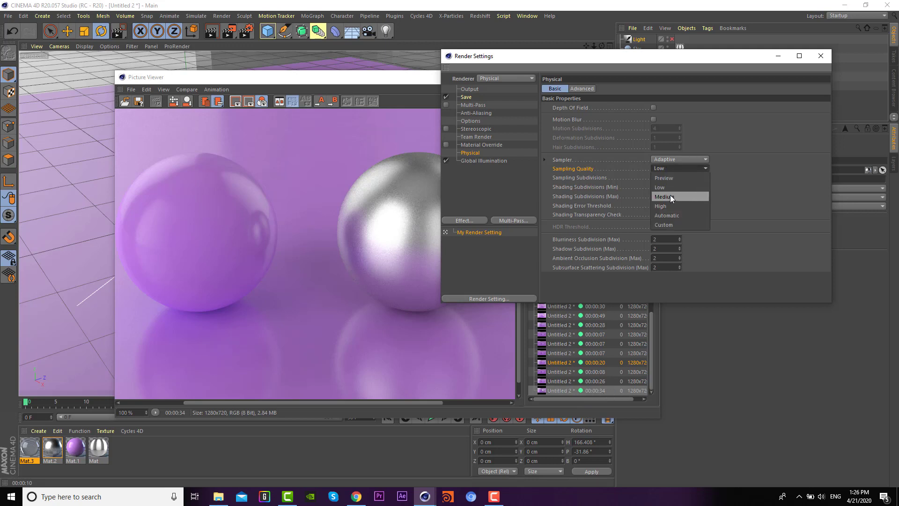
{"action": "left_click", "coordinate": [670, 195]}
{"action": "left_click", "coordinate": [232, 31]}
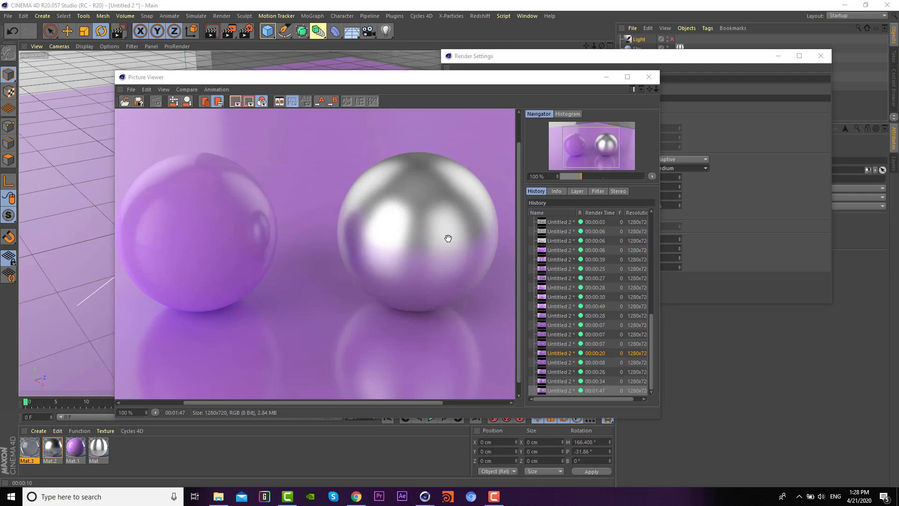
- Pan the new render to inspect the spheres, centring the silver sphere
{"action": "left_click_drag", "start_coordinate": [441, 211], "coordinate": [386, 261]}
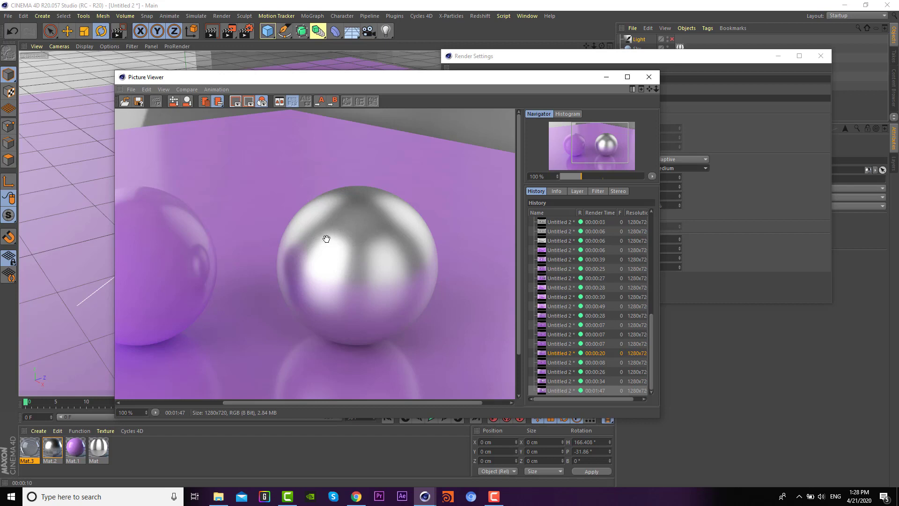
{"action": "mouse_move", "coordinate": [329, 234]}
{"action": "left_mouse_down"}
{"action": "mouse_move", "coordinate": [375, 227]}
{"action": "mouse_move", "coordinate": [397, 205]}
{"action": "left_mouse_up"}
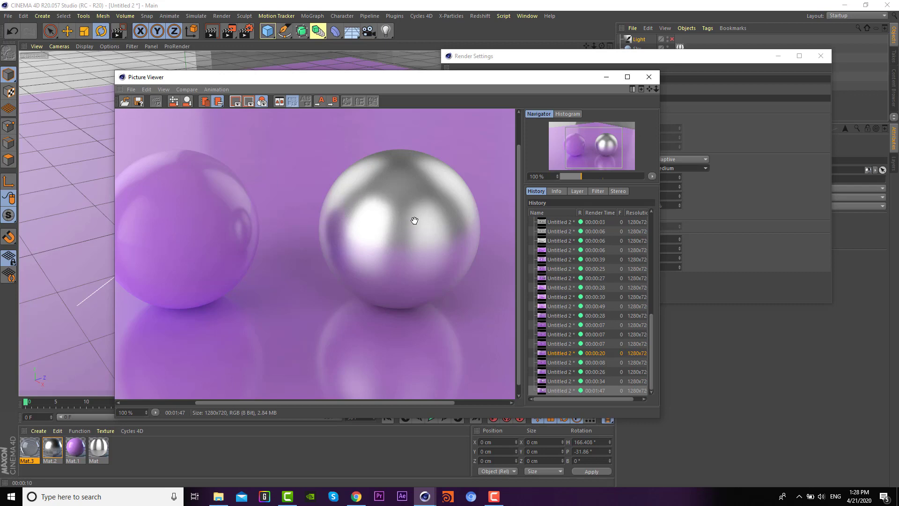
{"action": "left_click_drag", "start_coordinate": [488, 78], "coordinate": [409, 78]}
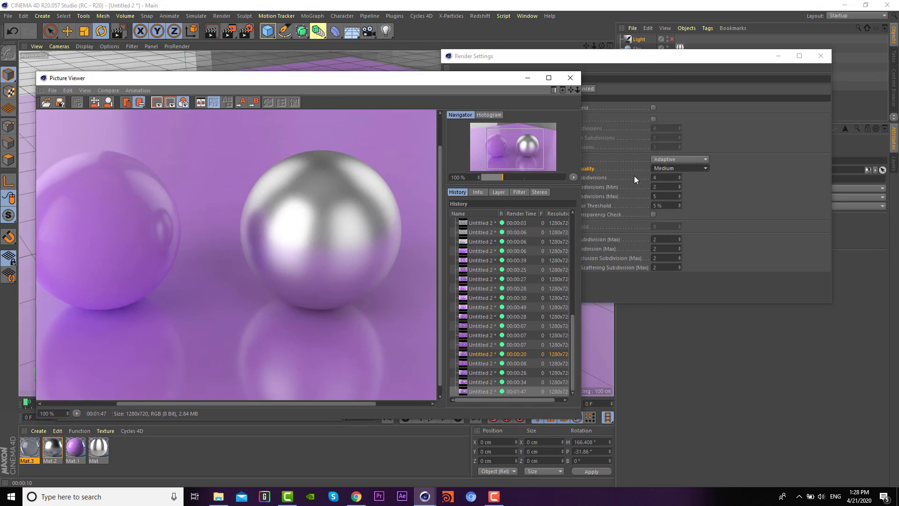
{"action": "left_click", "coordinate": [663, 169]}
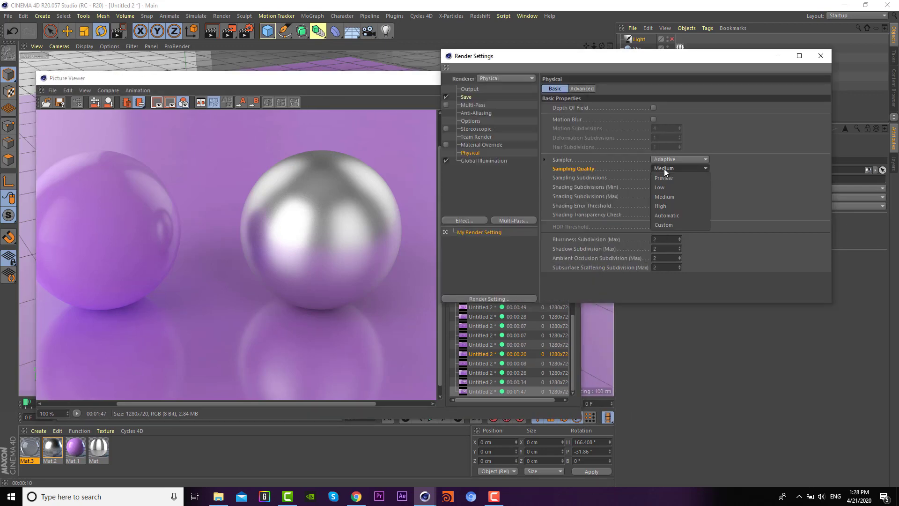
{"action": "left_click", "coordinate": [316, 212]}
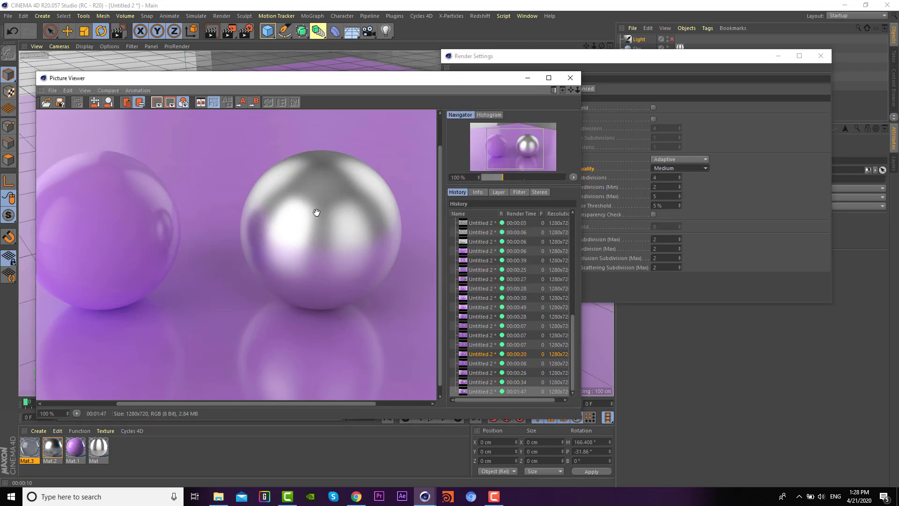
{"action": "left_click_drag", "start_coordinate": [316, 212], "coordinate": [345, 235]}
{"action": "left_click_drag", "start_coordinate": [246, 226], "coordinate": [140, 200]}
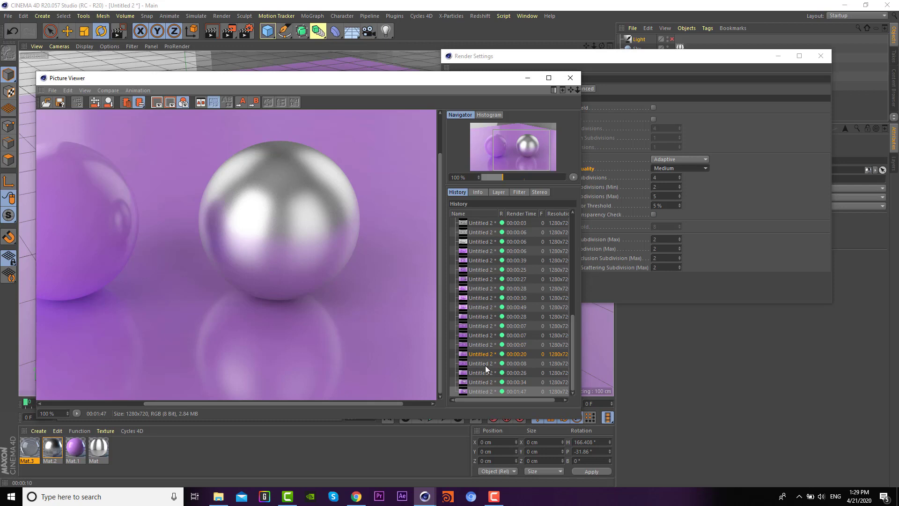
- Compare the 00:00:34 and 00:01:47 renders, then bring up the Sampling Quality choices
{"action": "left_click", "coordinate": [527, 382]}
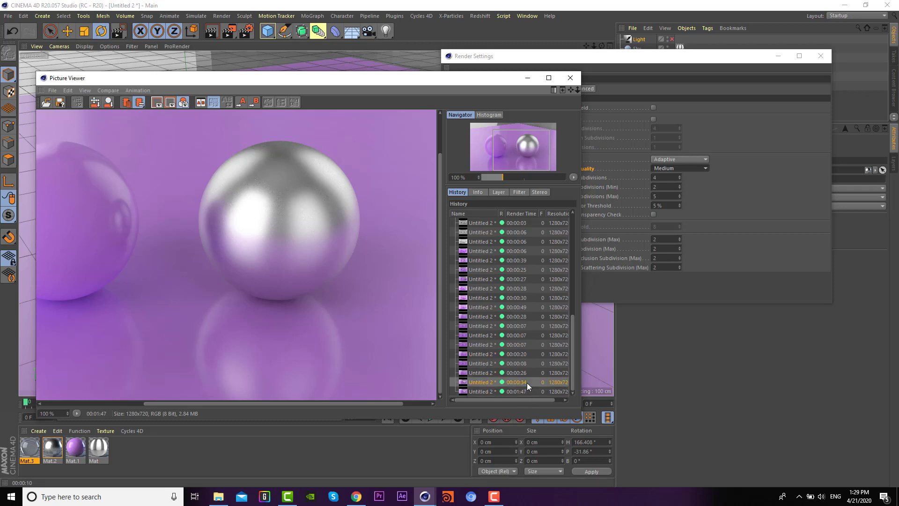
{"action": "left_click", "coordinate": [527, 392]}
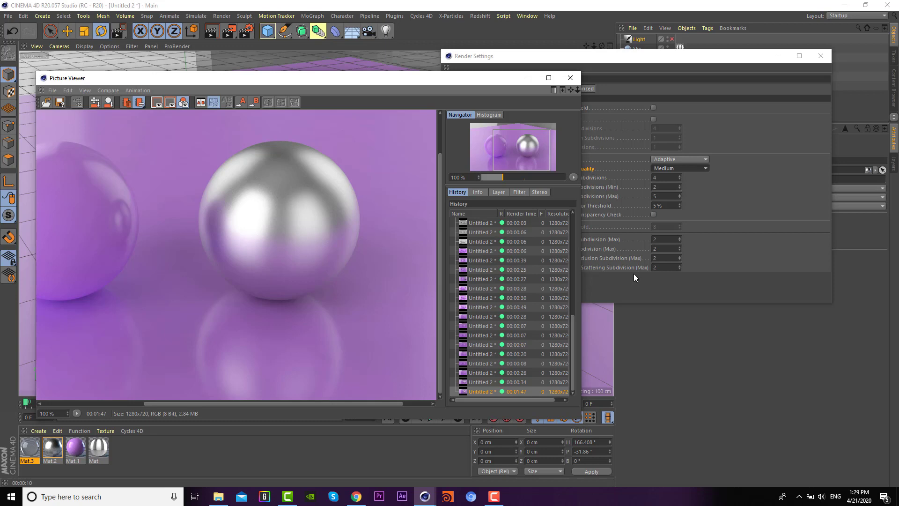
{"action": "left_click", "coordinate": [700, 168]}
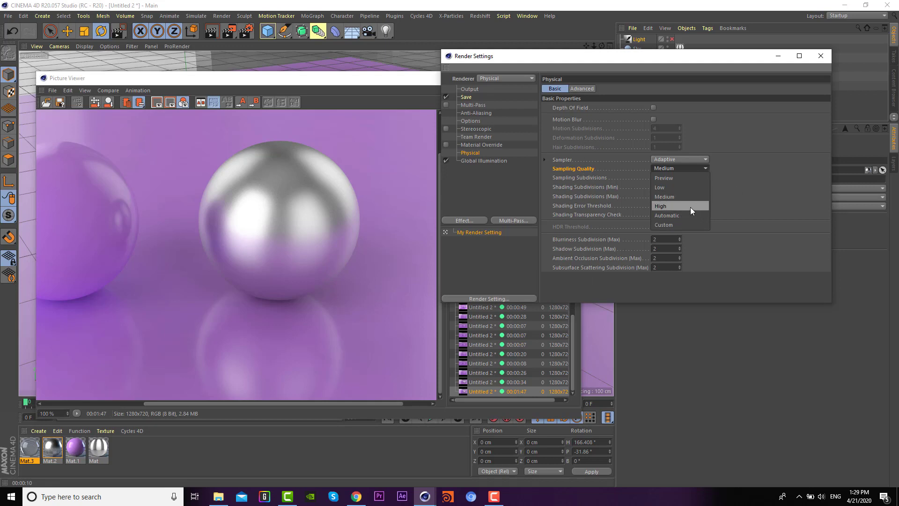
- Switch Sampling Quality to Automatic, leaving the Shading Error Threshold at 5 %
{"action": "left_click", "coordinate": [802, 183]}
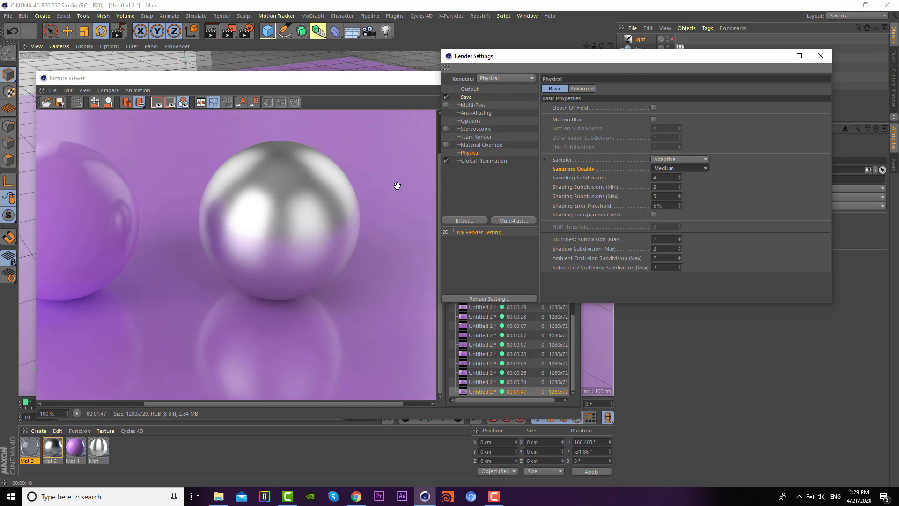
{"action": "left_click", "coordinate": [695, 173]}
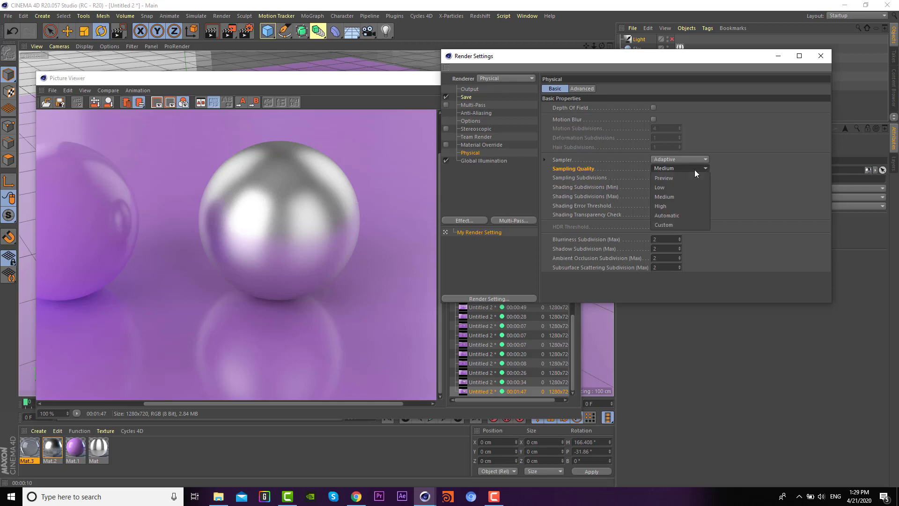
{"action": "left_click", "coordinate": [669, 215]}
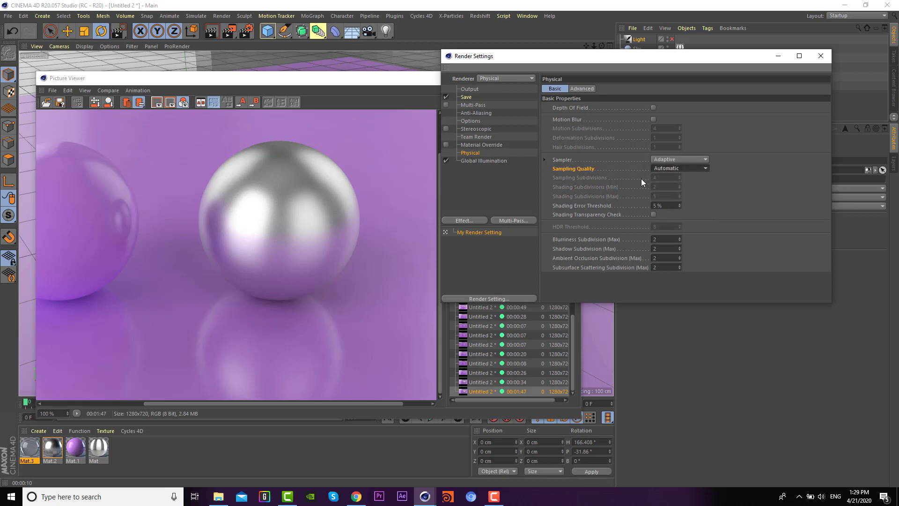
{"action": "left_click", "coordinate": [657, 205]}
{"action": "key", "text": "Return"}
- Render with Automatic sampling and compare the 00:01:52 result against the 00:01:47 render
{"action": "left_click", "coordinate": [229, 31]}
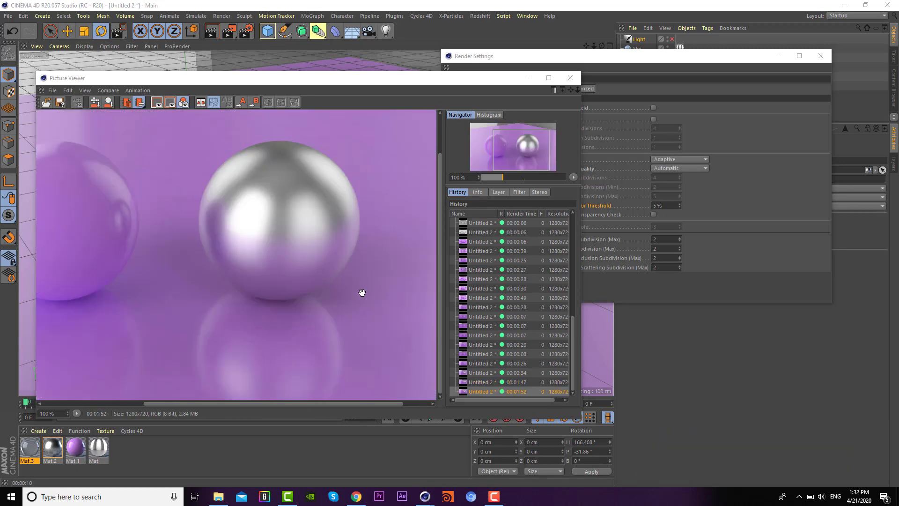
{"action": "left_click_drag", "start_coordinate": [362, 293], "coordinate": [293, 283]}
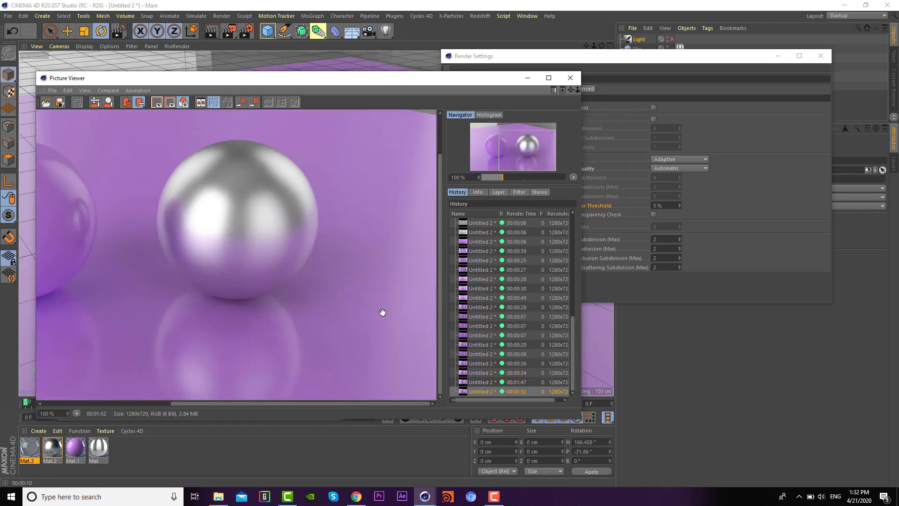
{"action": "left_click", "coordinate": [472, 381]}
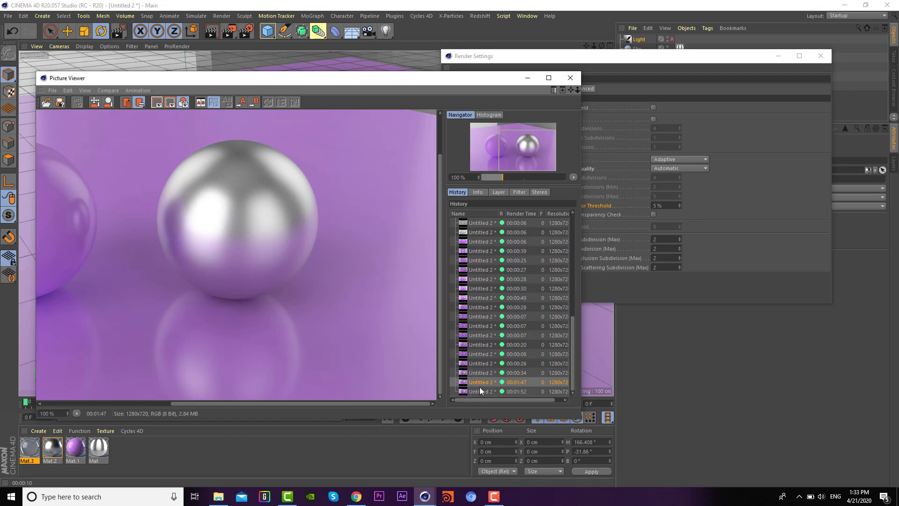
{"action": "left_click", "coordinate": [482, 390]}
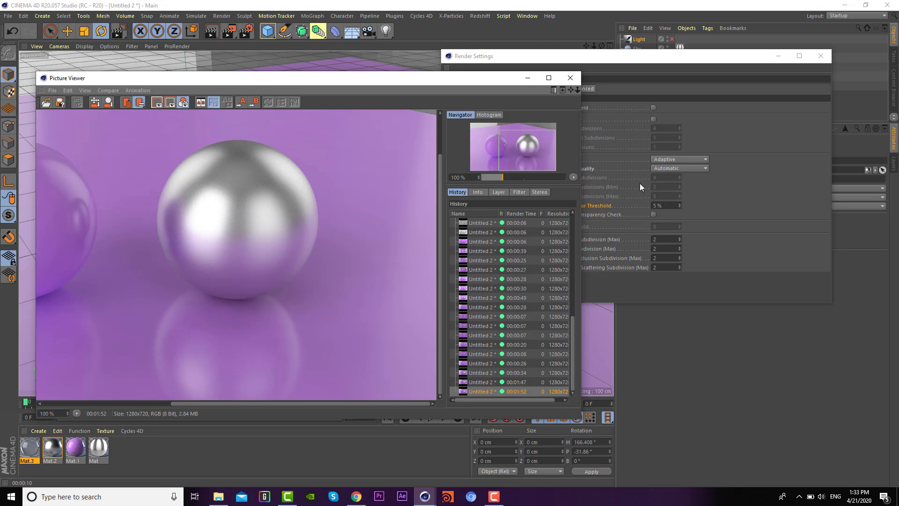
{"action": "left_click", "coordinate": [600, 207]}
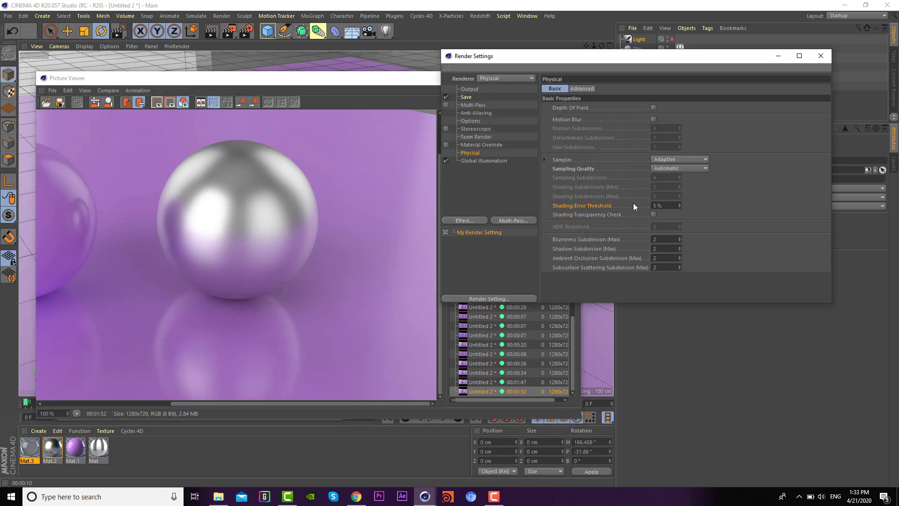
- Raise the Shading Error Threshold from 5 % to 35 % and render a quick test
{"action": "double_click", "coordinate": [665, 206]}
{"action": "double_click", "coordinate": [665, 207]}
{"action": "type", "text": "35"}
{"action": "key", "text": "Return"}
{"action": "left_click", "coordinate": [230, 32]}
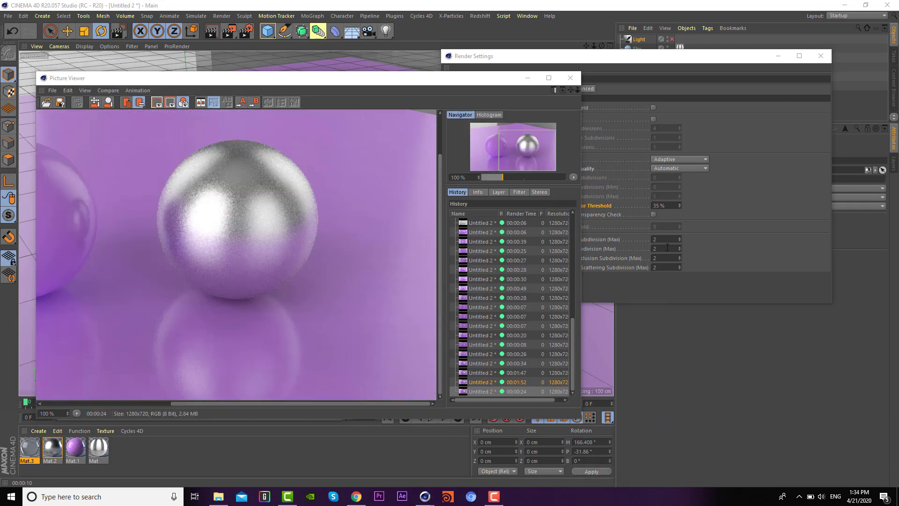
{"action": "left_click", "coordinate": [668, 206]}
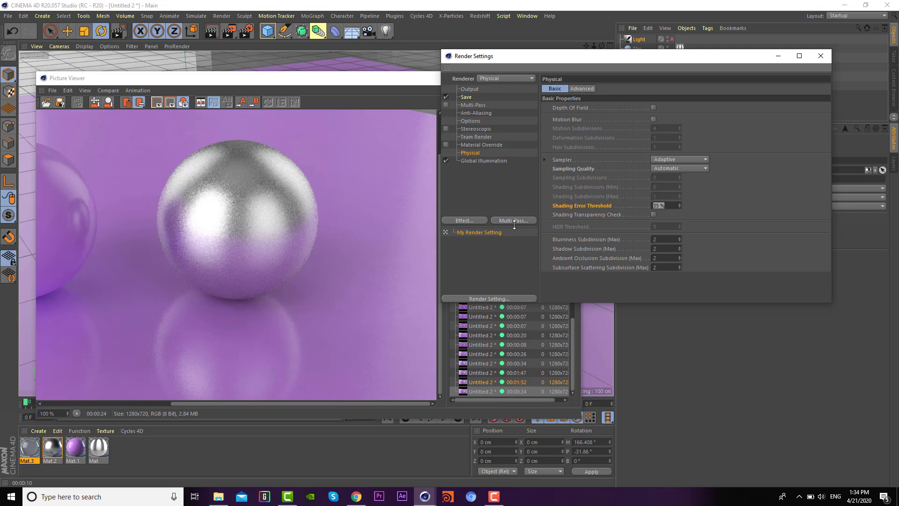
- Set the Shading Error Threshold to 10 %, re-render, and compare against the 00:01:52 render
{"action": "type", "text": "10"}
{"action": "key", "text": "shift+r"}
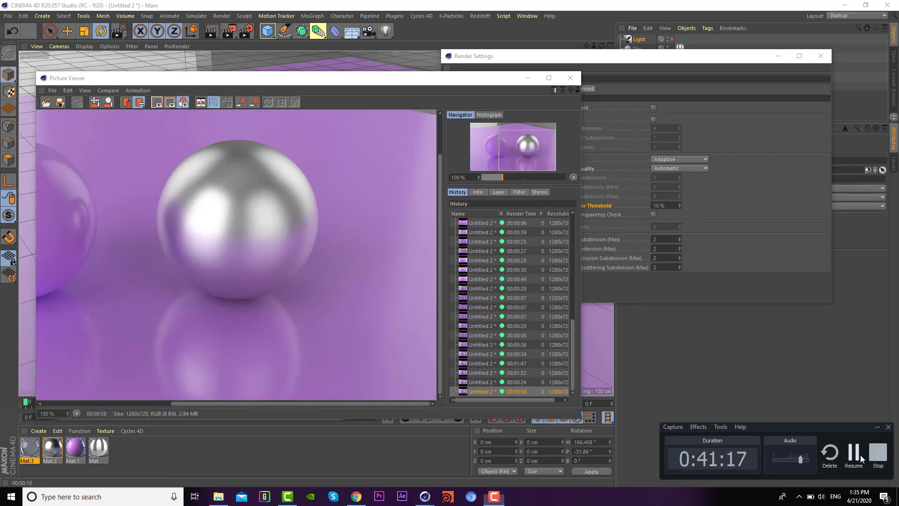
{"action": "left_click", "coordinate": [861, 454]}
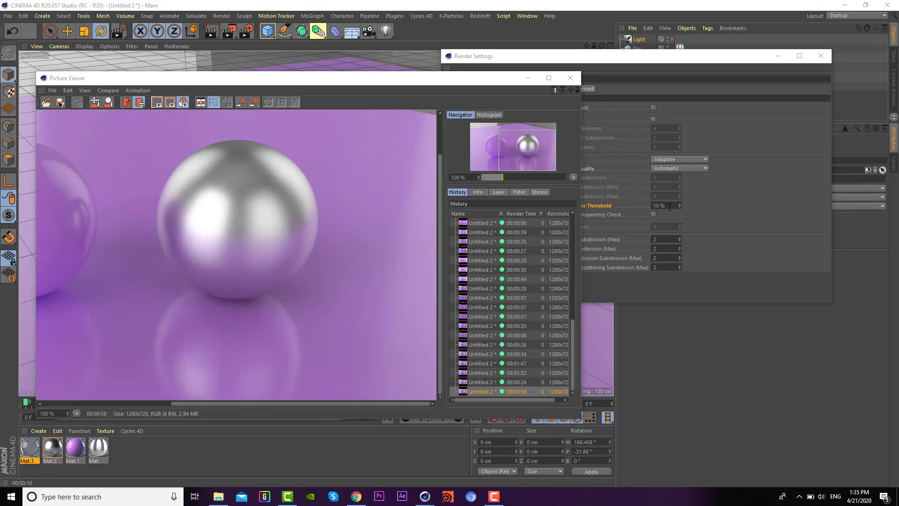
{"action": "left_click", "coordinate": [625, 198]}
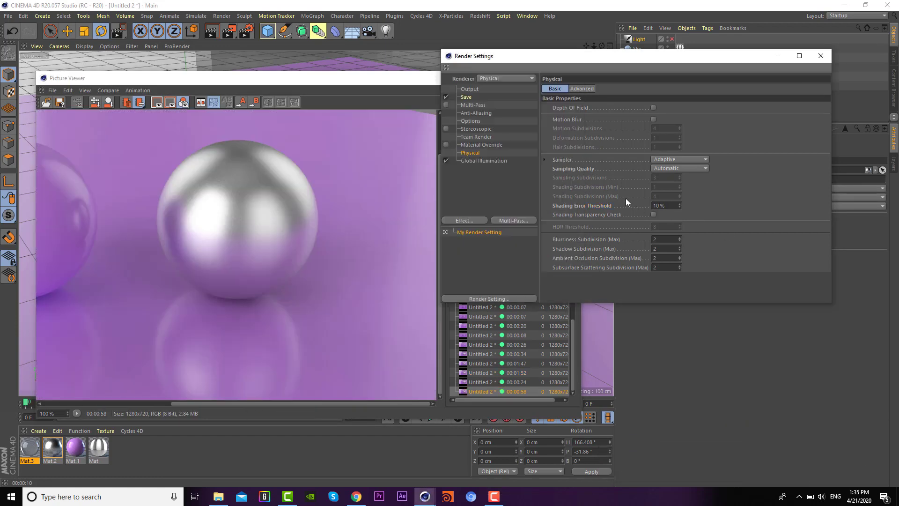
{"action": "left_click", "coordinate": [663, 206]}
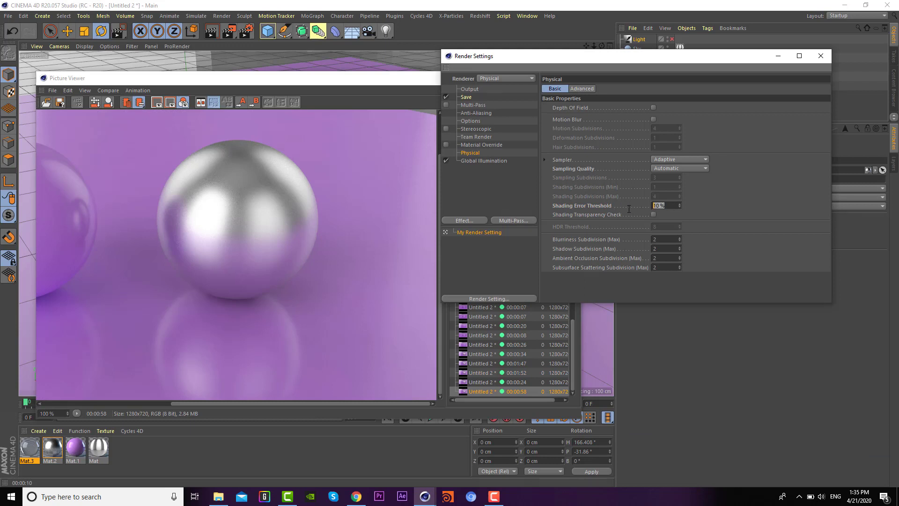
{"action": "left_click", "coordinate": [524, 393]}
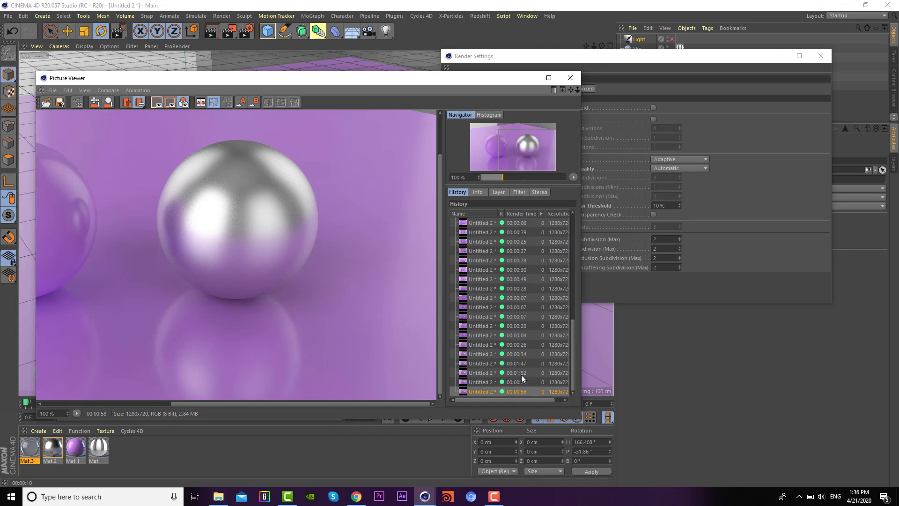
{"action": "left_click", "coordinate": [516, 373]}
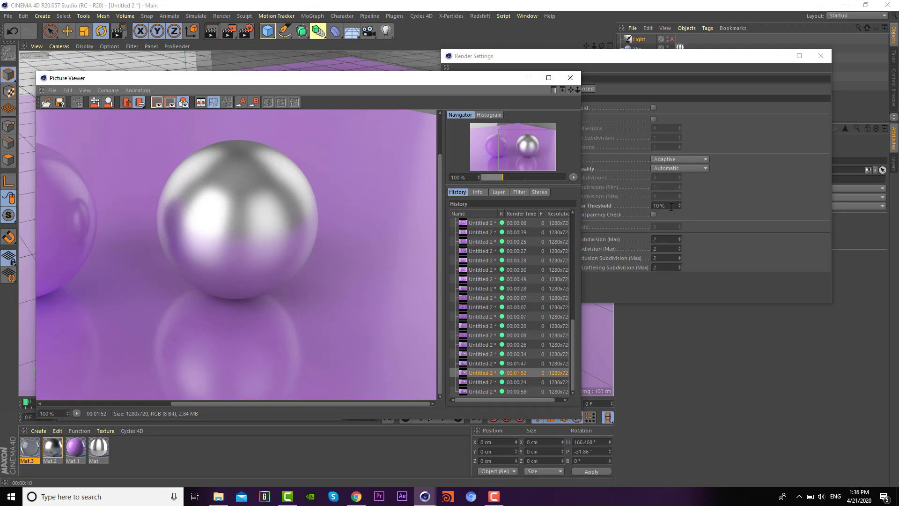
{"action": "left_click", "coordinate": [707, 220]}
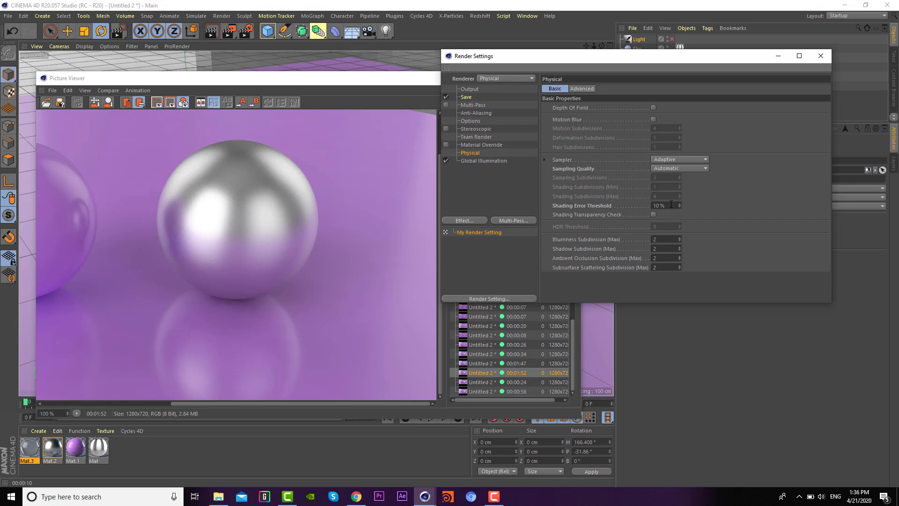
- Set Shadow Subdivision (Max) to 2 in the Physical settings
{"action": "double_click", "coordinate": [661, 239]}
{"action": "key", "text": "Return"}
{"action": "left_click", "coordinate": [658, 239]}
{"action": "left_click", "coordinate": [661, 238]}
{"action": "double_click", "coordinate": [671, 249]}
{"action": "type", "text": "2"}
{"action": "key", "text": "Return"}
- Set Blurriness Subdivision (Max) to 4, render, and compare with the 00:01:52 render
{"action": "left_click", "coordinate": [663, 205]}
{"action": "left_click", "coordinate": [665, 239]}
{"action": "type", "text": "4"}
{"action": "key", "text": "Return"}
{"action": "left_click", "coordinate": [229, 31]}
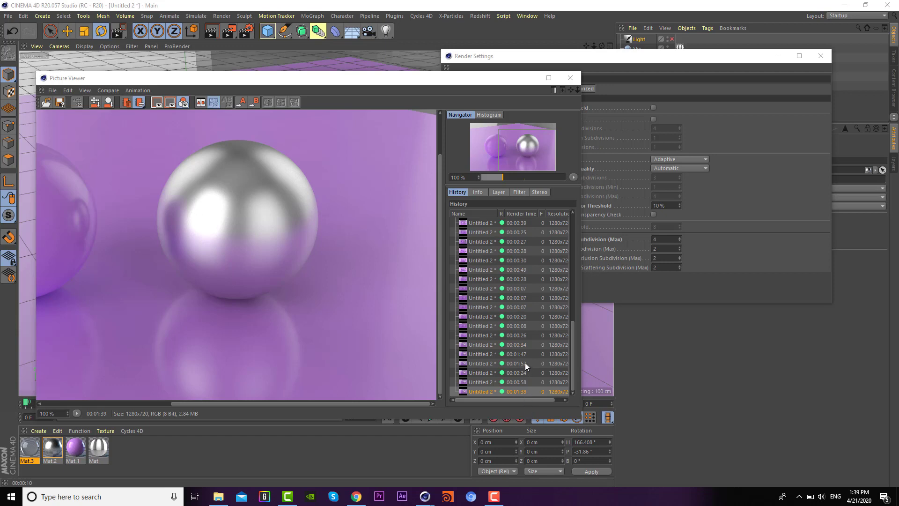
{"action": "left_click", "coordinate": [526, 363]}
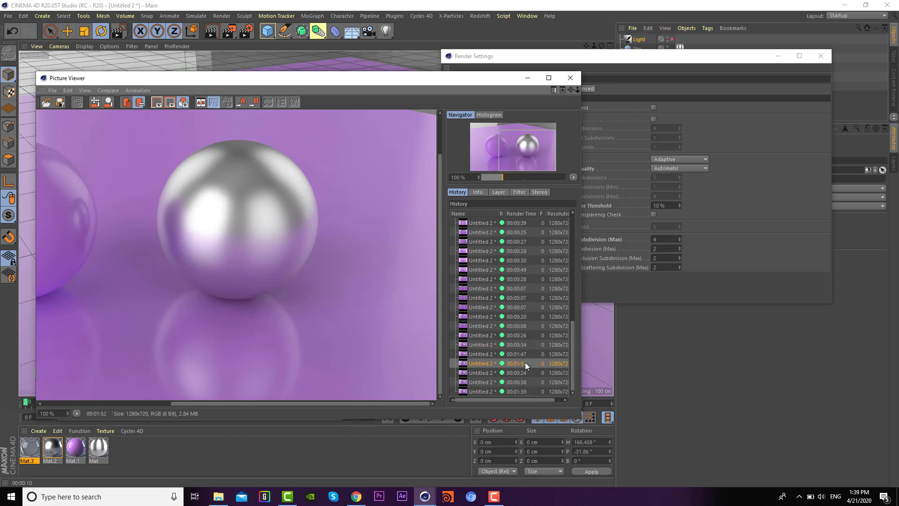
- Return to the newest 00:01:39 render and close the Picture Viewer
{"action": "left_click", "coordinate": [525, 392]}
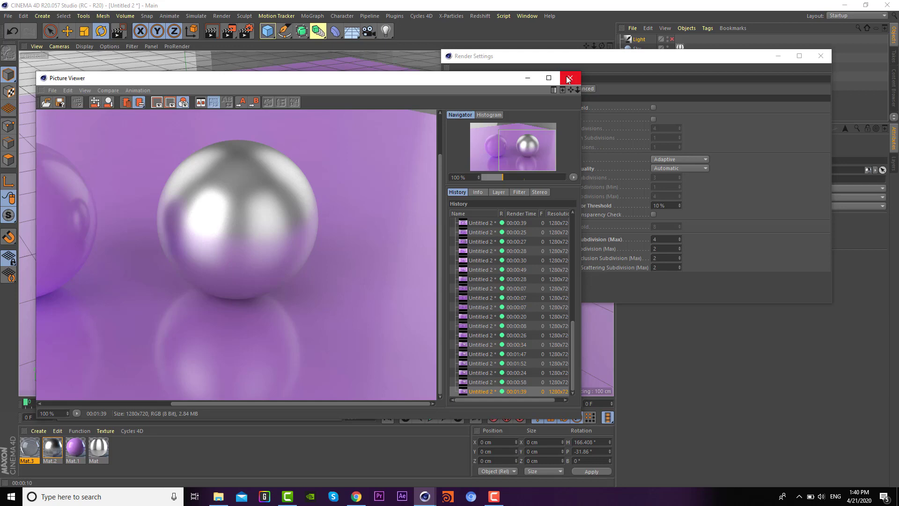
{"action": "left_click", "coordinate": [568, 78]}
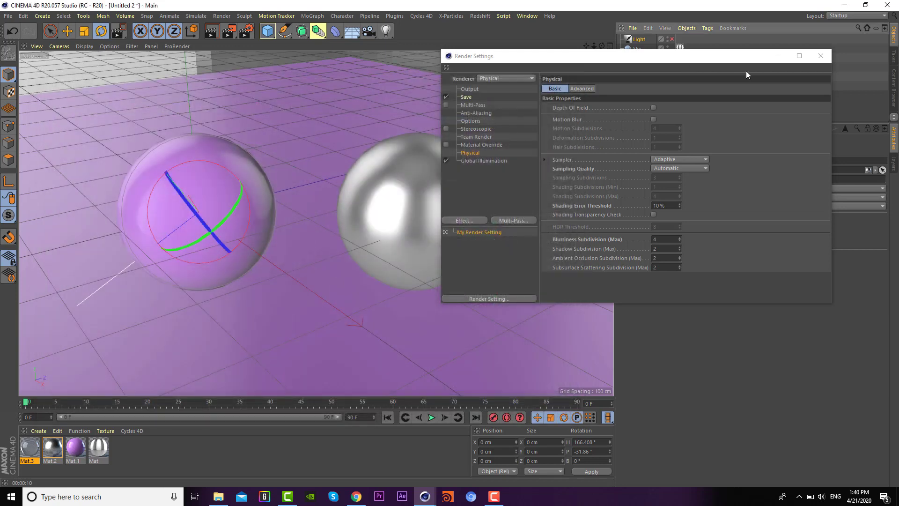
- Close Render Settings and start an Interactive Render Region framed around the left sphere
{"action": "left_click", "coordinate": [821, 55]}
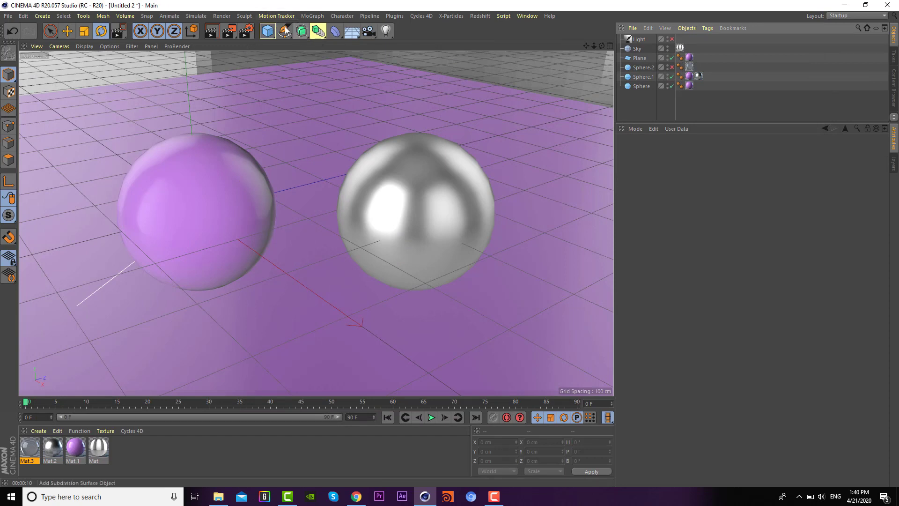
{"action": "left_click", "coordinate": [228, 31]}
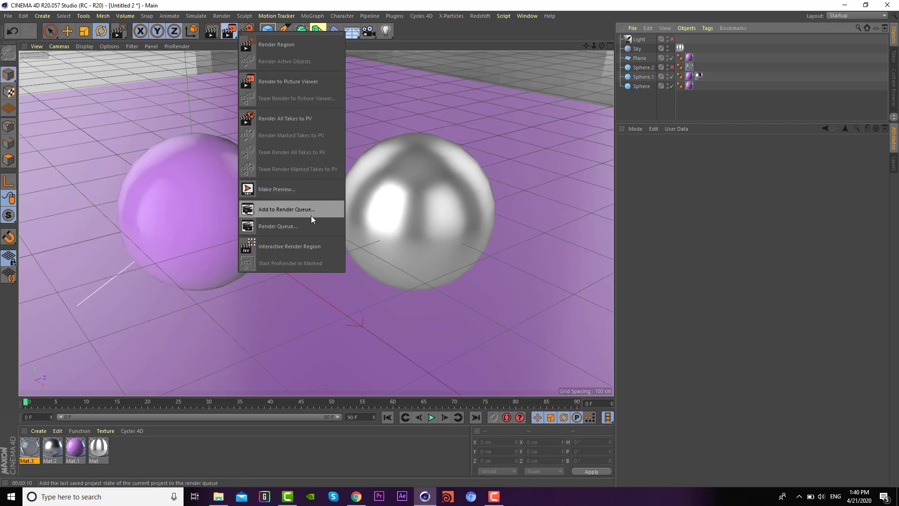
{"action": "left_click", "coordinate": [308, 244]}
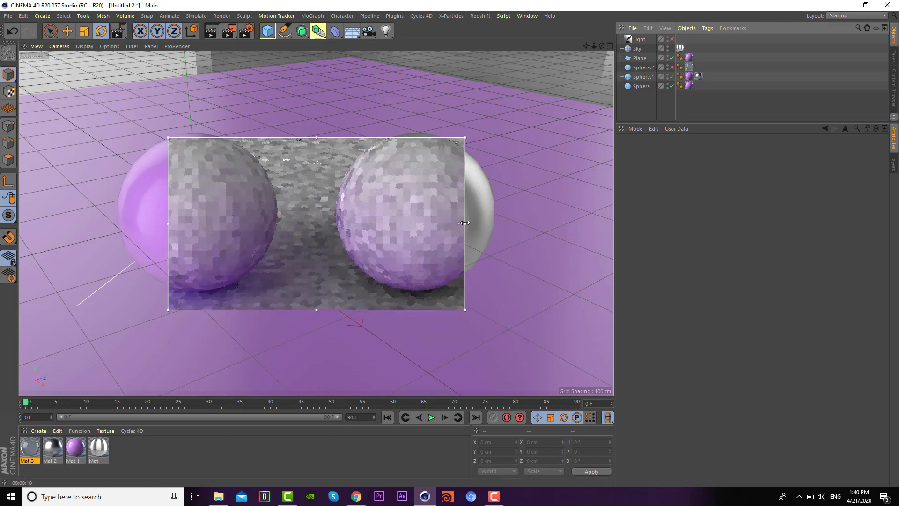
{"action": "left_click_drag", "start_coordinate": [464, 223], "coordinate": [264, 224]}
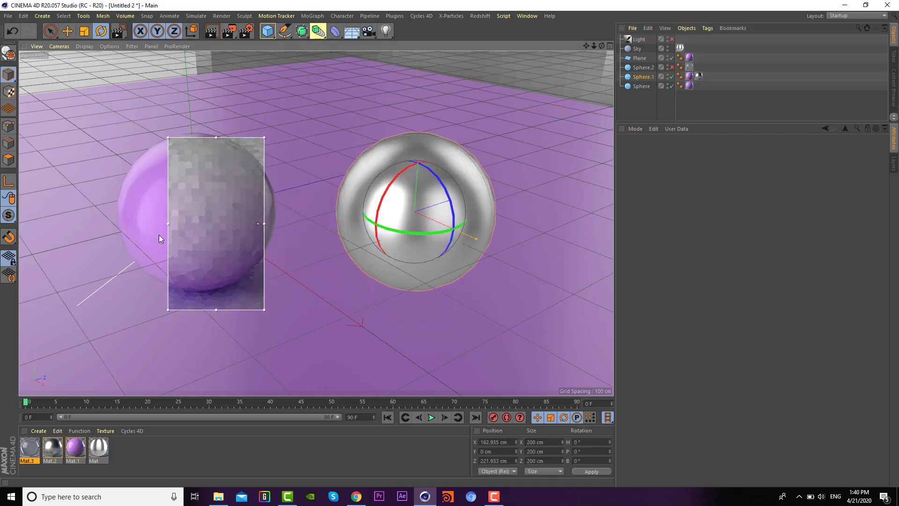
{"action": "left_click_drag", "start_coordinate": [168, 223], "coordinate": [84, 224]}
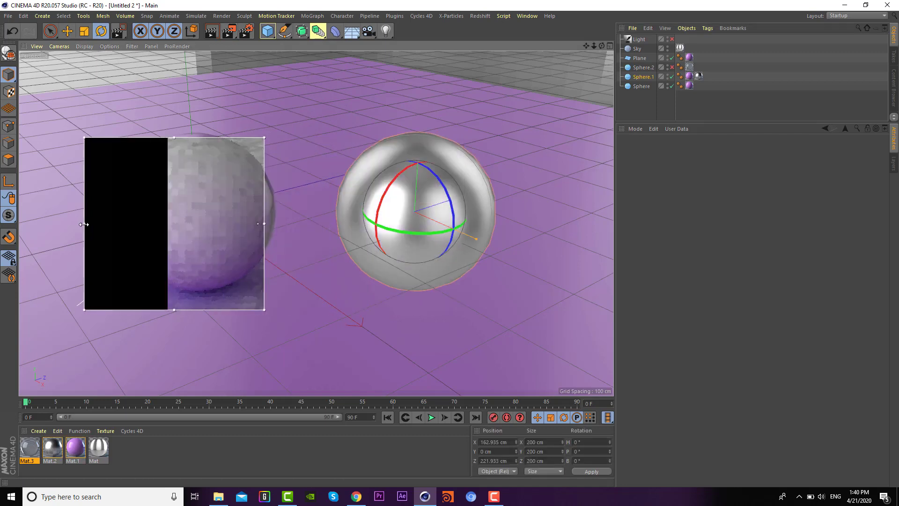
{"action": "left_click_drag", "start_coordinate": [265, 137], "coordinate": [218, 112]}
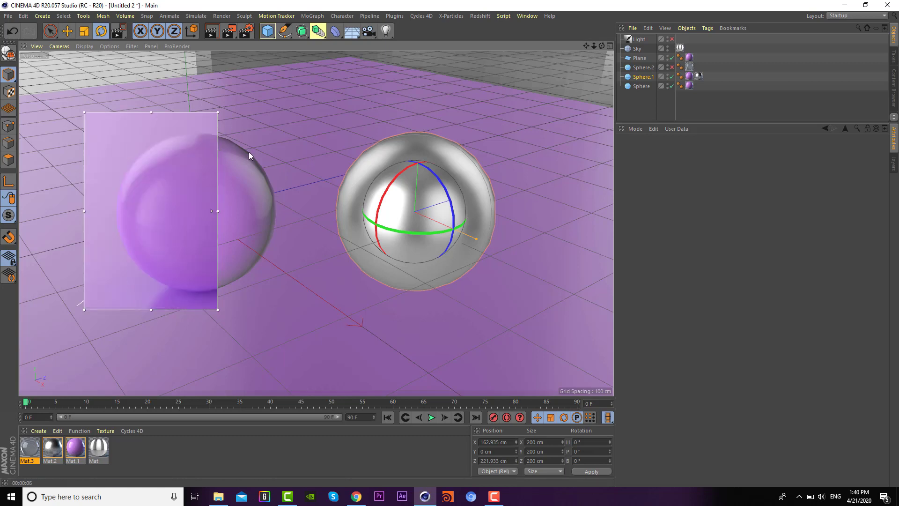
- Turn the scene light back on, enlarge the region, and adjust its preview quality
{"action": "left_click", "coordinate": [673, 39]}
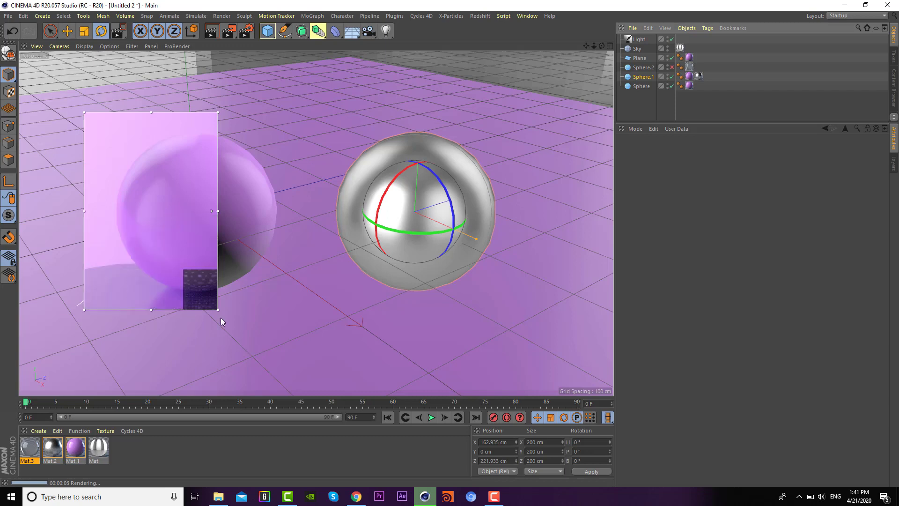
{"action": "left_click_drag", "start_coordinate": [218, 310], "coordinate": [289, 365]}
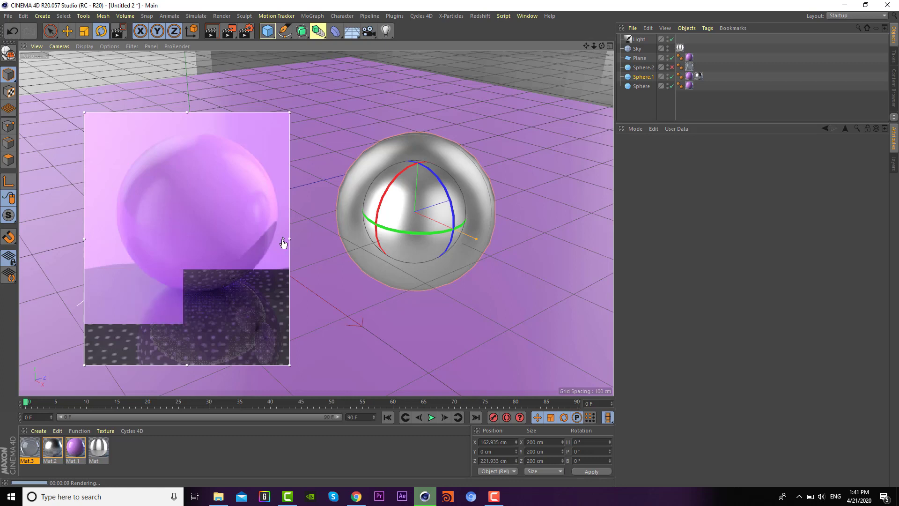
{"action": "mouse_move", "coordinate": [283, 239]}
{"action": "left_mouse_down"}
{"action": "mouse_move", "coordinate": [283, 322]}
{"action": "mouse_move", "coordinate": [278, 184]}
{"action": "left_mouse_up"}
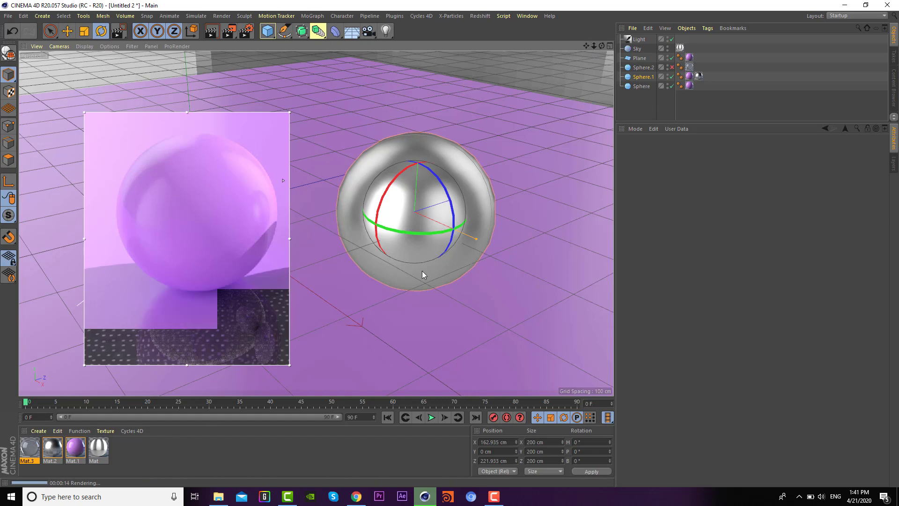
{"action": "left_click", "coordinate": [686, 93]}
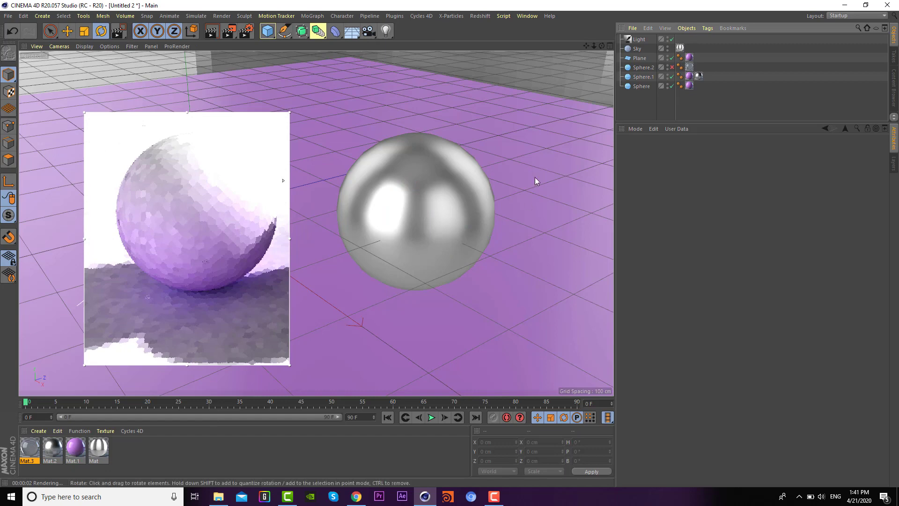
- Replace the Sky's texture tag with a new empty material, Mat.4
{"action": "left_click", "coordinate": [681, 48]}
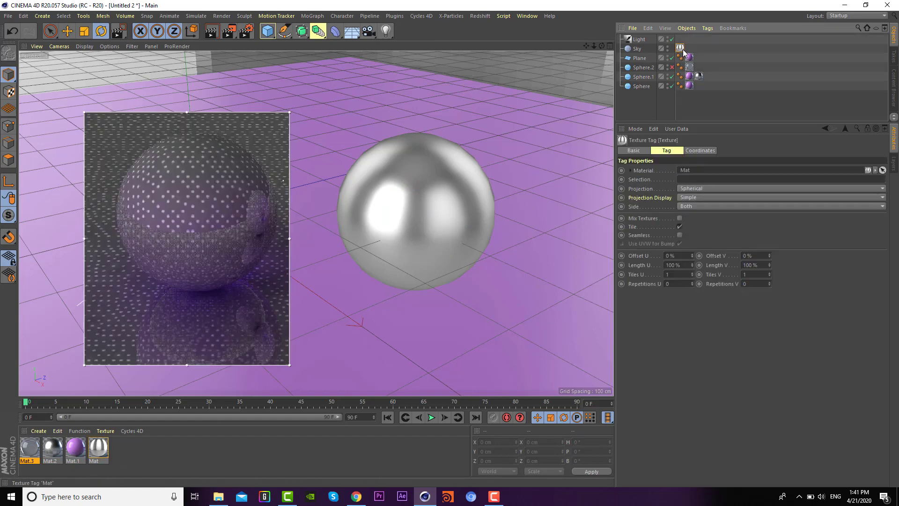
{"action": "key", "text": "Delete"}
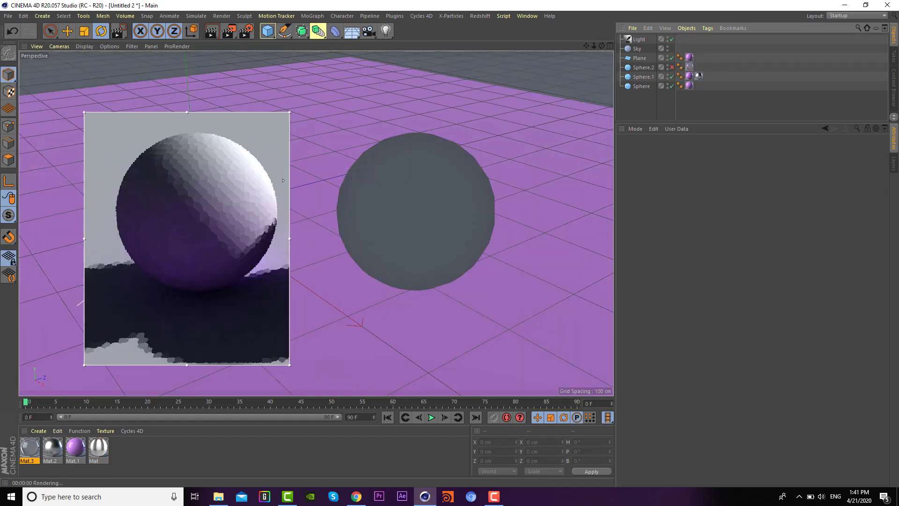
{"action": "double_click", "coordinate": [142, 448]}
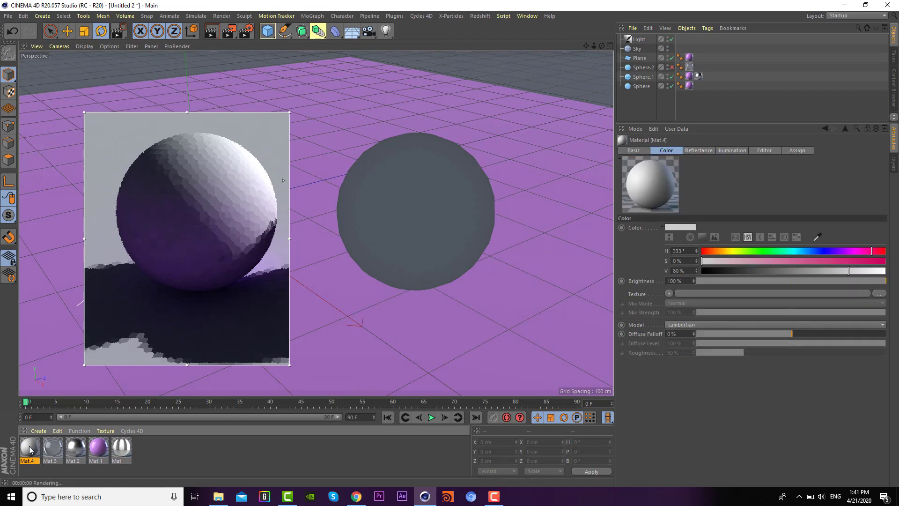
{"action": "left_click_drag", "start_coordinate": [29, 446], "coordinate": [641, 51]}
- Make Mat.4 luminance-only, with studio016.hdr as its luminance texture
{"action": "double_click", "coordinate": [25, 449]}
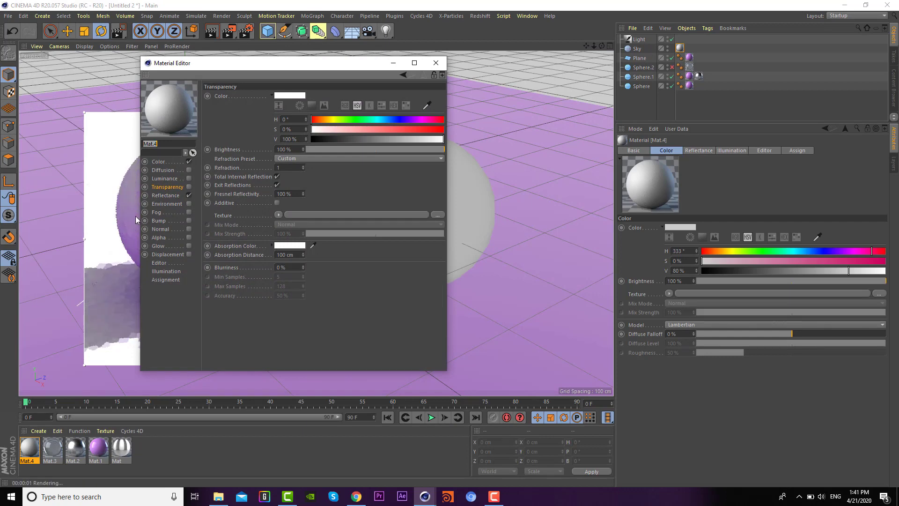
{"action": "left_click", "coordinate": [188, 161]}
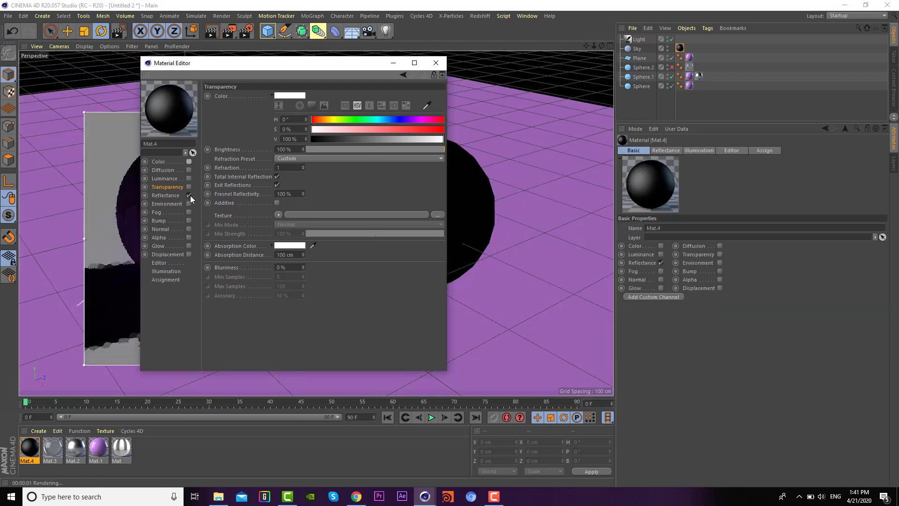
{"action": "left_click", "coordinate": [190, 196]}
{"action": "left_click", "coordinate": [170, 178]}
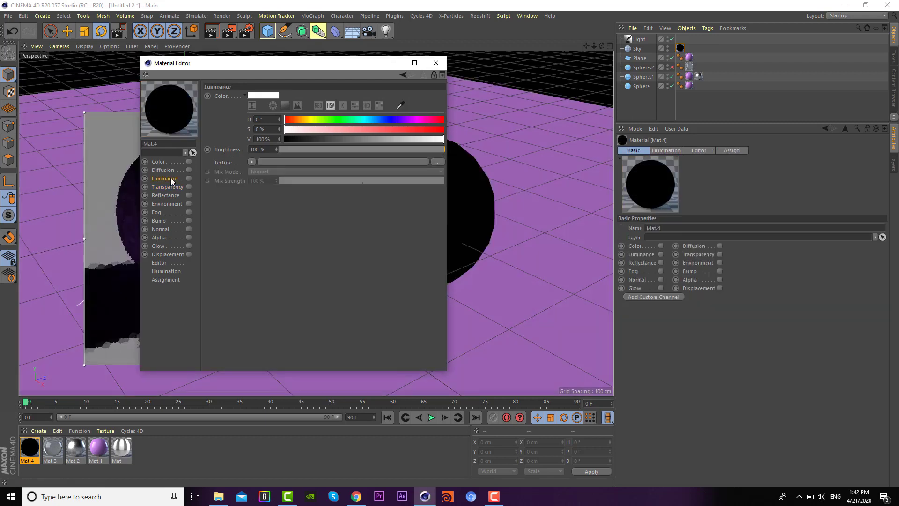
{"action": "left_click", "coordinate": [189, 178]}
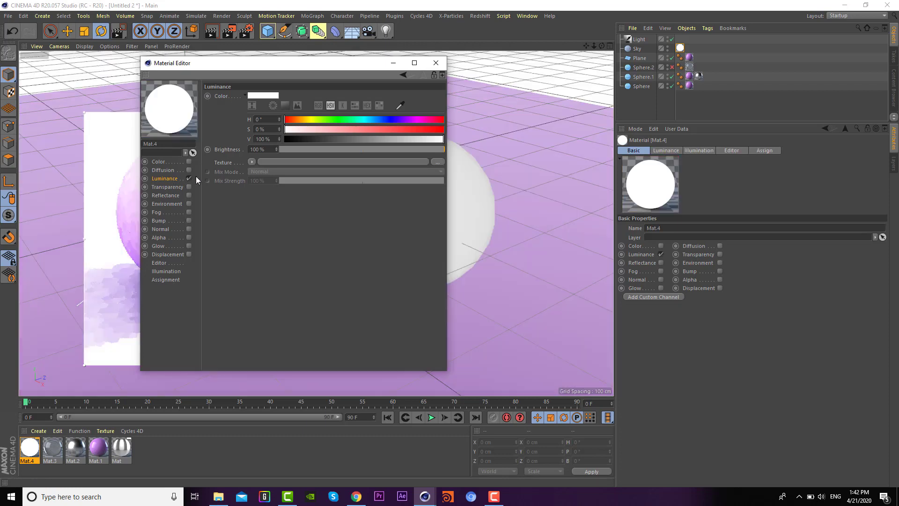
{"action": "left_click", "coordinate": [271, 161]}
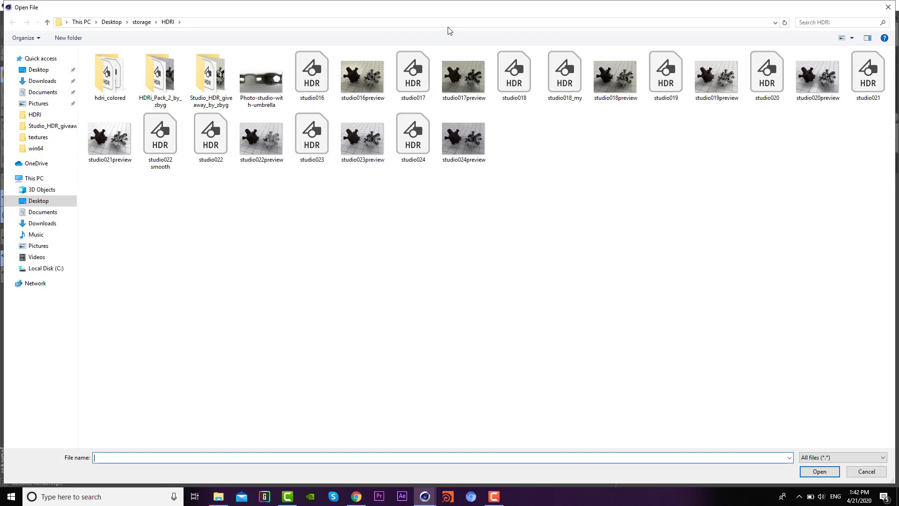
{"action": "double_click", "coordinate": [313, 63]}
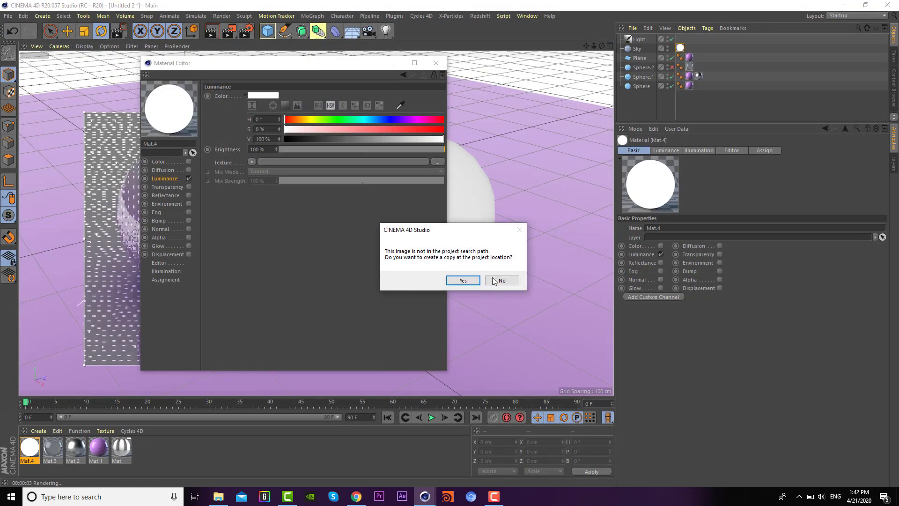
{"action": "left_click", "coordinate": [494, 280]}
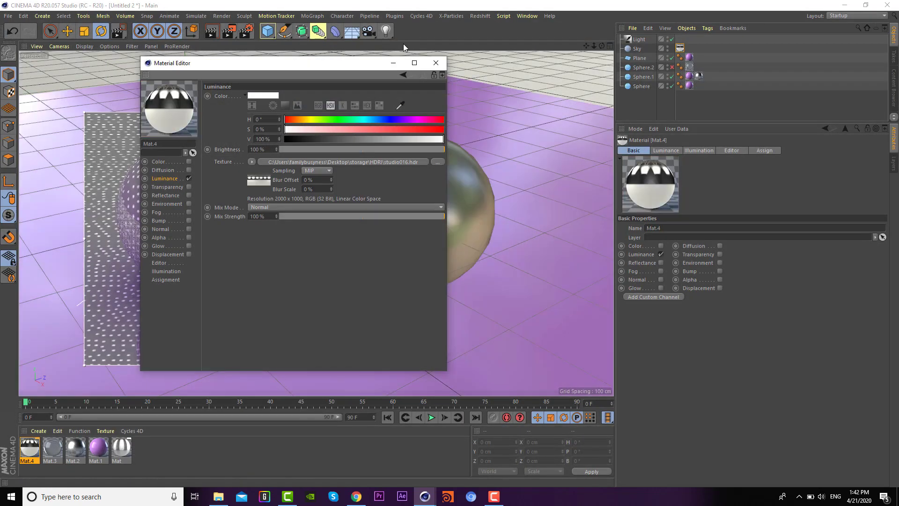
{"action": "left_click", "coordinate": [435, 63]}
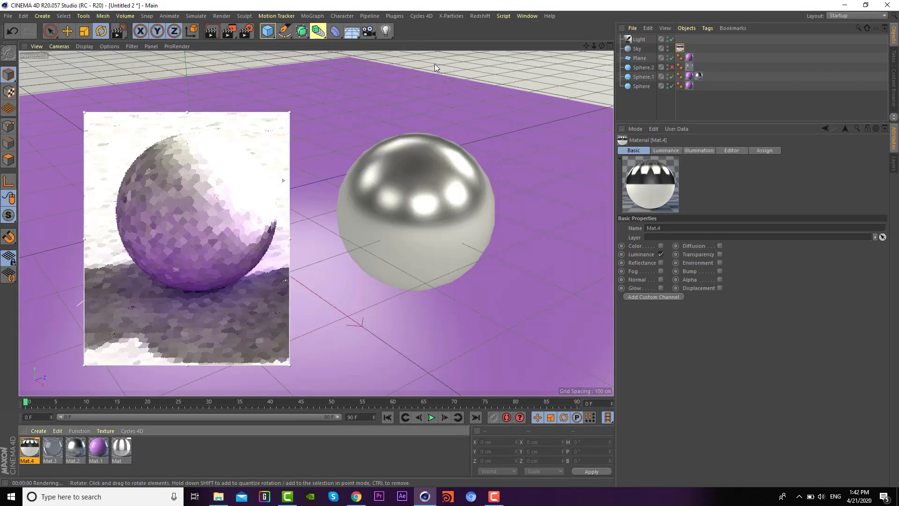
- Turn off the scene Light and rotate the HDRI Sky's heading to about -65°
{"action": "left_click", "coordinate": [641, 49]}
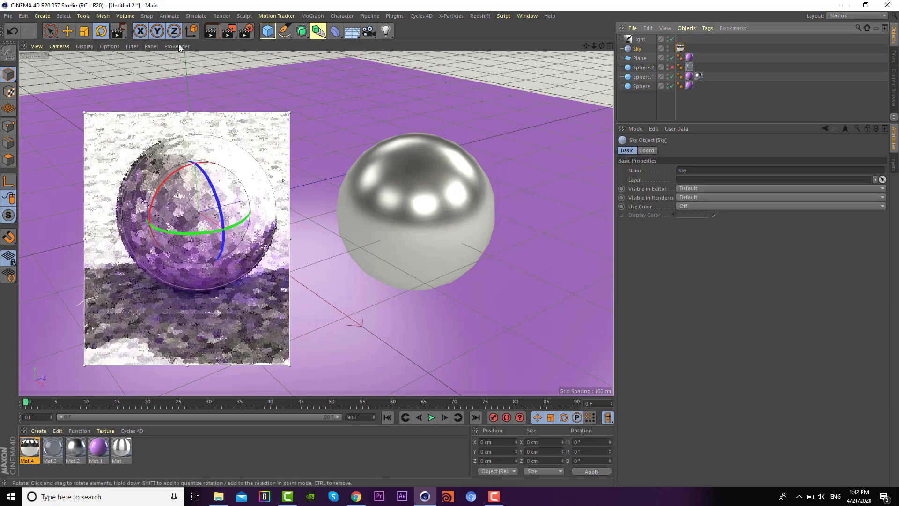
{"action": "left_click", "coordinate": [672, 39]}
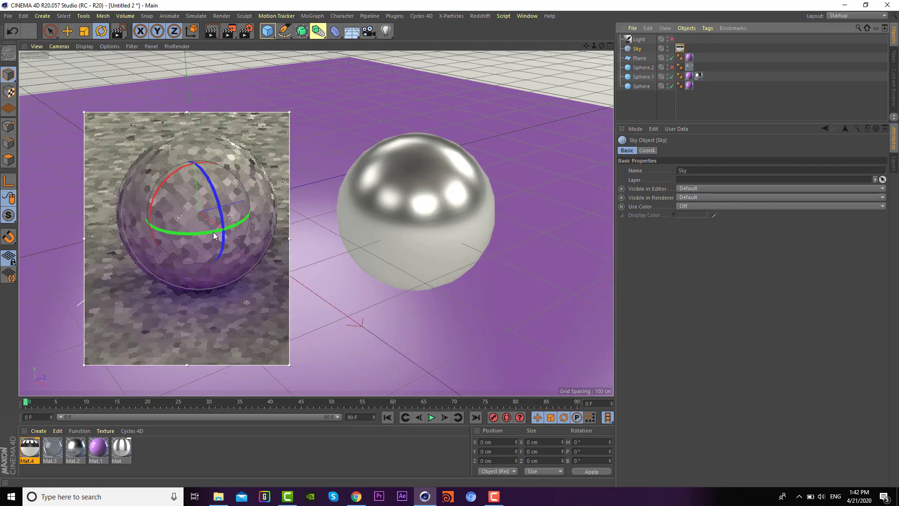
{"action": "mouse_move", "coordinate": [186, 234]}
{"action": "left_mouse_down"}
{"action": "mouse_move", "coordinate": [235, 222]}
{"action": "mouse_move", "coordinate": [216, 219]}
{"action": "left_mouse_up"}
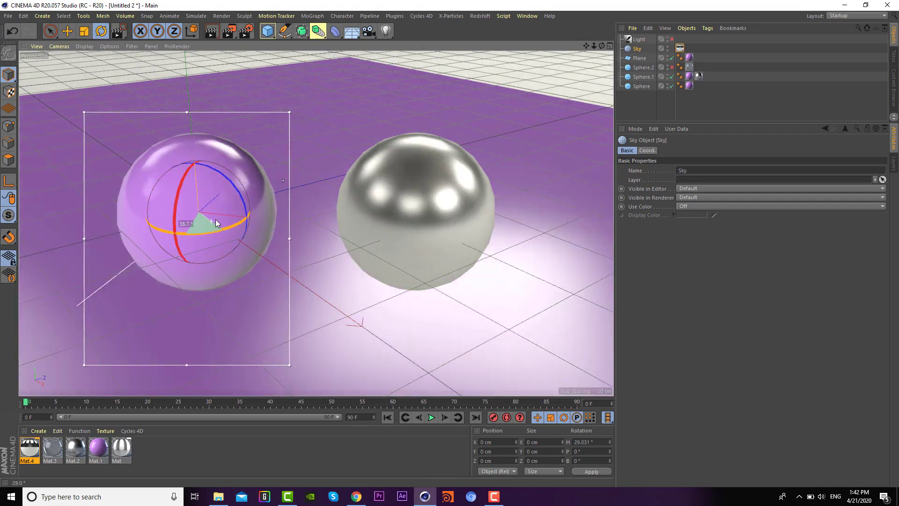
{"action": "left_click_drag", "start_coordinate": [215, 222], "coordinate": [105, 226]}
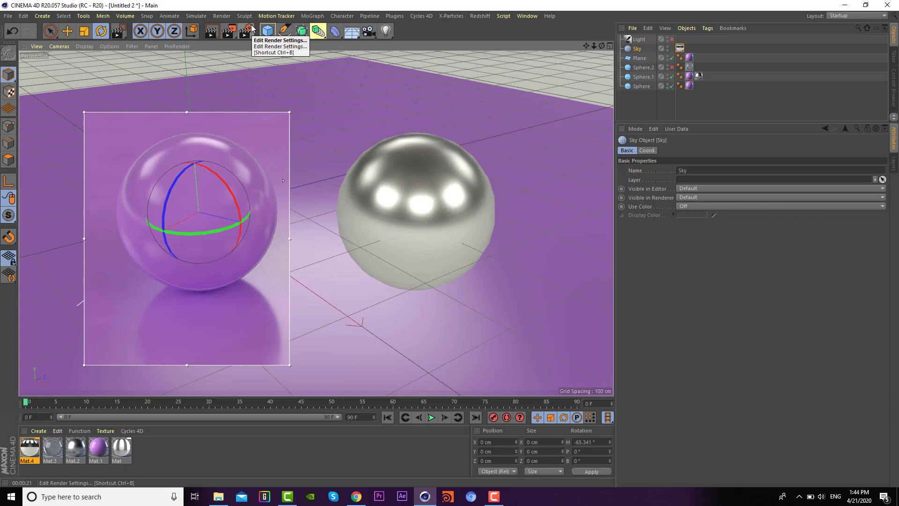
{"action": "left_click", "coordinate": [494, 496]}
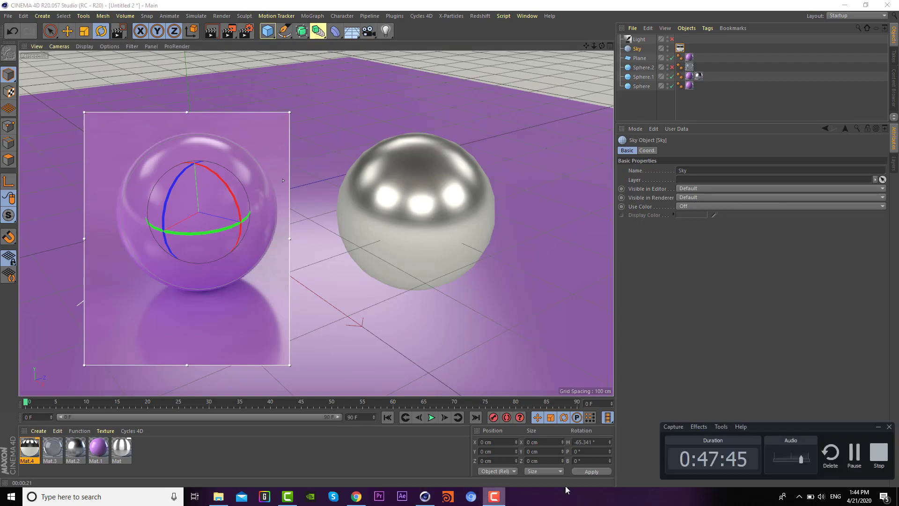